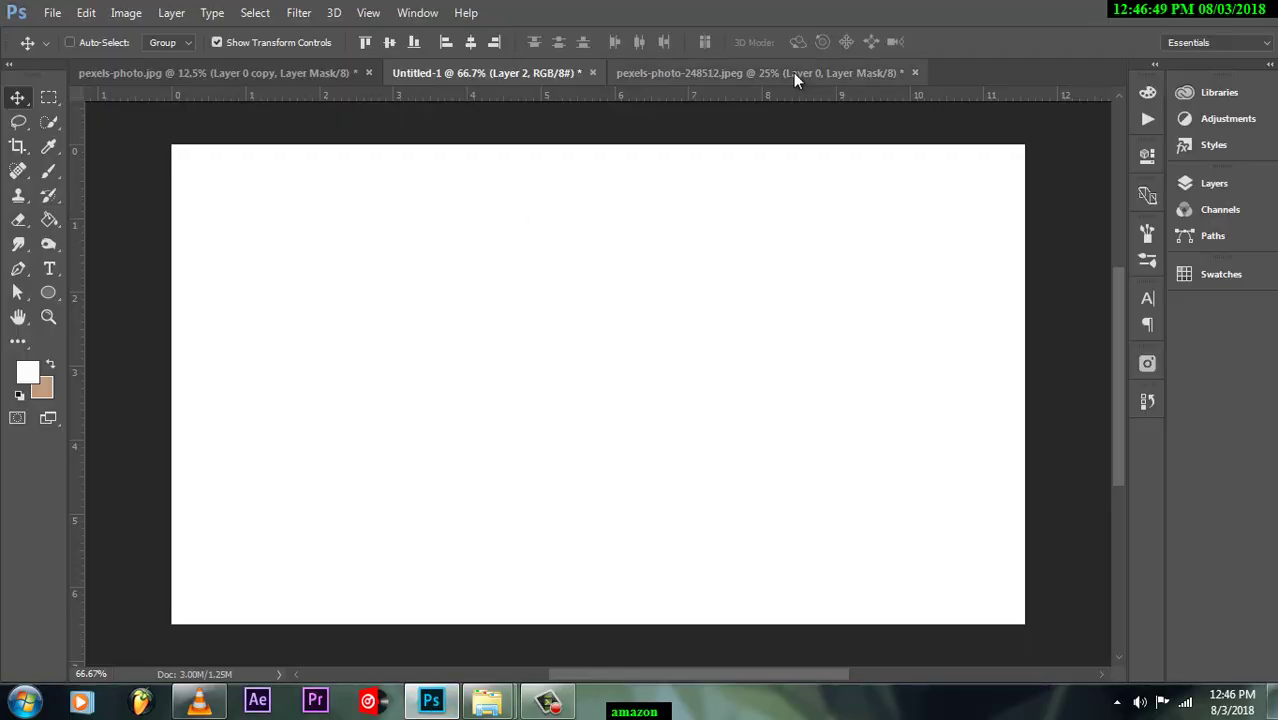
Step: Return to the Untitled-1 composition and make the phone layer visible
click(793, 72)
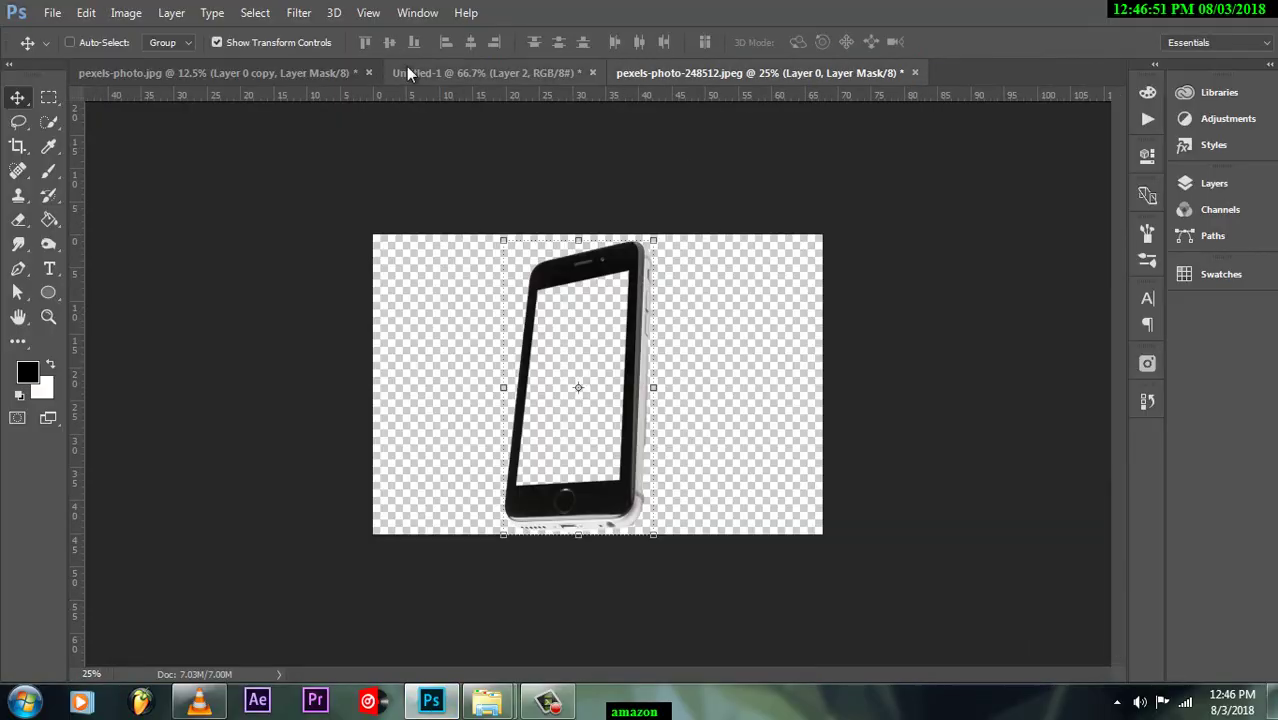
click(560, 72)
key(F7)
click(956, 306)
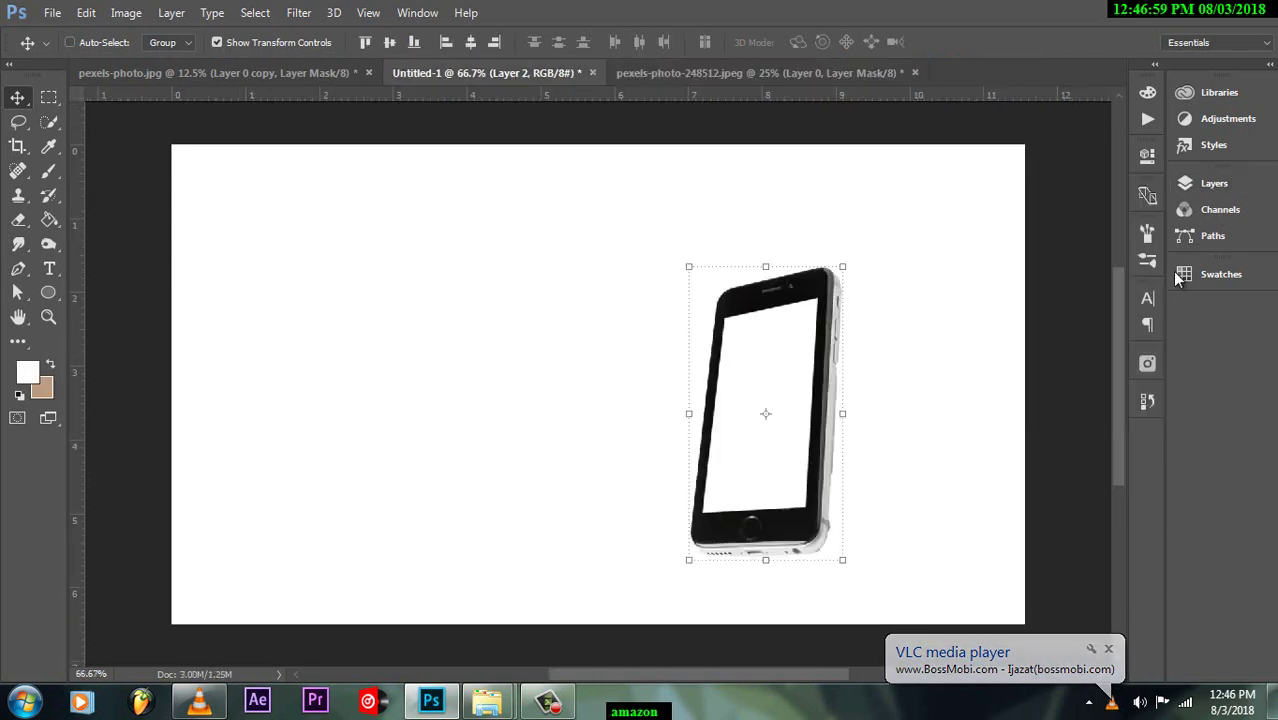
Step: Add a Gradient Fill layer with its style set to Radial
click(1057, 403)
click(862, 297)
click(1040, 219)
click(1030, 251)
Step: Edit the gradient stops to white and light blue (#9fcbfd)
click(1055, 189)
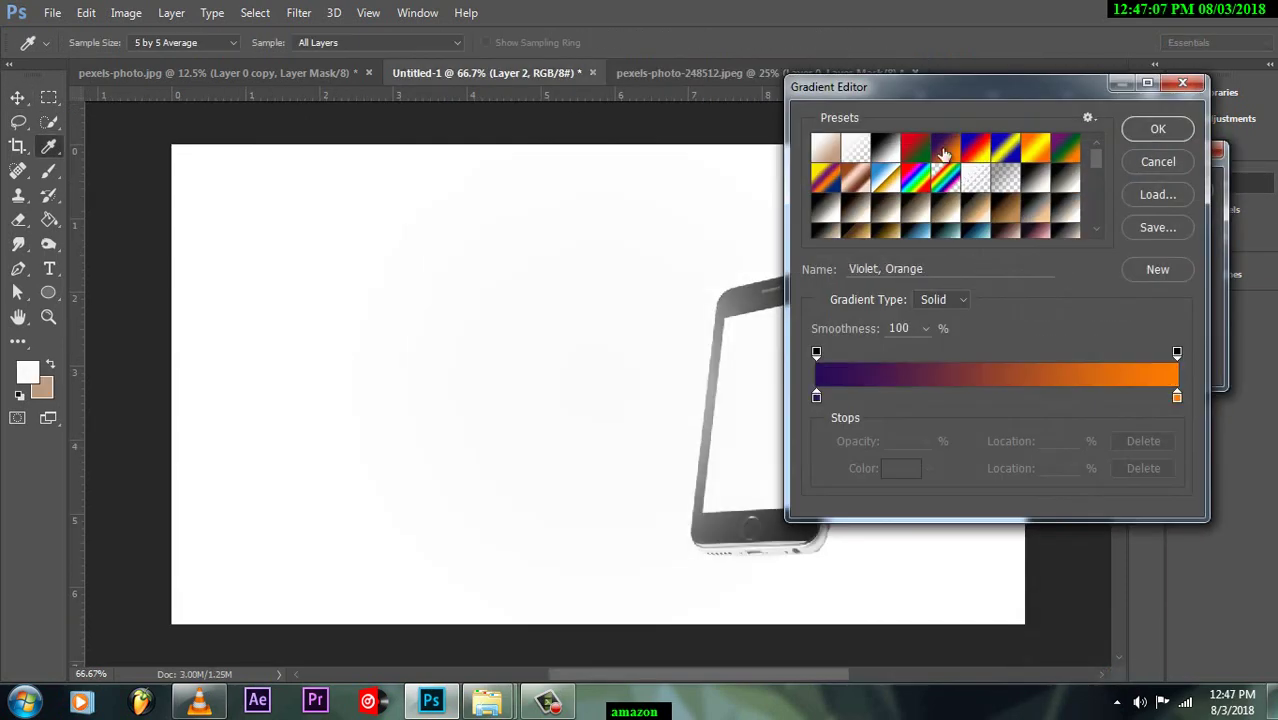
click(816, 397)
click(901, 468)
click(1084, 243)
click(1177, 397)
click(901, 468)
click(997, 347)
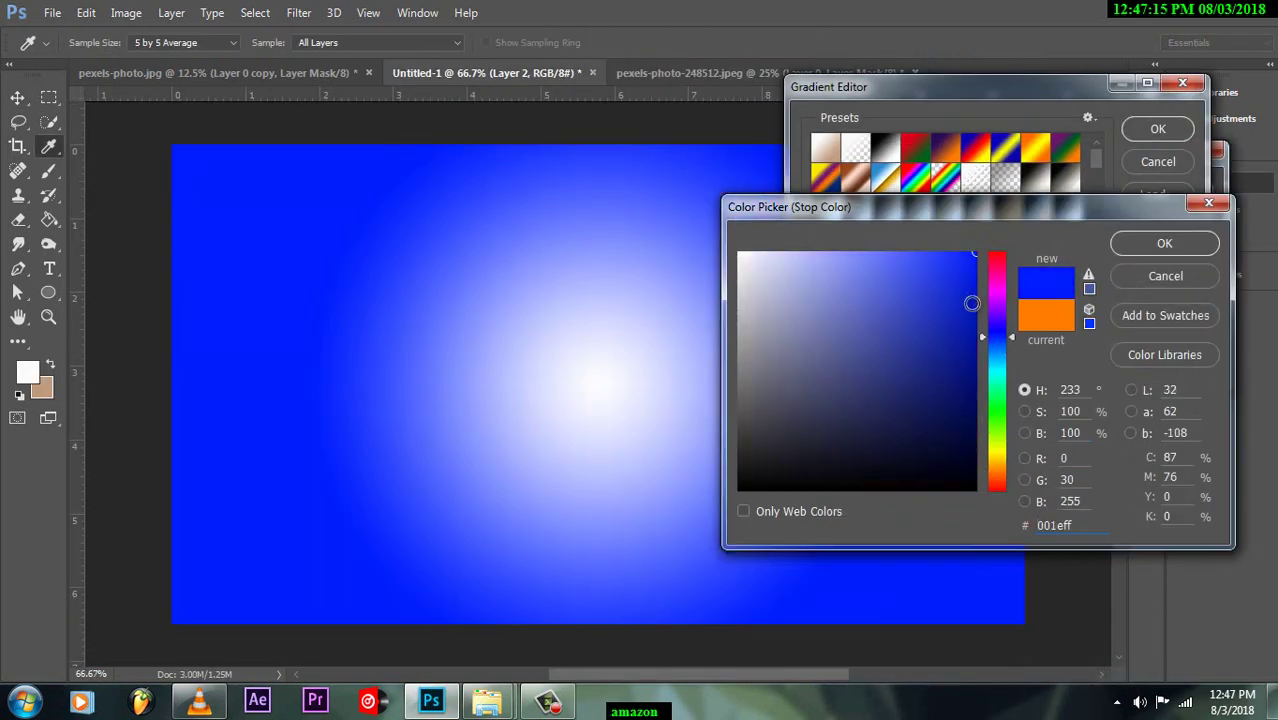
mouse_move(970, 300)
mouse_down()
mouse_move(901, 257)
mouse_move(844, 280)
mouse_move(878, 301)
mouse_move(863, 263)
mouse_move(826, 253)
mouse_up()
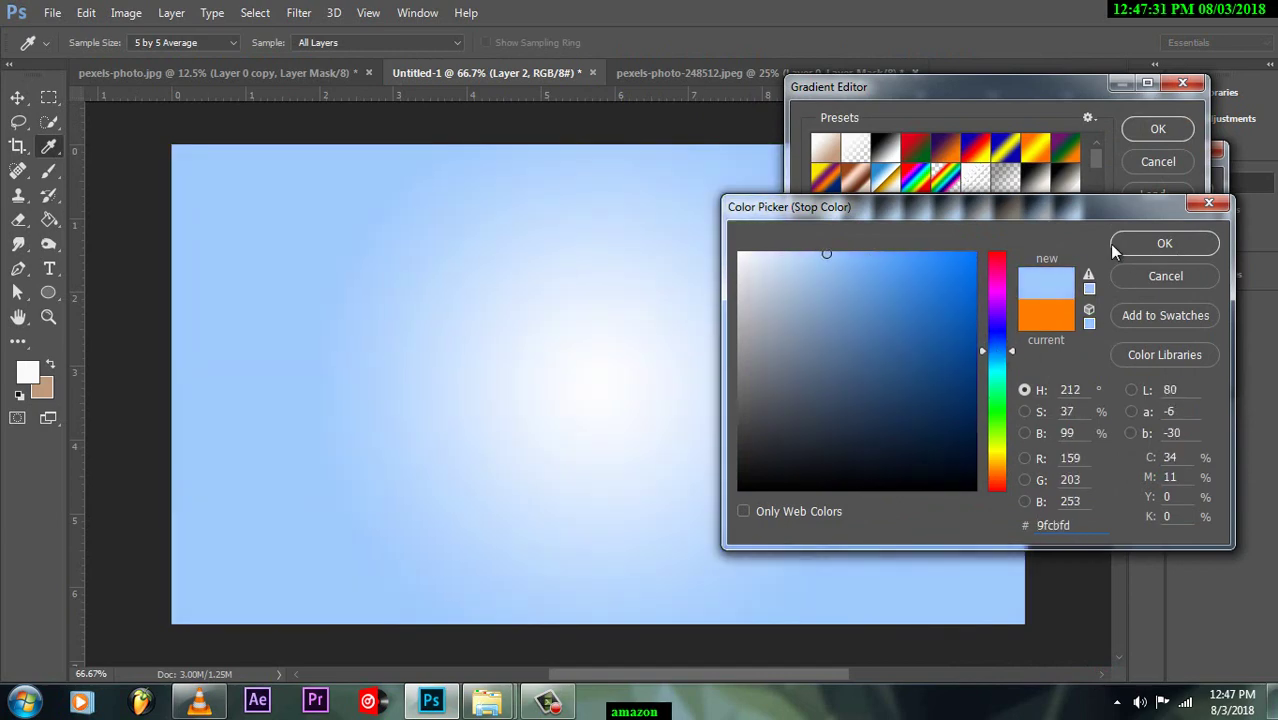
click(1164, 243)
Step: Apply the white-to-light-blue radial gradient fill and nudge the phone slightly
click(1157, 128)
click(1184, 195)
drag(830, 328, 827, 331)
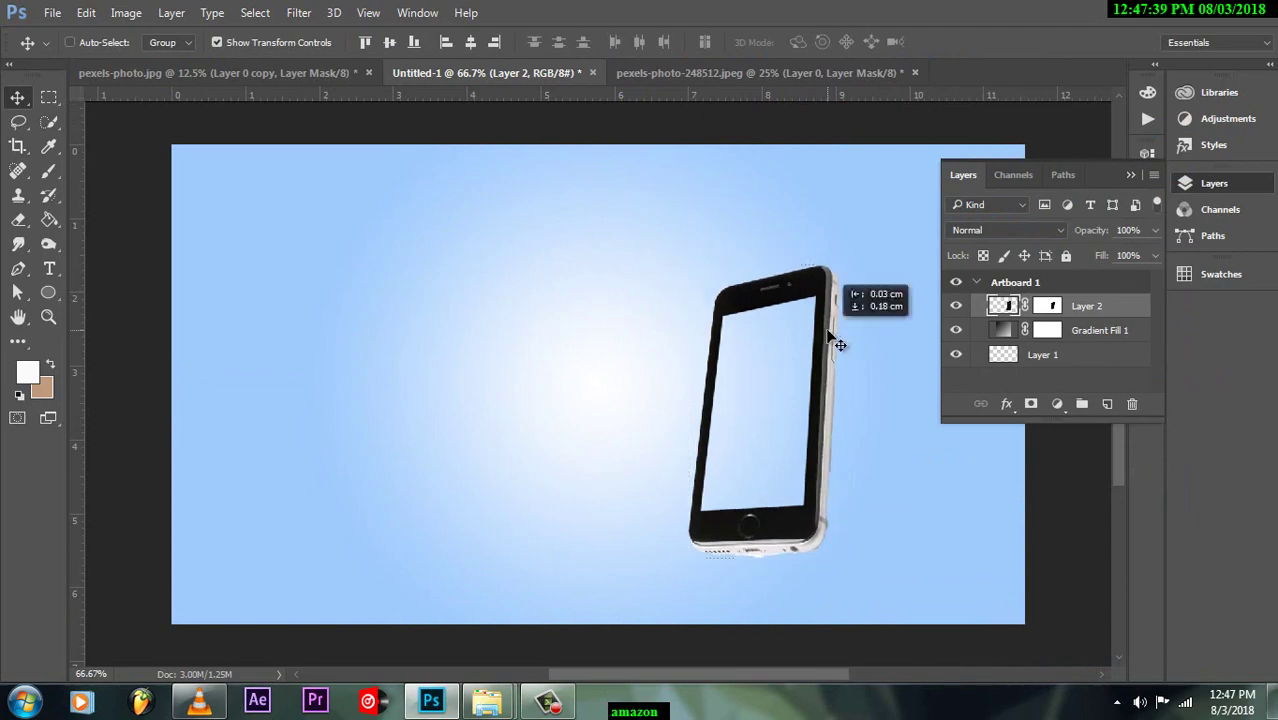
Step: Place the forest photo pexels-photo-1068508 embedded and shrink it over the phone
click(52, 12)
click(95, 362)
double_click(625, 305)
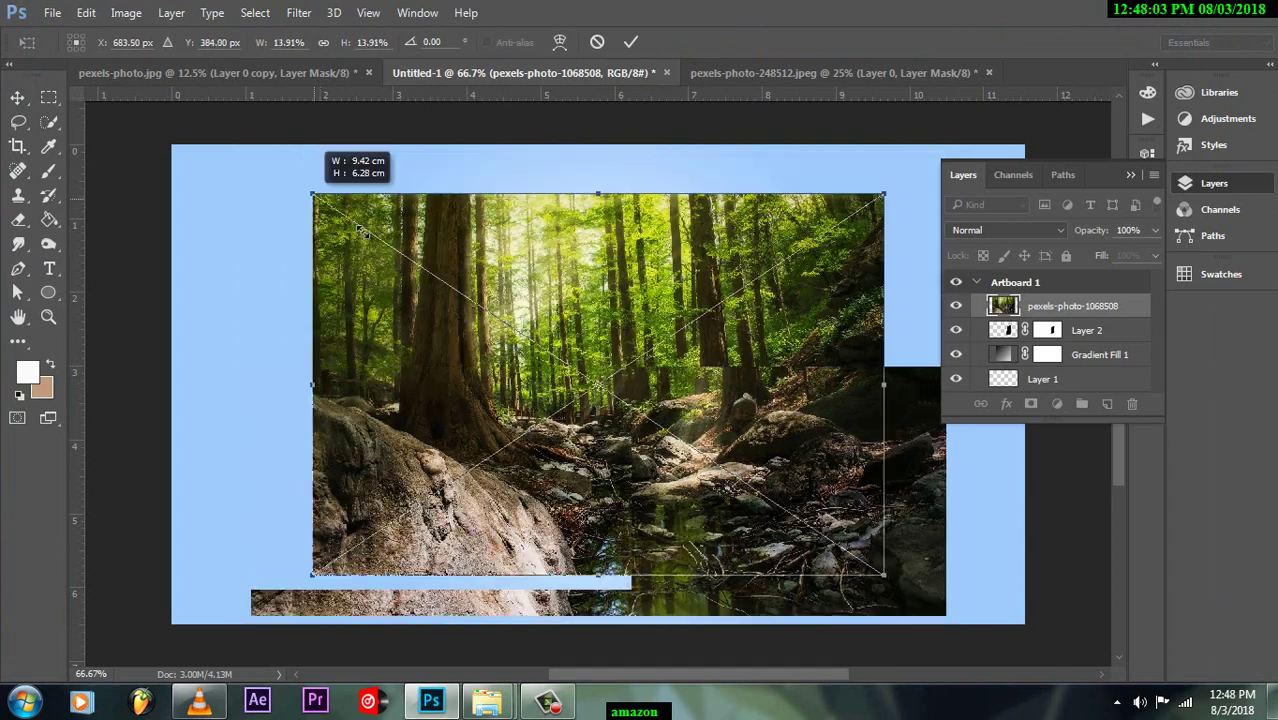
drag(238, 145, 373, 224)
click(631, 43)
Step: Mask the forest photo to a rectangular selection of the phone screen
click(1048, 331)
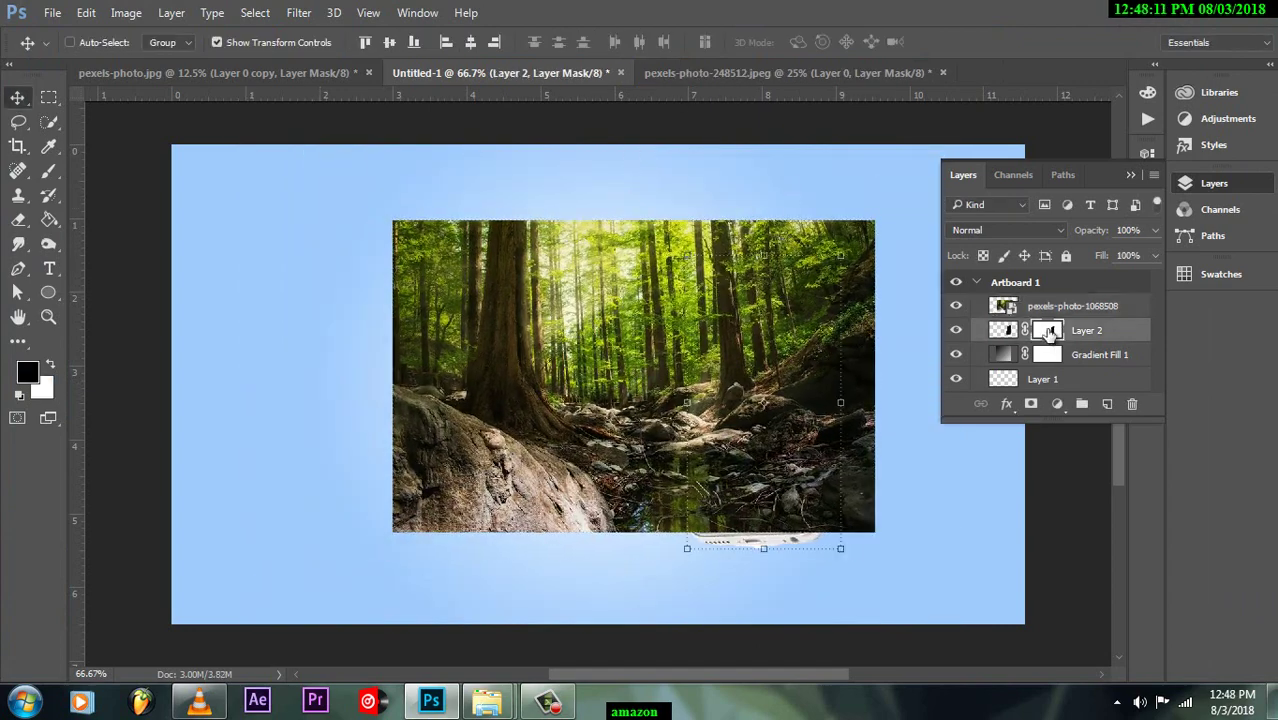
key(m)
right_click(778, 283)
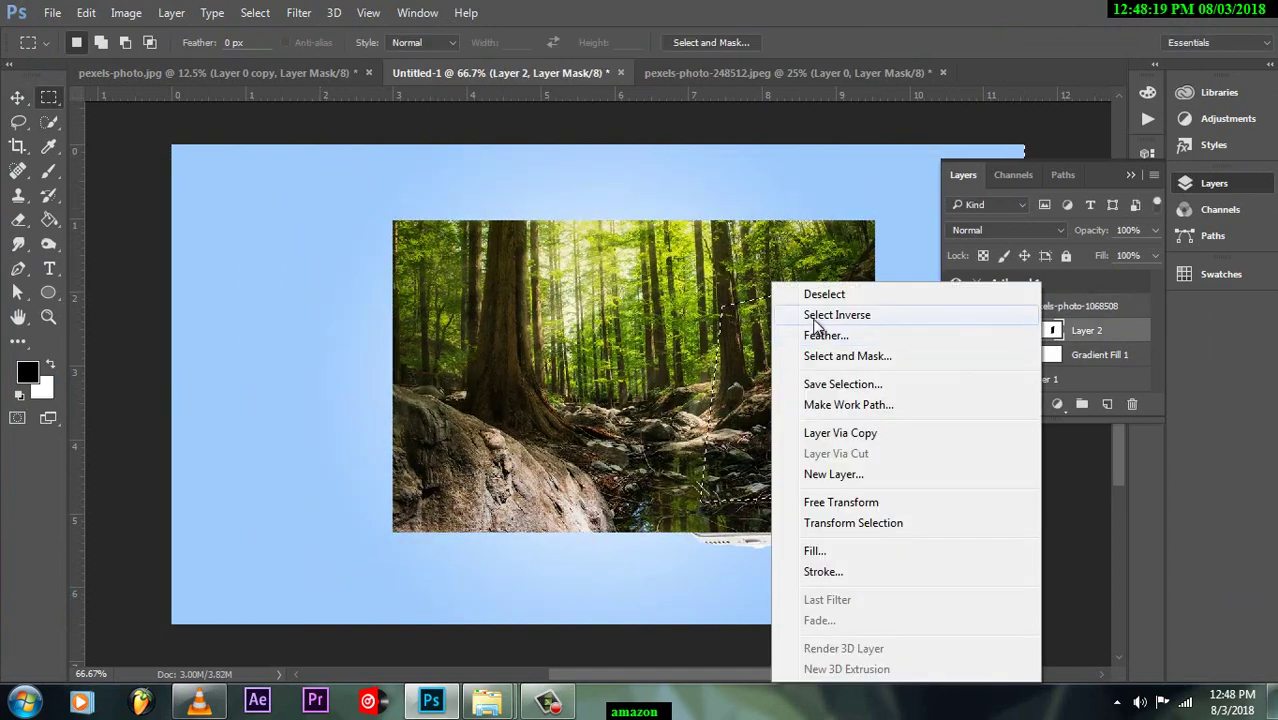
key(Escape)
click(1031, 404)
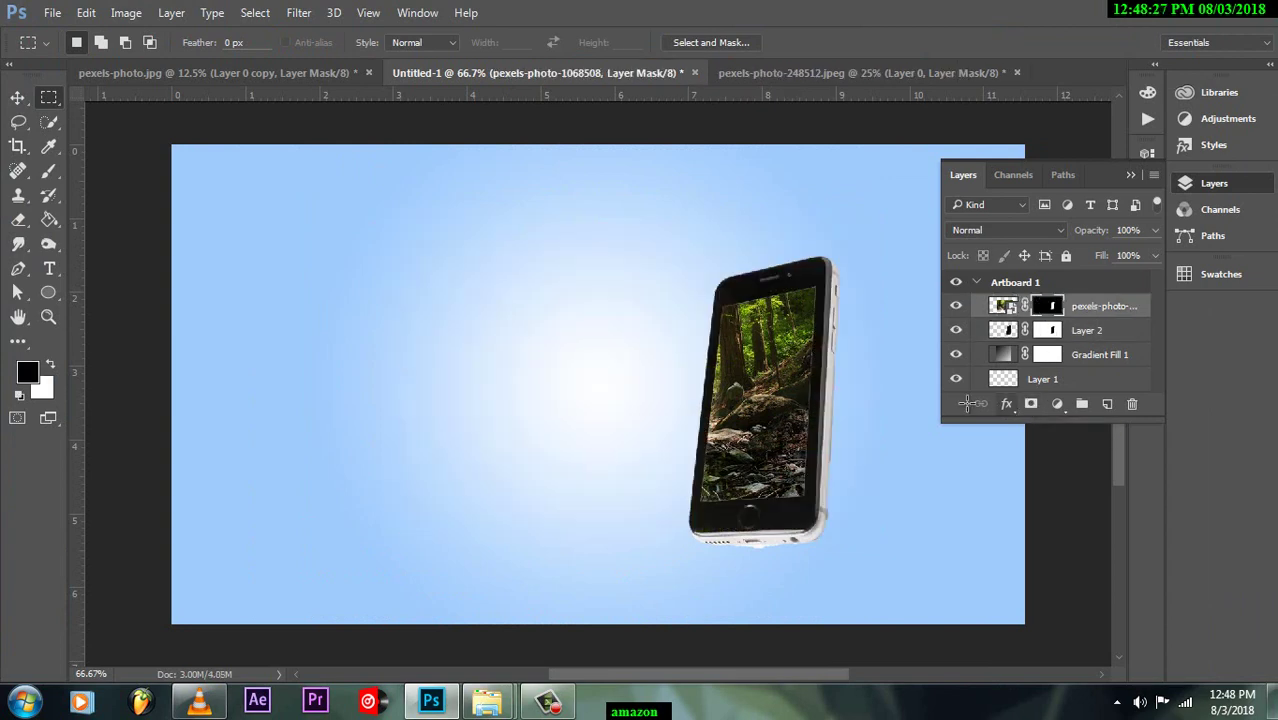
Step: Reposition the forest photo inside the phone screen
click(17, 98)
drag(770, 345, 750, 395)
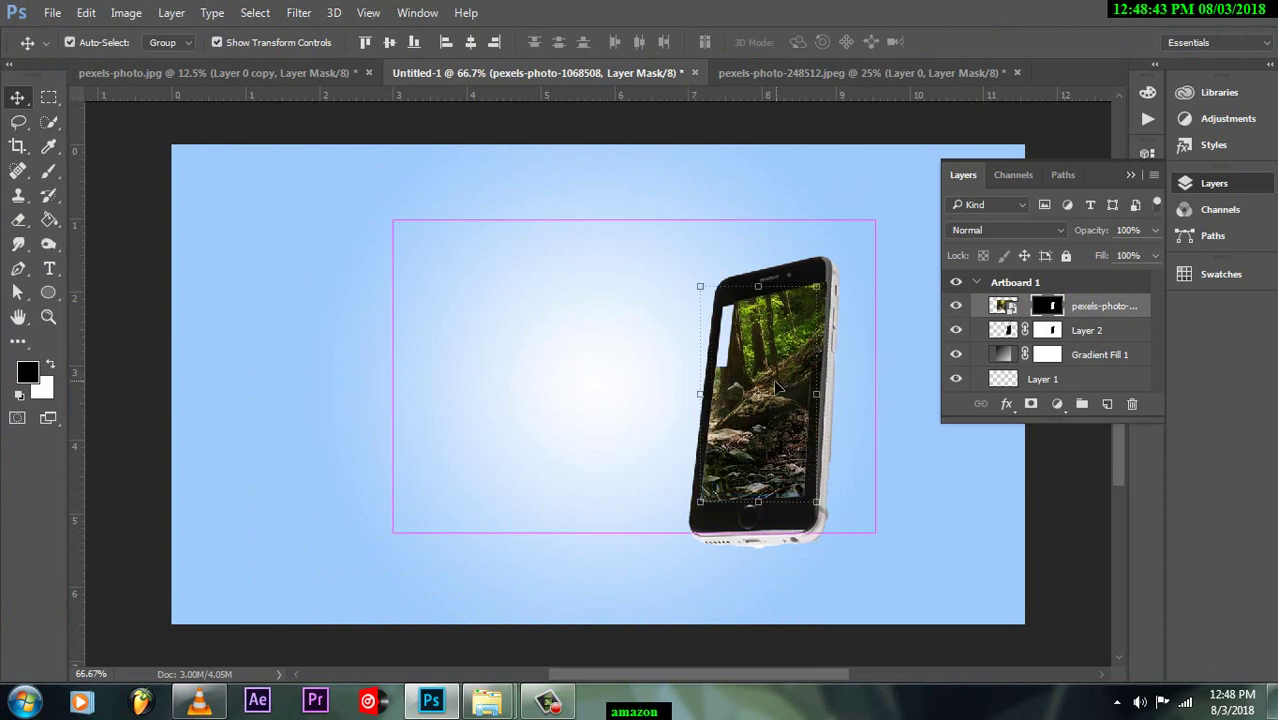
drag(770, 390, 771, 408)
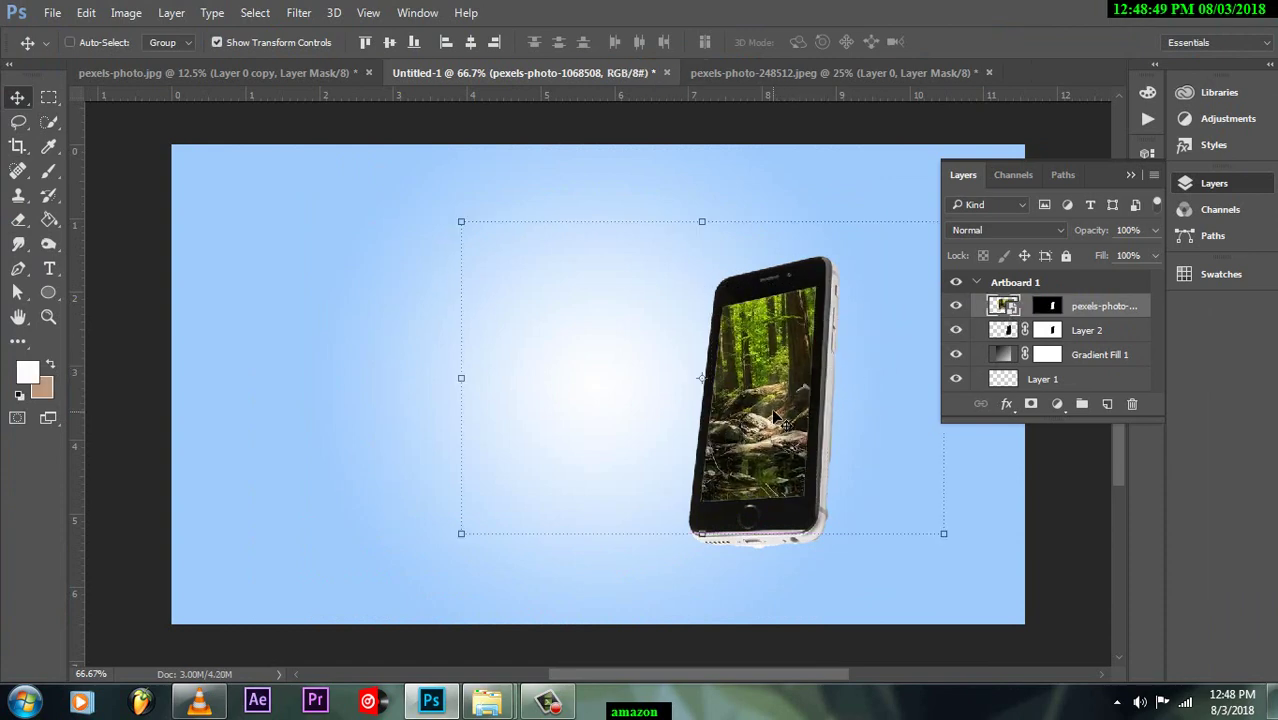
right_click(872, 285)
click(1113, 302)
Step: Skew the phone layer's top-right corner slightly with Free Transform
click(1072, 332)
key(ctrl+t)
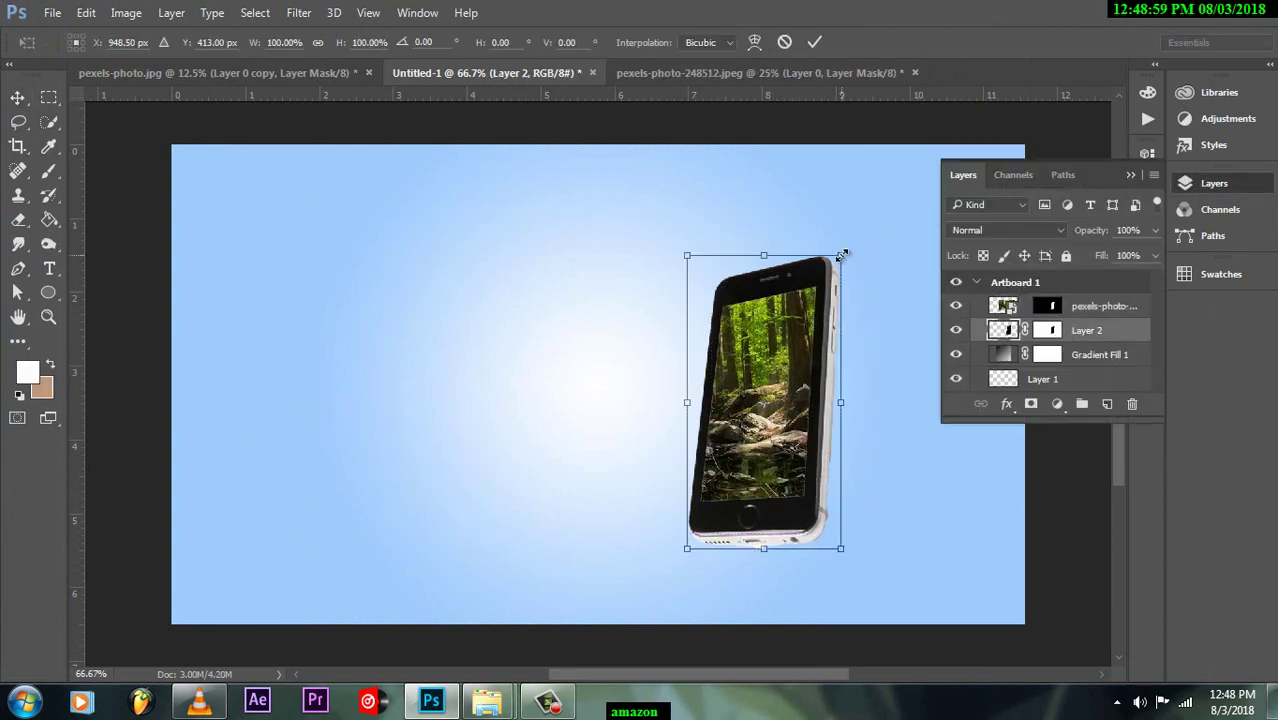
right_click(834, 250)
click(870, 330)
drag(833, 248, 848, 257)
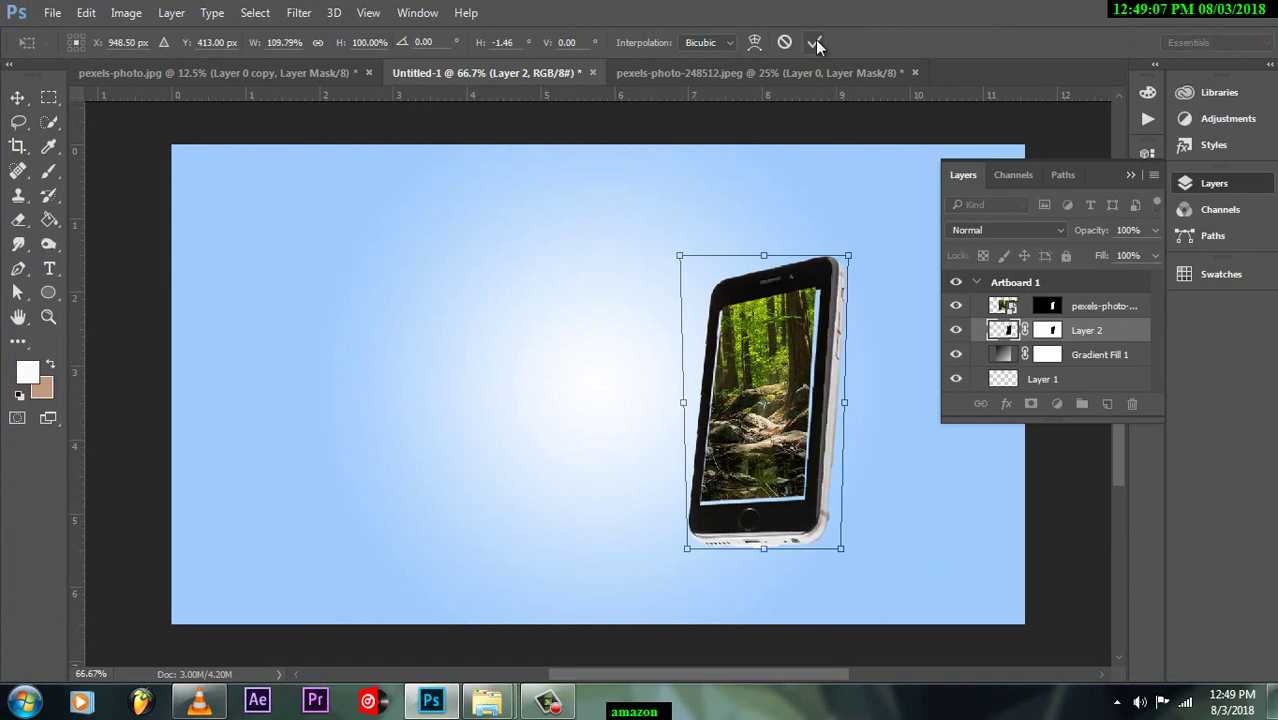
click(815, 43)
Step: Transform the forest photo and delete its layer mask
click(1010, 310)
key(ctrl+t)
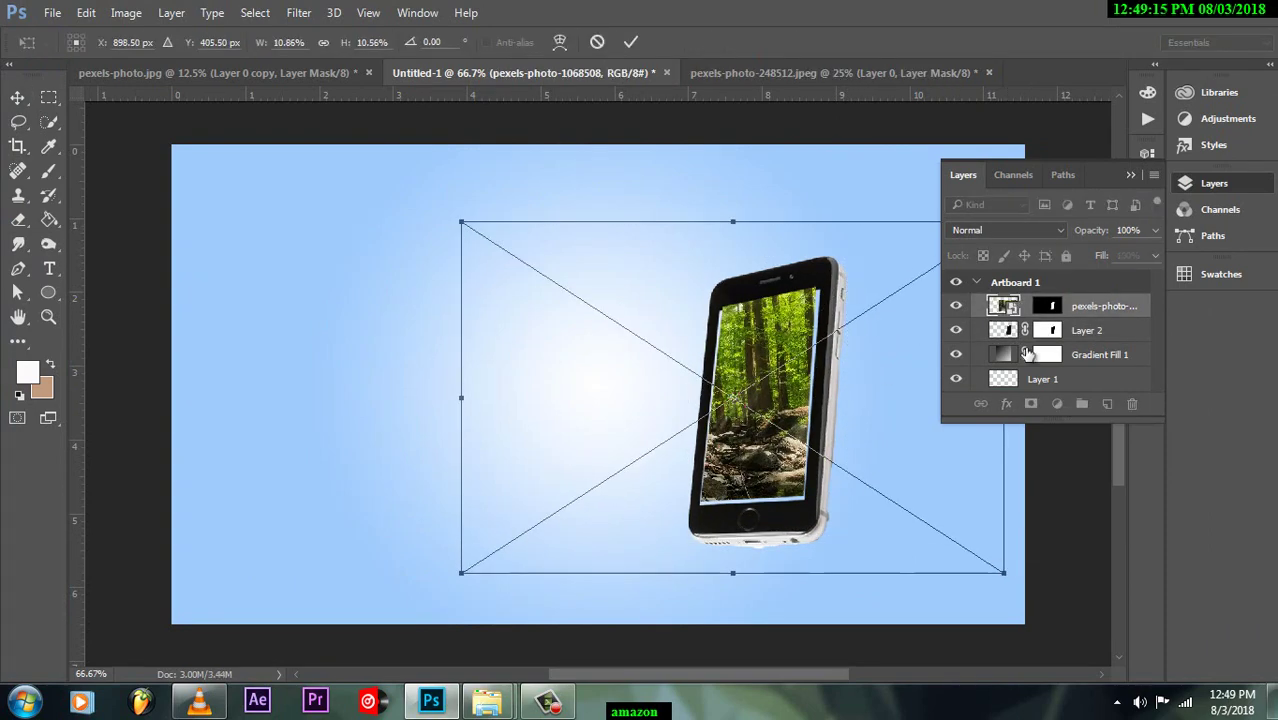
key(Return)
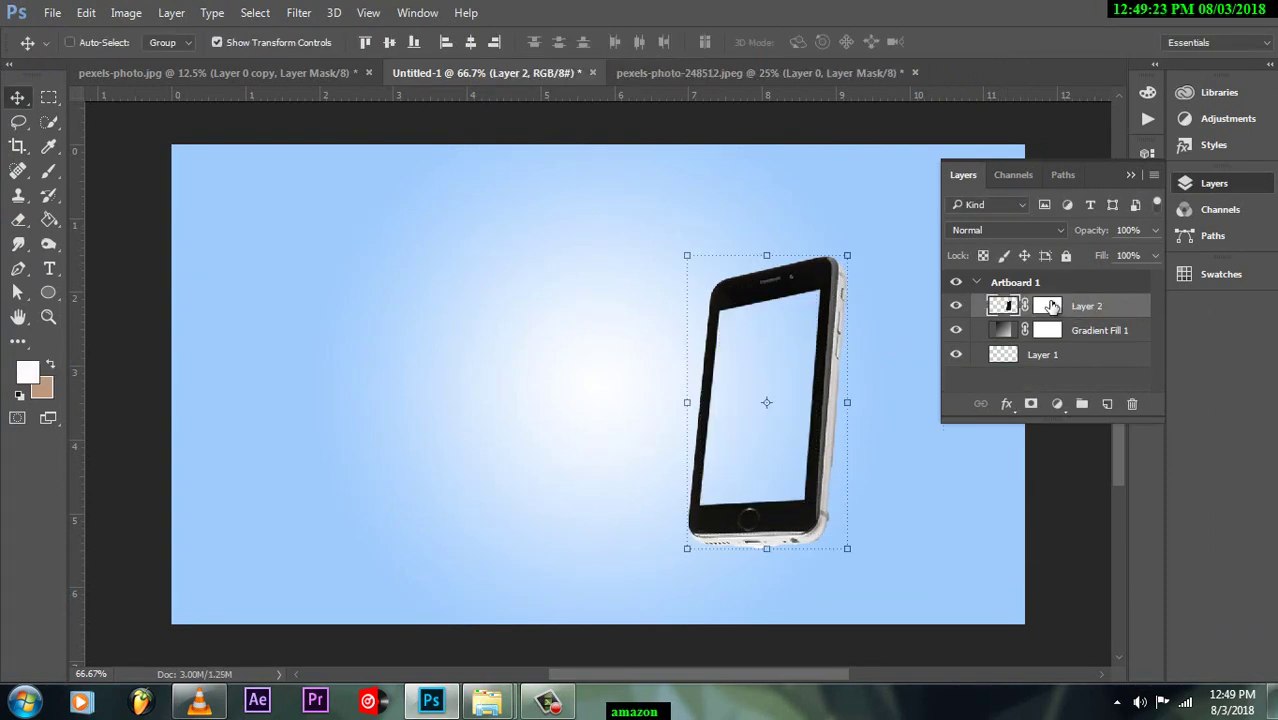
right_click(1048, 308)
click(1050, 337)
Step: Re-mask the forest photo to a new rectangular selection of the phone screen
click(1050, 332)
key(m)
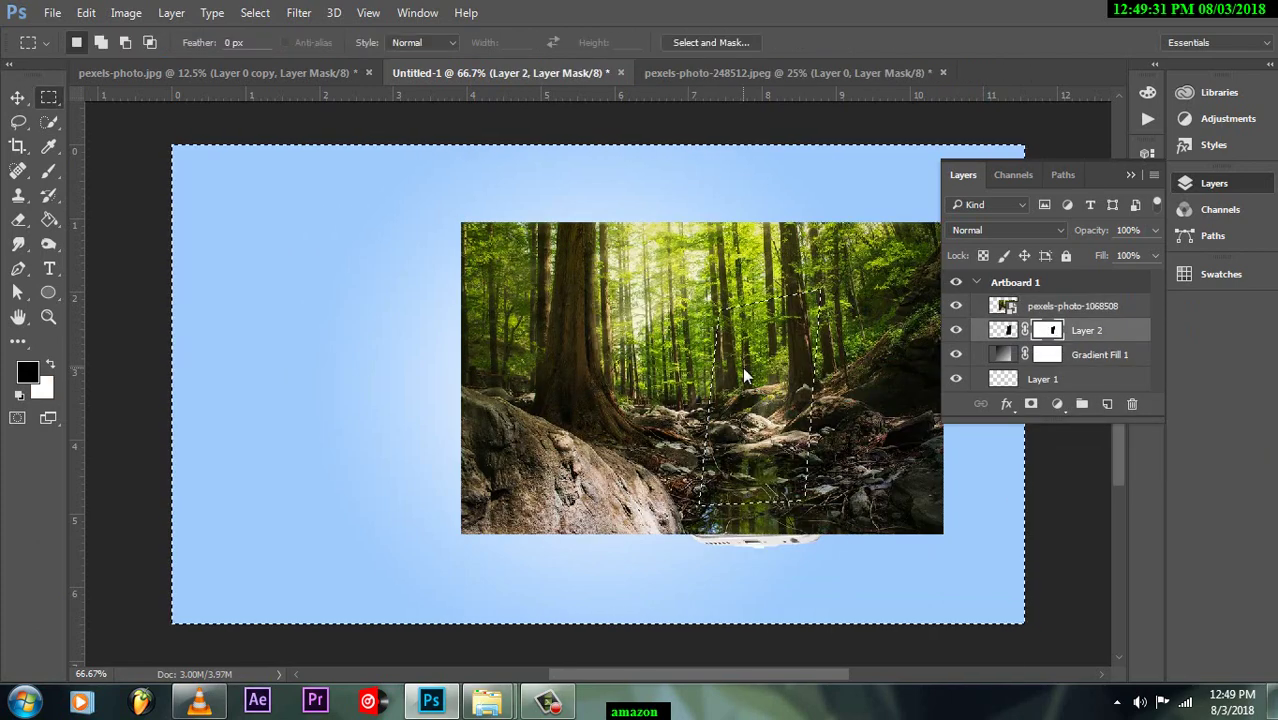
click(1080, 306)
click(1031, 403)
Step: Nudge the forest photo into place inside the screen and hide the Layers panel
key(v)
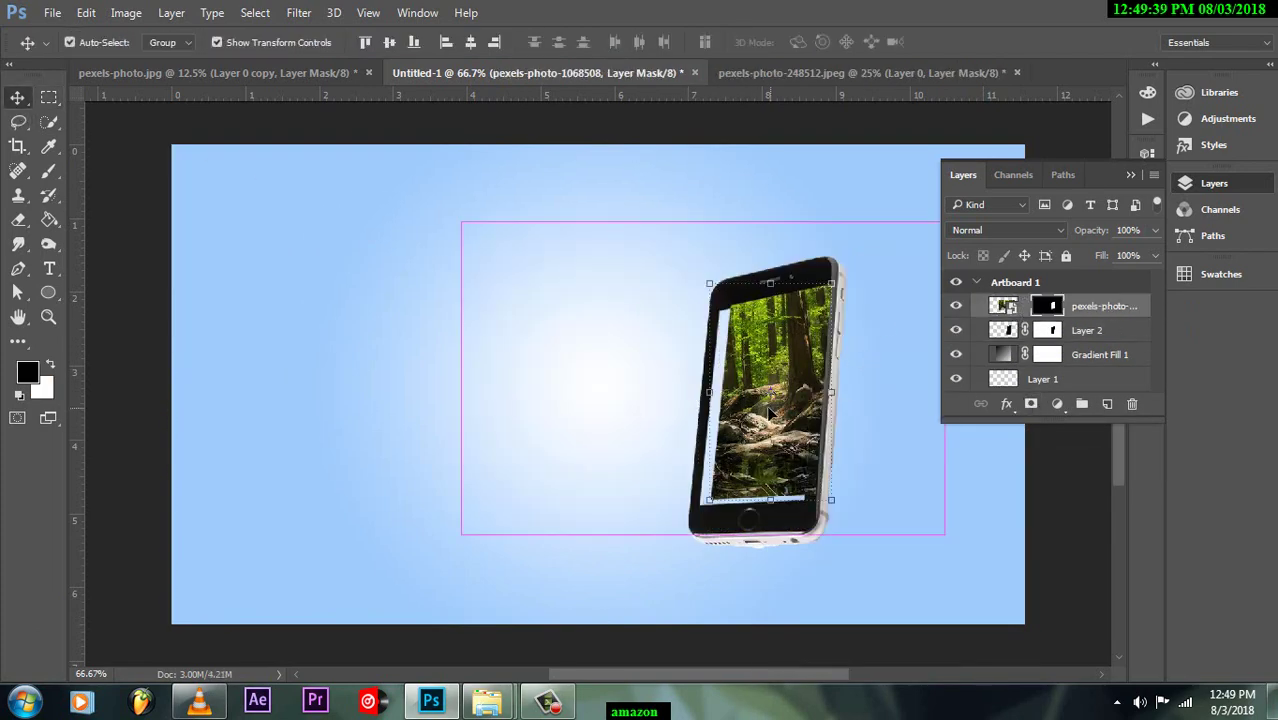
double_click(1005, 306)
key(Return)
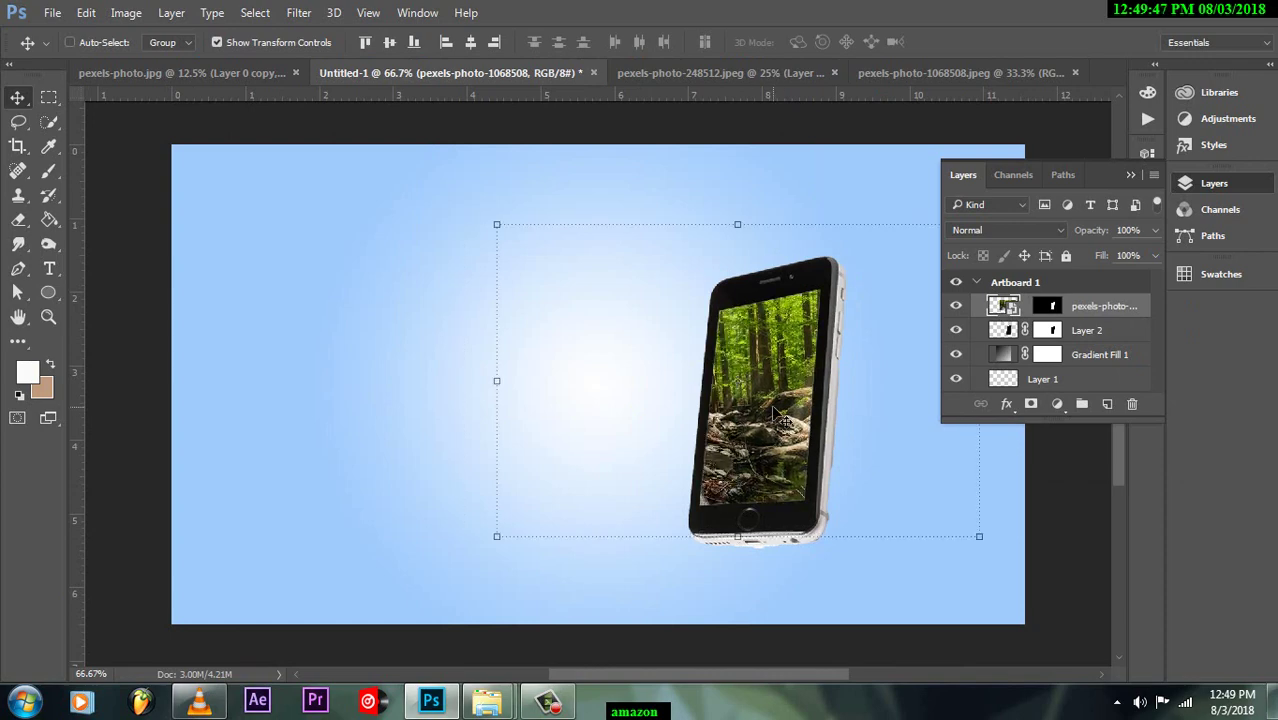
drag(781, 420, 785, 420)
key(F7)
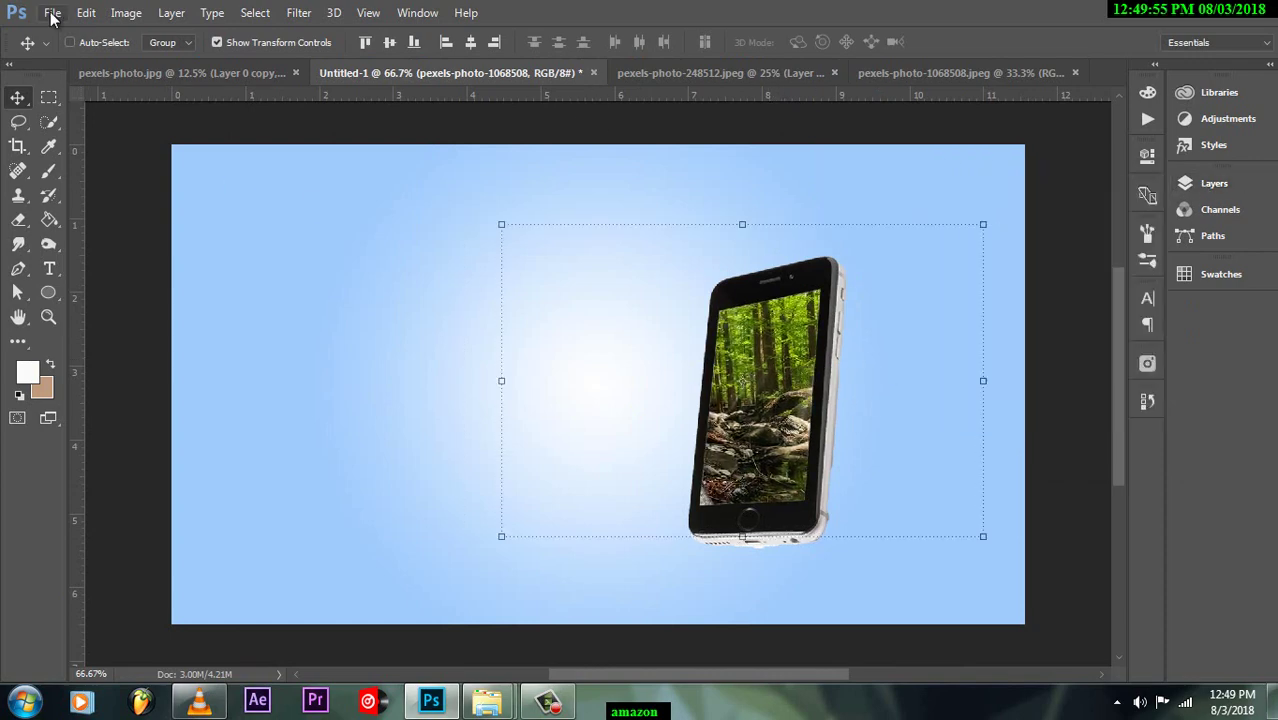
Step: Copy the cut-out tiger from the tiger photo document into Untitled-1
click(52, 12)
click(414, 120)
key(F7)
click(255, 70)
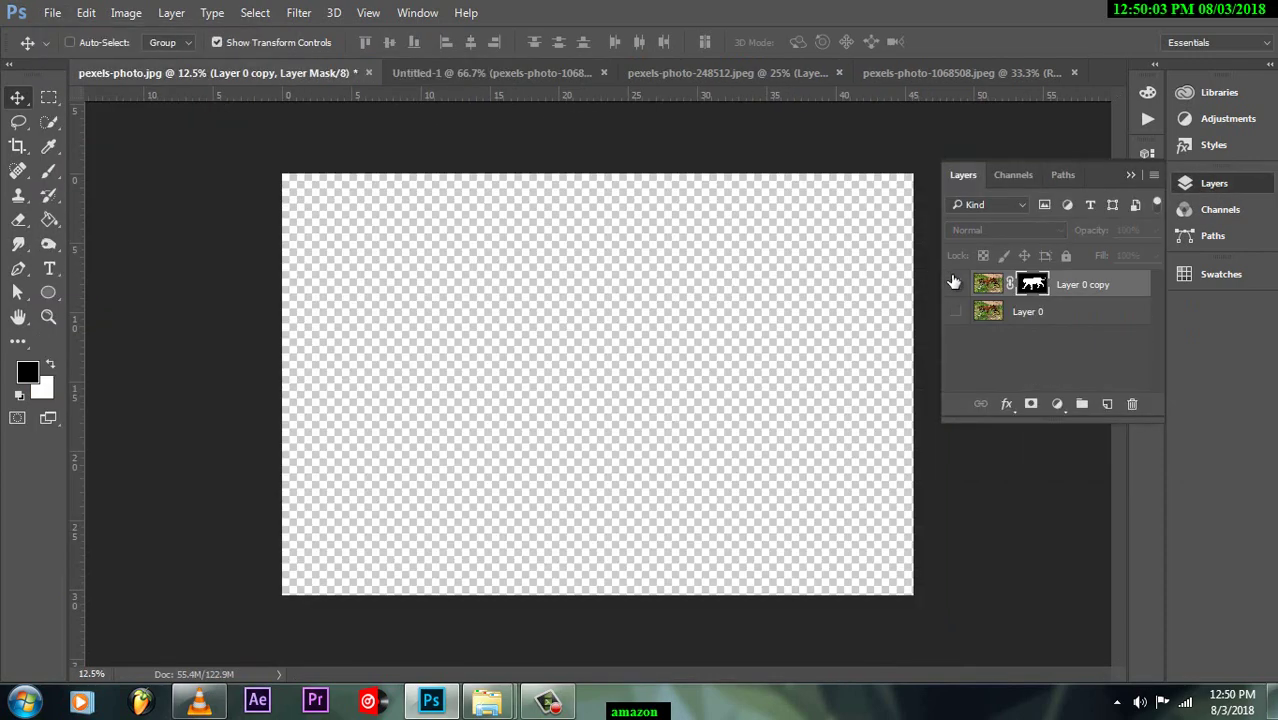
click(954, 282)
key(ctrl+Tab)
key(ctrl+shift+Tab)
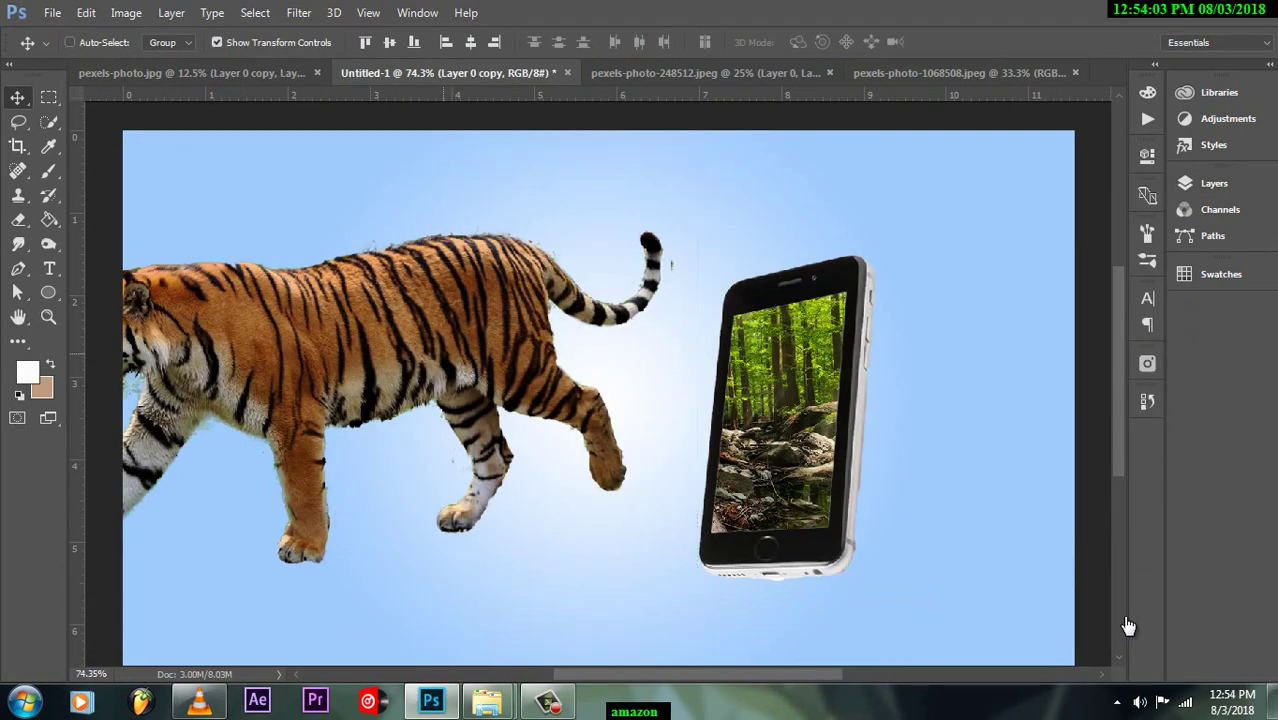
Step: Move and resize the tiger so it walks out of the phone
drag(420, 285, 595, 335)
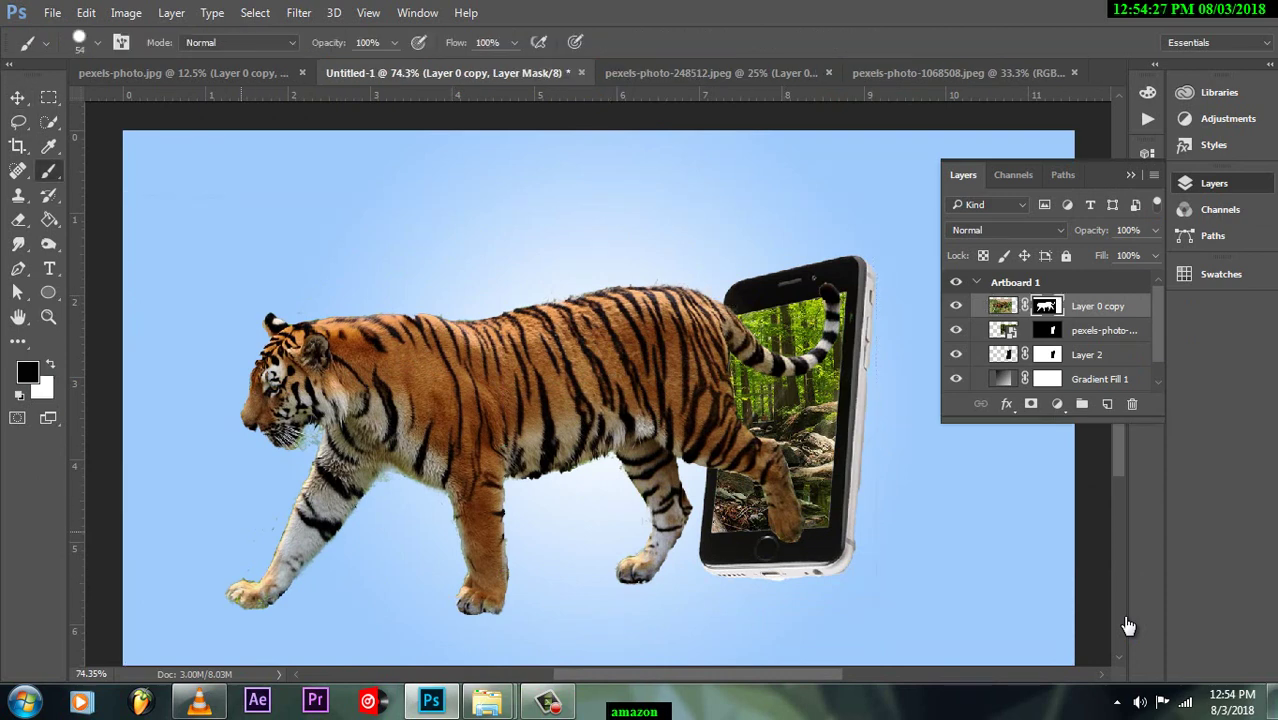
key(v)
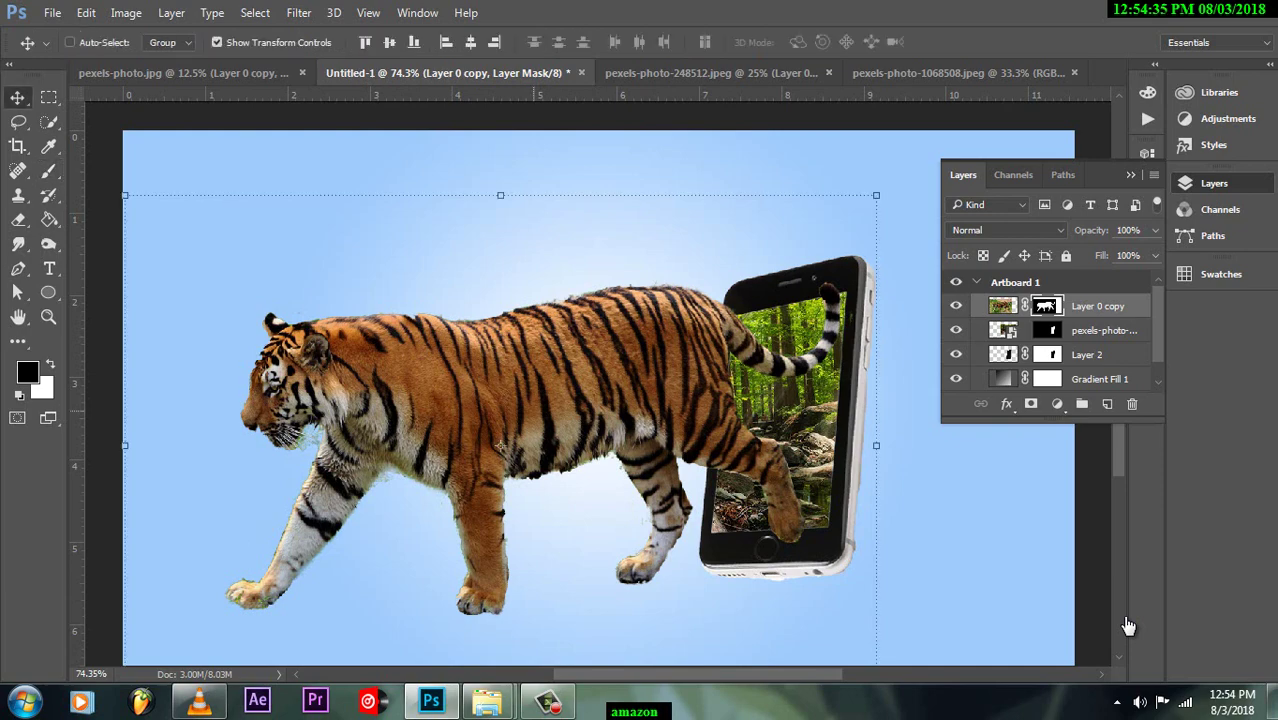
key(ctrl+t)
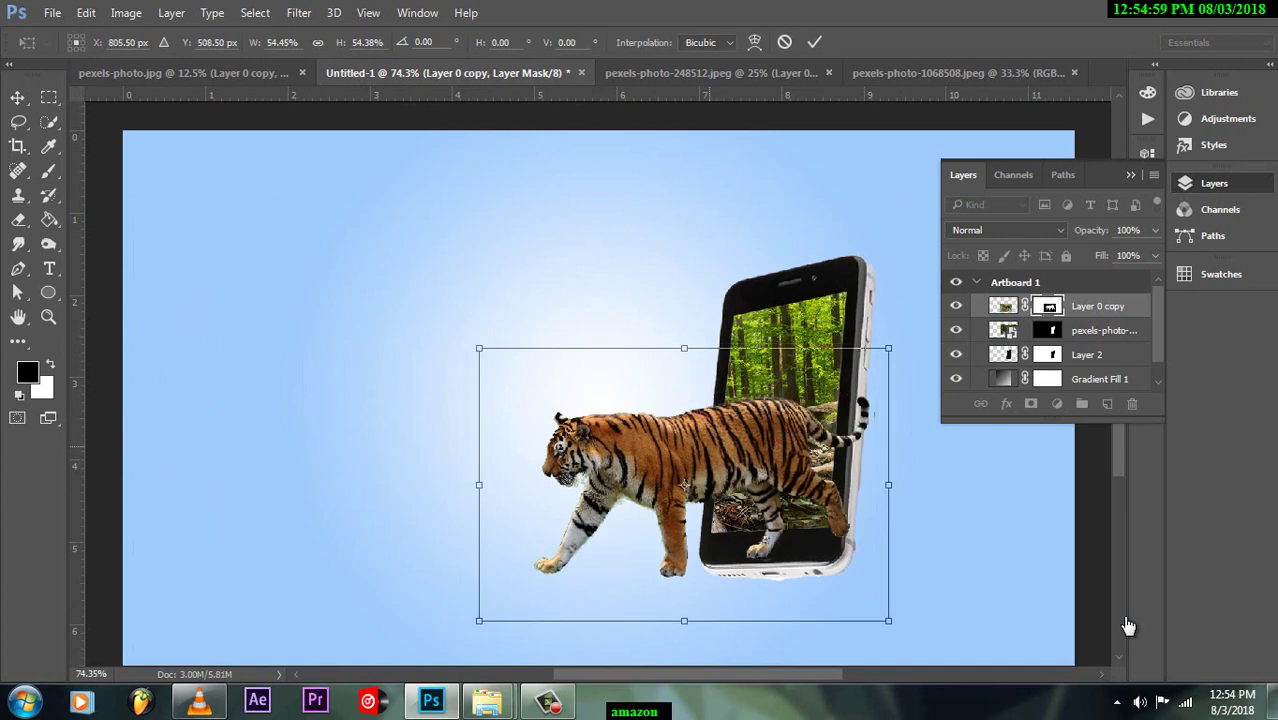
key(Return)
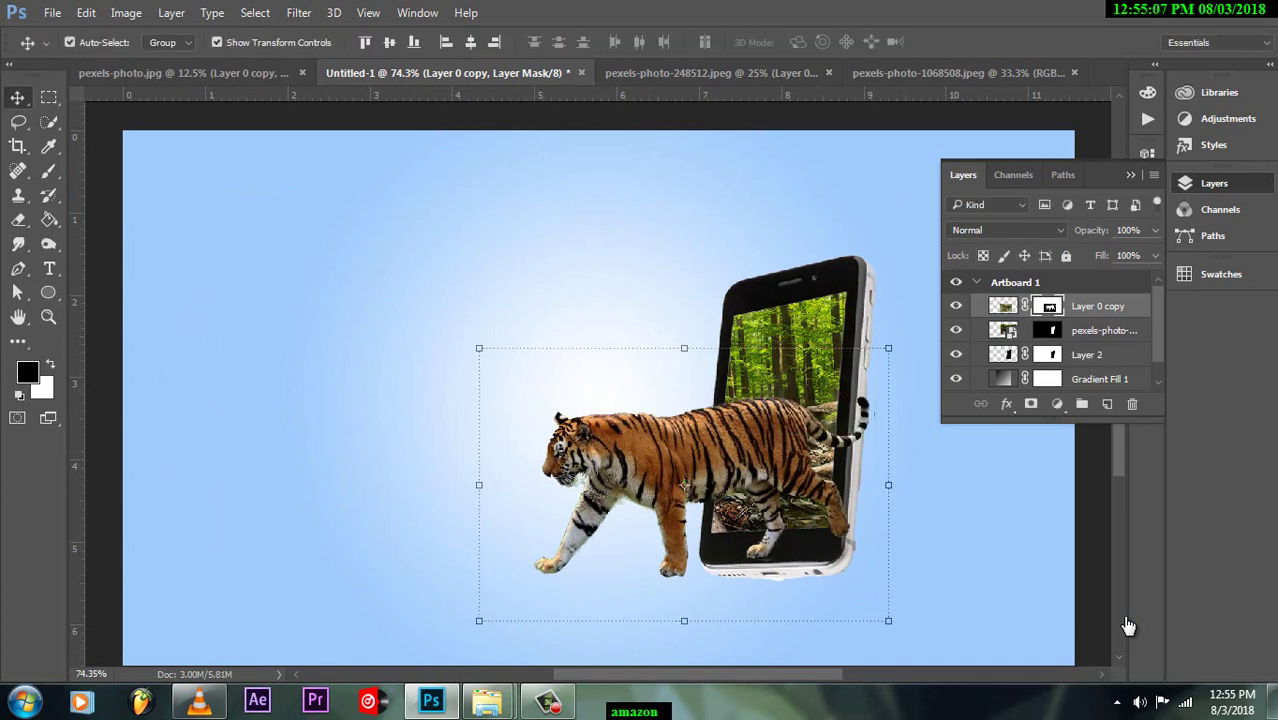
Step: Refine the tiger's mask around the screen using an inverted selection and the Brush
key(m)
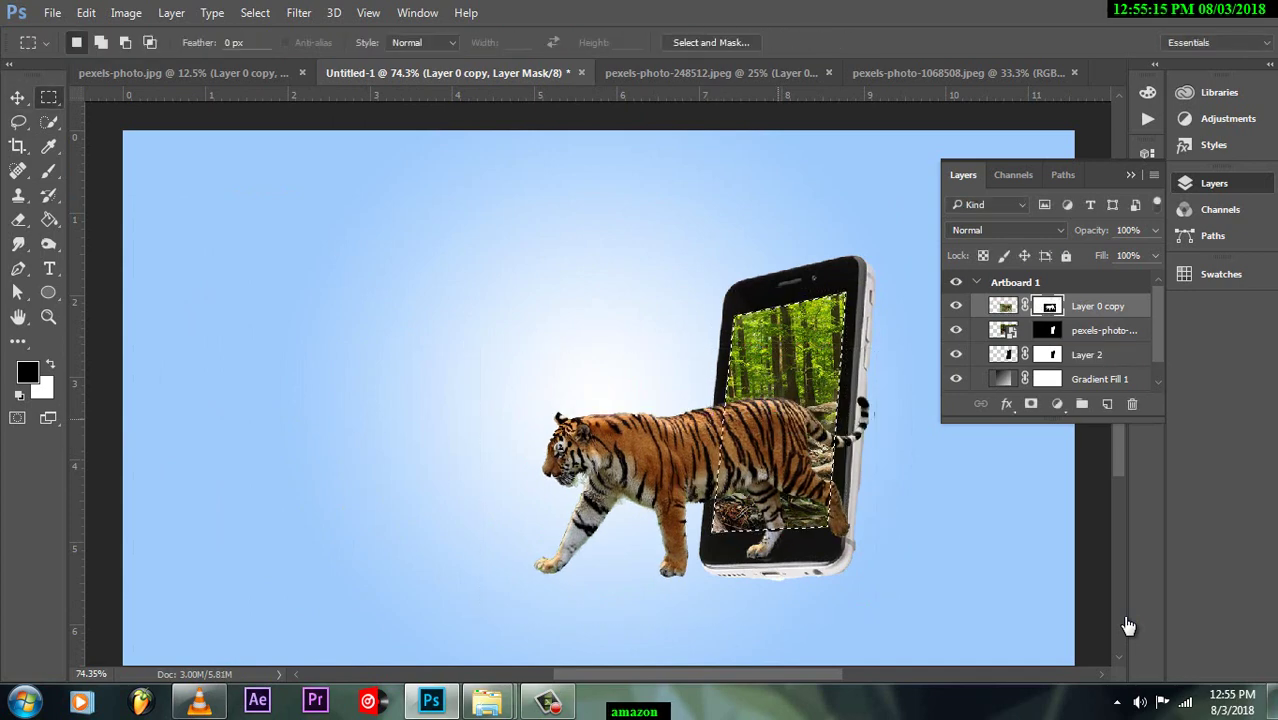
key(ctrl+shift+i)
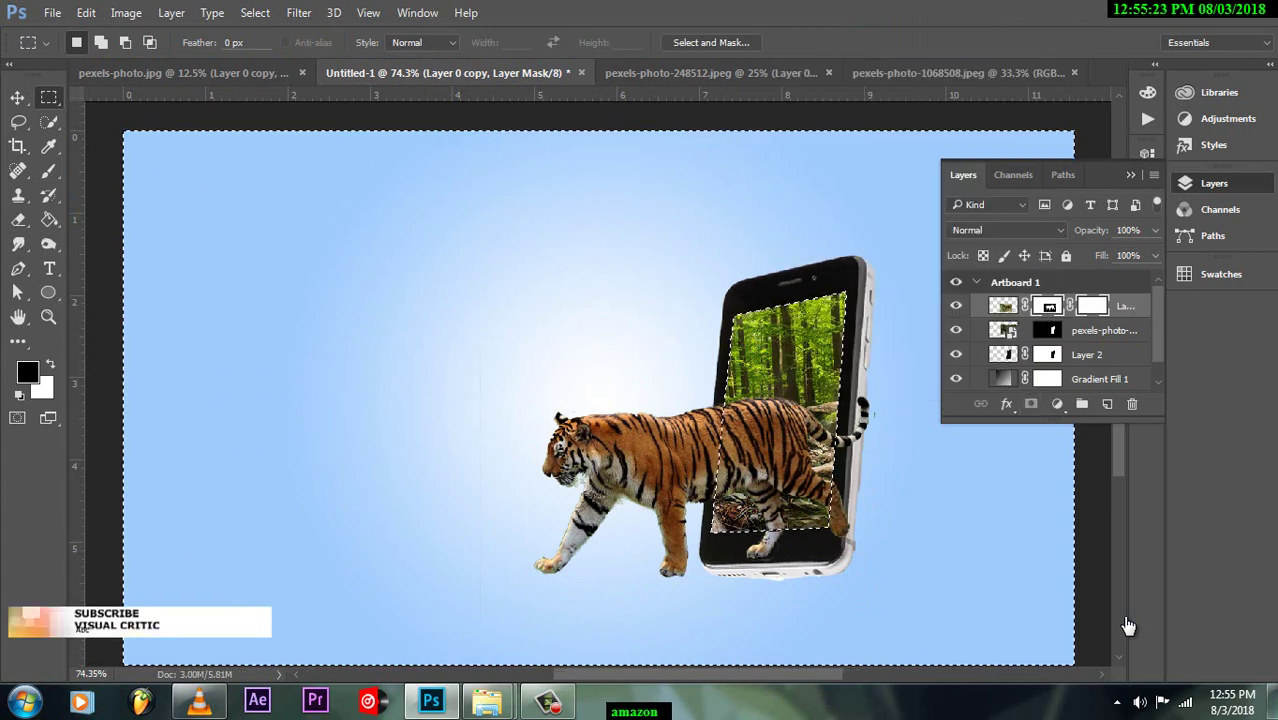
key(b)
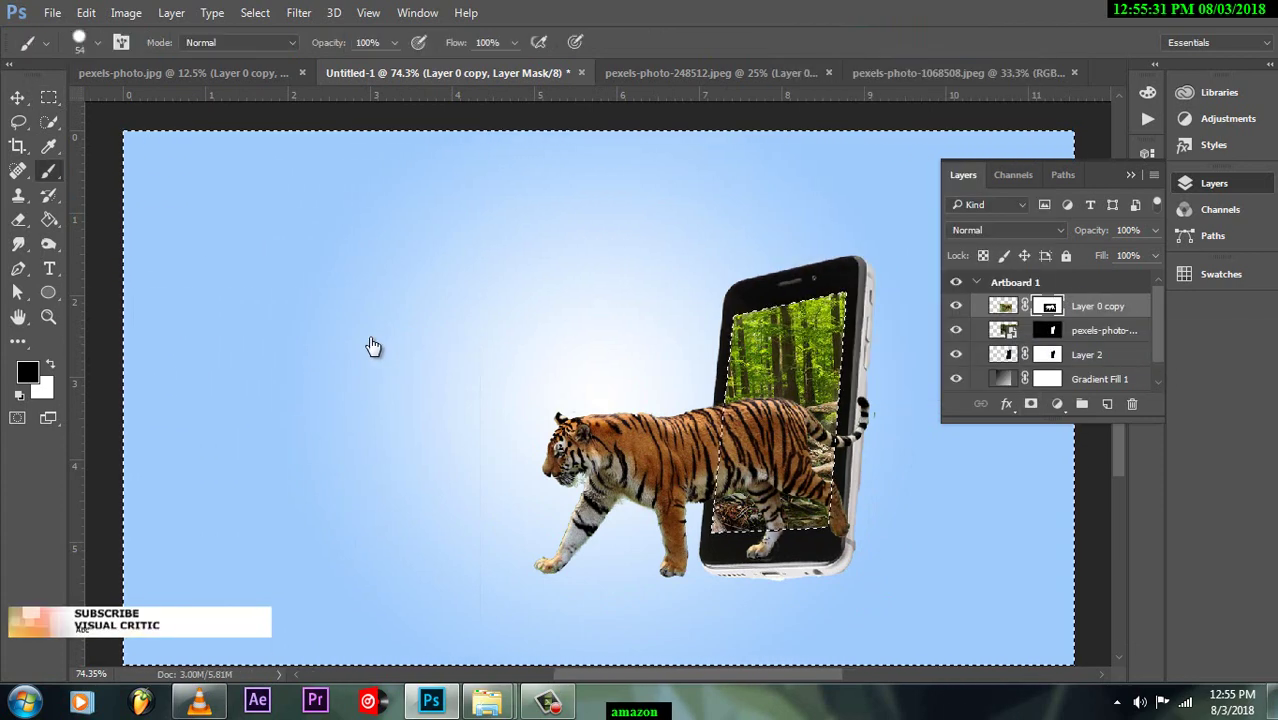
key(ctrl+d)
key(m)
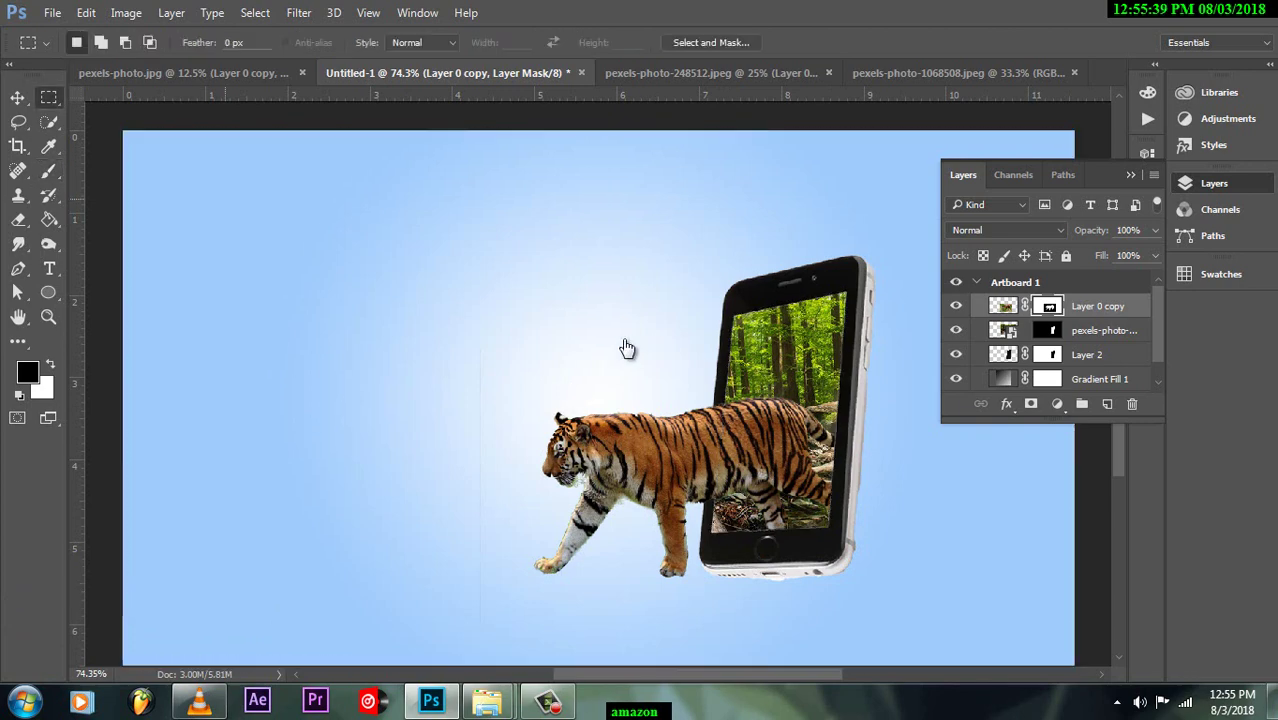
key(F7)
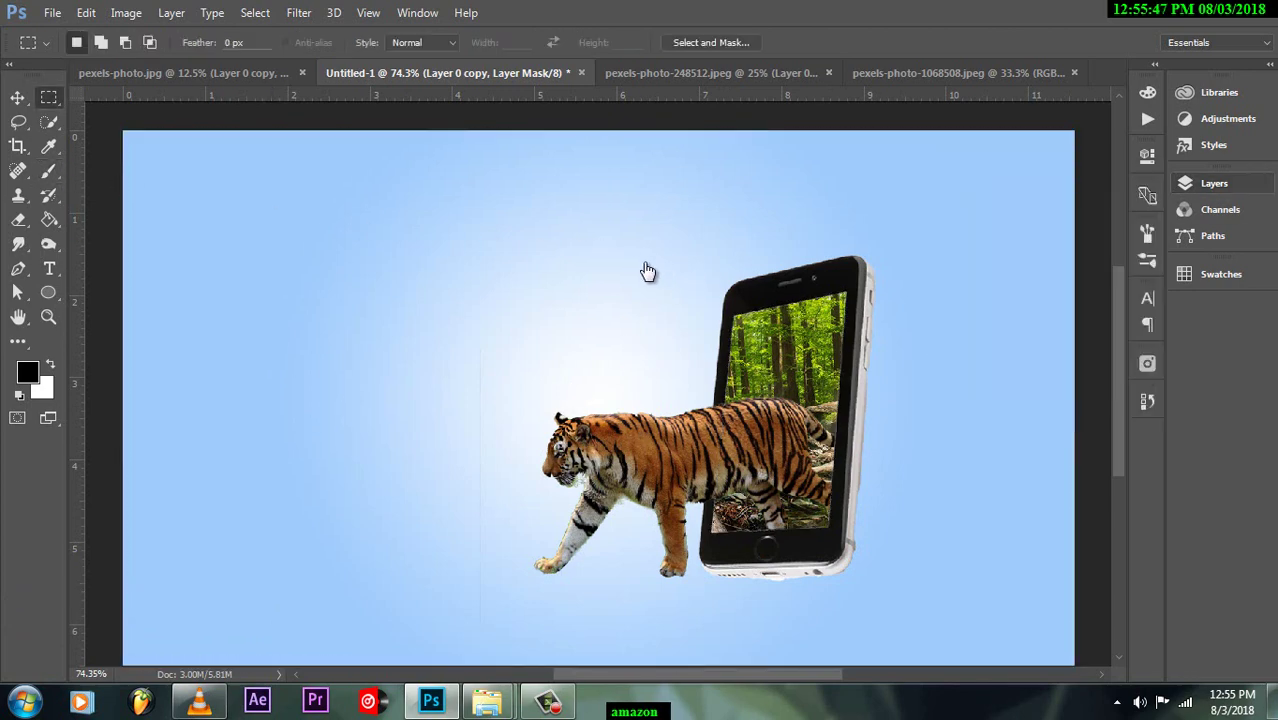
key(alt+f)
key(l)
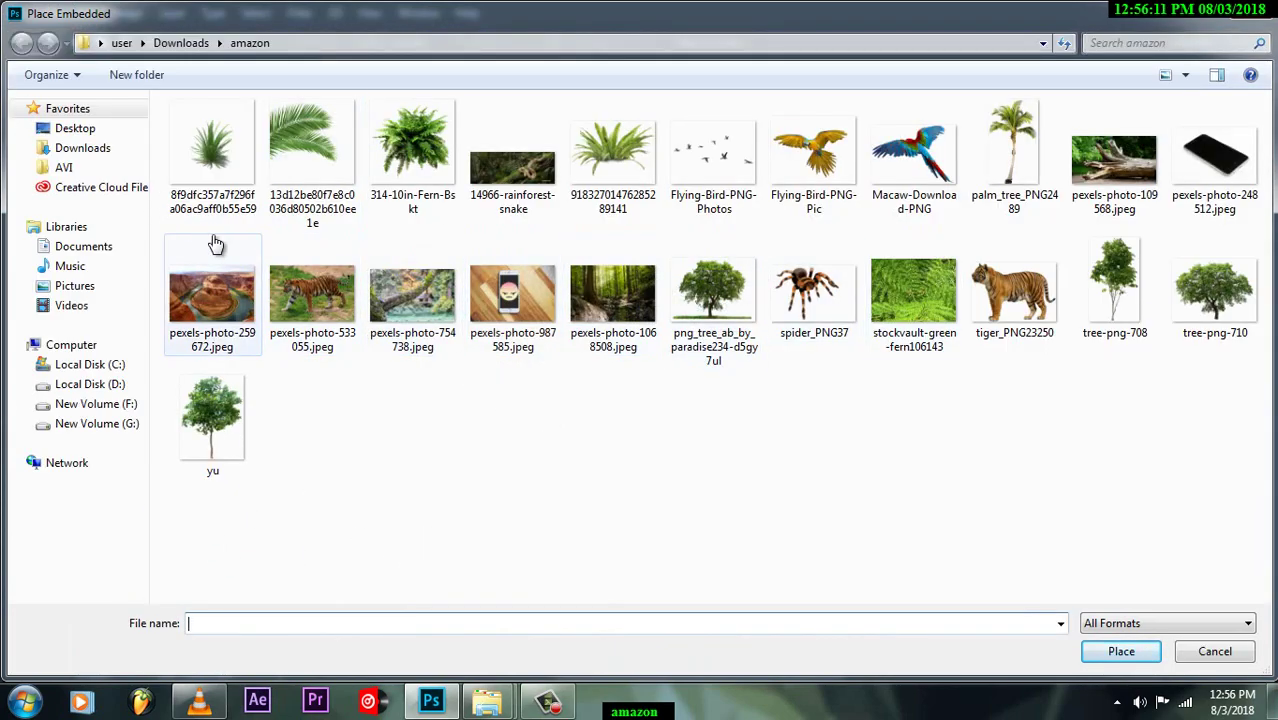
Step: Try placing the canyon photo, then cancel it
double_click(212, 295)
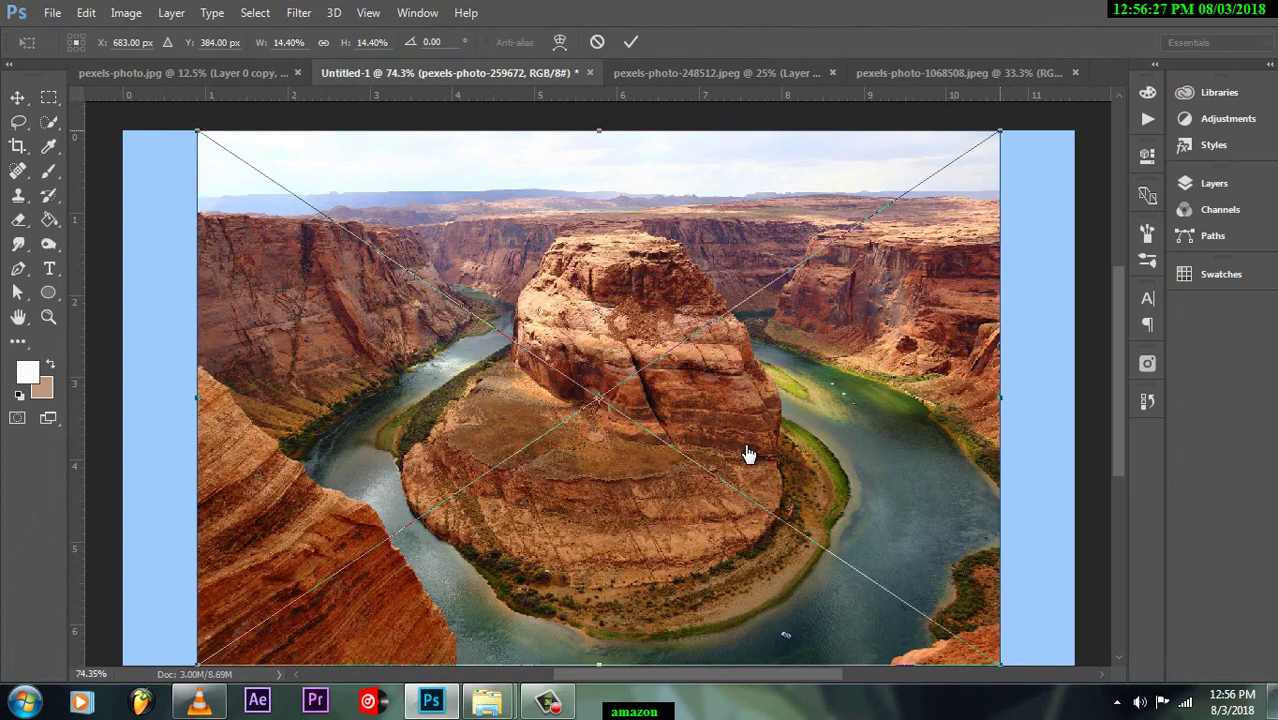
drag(998, 130, 848, 232)
drag(720, 455, 918, 590)
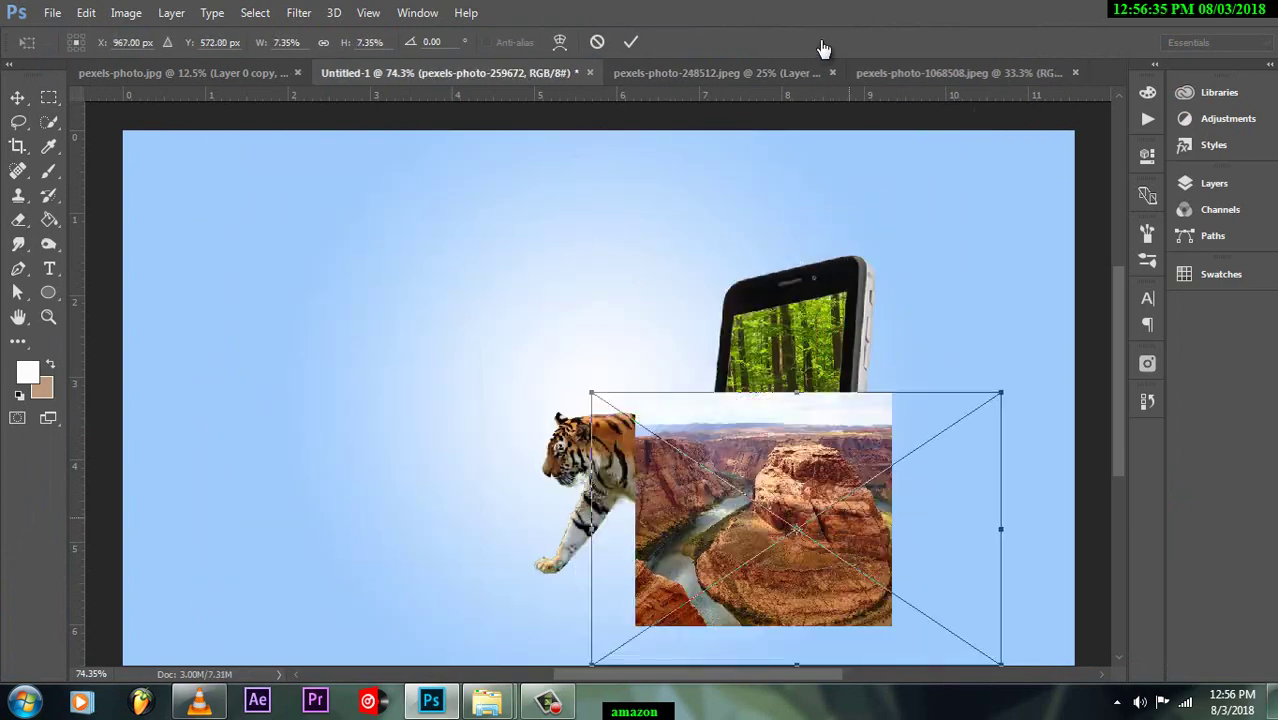
key(Escape)
Step: Place stone-png-12 embedded from F:\Images using the PNG file filter
key(alt+f)
key(l)
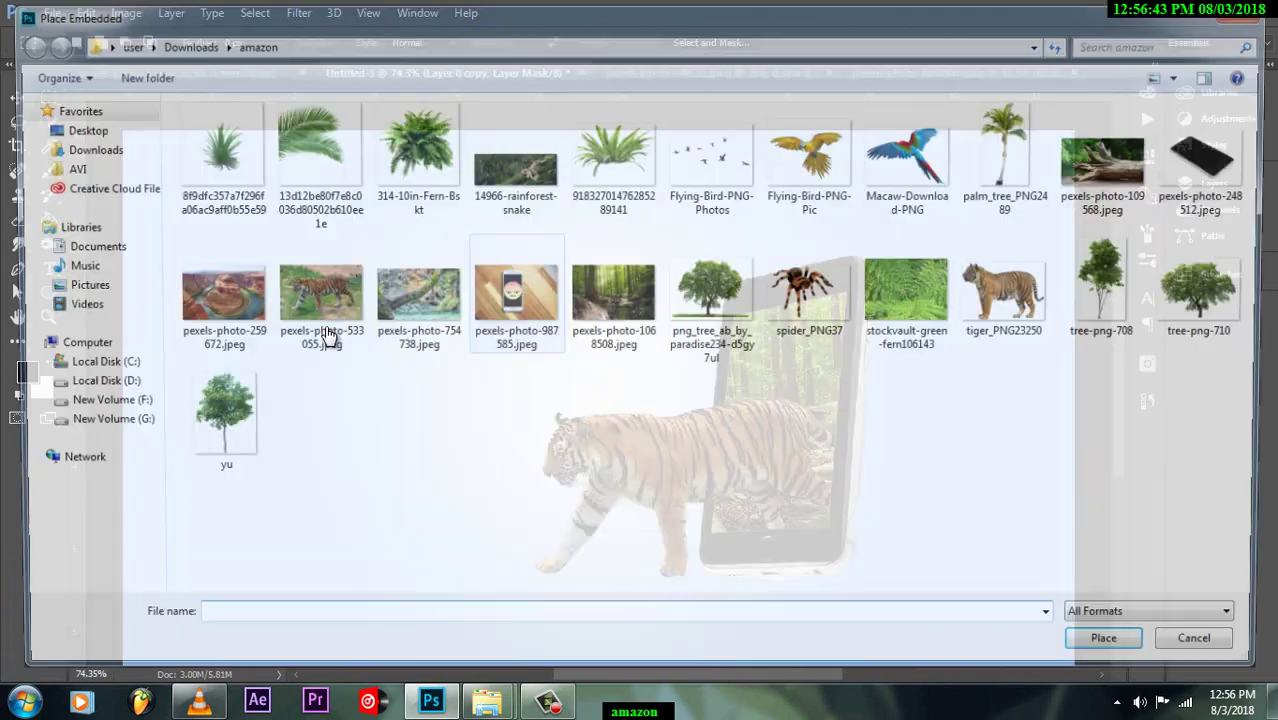
click(96, 403)
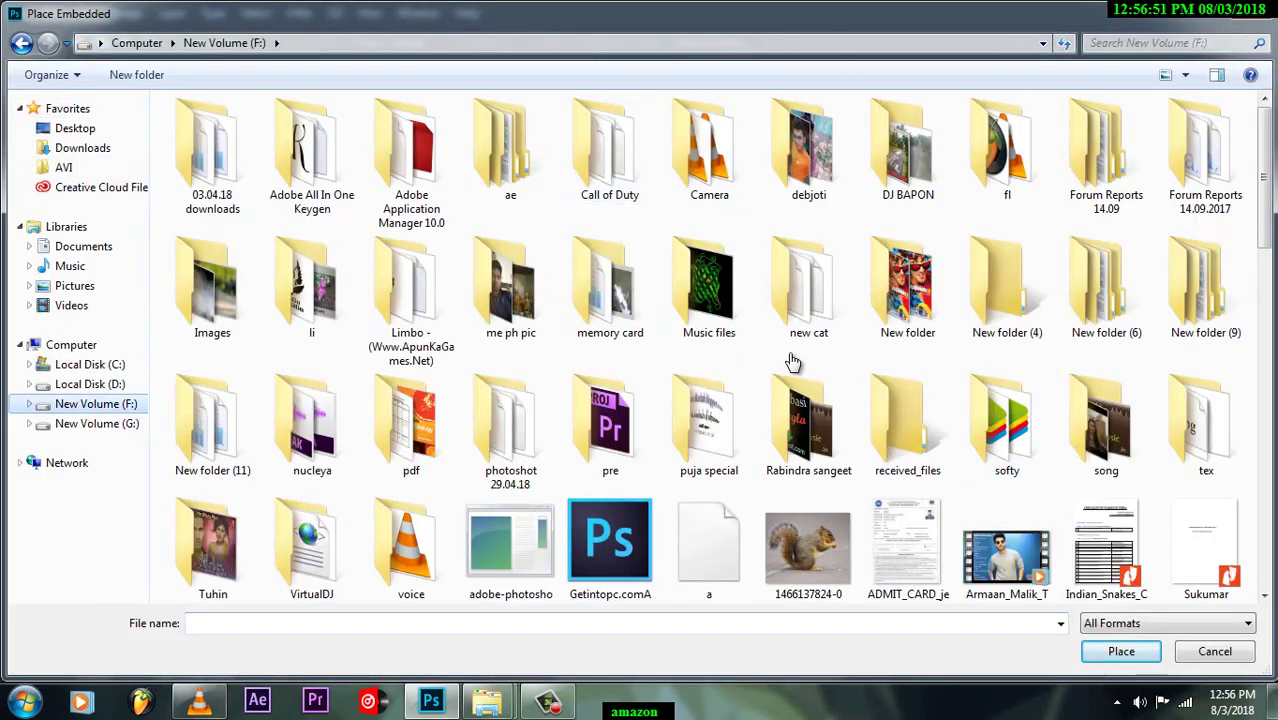
scroll(790, 357, down, 1)
double_click(214, 200)
click(1167, 623)
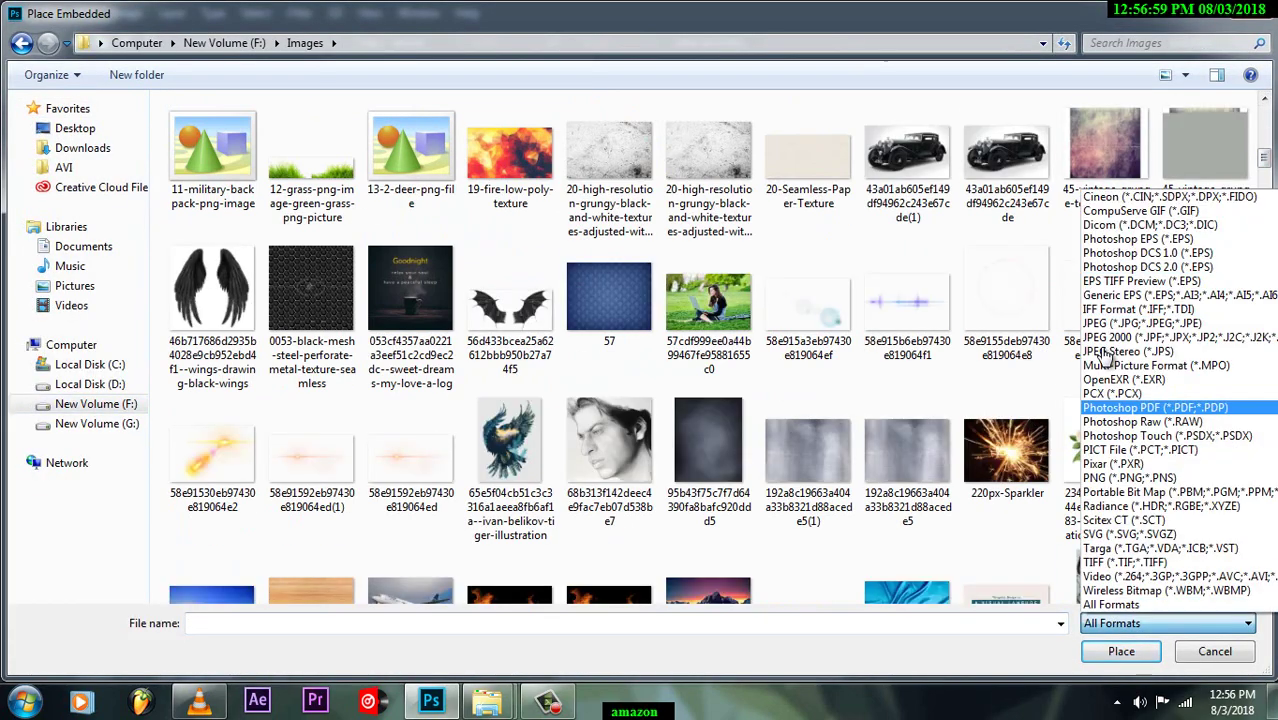
click(1160, 478)
scroll(854, 445, down, 3)
scroll(855, 445, down, 5)
scroll(855, 445, down, 1)
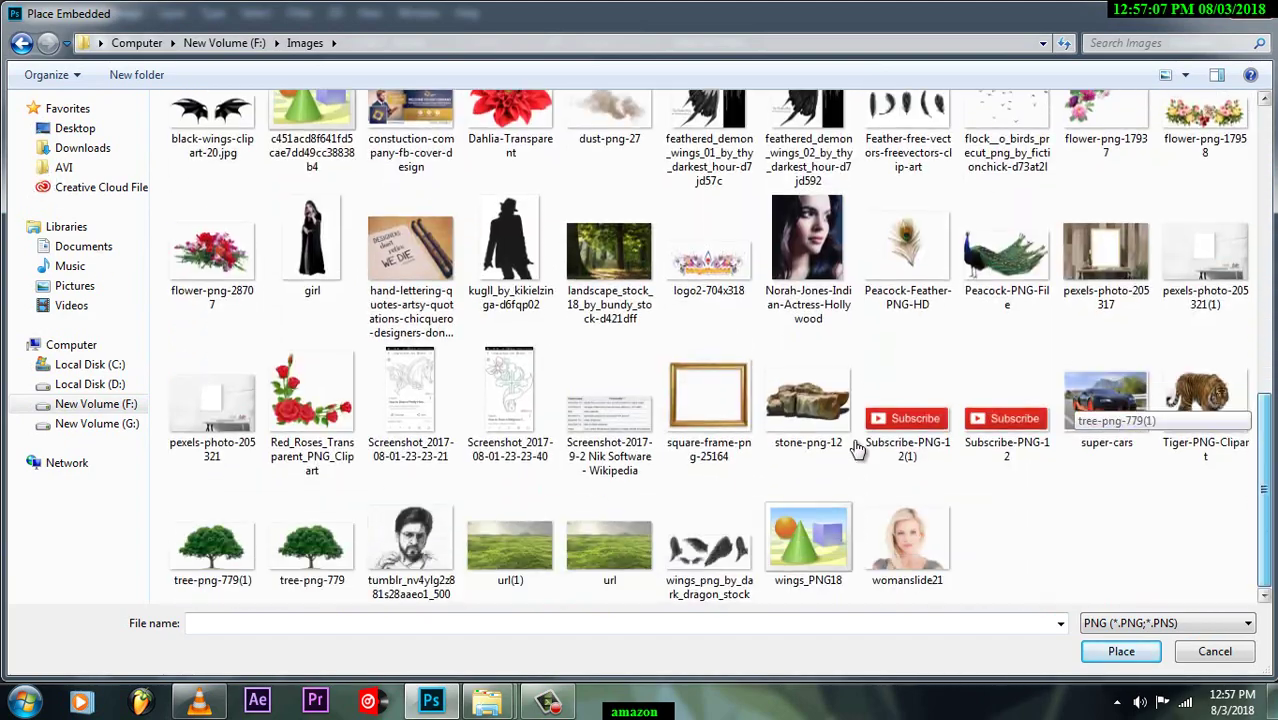
click(855, 442)
double_click(855, 442)
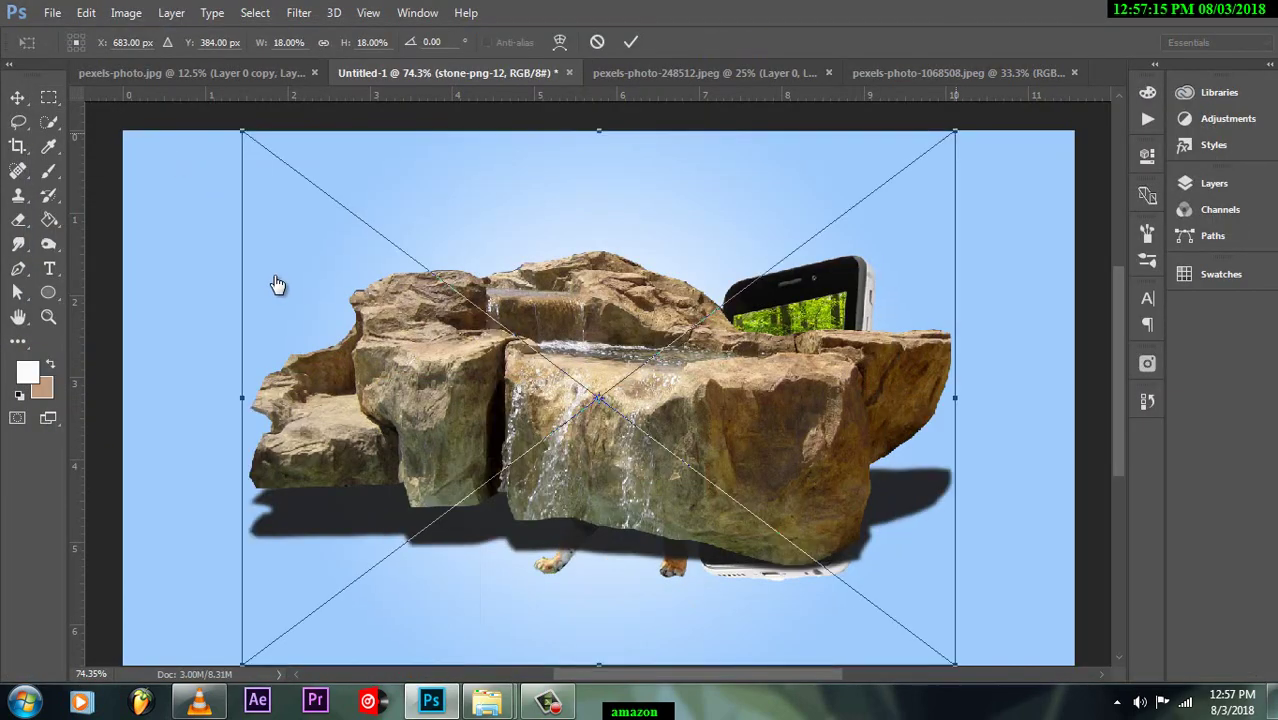
Step: Shrink the stone, move it under the tiger, and stack it just below the tiger
drag(1043, 132, 736, 296)
drag(598, 420, 753, 585)
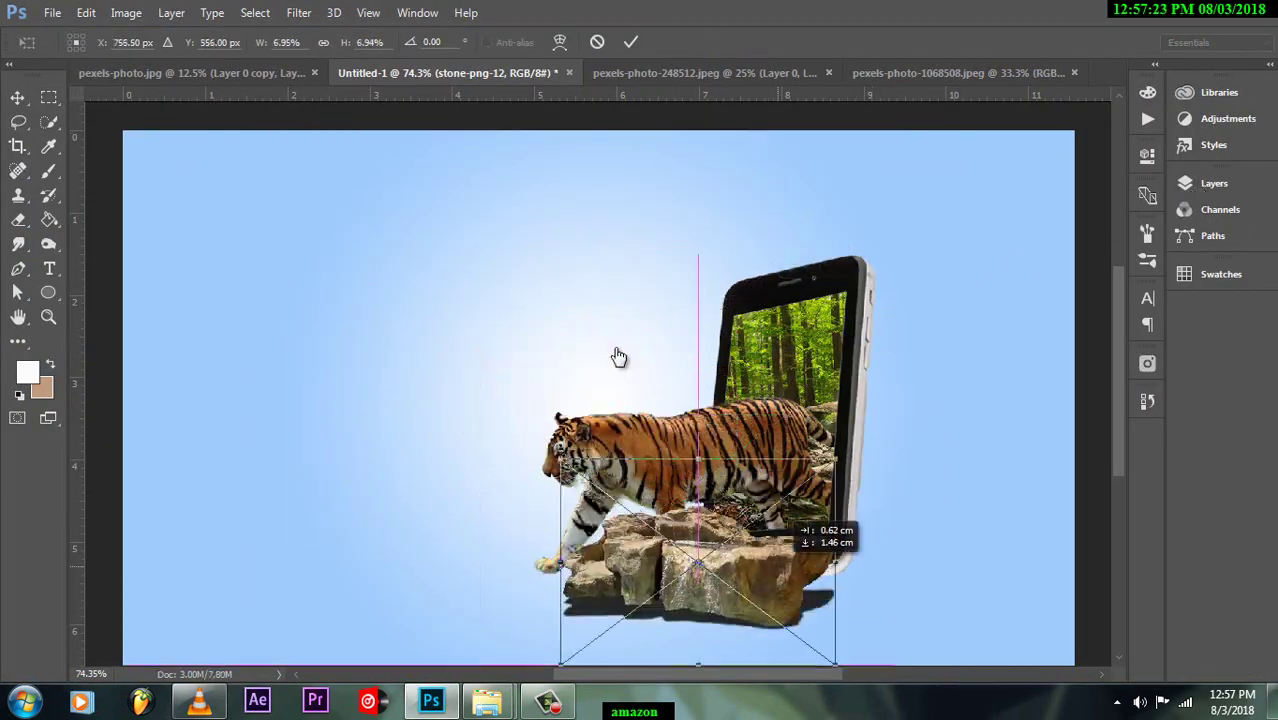
click(49, 97)
key(F7)
key(ctrl+bracketleft)
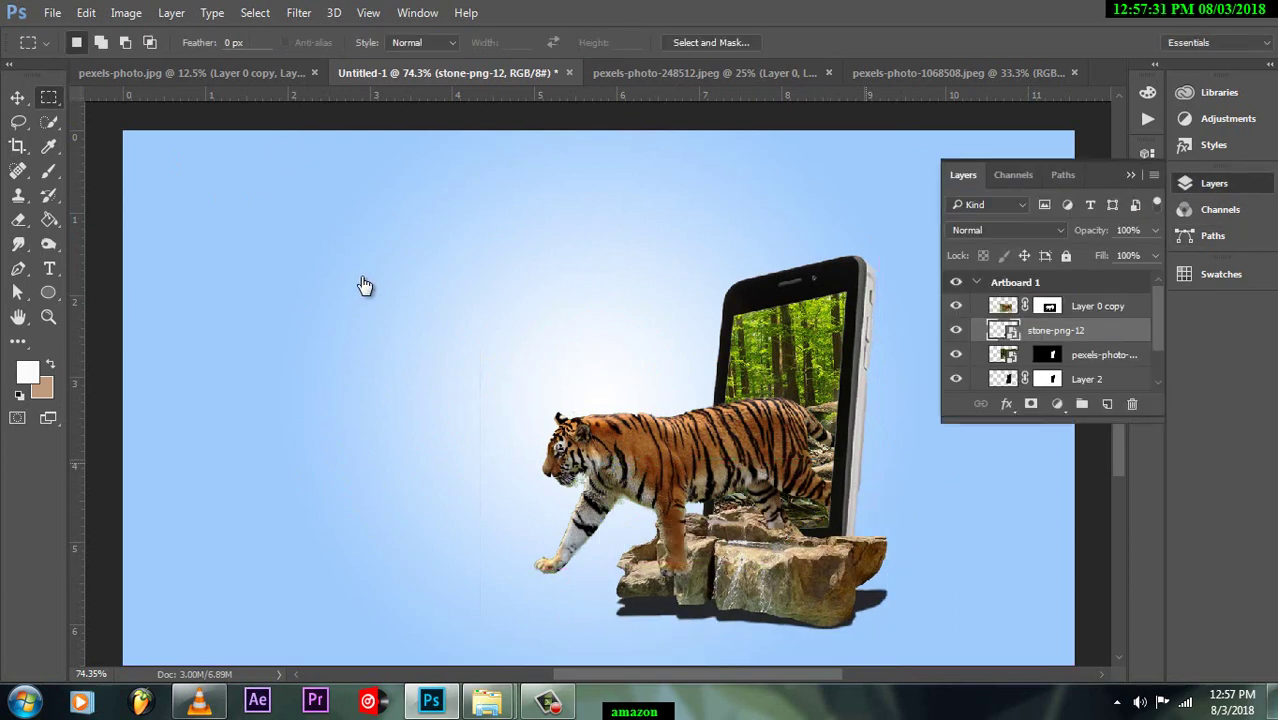
Step: Enlarge the stone into a wide ledge, then duplicate it to the bottom of the stack
key(v)
key(ctrl+t)
drag(760, 540, 690, 560)
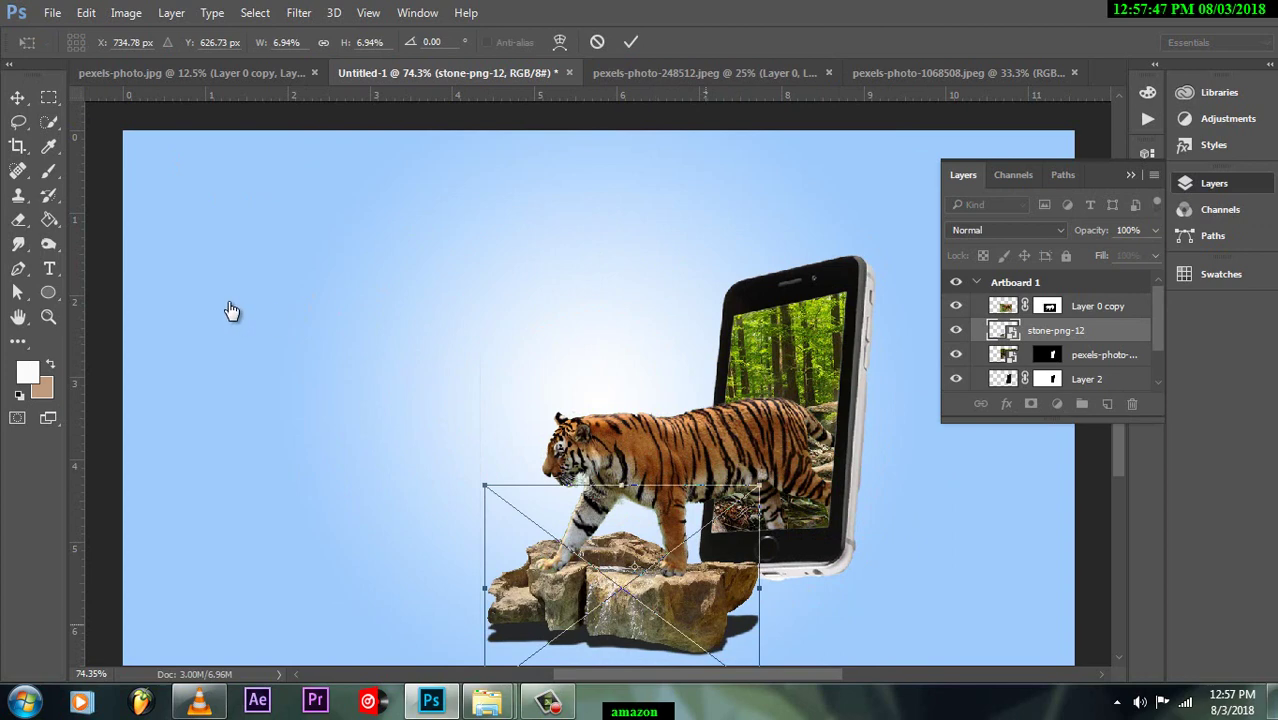
drag(622, 486, 584, 410)
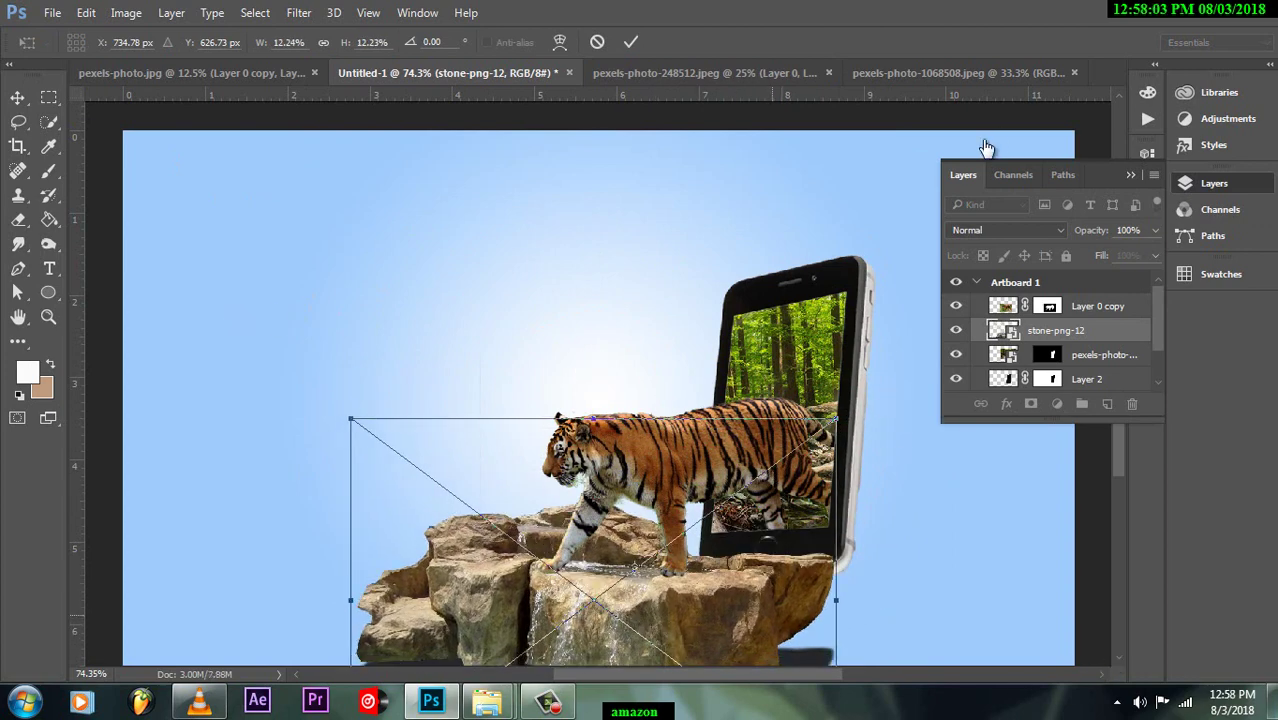
key(Return)
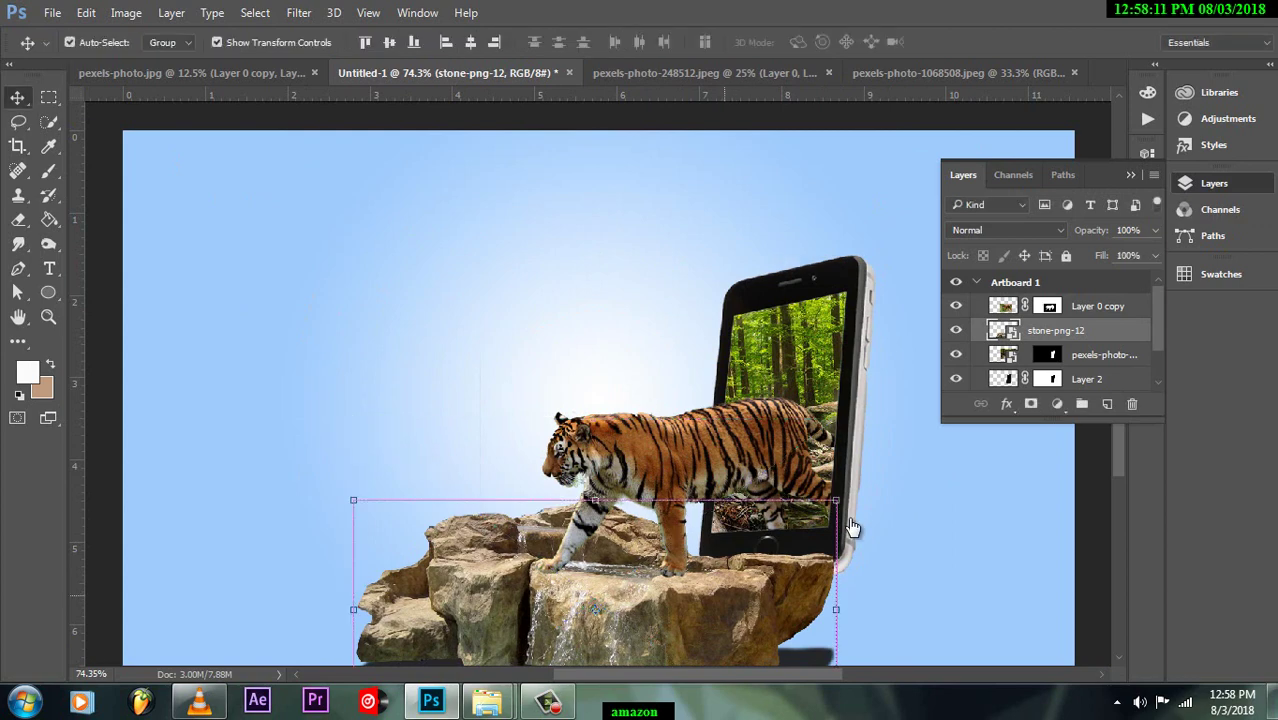
key(ctrl+j)
key(ctrl+bracketleft)
key(ctrl+bracketleft)
key(ctrl+bracketleft)
key(ctrl+bracketleft)
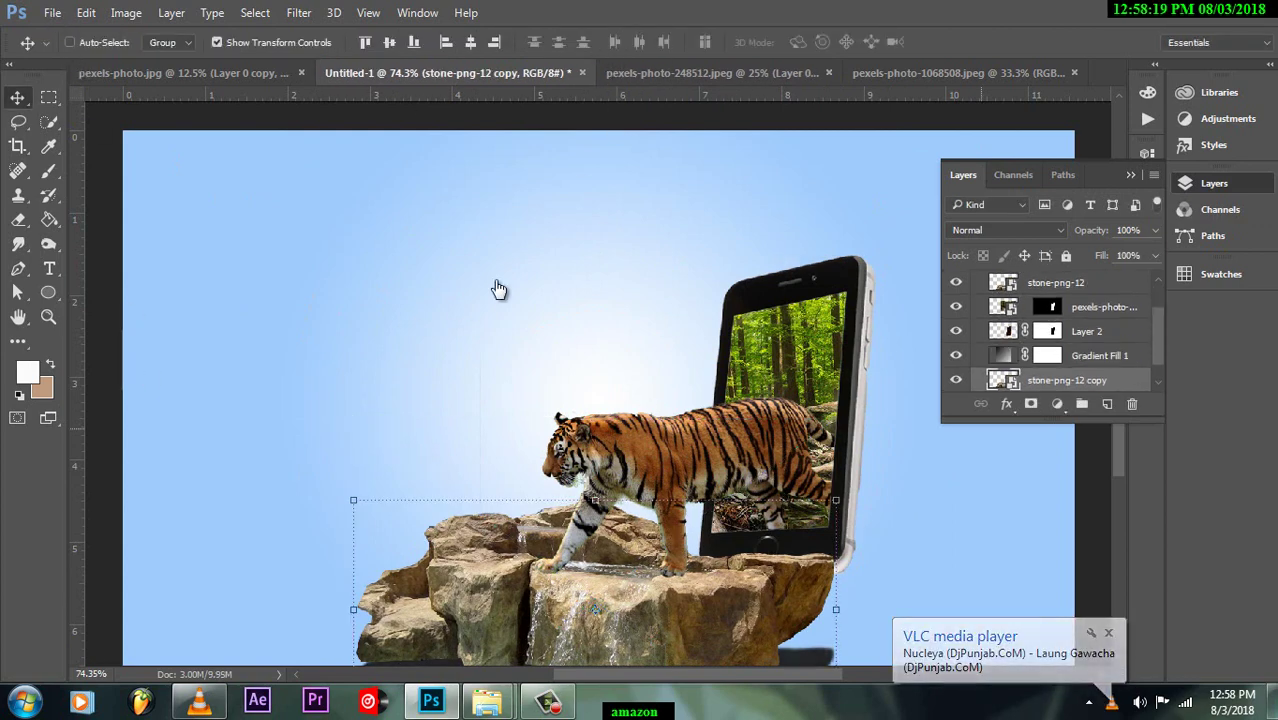
Step: Move stone-png-12 copy right above Gradient Fill 1 and enlarge it behind the phone
drag(499, 289, 900, 525)
key(ctrl+bracketright)
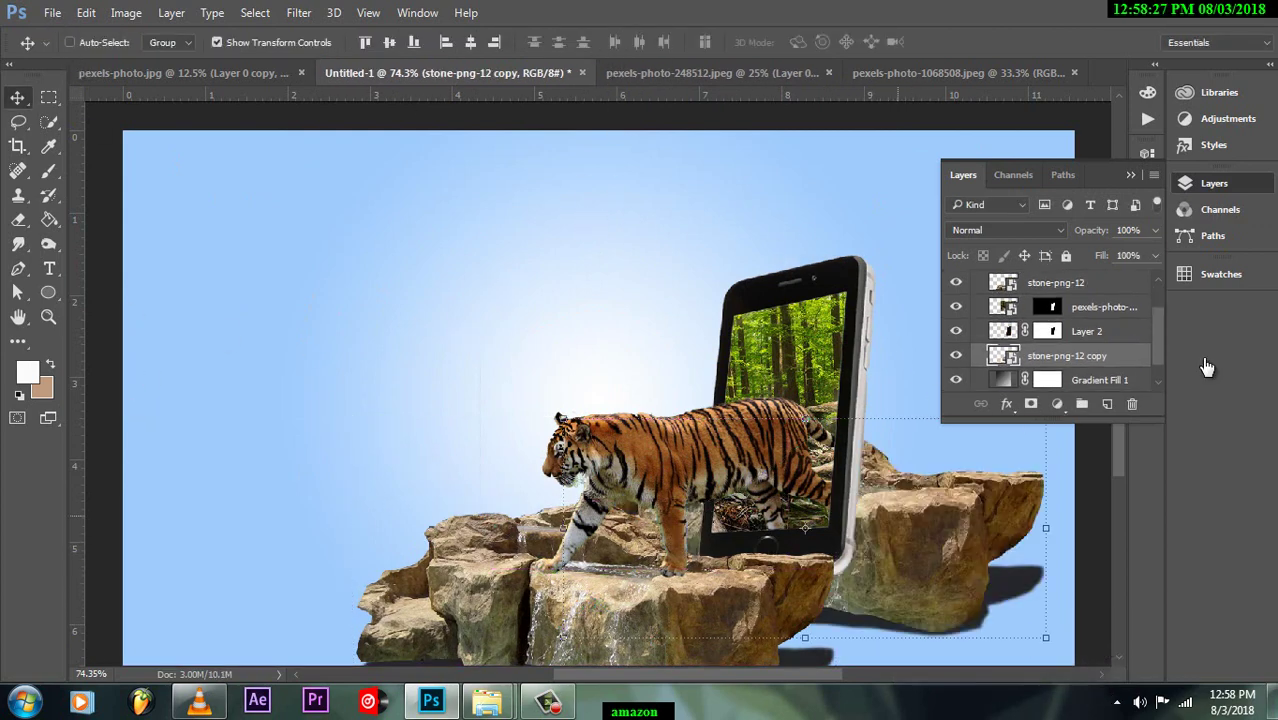
drag(444, 168, 471, 220)
key(ctrl+t)
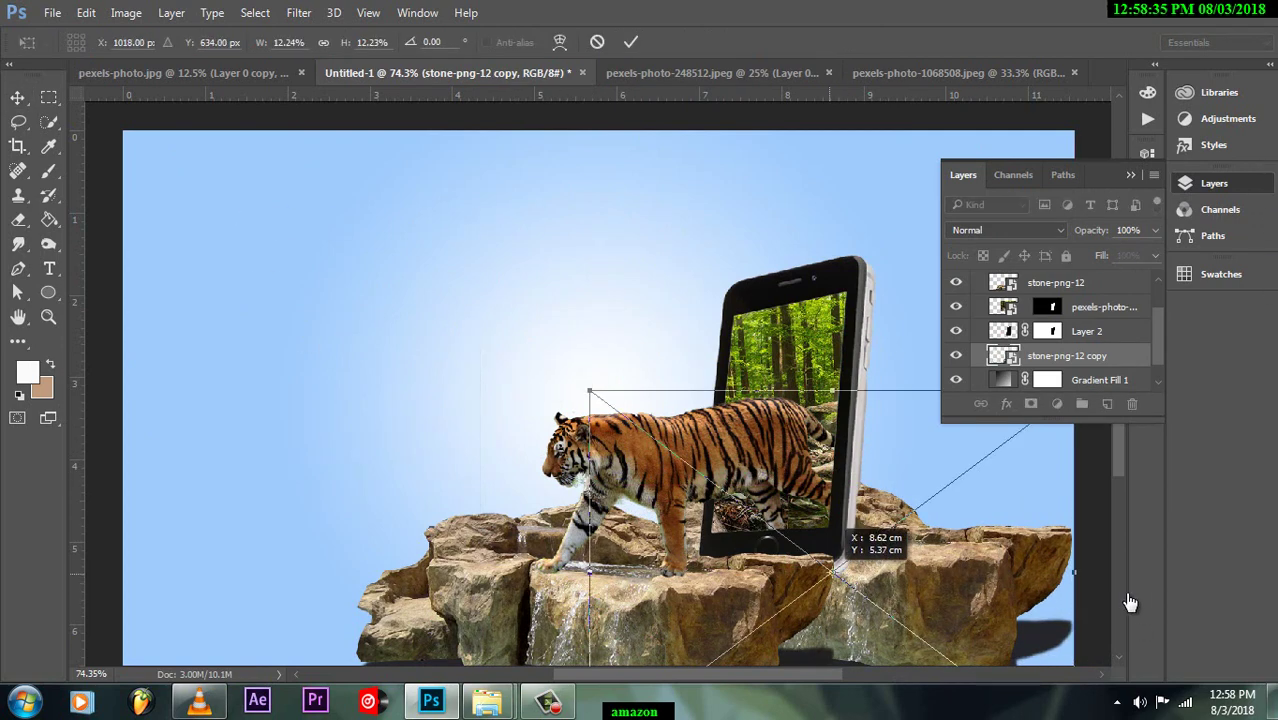
drag(838, 572, 805, 610)
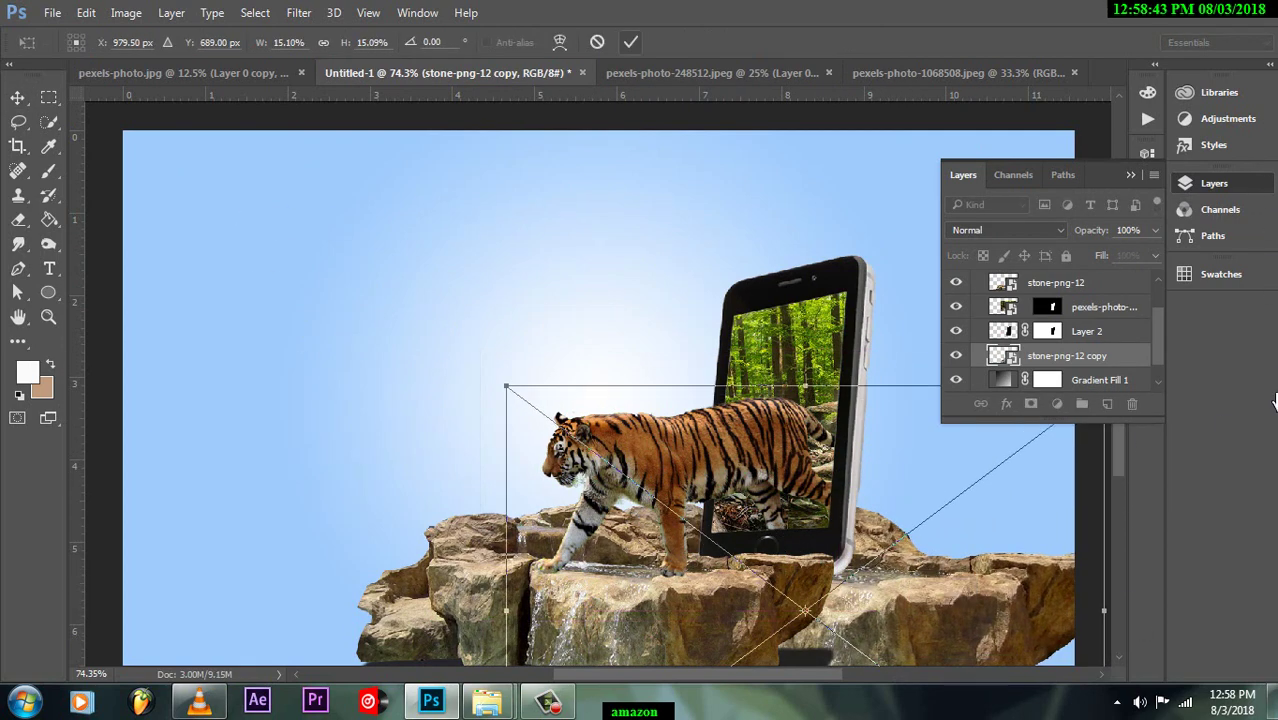
key(Return)
key(ctrl+minus)
key(ctrl+t)
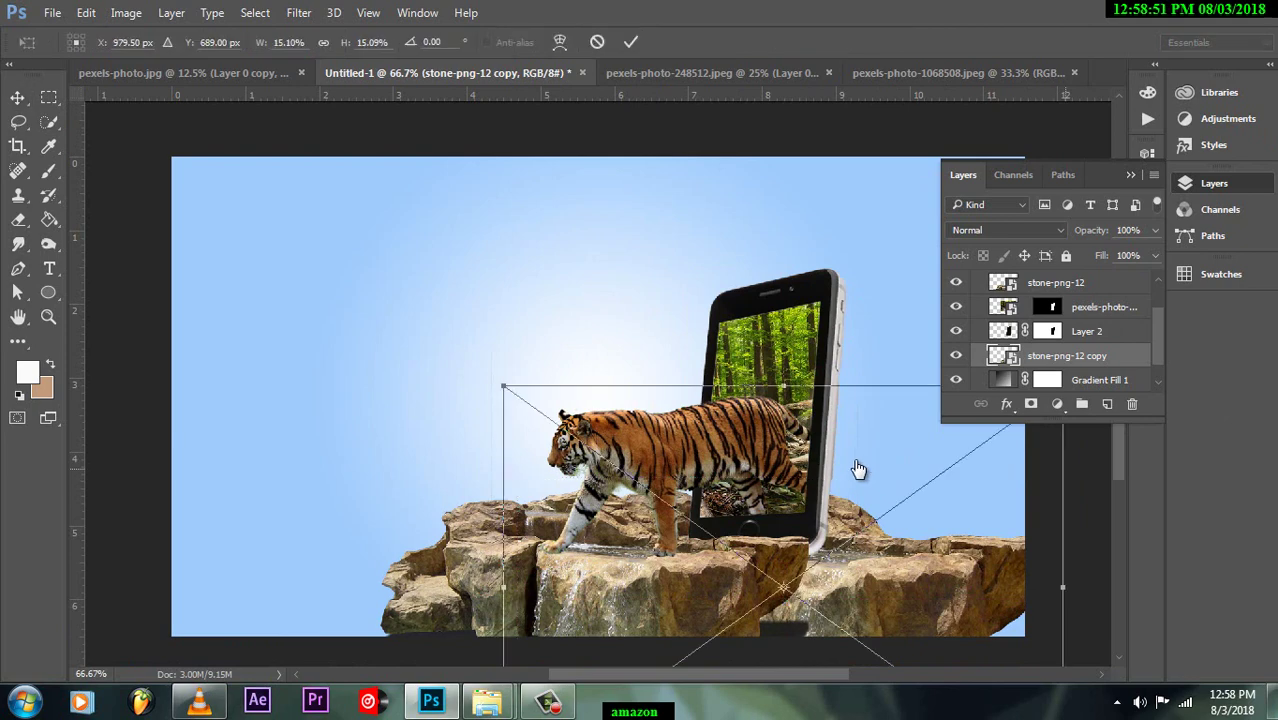
key(Return)
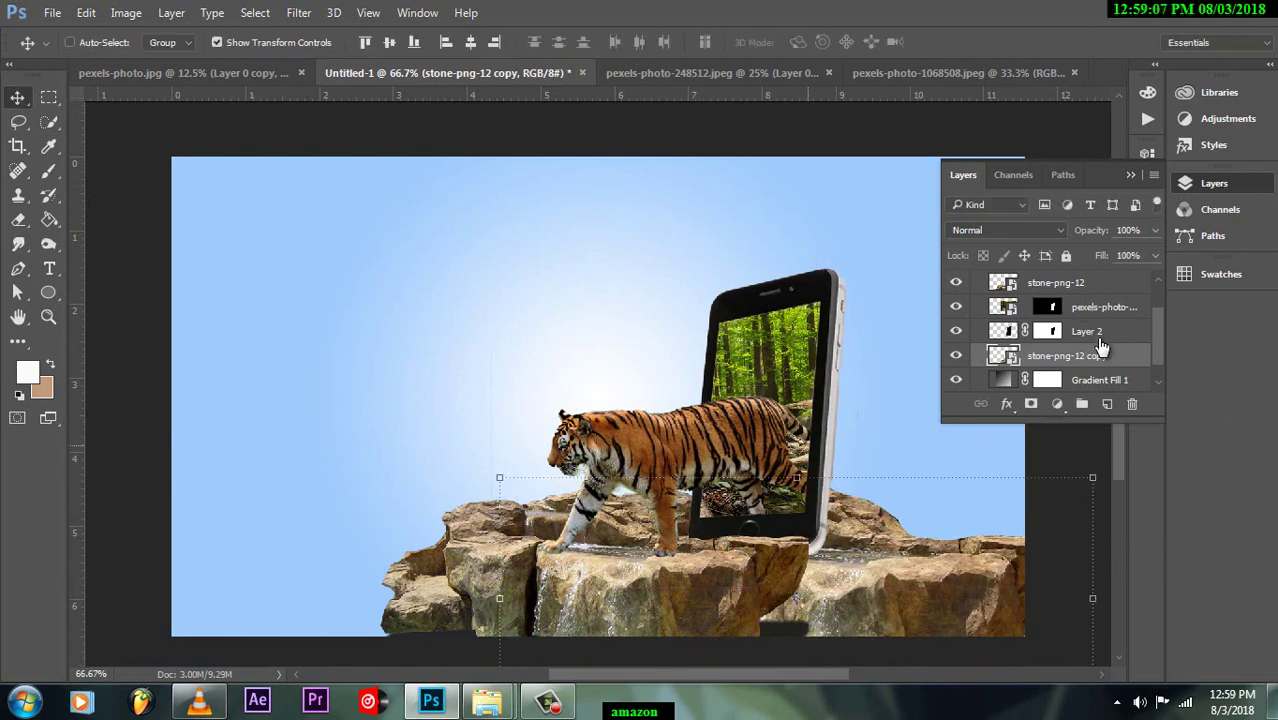
Step: Place tree-png-708 embedded and size and position it behind the phone
click(52, 12)
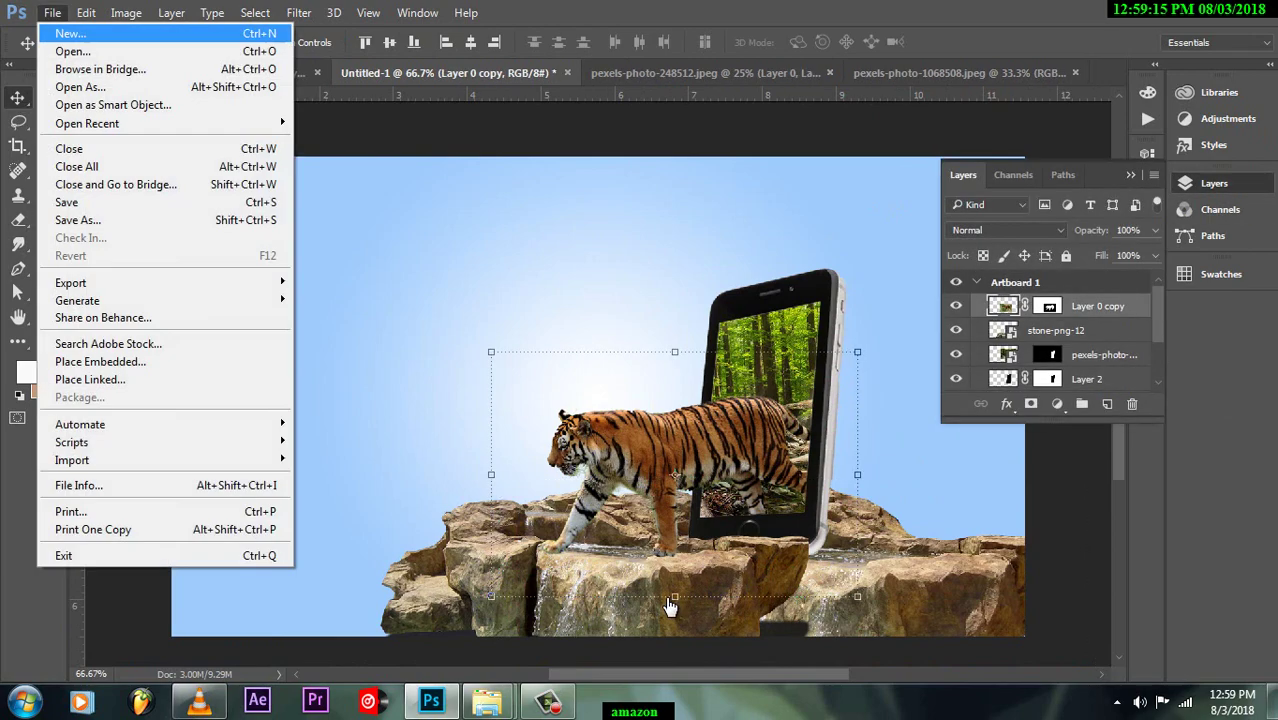
click(70, 362)
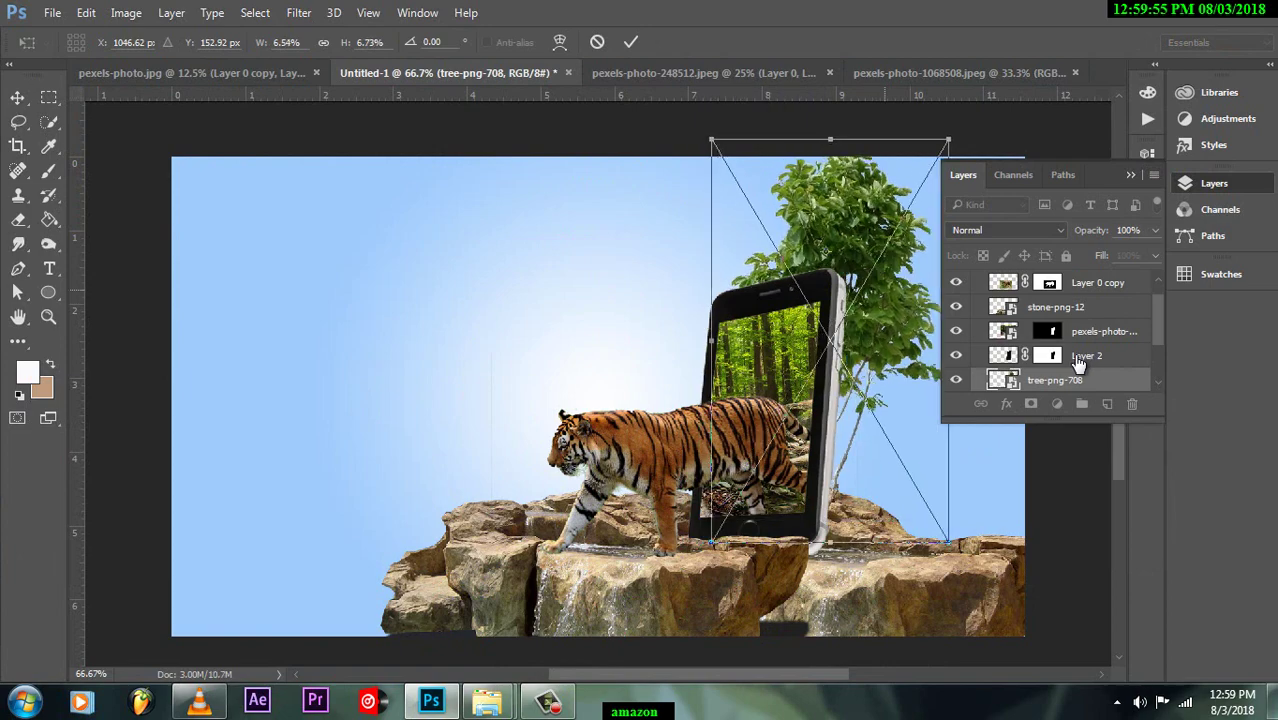
key(Return)
key(alt+e)
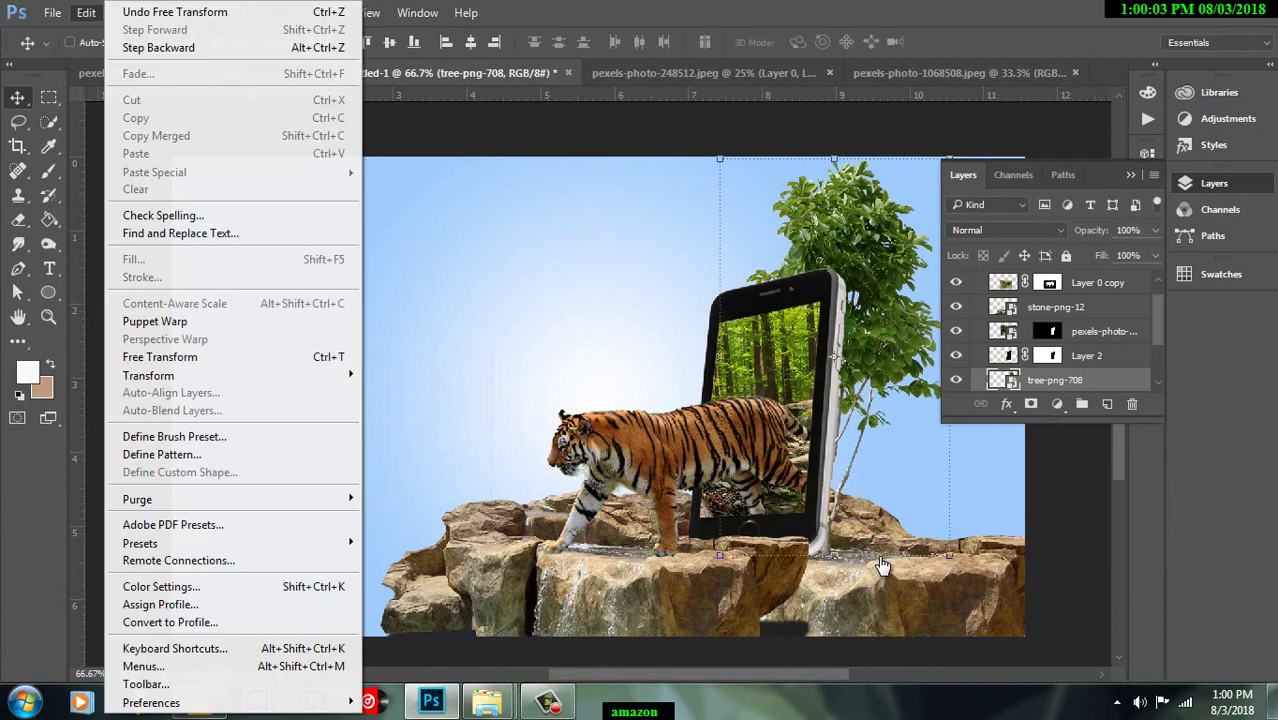
key(Up)
key(ctrl+t)
key(alt+i)
key(Left)
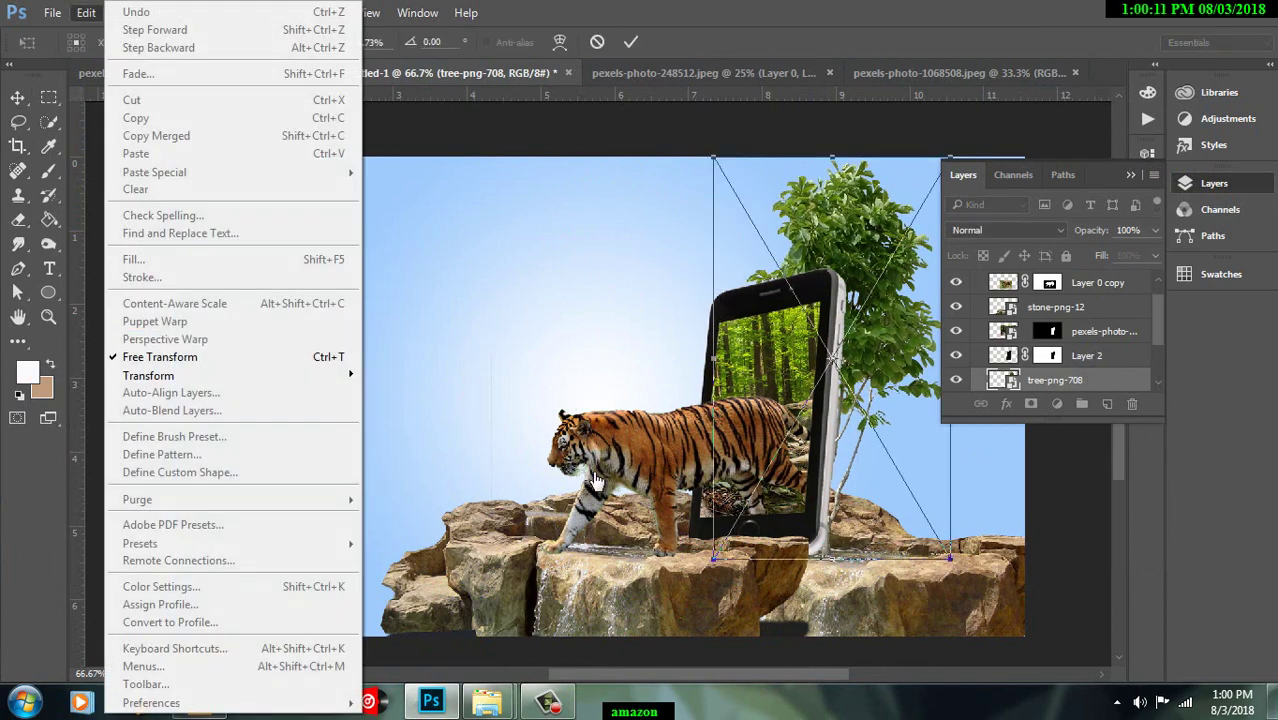
key(Return)
Step: Puppet Warp the tree trunk so it bends to the right beside the phone
key(alt+e)
key(Up)
key(Up)
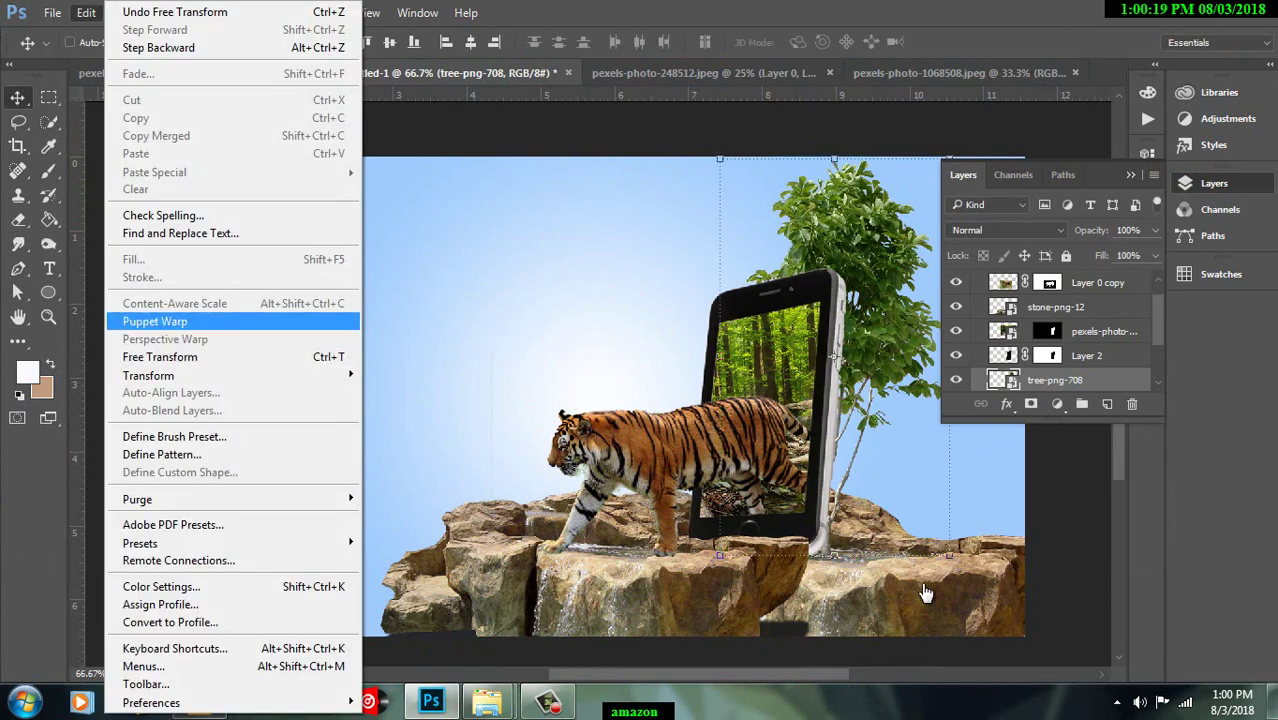
key(Escape)
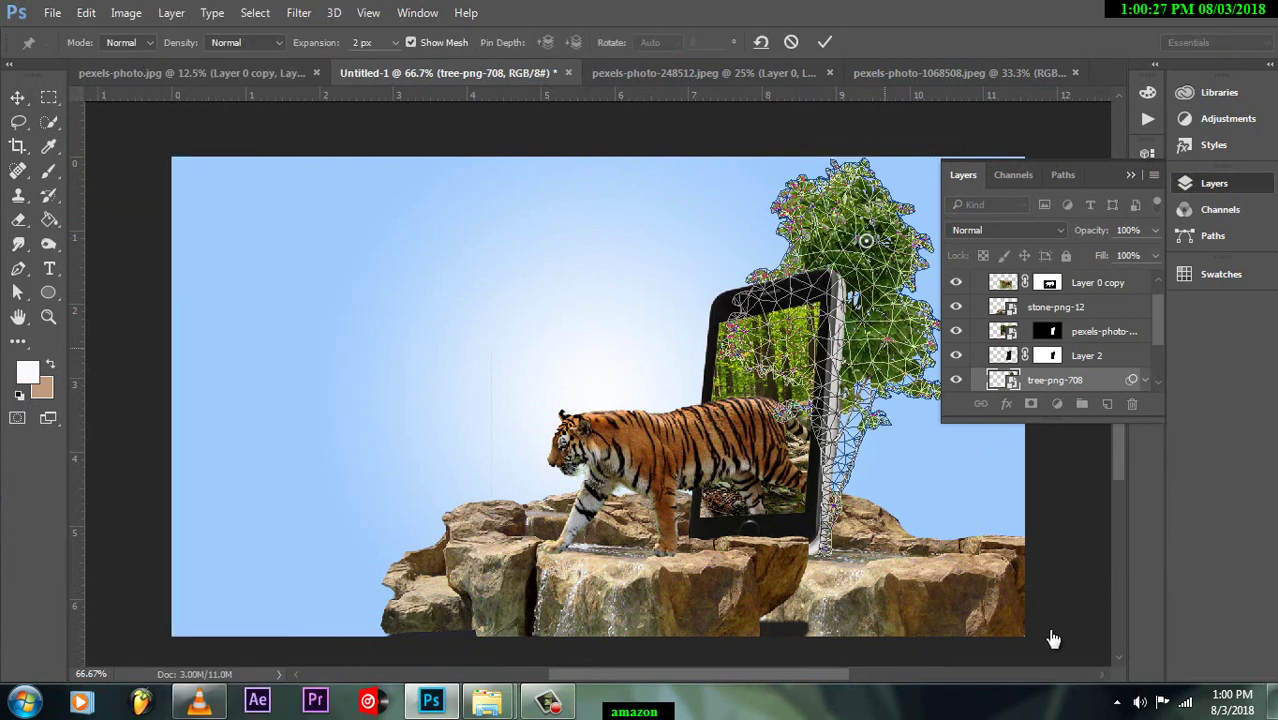
mouse_move(818, 484)
mouse_down()
mouse_move(1053, 483)
mouse_move(937, 523)
mouse_up()
key(Return)
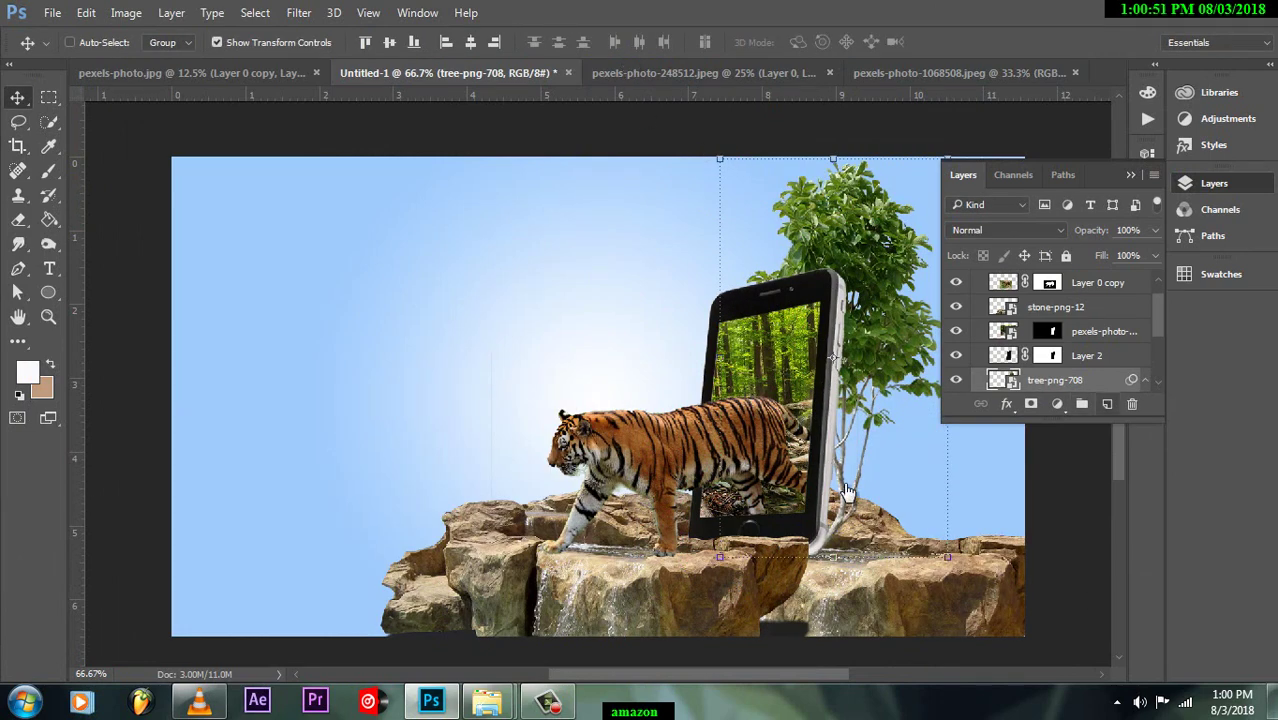
scroll(1143, 331, down, 2)
Step: Gaussian-blur the tree's painted light layer at radius 55.3
key(b)
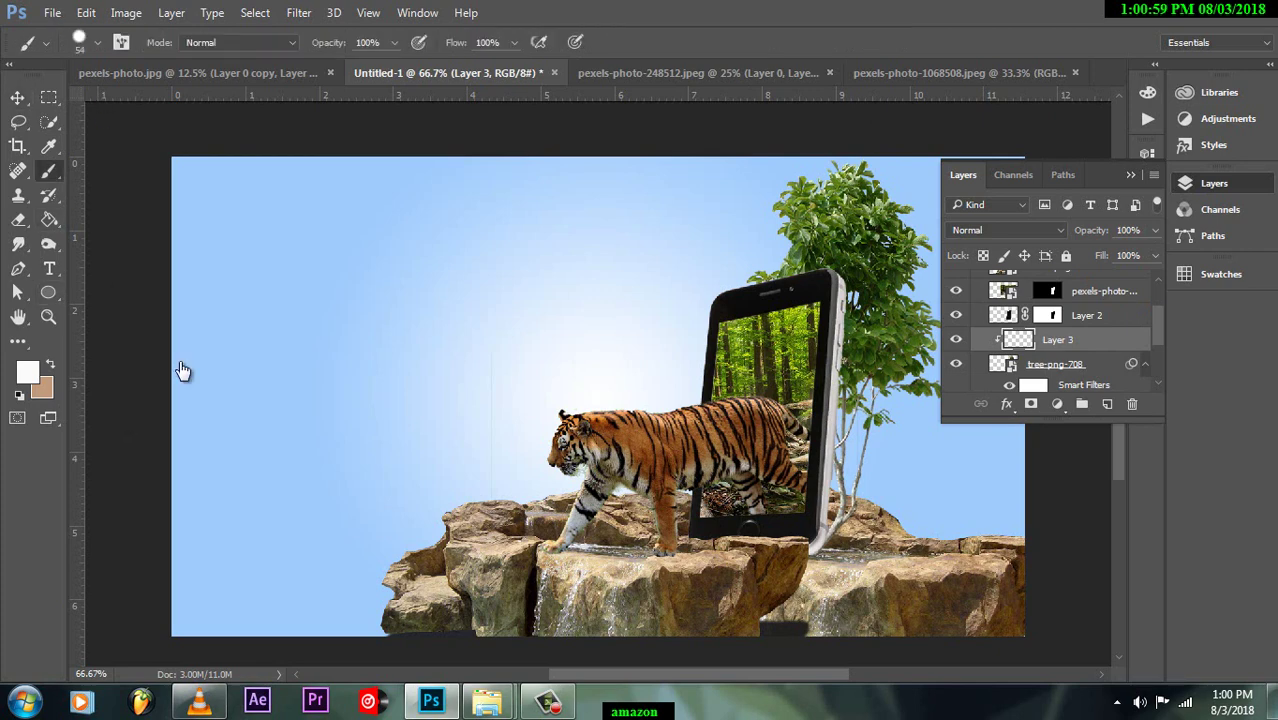
key(alt+BackSpace)
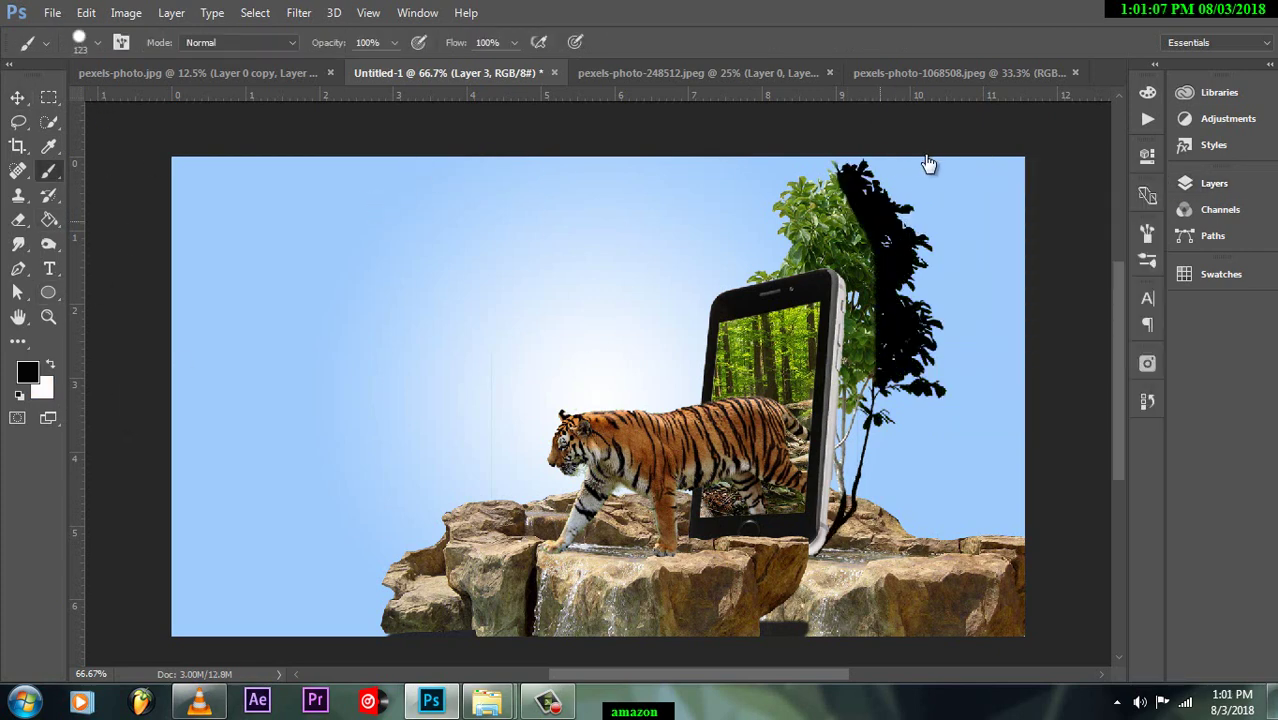
click(298, 12)
click(600, 302)
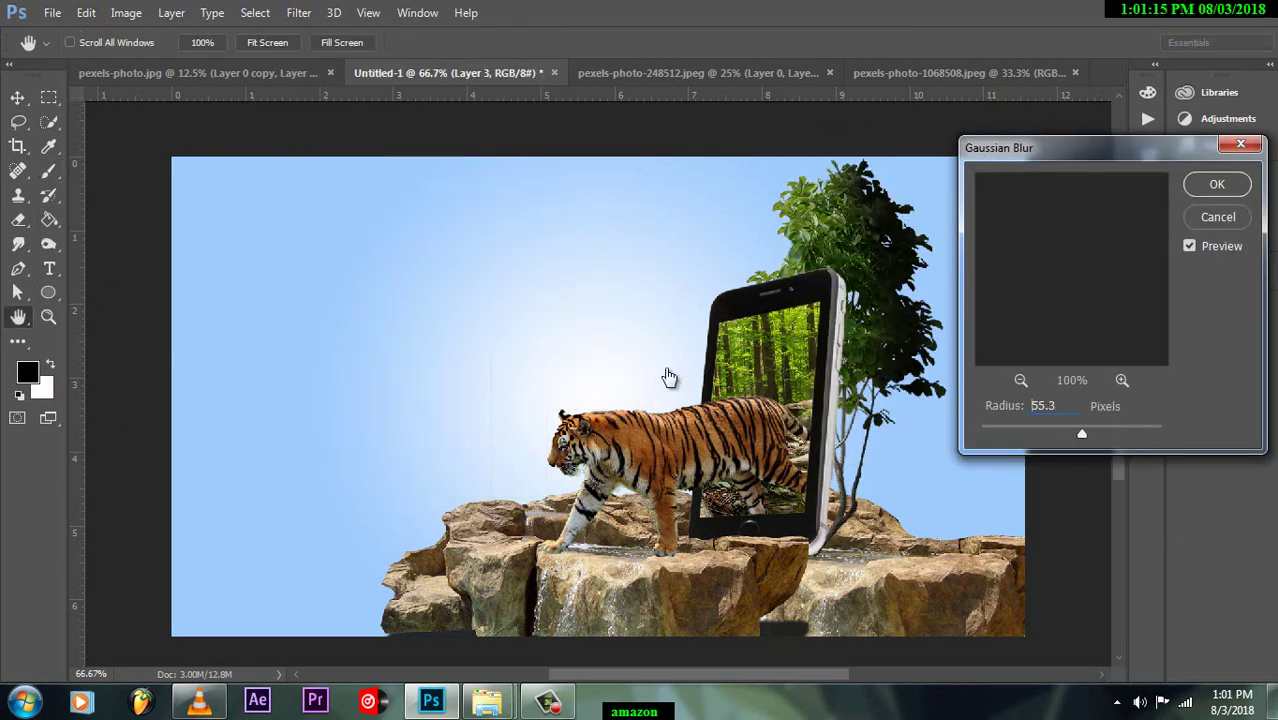
key(Return)
key(F7)
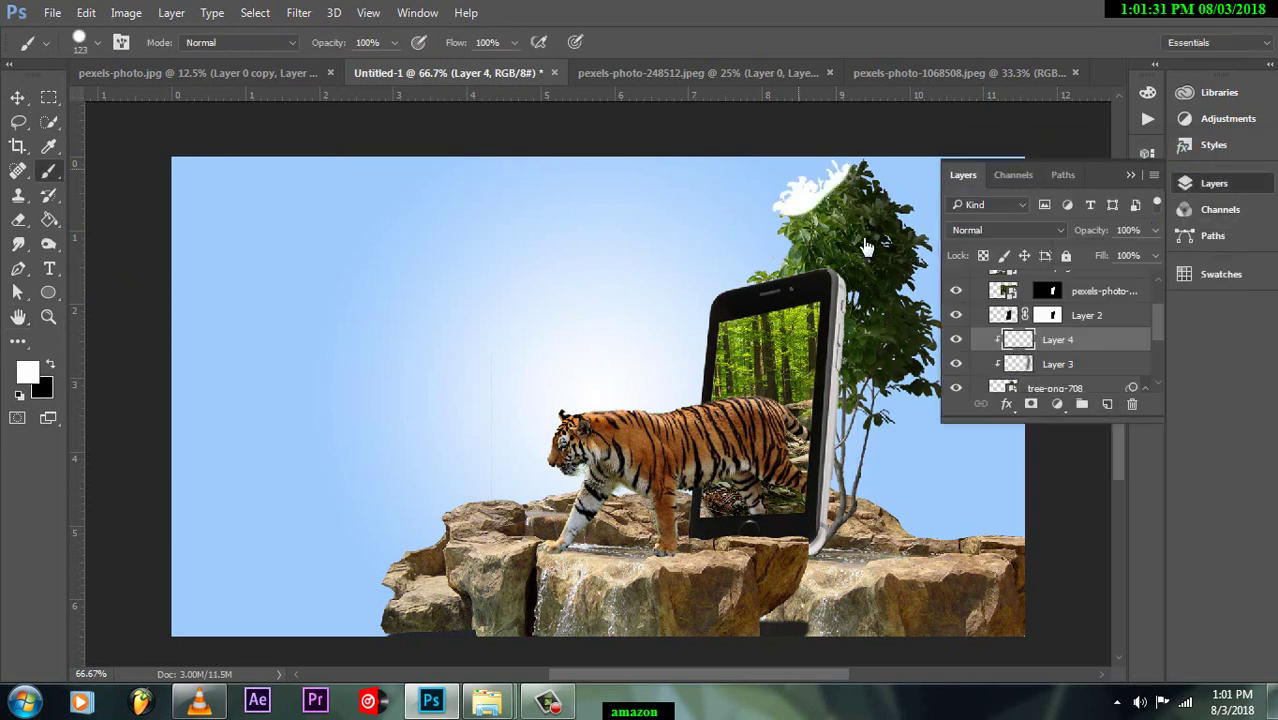
Step: Set Layer 4 and Layer 3 to Overlay blending, with Layer 3 at 86% opacity
click(298, 12)
key(Escape)
click(1008, 230)
click(975, 470)
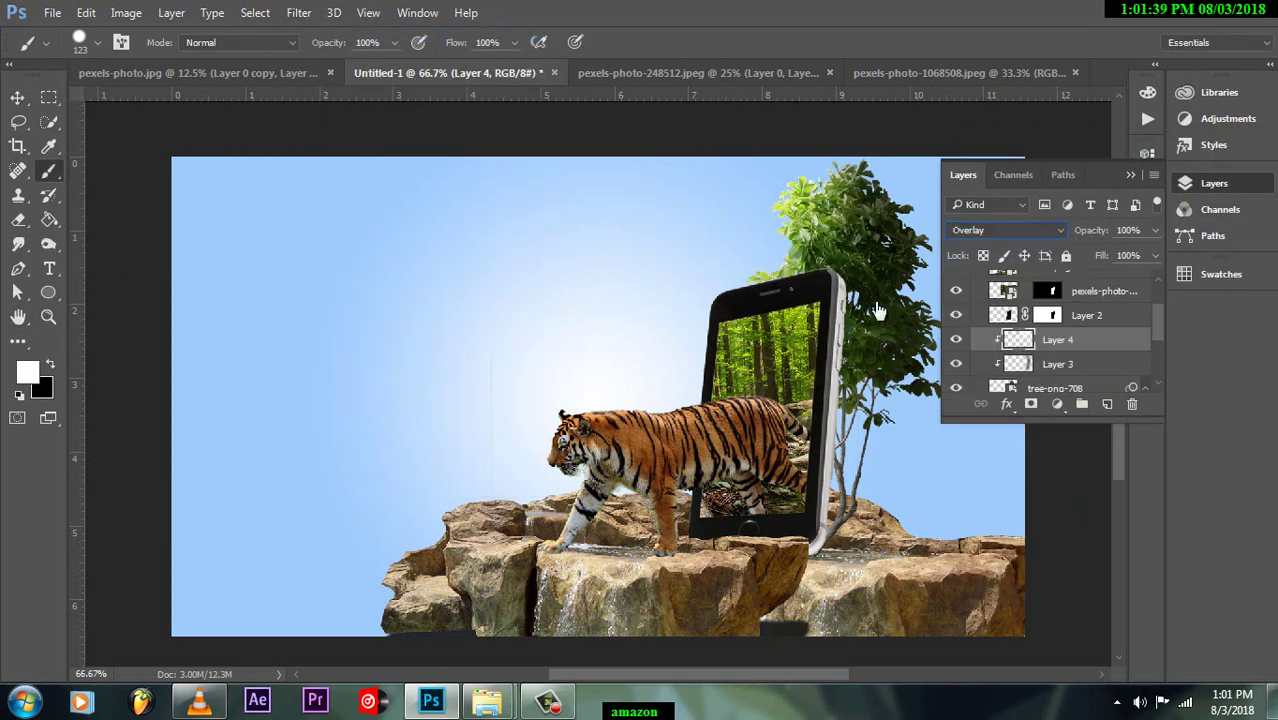
key(alt+bracketleft)
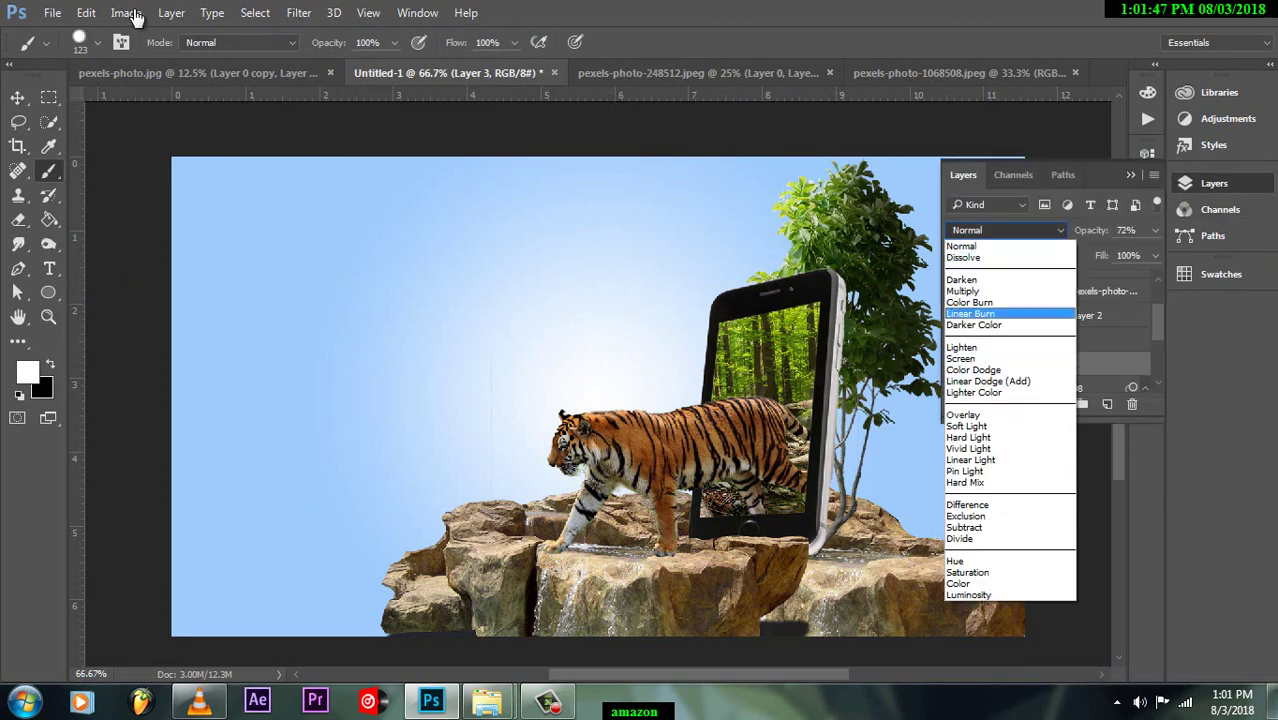
key(Escape)
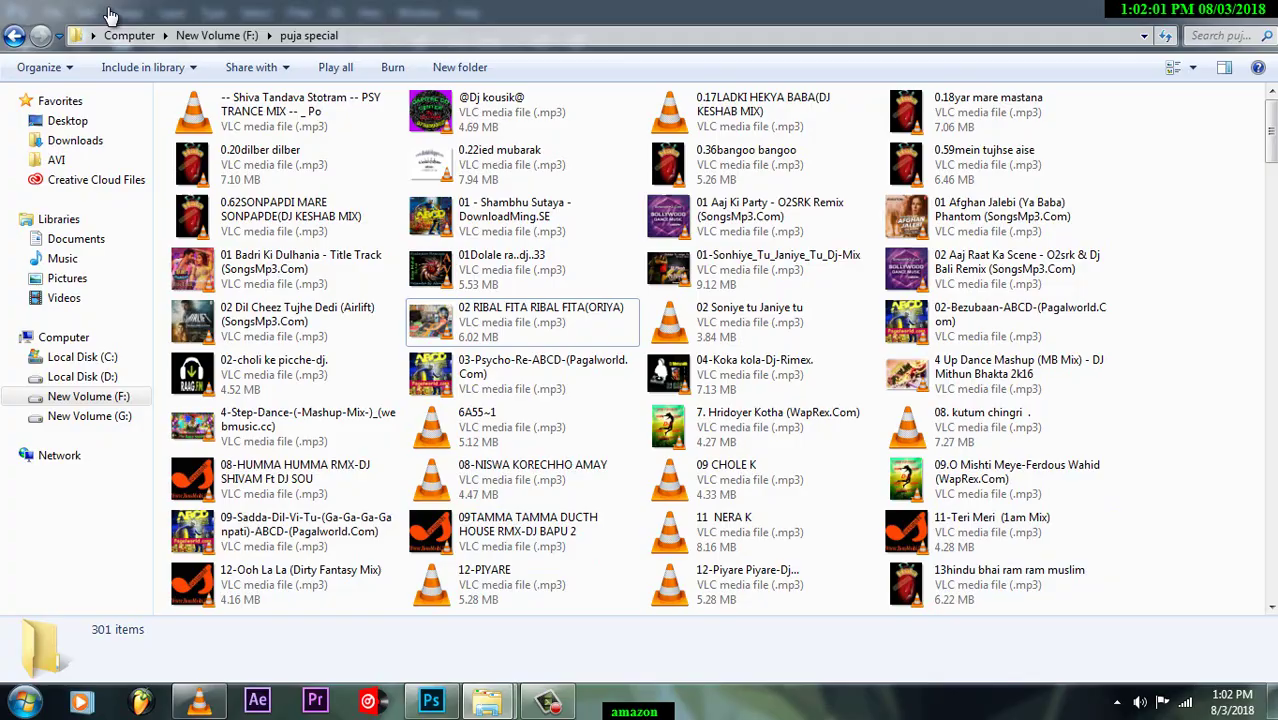
scroll(640, 350, down, 5)
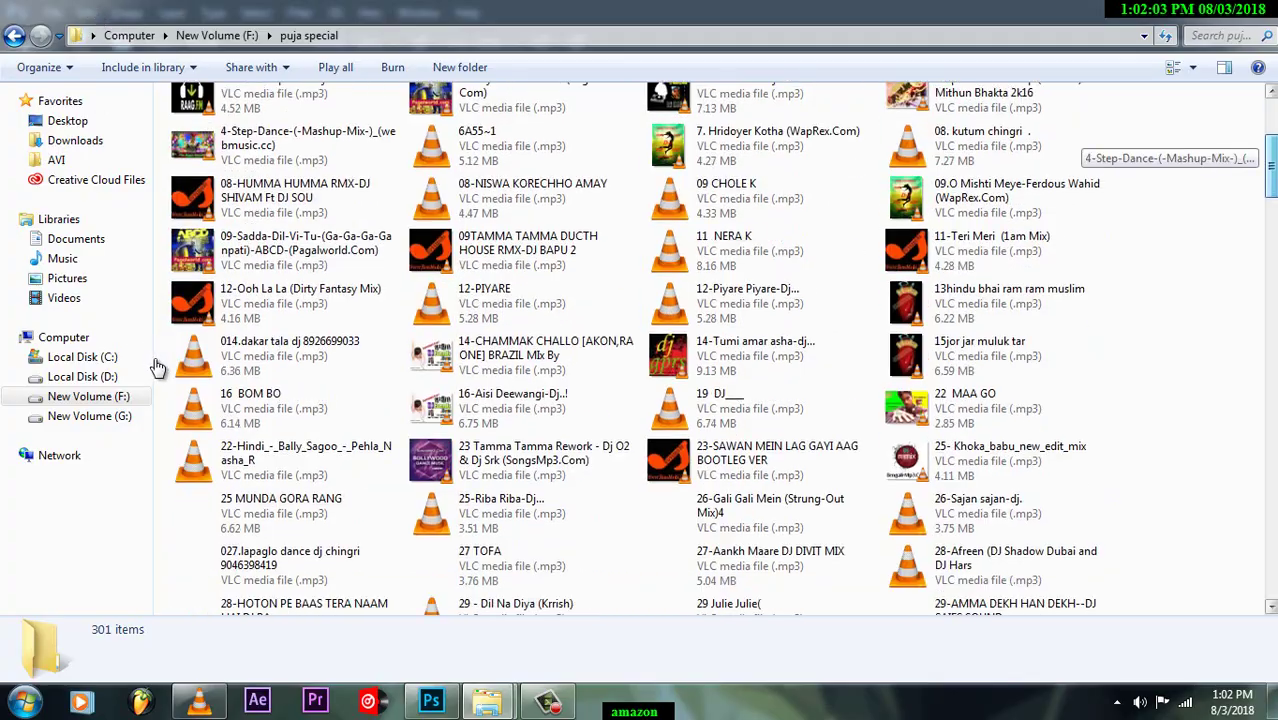
scroll(640, 350, down, 3)
click(990, 200)
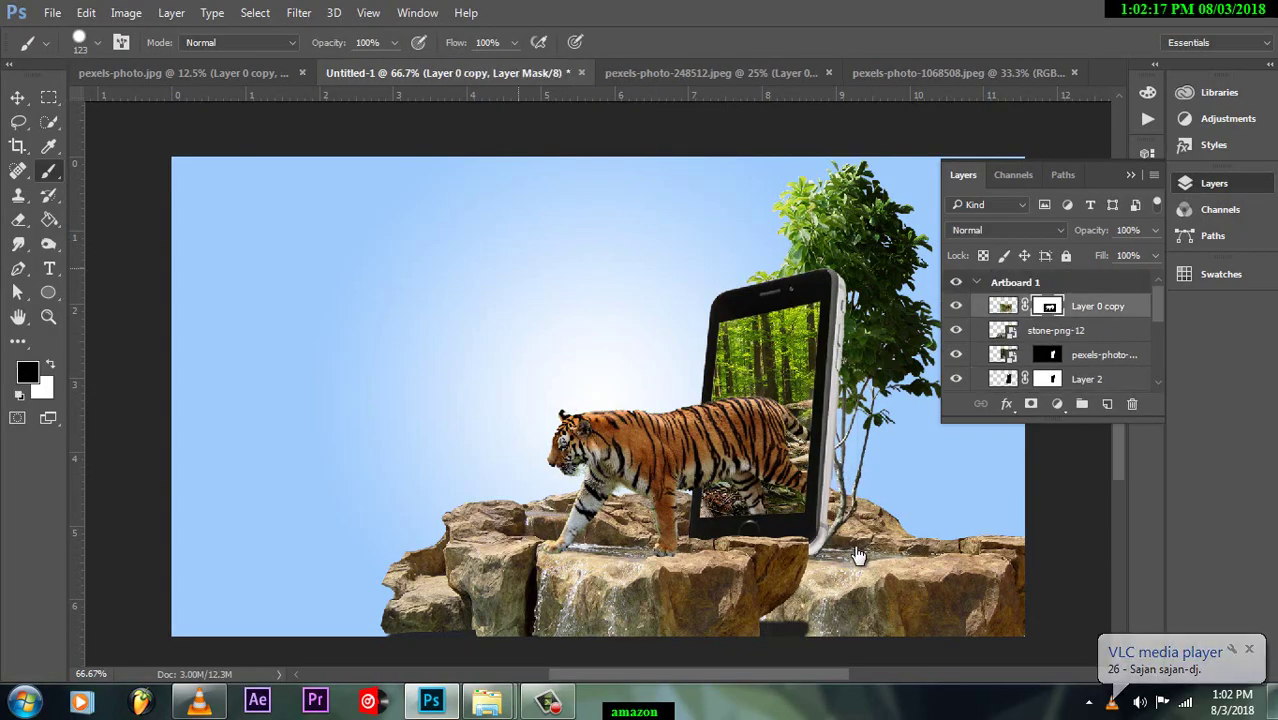
Step: Paint a black shadow under the tiger on a new layer above stone-png-12
mouse_move(858, 556)
mouse_down()
mouse_move(822, 560)
mouse_move(854, 497)
mouse_up()
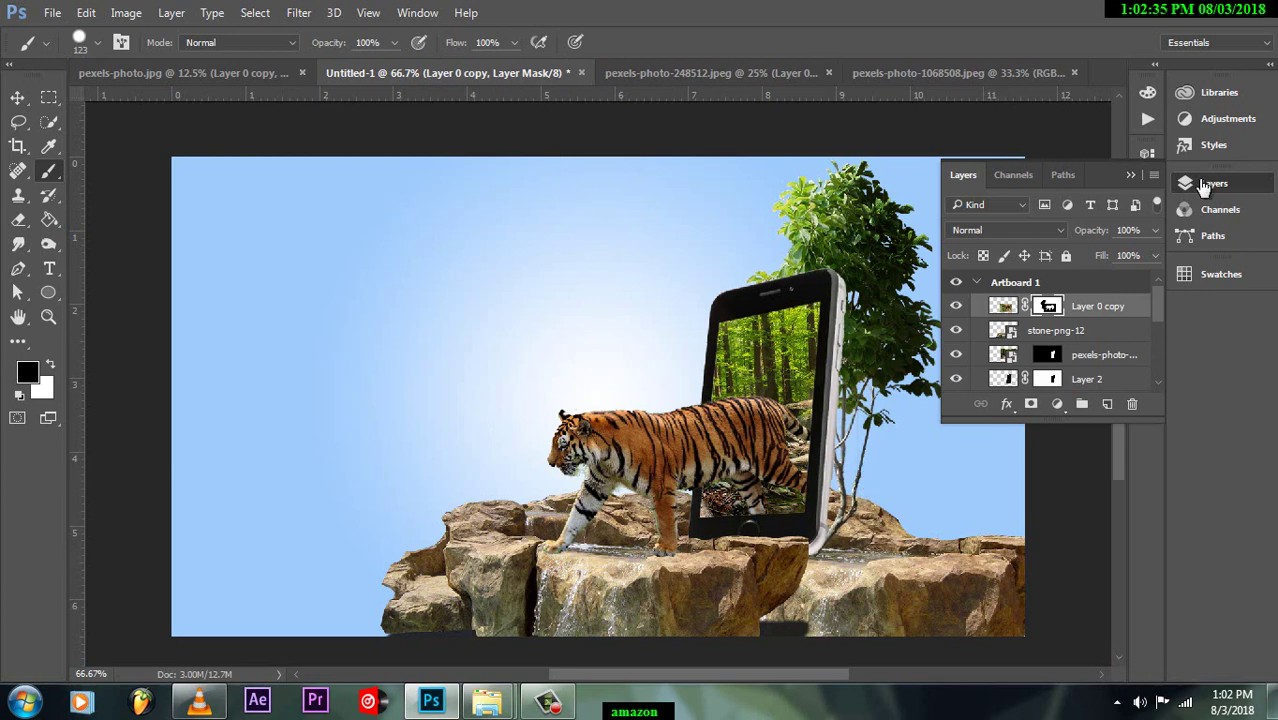
click(1110, 330)
click(1108, 406)
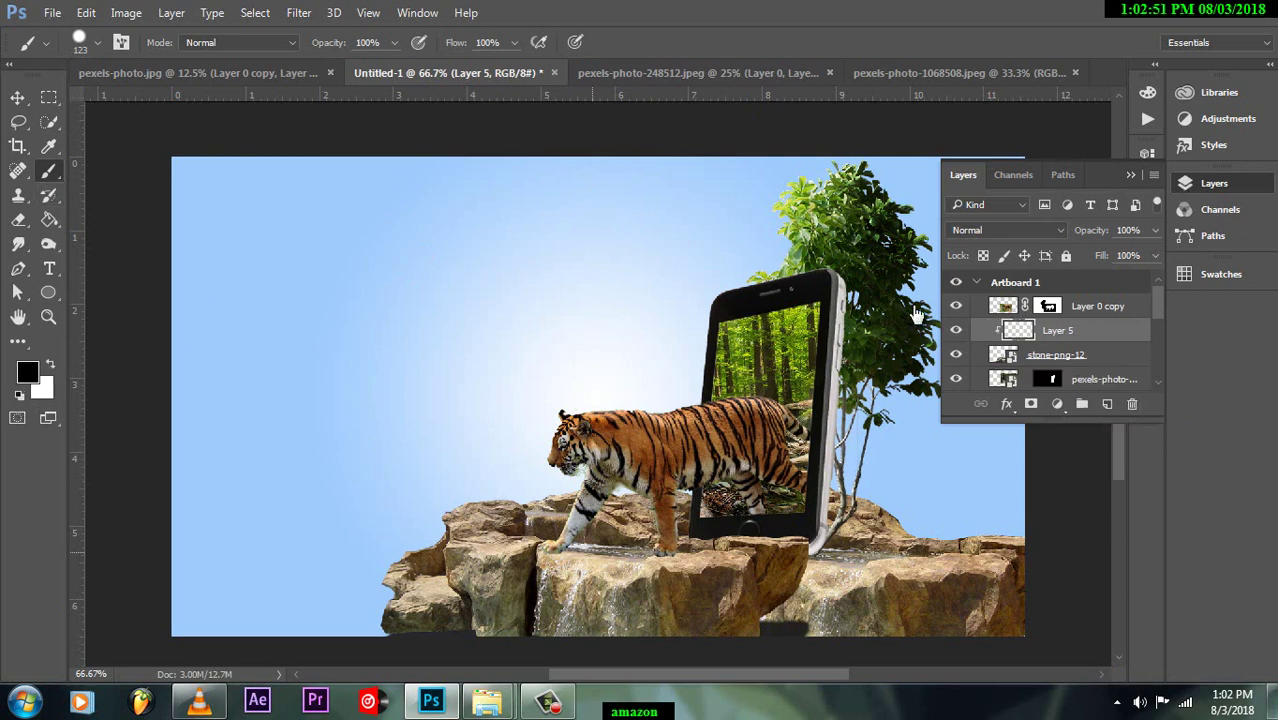
drag(560, 545, 805, 548)
Step: Gaussian-blur the tiger's shadow by about 6.5 px and blend it in Soft Light
click(298, 12)
mouse_move(308, 220)
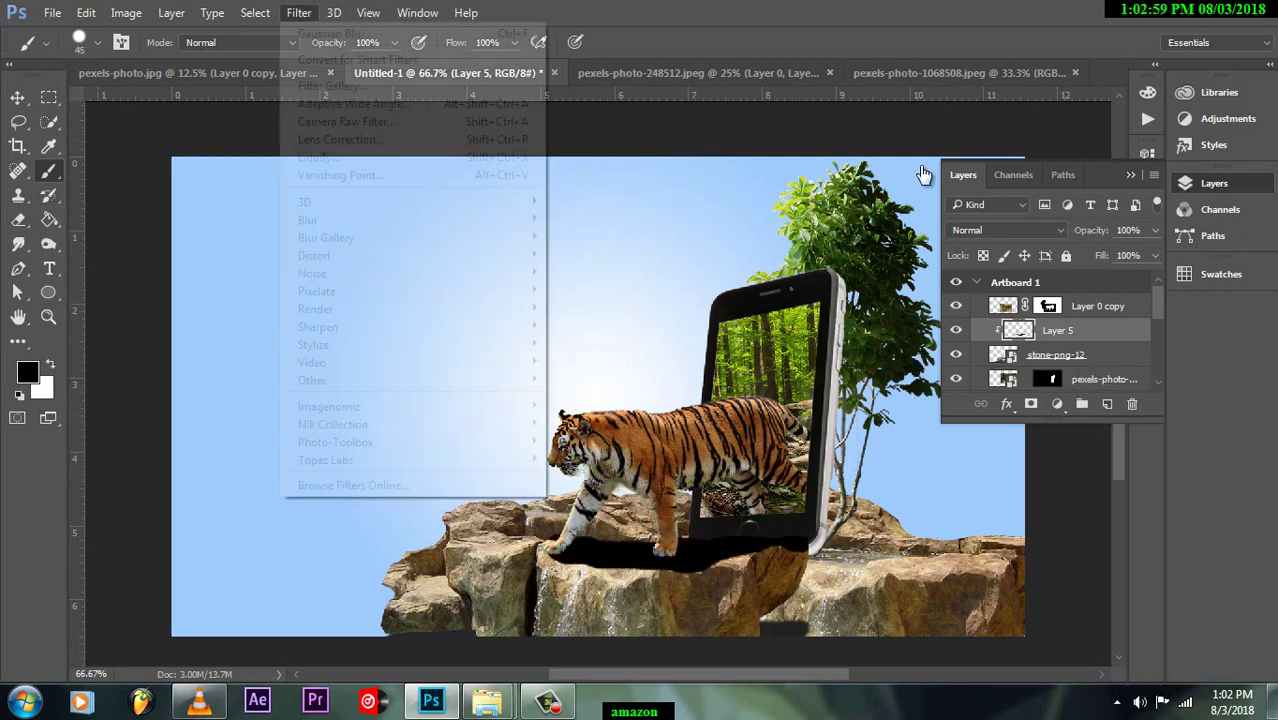
click(596, 290)
drag(1069, 434, 1037, 434)
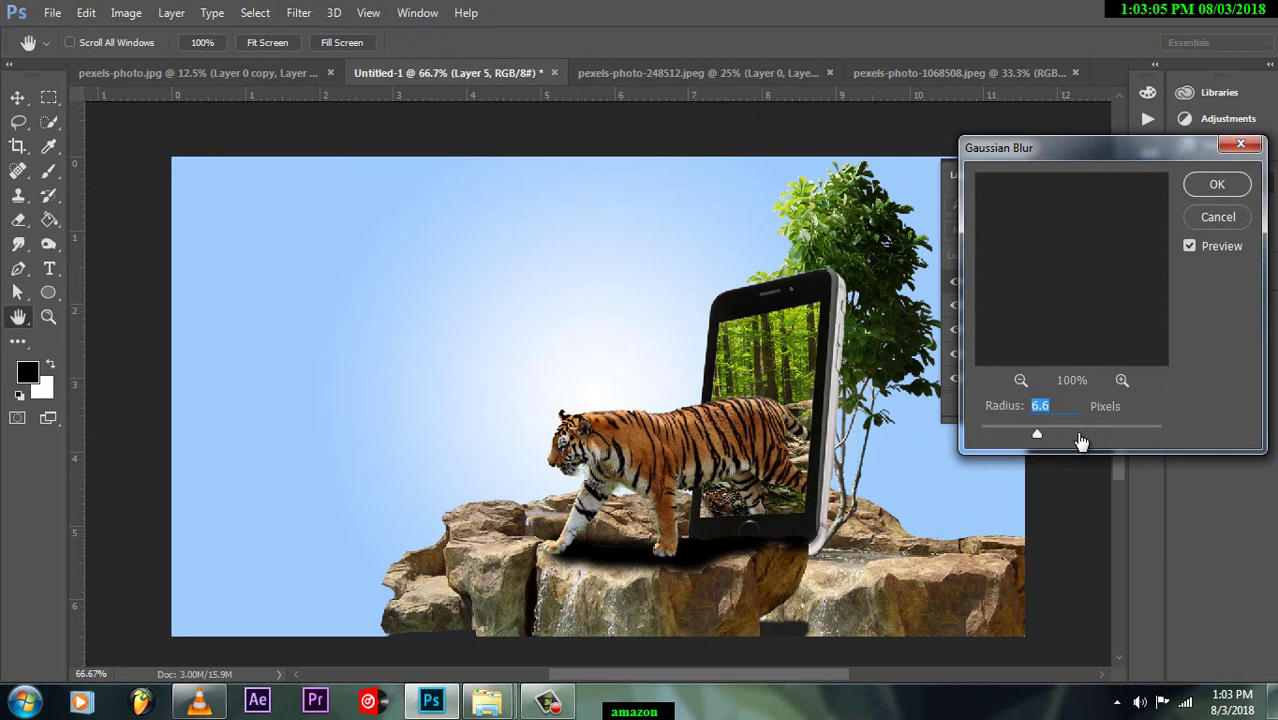
click(1218, 190)
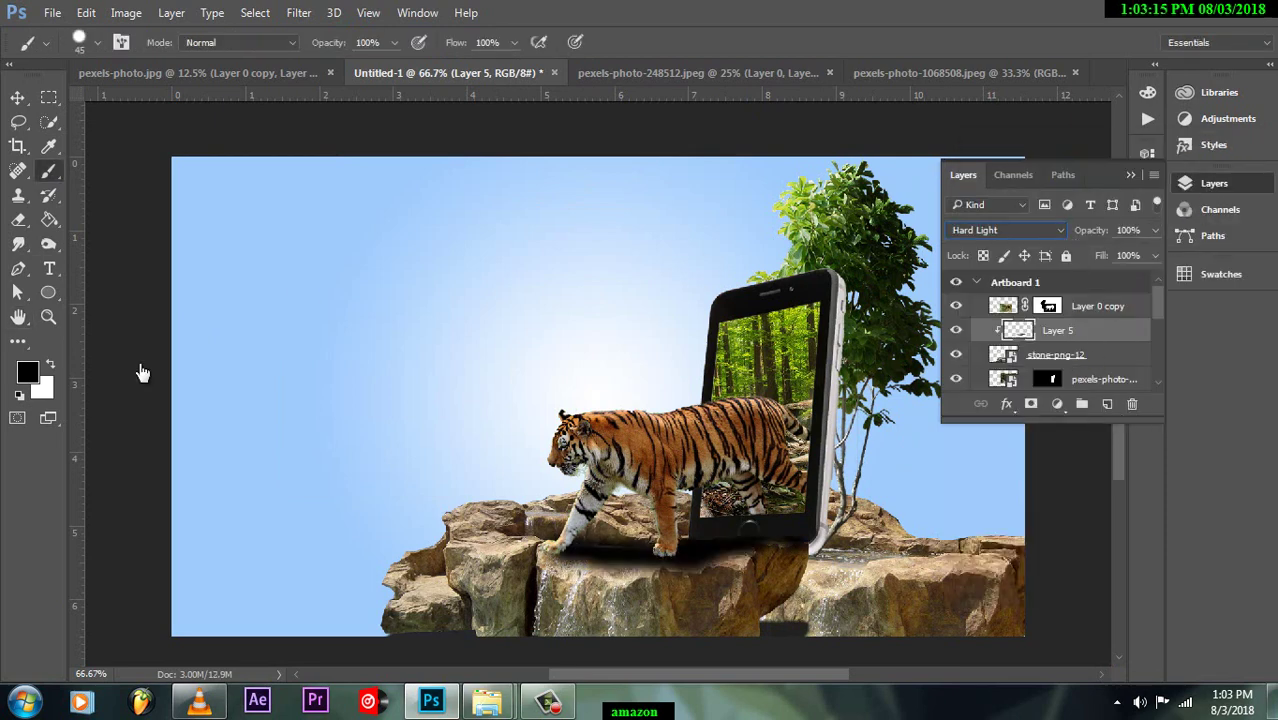
key(Up)
key(Up)
key(Up)
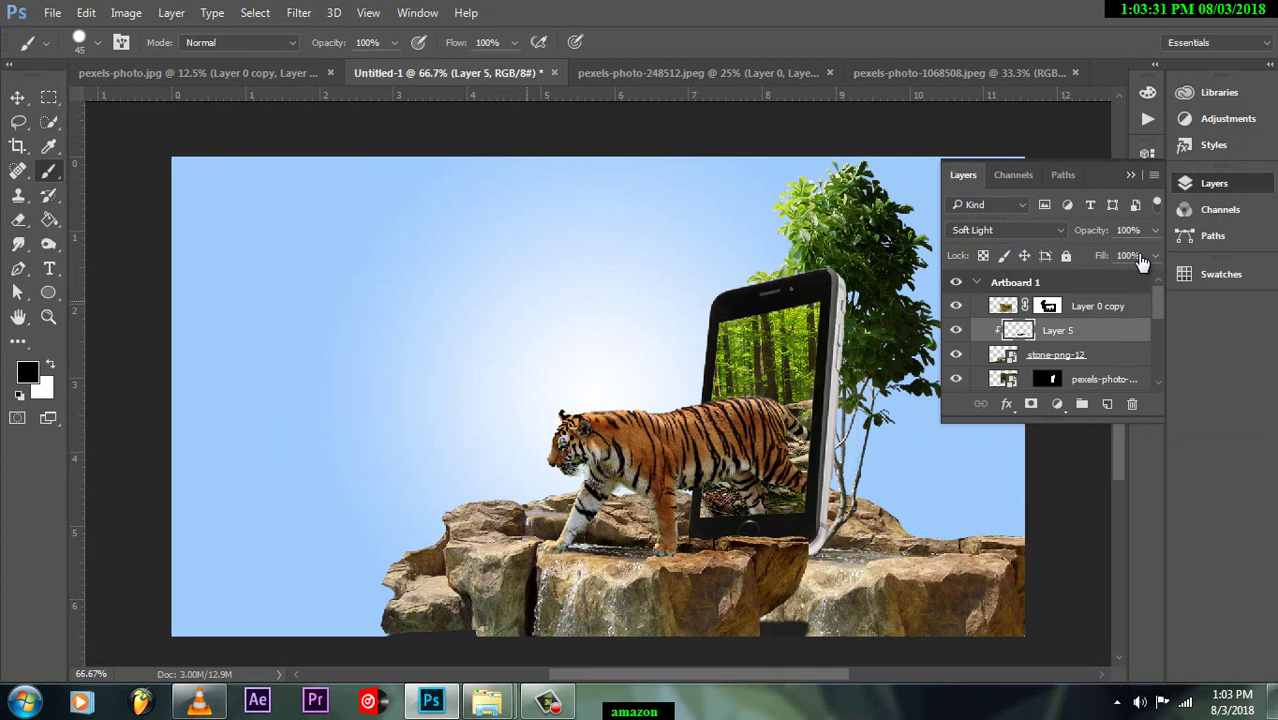
right_click(1047, 306)
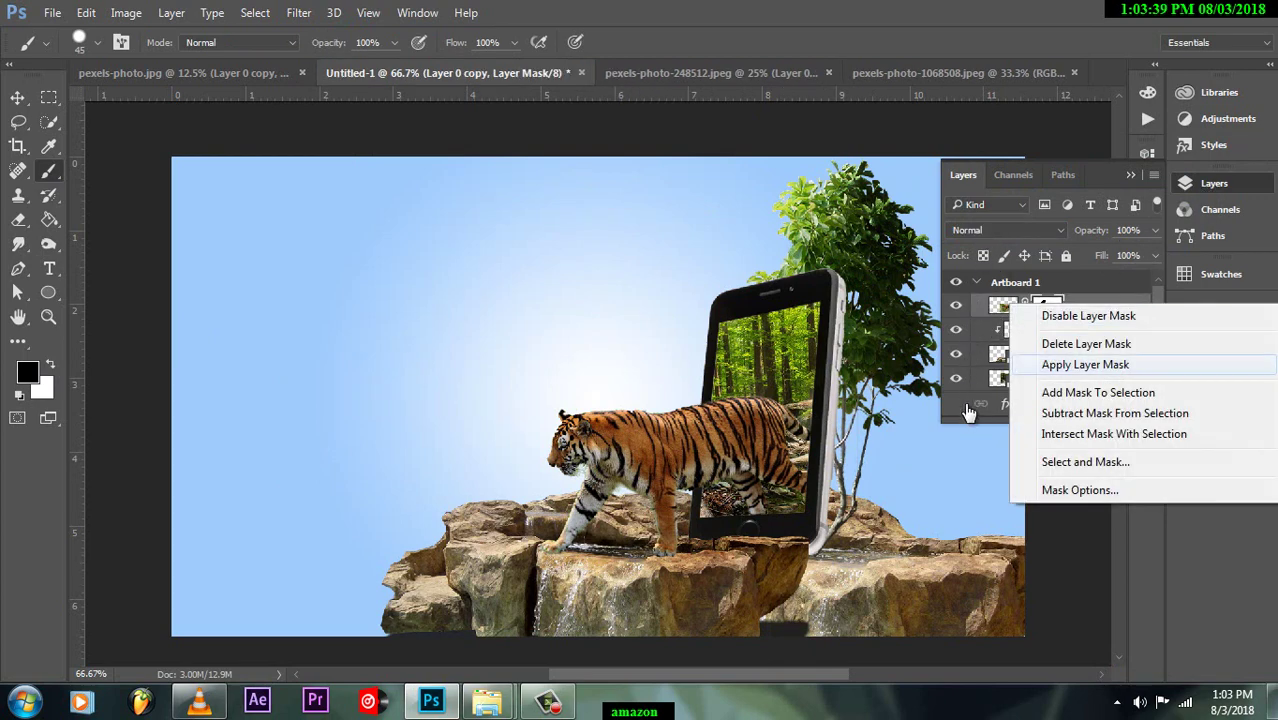
Step: Apply the tiger's mask, blur clipped Layer 6 shading at 73% opacity, and add Layer 7
click(1088, 362)
key(ctrl+shift+alt+n)
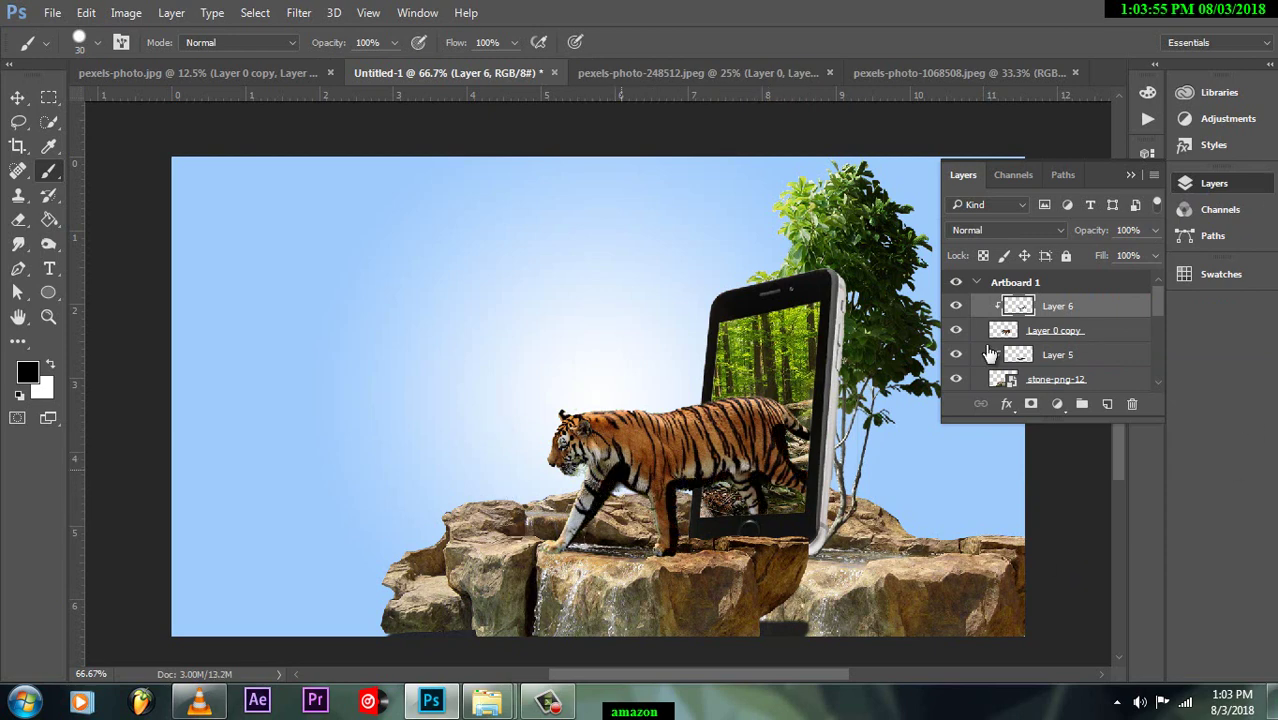
click(298, 12)
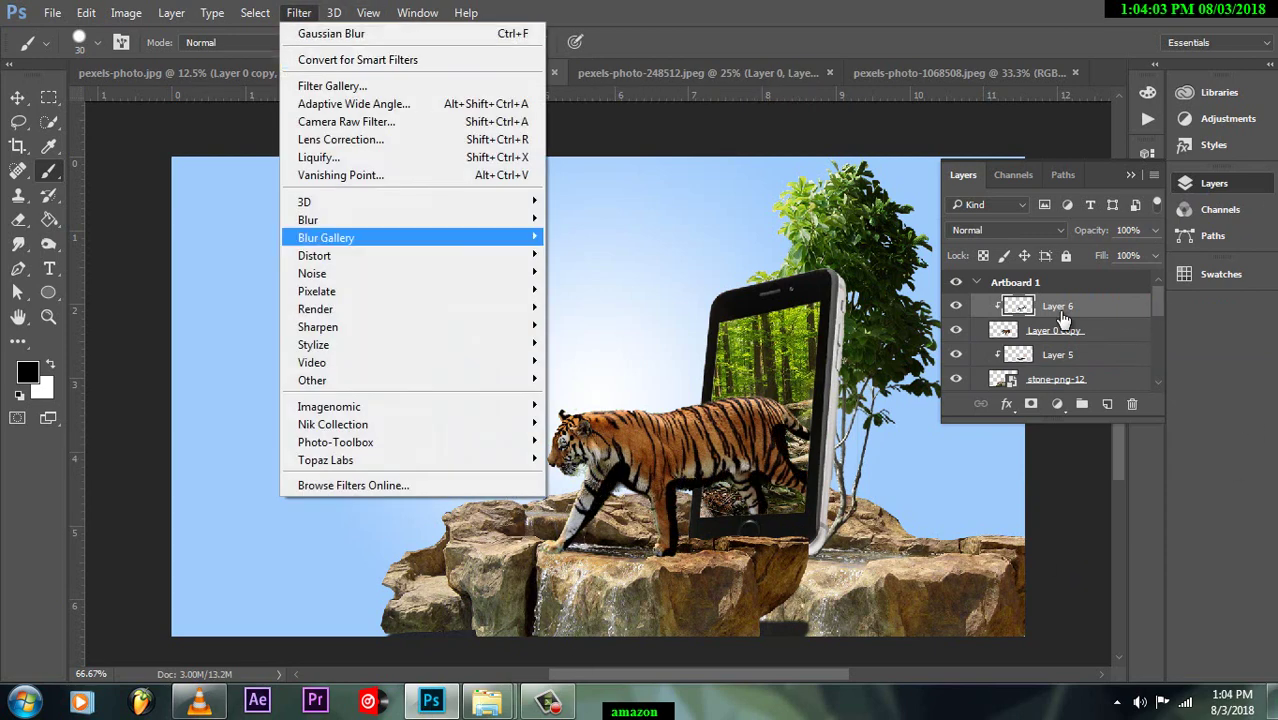
click(600, 288)
scroll(998, 491, down, 5)
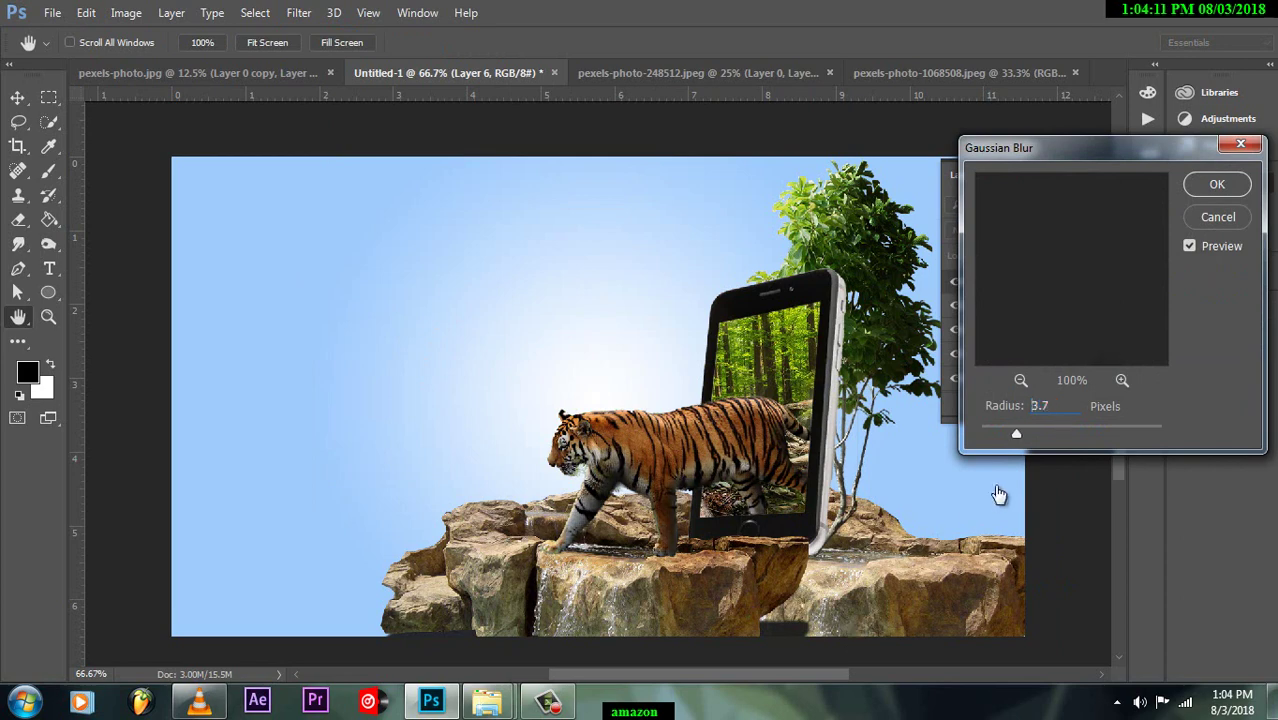
scroll(998, 491, up, 2)
key(Return)
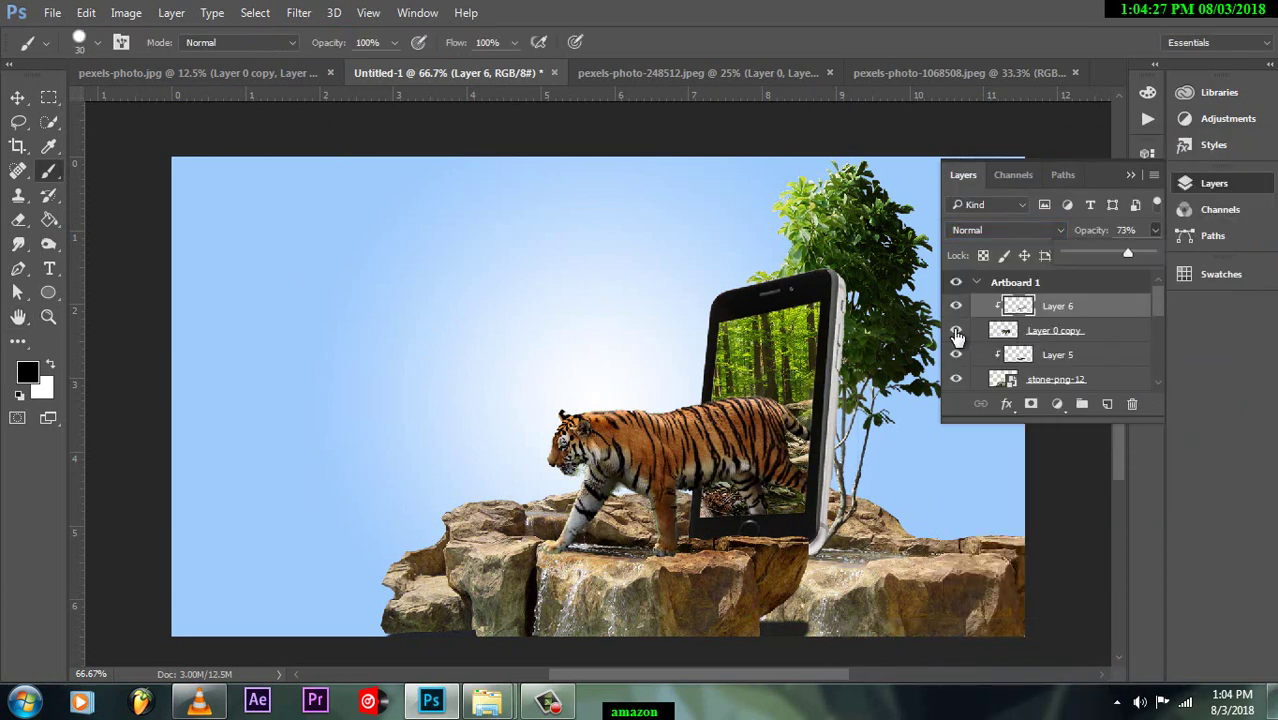
click(1107, 405)
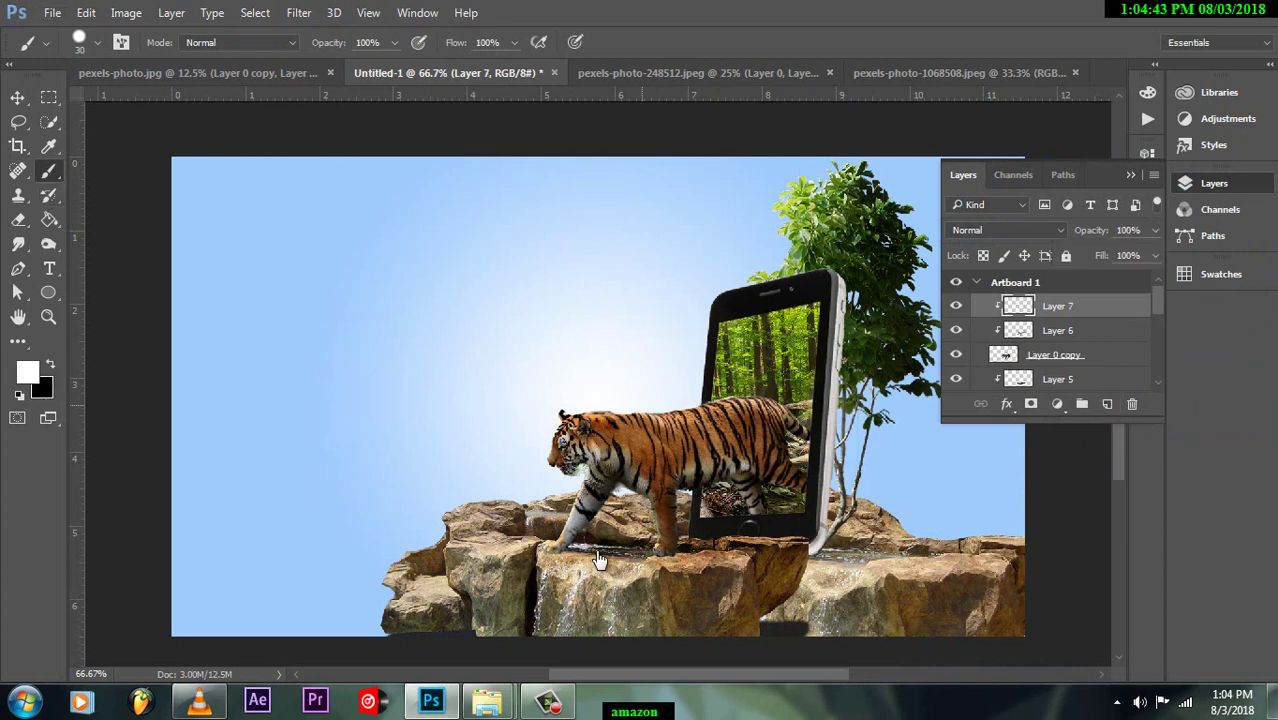
Step: Blur Layer 7's white highlight by about 9 px and set it to Overlay at 57%
click(298, 12)
mouse_move(308, 220)
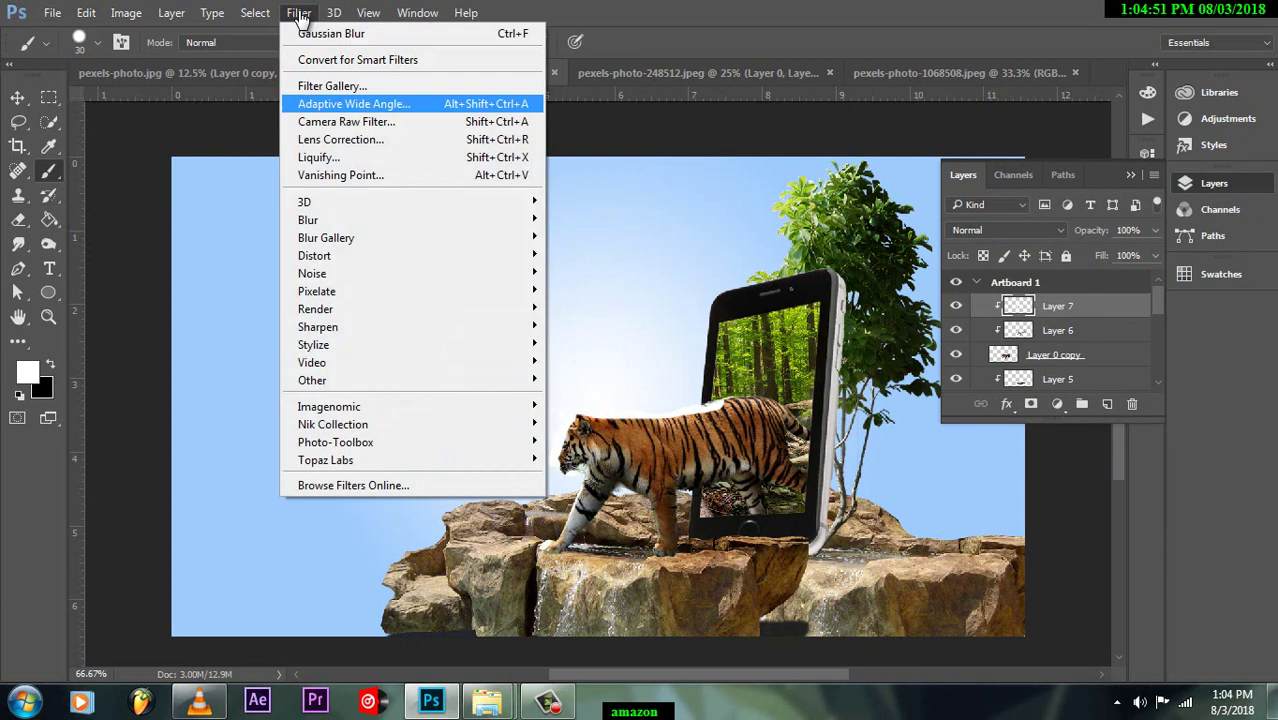
click(590, 291)
drag(1044, 437, 1040, 440)
key(Return)
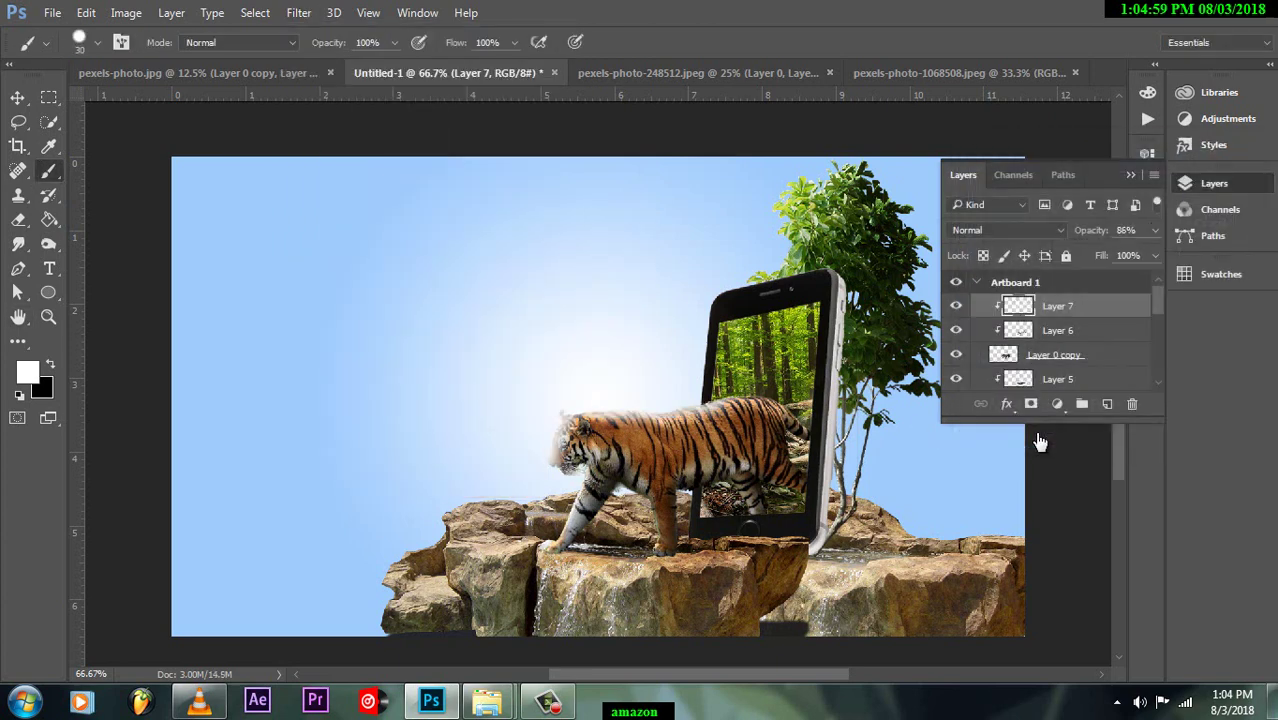
click(1008, 230)
click(1000, 400)
click(1155, 230)
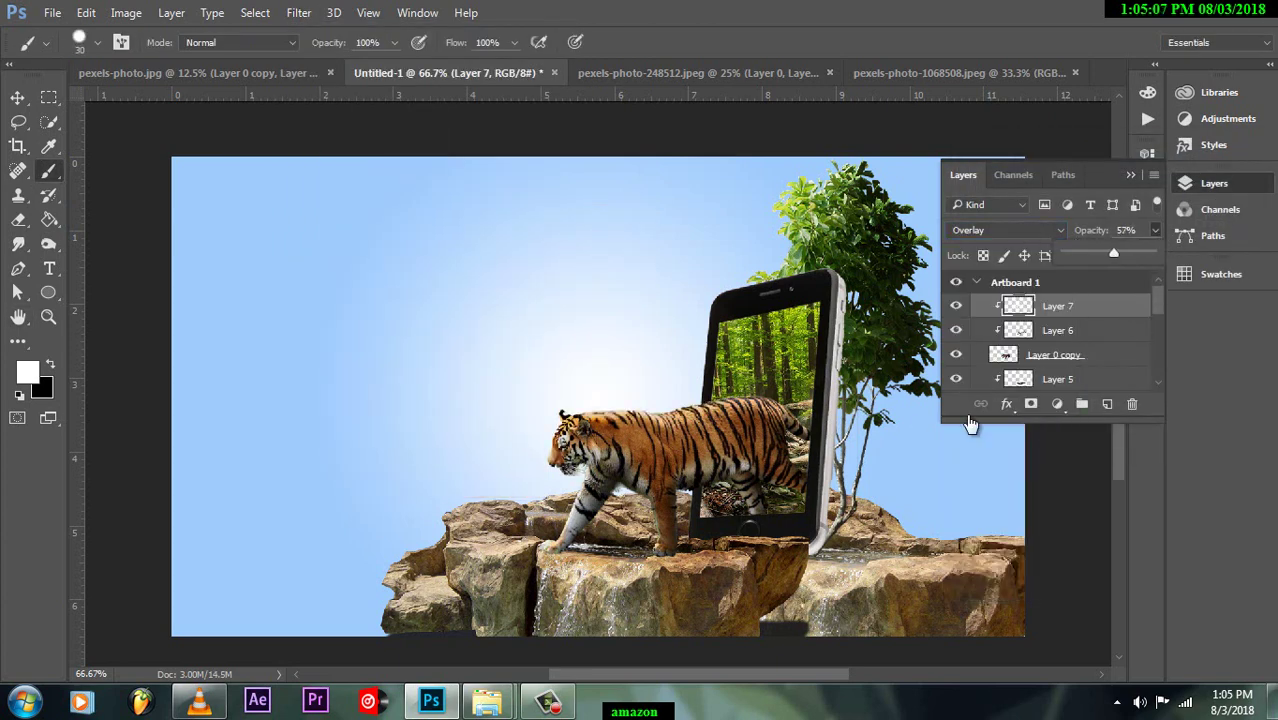
Step: Set Layer 6 to Overlay at 86% opacity, then add new layers and merge them into Layer 8
click(1057, 330)
click(1008, 230)
click(1000, 408)
click(1155, 230)
drag(1114, 252, 1140, 252)
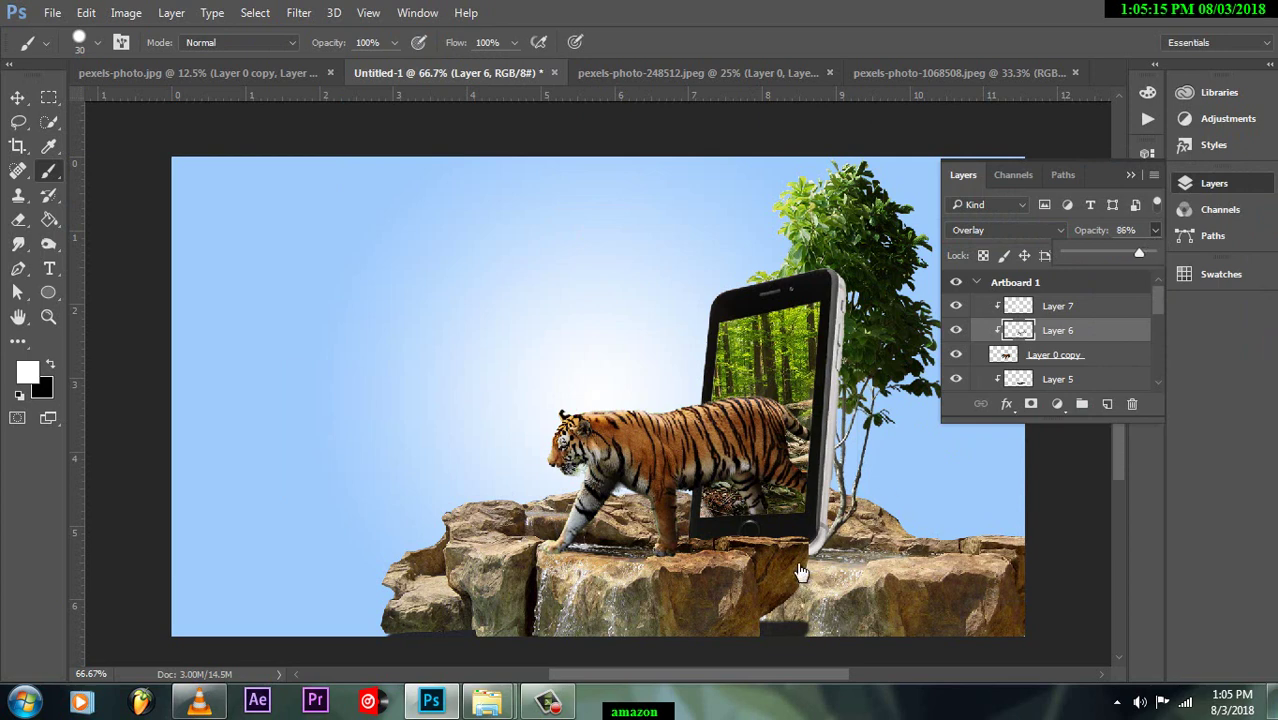
key(alt+bracketleft)
key(alt+bracketleft)
key(ctrl+alt+shift+n)
key(ctrl+alt+shift+n)
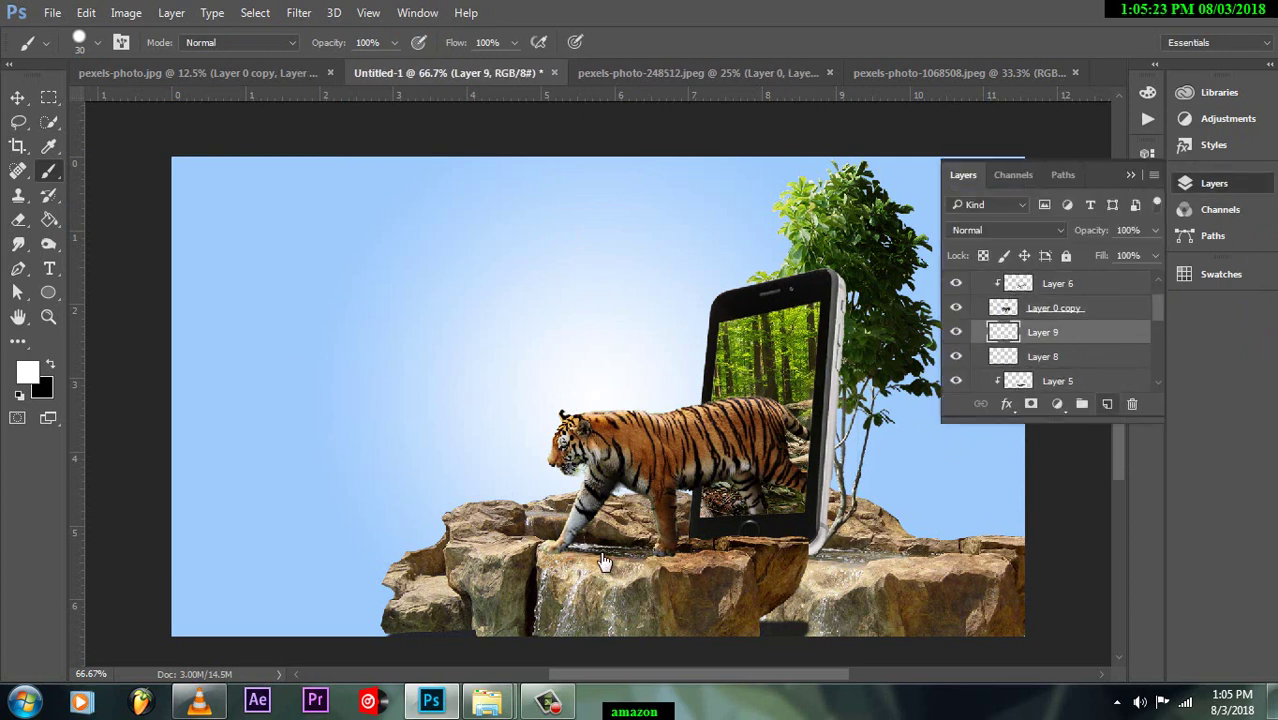
key(ctrl+e)
Step: Apply a Gaussian Blur to Layer 8
key(x)
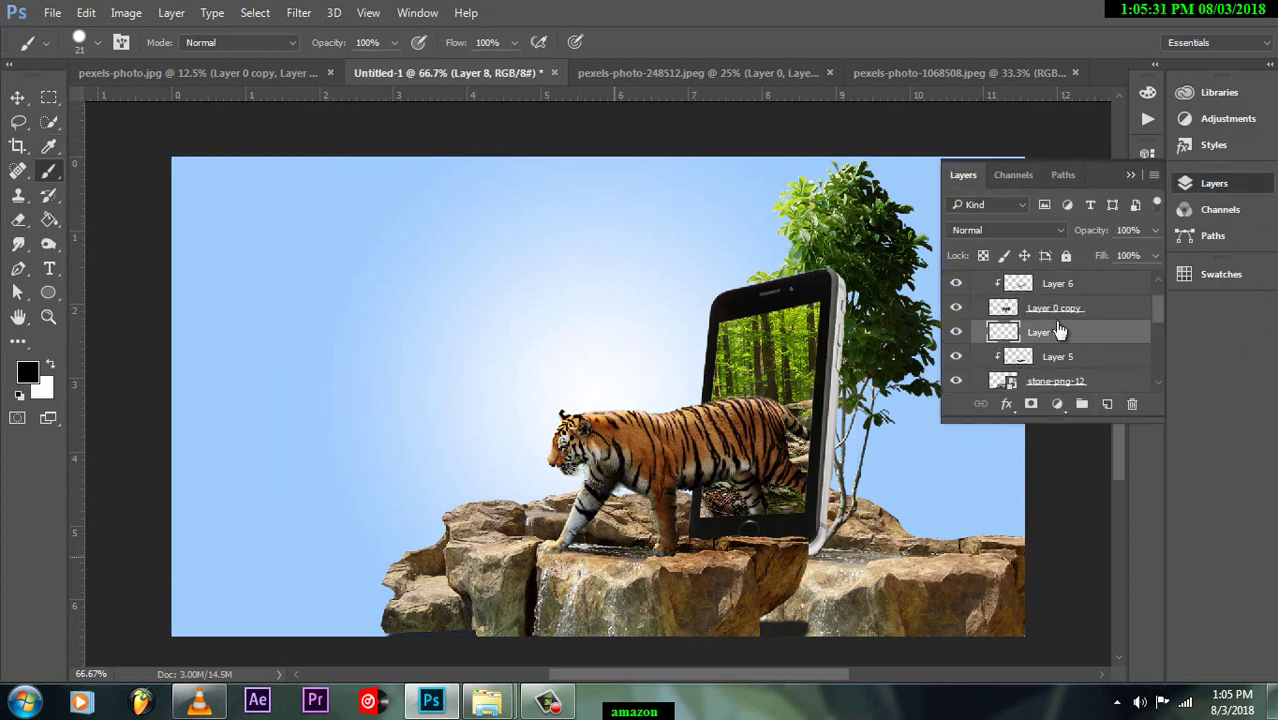
click(298, 12)
click(590, 291)
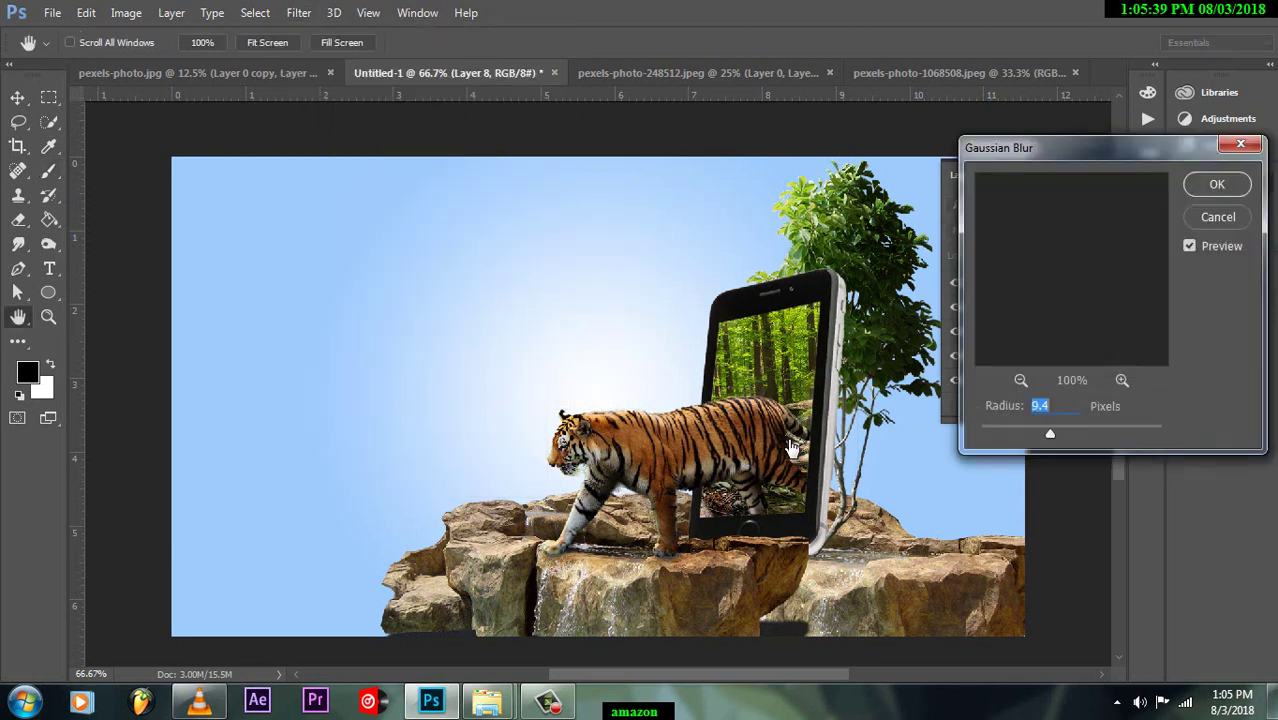
key(Return)
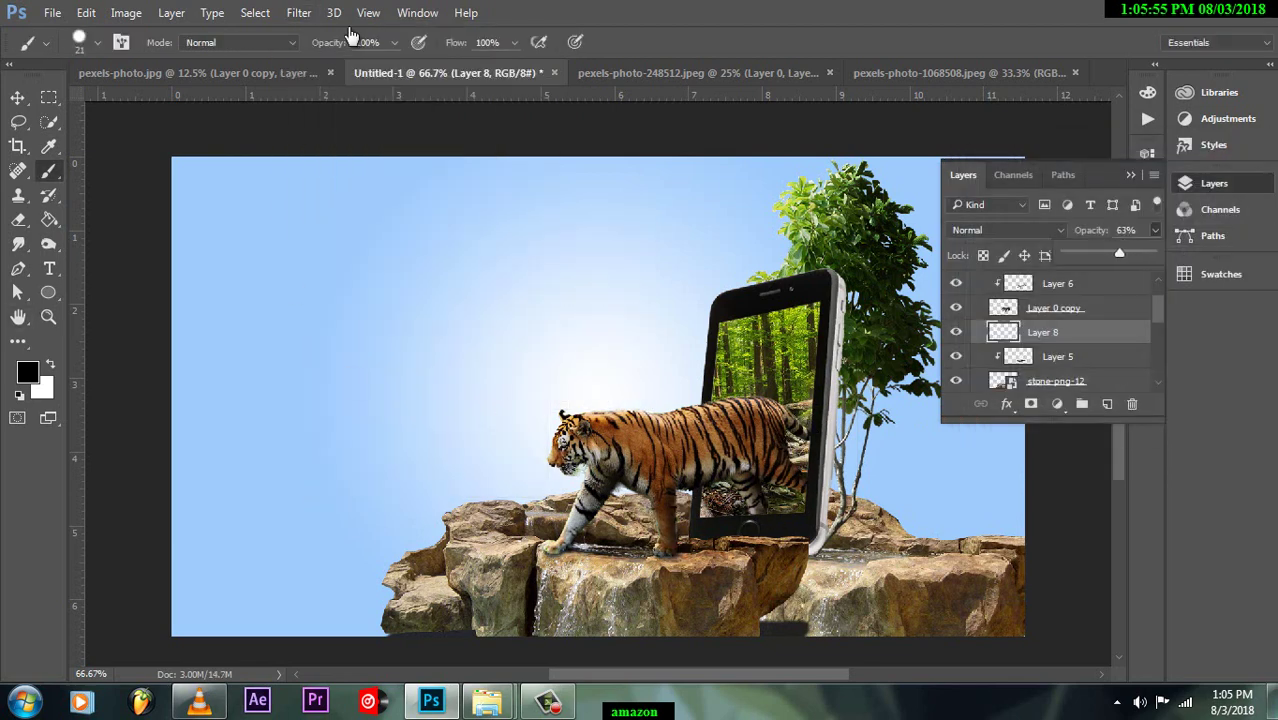
Step: Paint a dark shadow right of the phone on a new layer above stone-png-12 copy
scroll(1045, 380, down, 2)
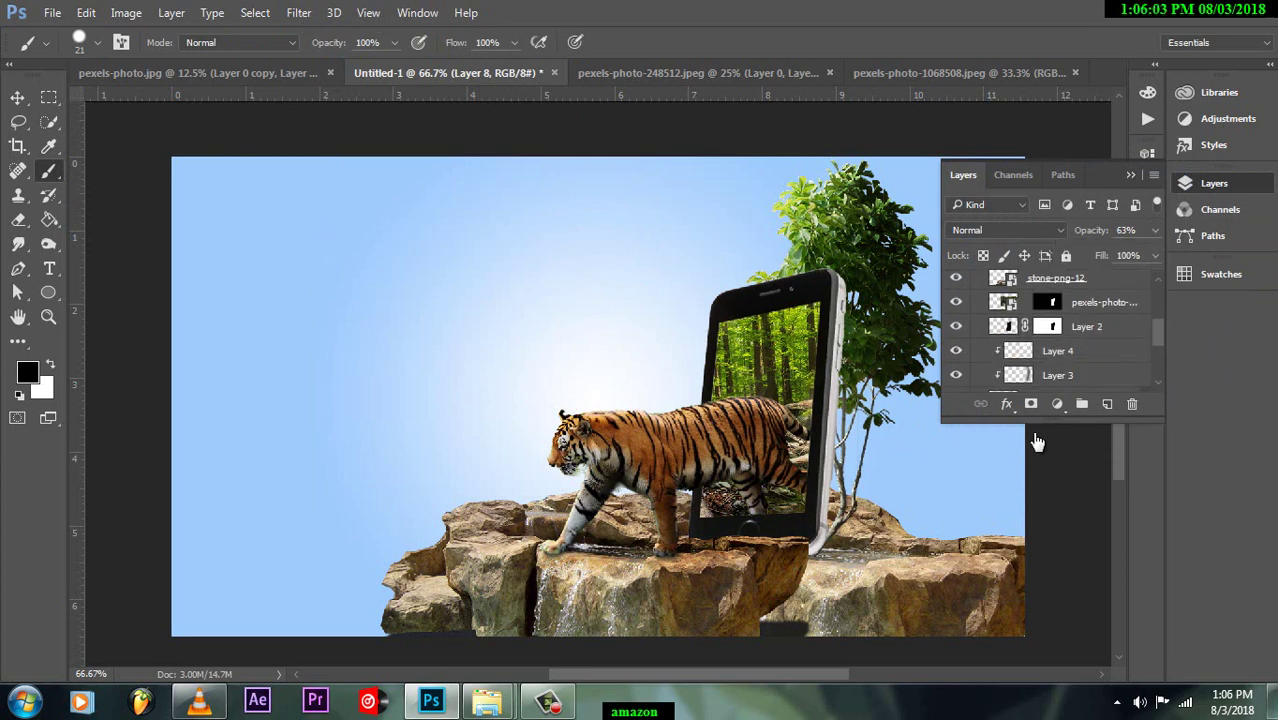
scroll(1045, 380, down, 2)
scroll(1045, 380, down, 2)
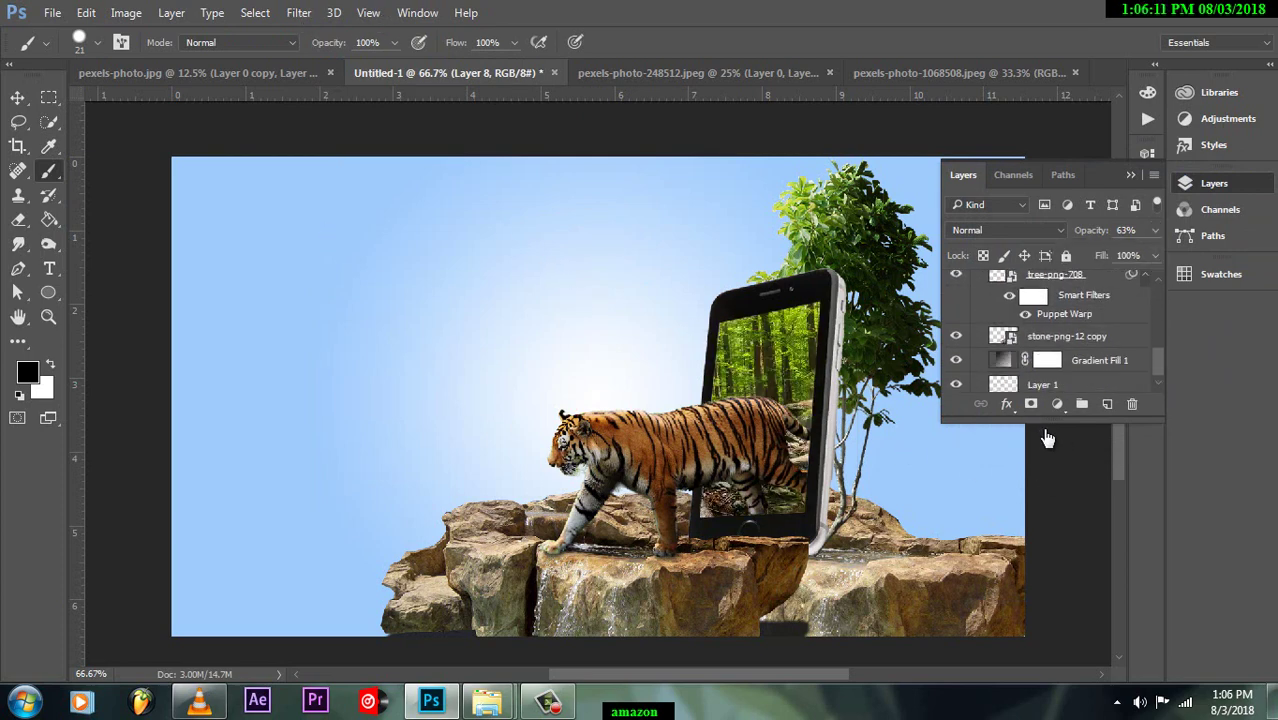
double_click(984, 336)
key(Escape)
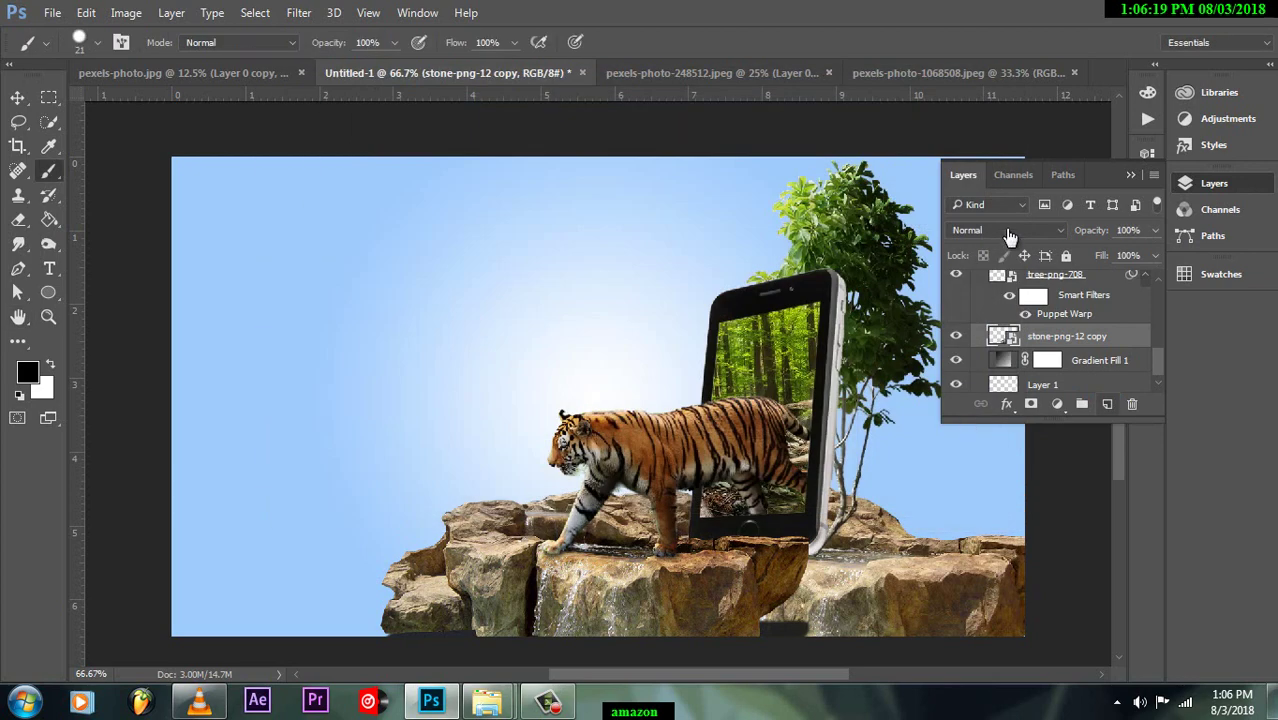
key(ctrl+shift+alt+n)
key(bracketright)
key(bracketright)
key(bracketright)
mouse_move(815, 520)
mouse_down()
mouse_move(930, 560)
mouse_move(1010, 610)
mouse_up()
Step: Blur the rock shadow at radius 20 and blend it in Soft Light at 98% opacity
click(298, 12)
click(595, 291)
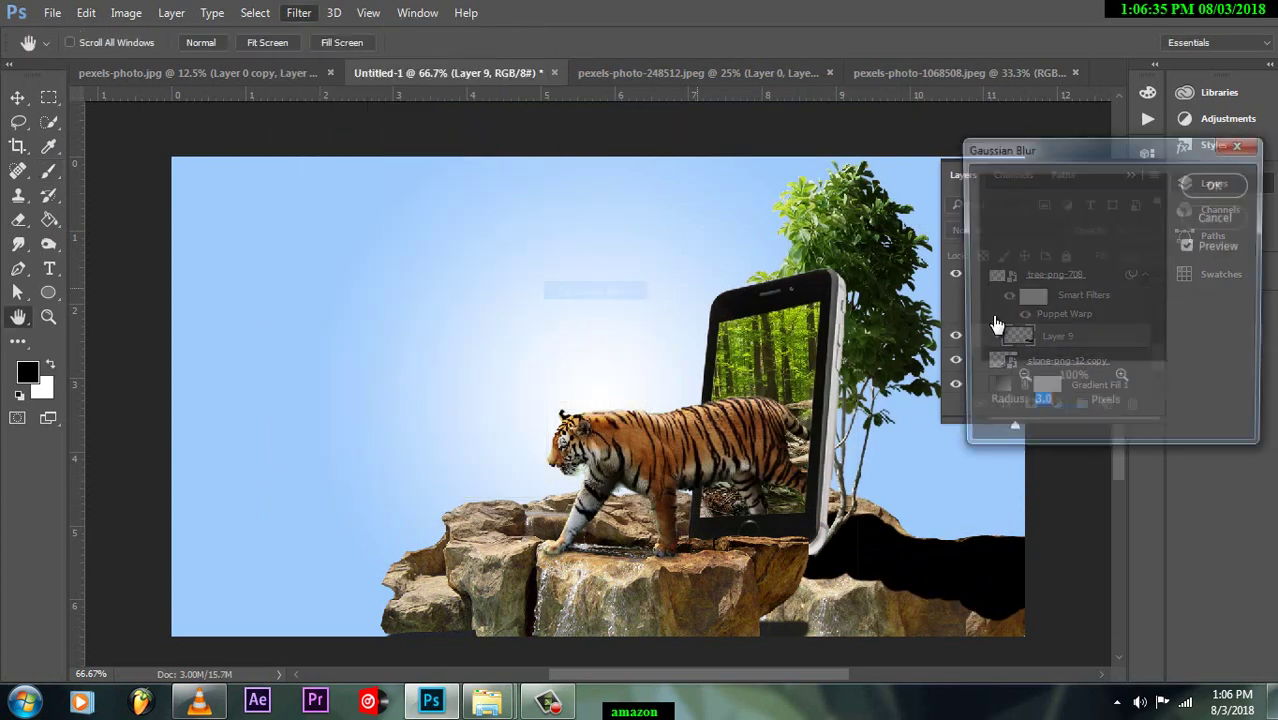
text(20)
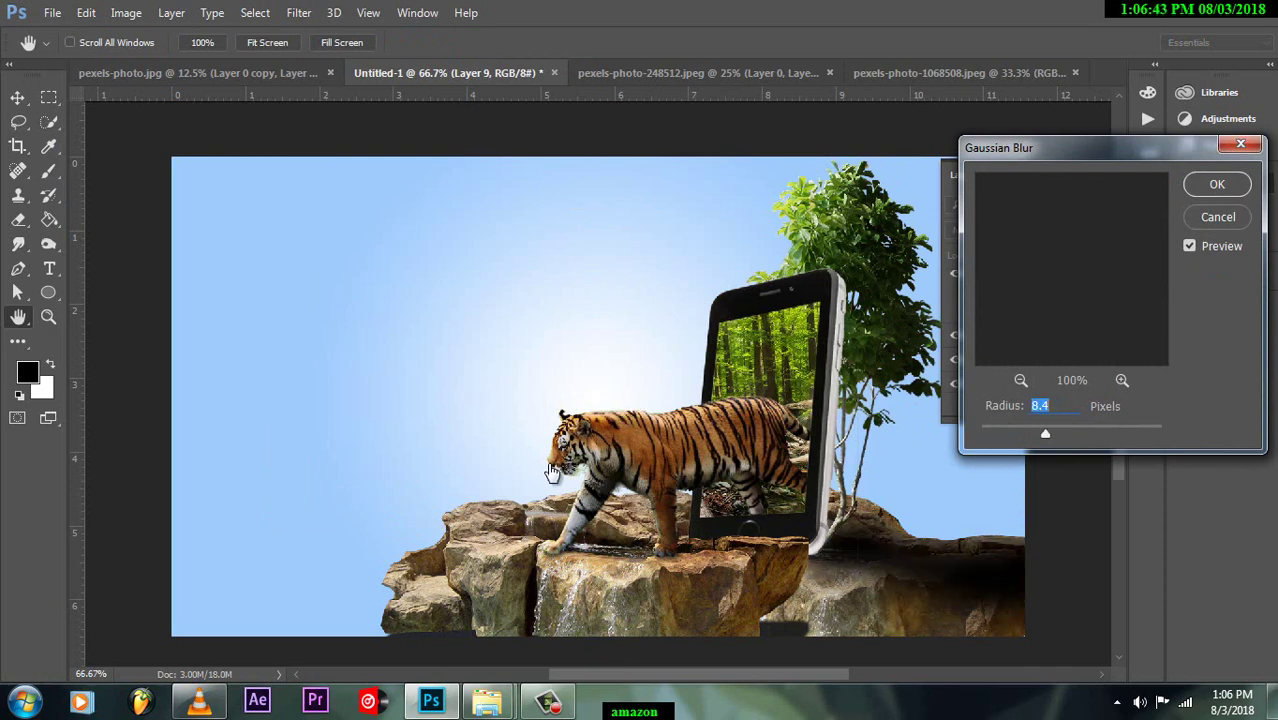
key(Return)
click(1007, 230)
click(1000, 408)
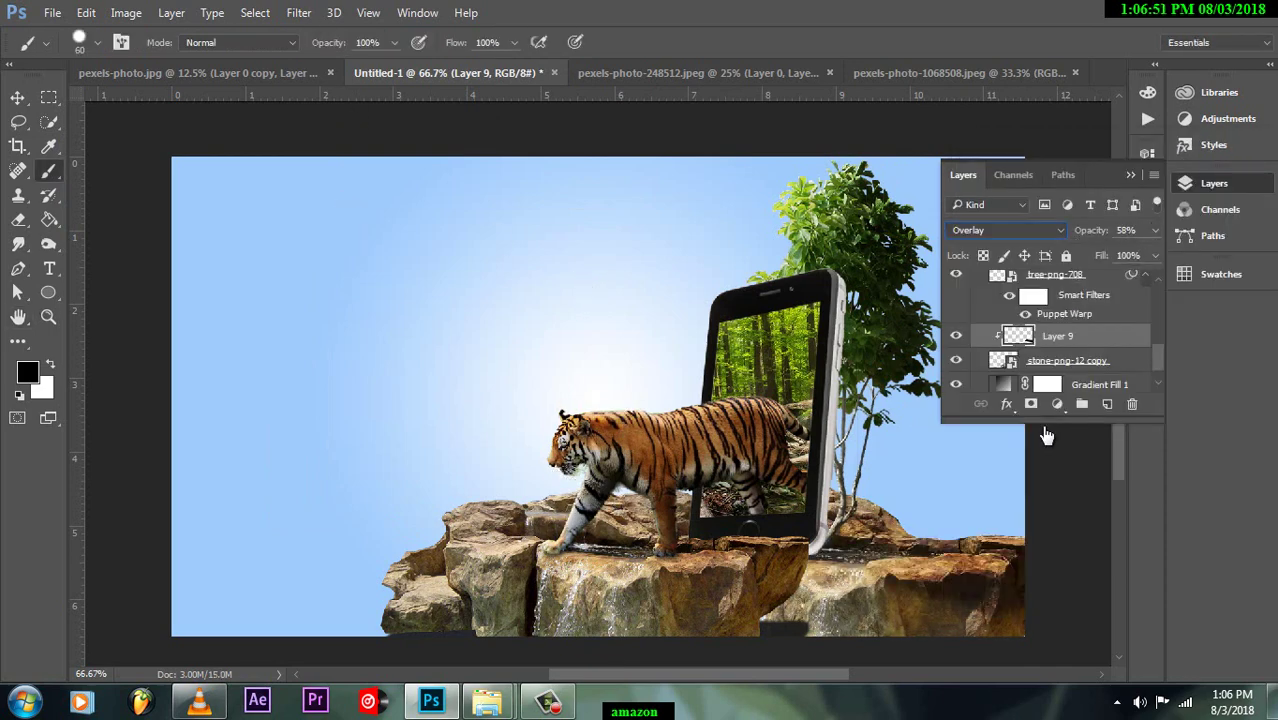
key(Down)
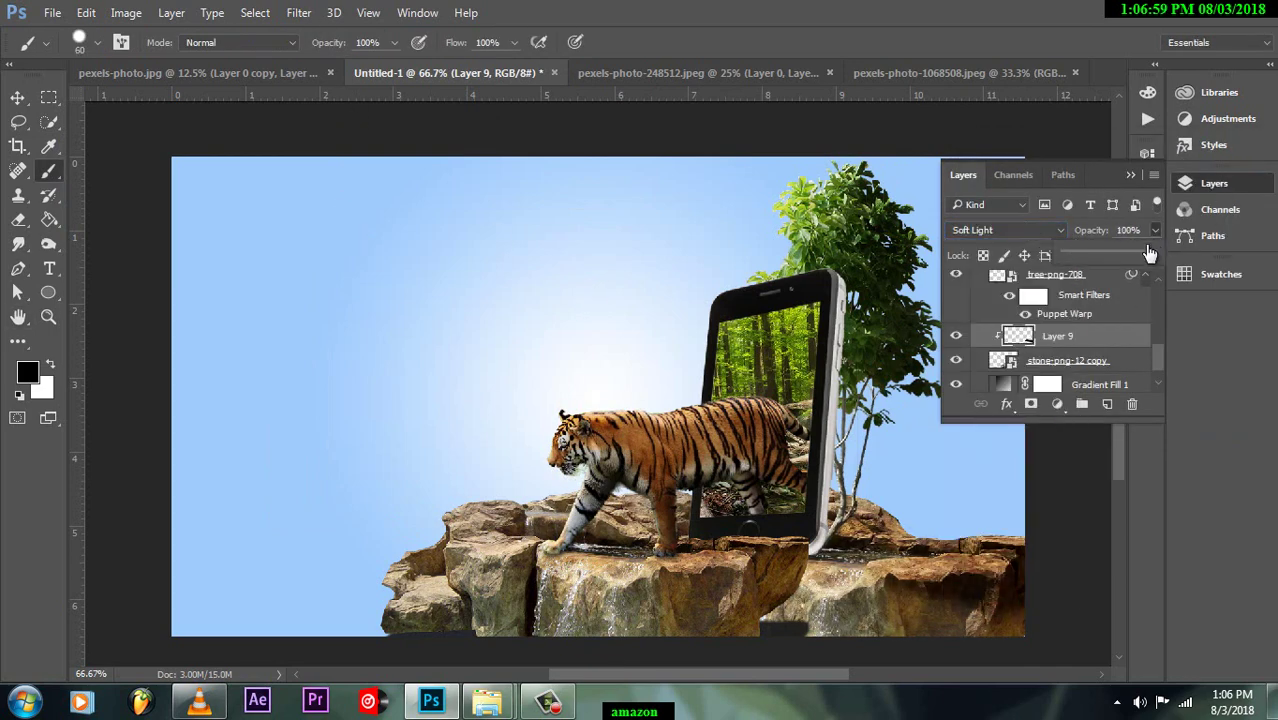
scroll(1063, 336, up, 1)
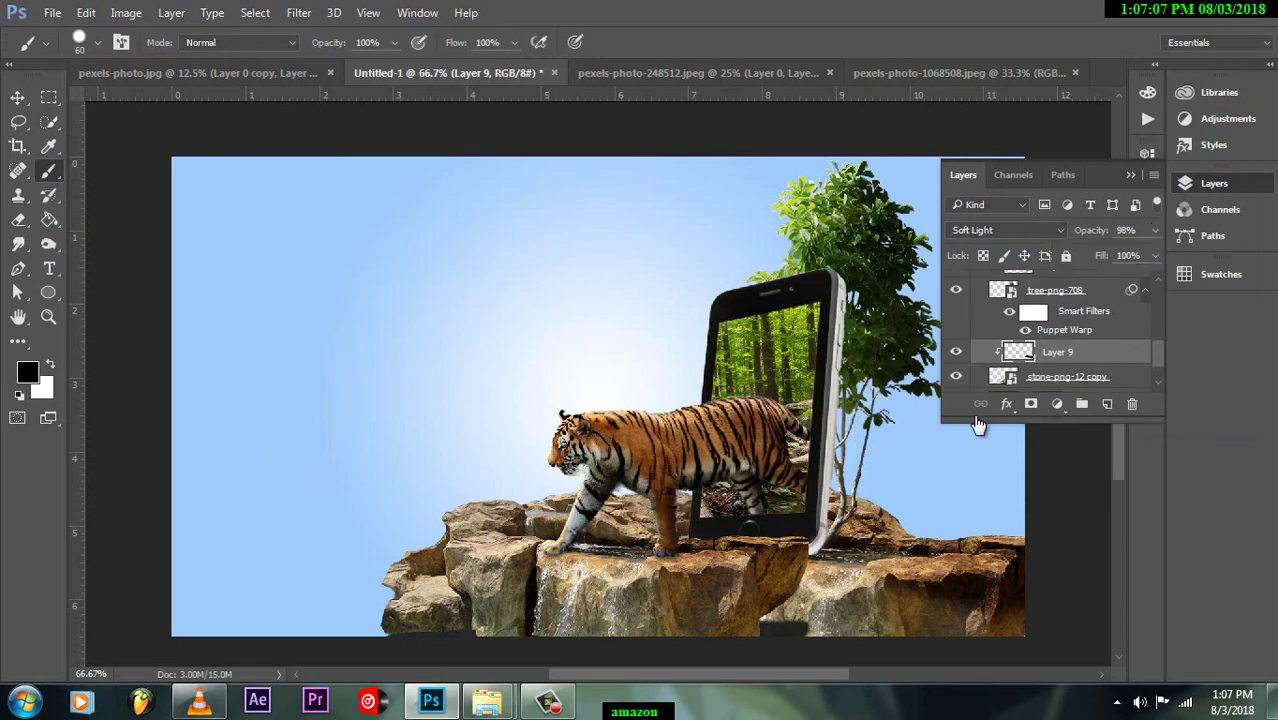
key(alt+bracketright)
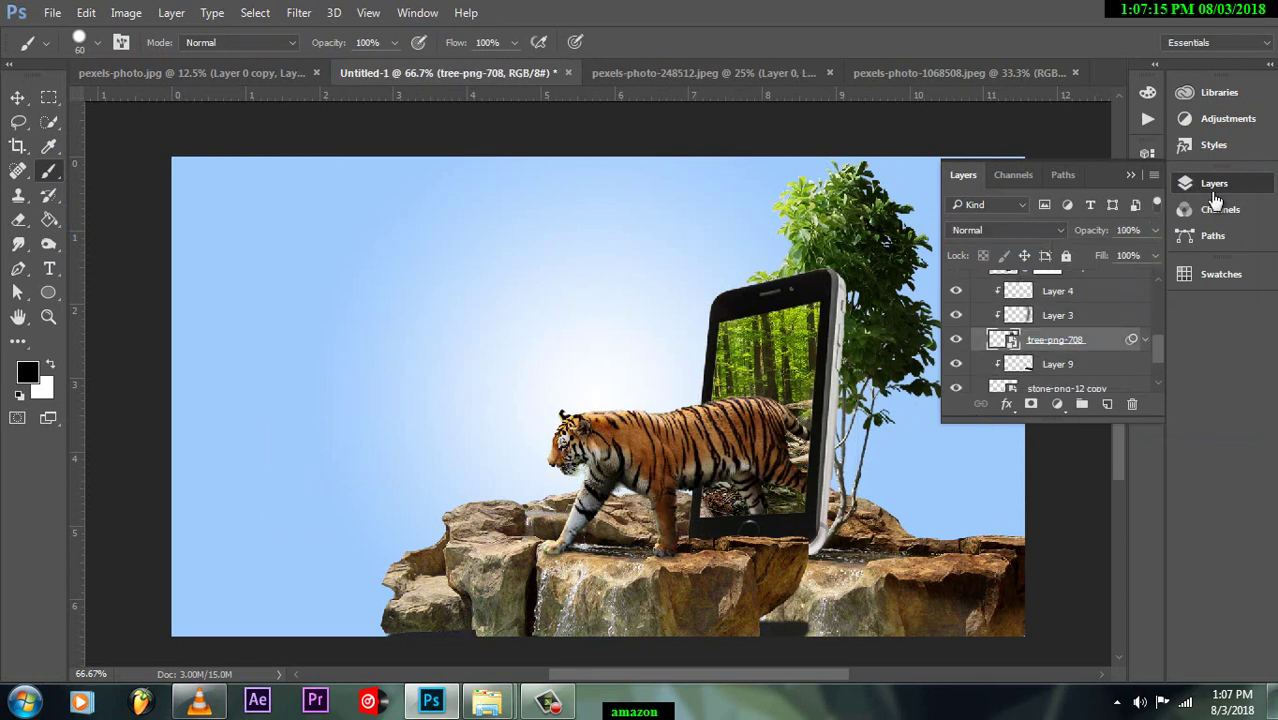
Step: Fill a black tree silhouette on new unclipped Layer 10 beneath tree-png-708
key(ctrl+shift+alt+n)
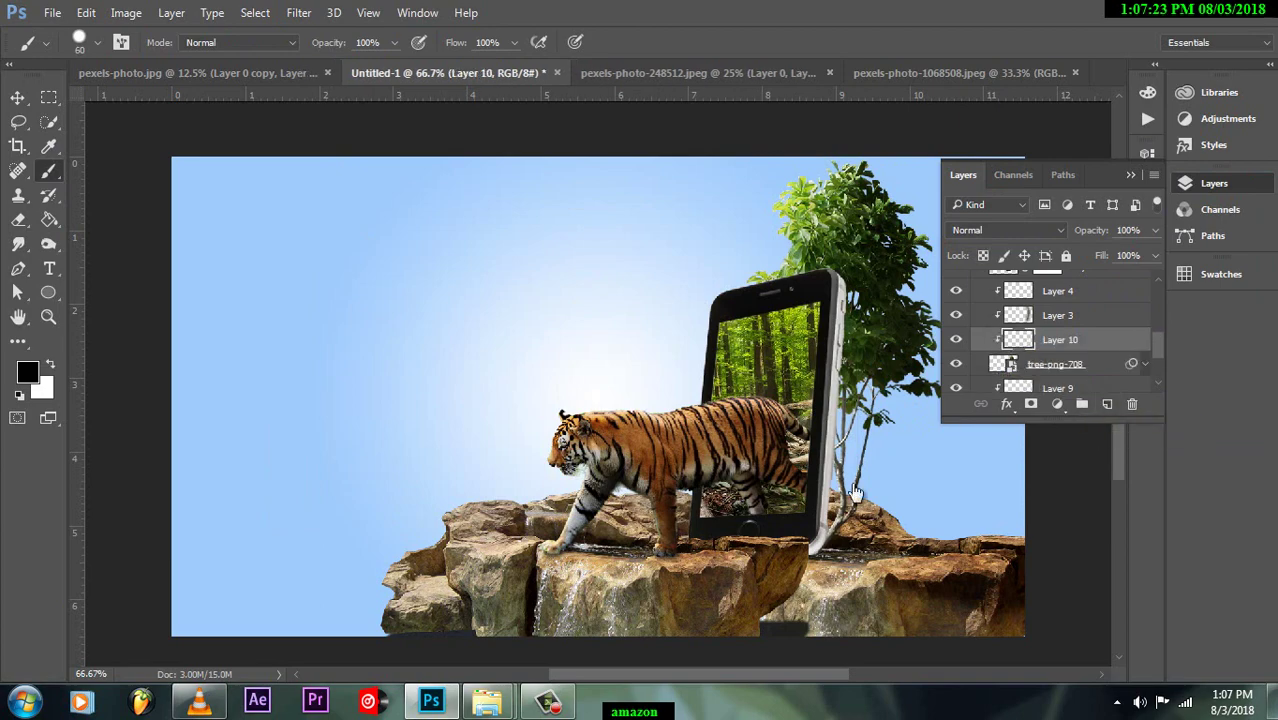
key(alt+bracketleft)
key(ctrl+bracketright)
key(alt+bracketleft)
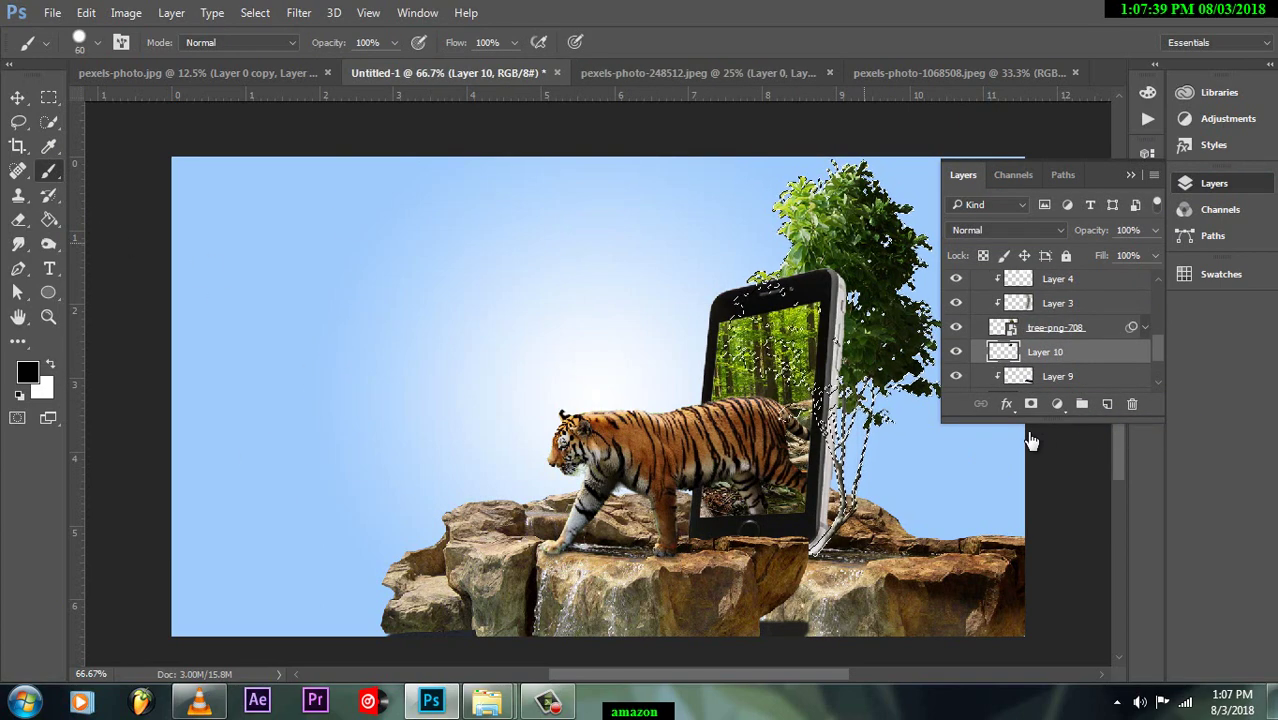
key(alt+BackSpace)
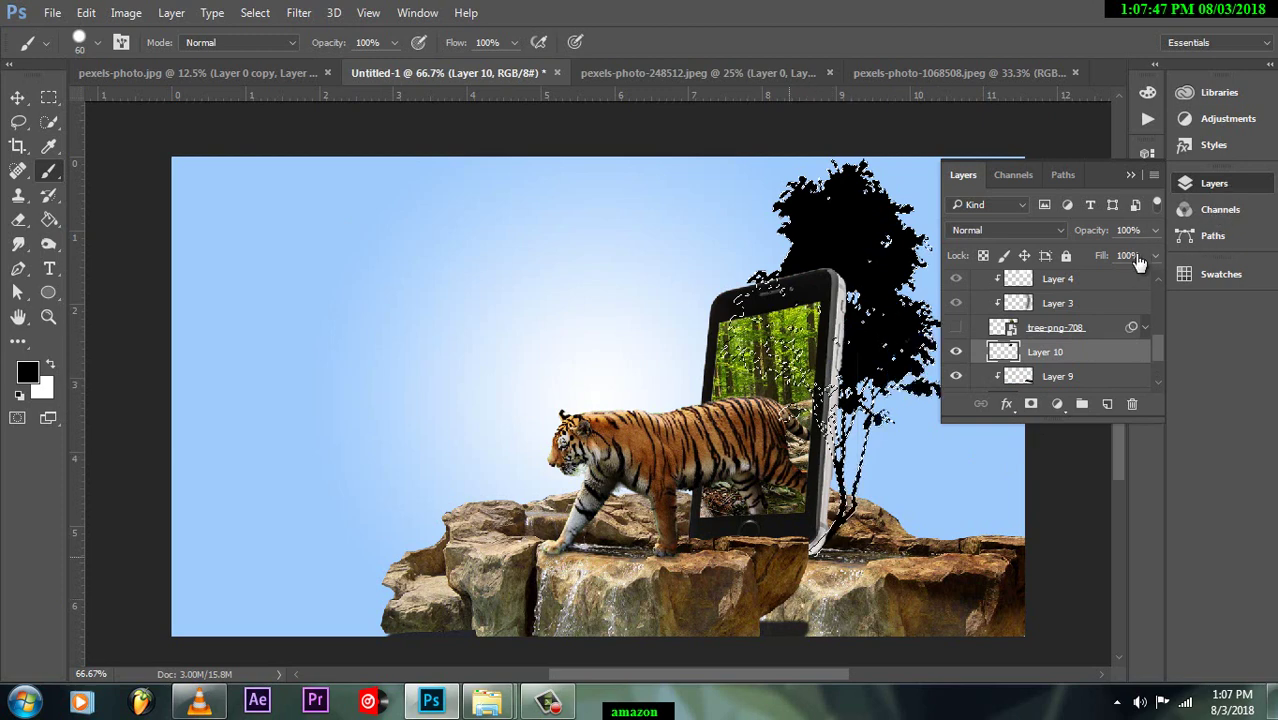
key(ctrl+d)
Step: Skew and flatten the black tree silhouette onto the right-hand rocks
key(v)
click(1205, 185)
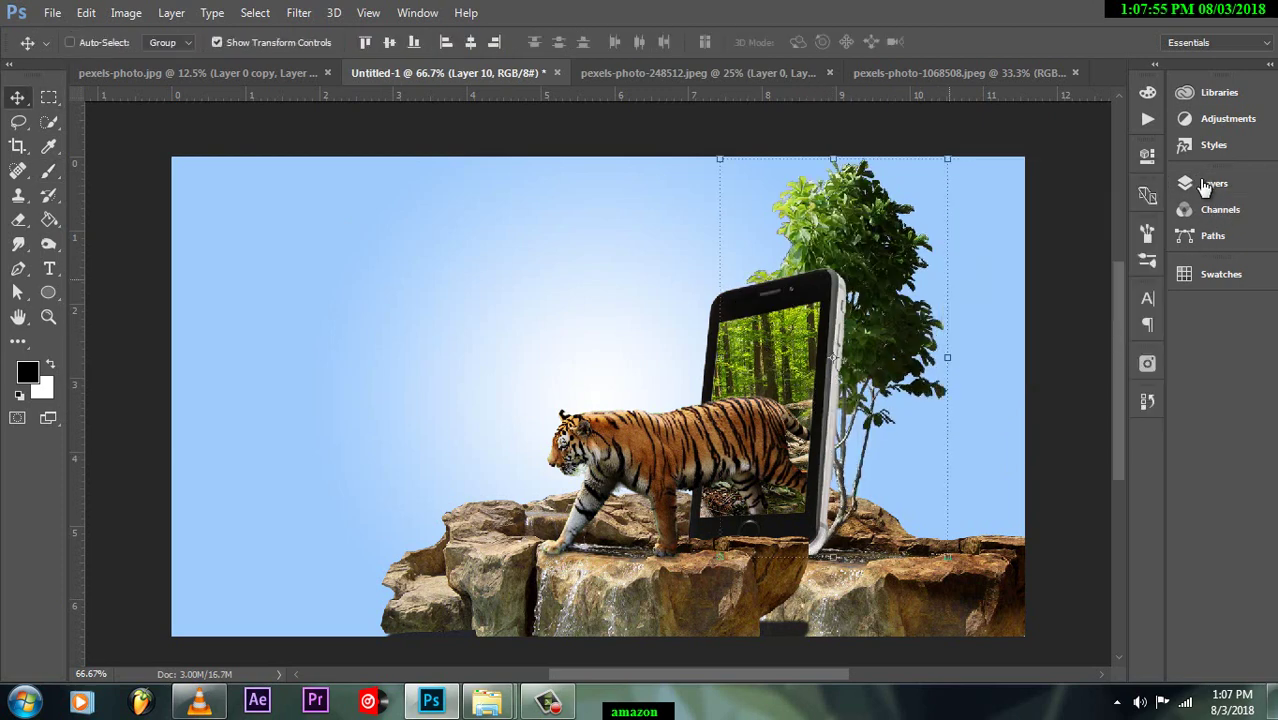
key(ctrl+t)
mouse_move(833, 158)
mouse_down()
mouse_move(969, 366)
mouse_move(1131, 347)
mouse_up()
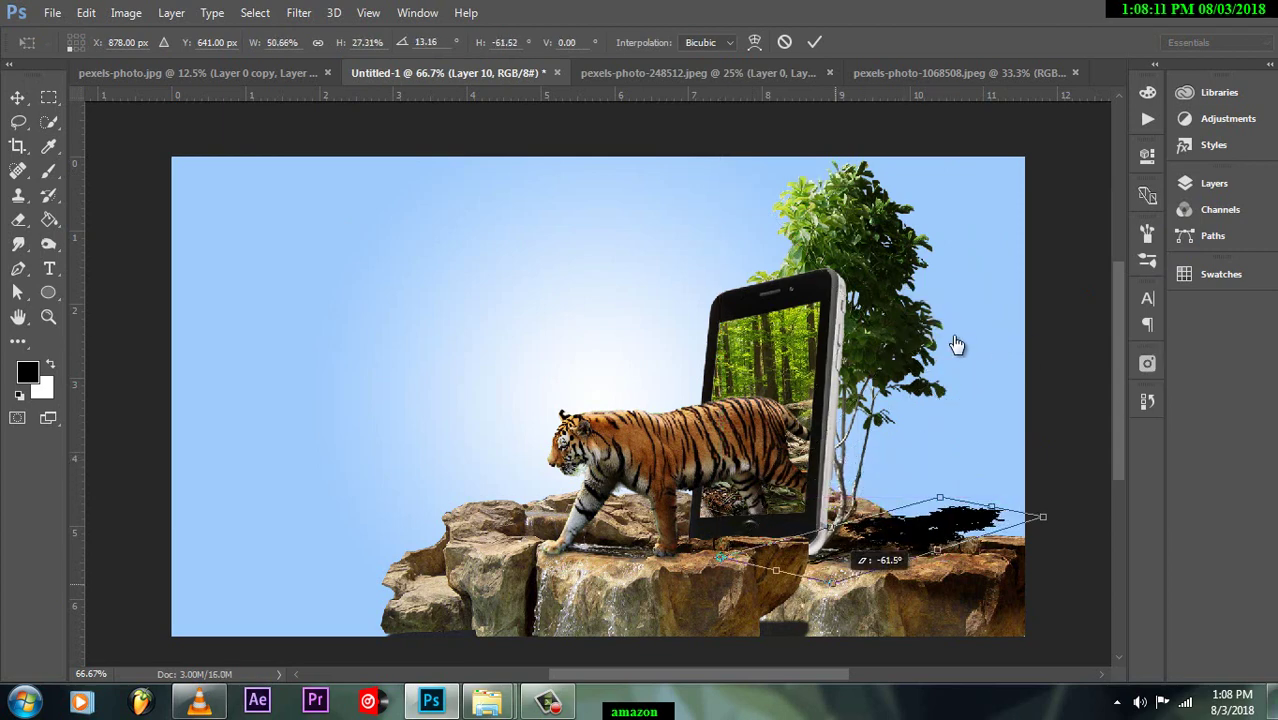
key(Return)
click(1213, 183)
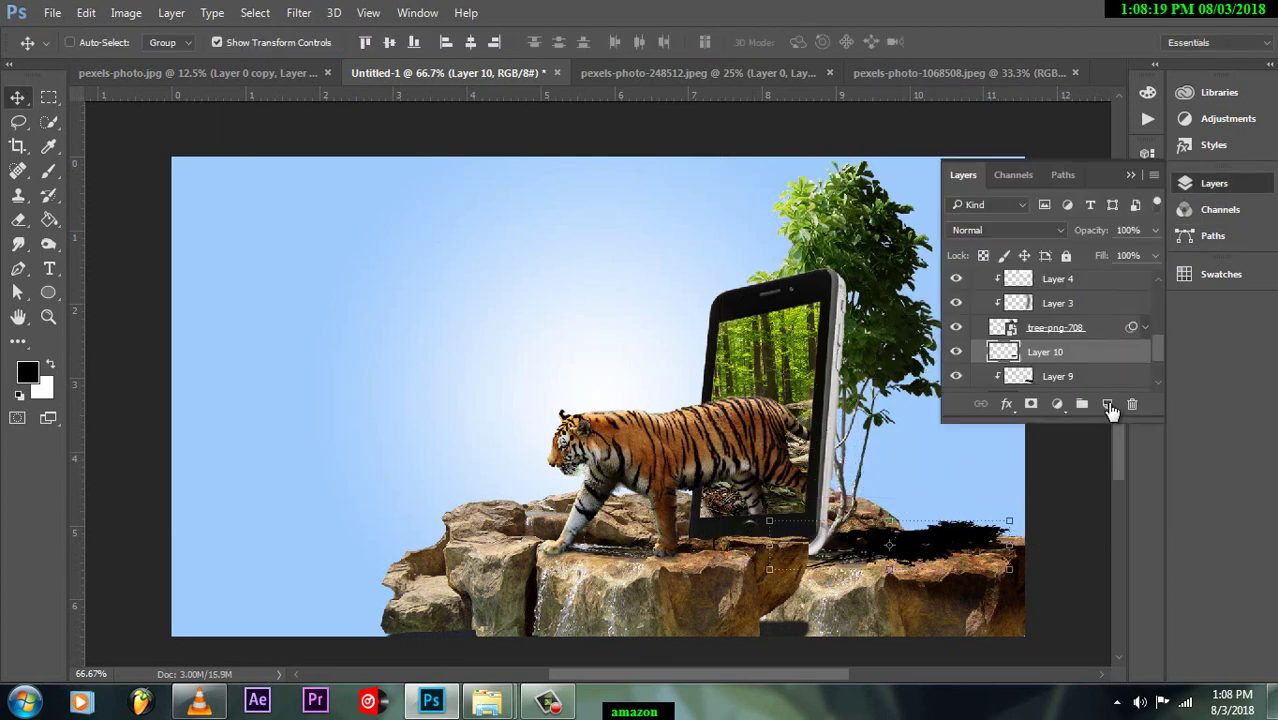
Step: Keep the tree shadow in Normal blending at 66% opacity, clip it to Layer 9, and add Layer 11
click(1005, 230)
click(985, 291)
key(Down)
key(Down)
key(Down)
key(Down)
key(Down)
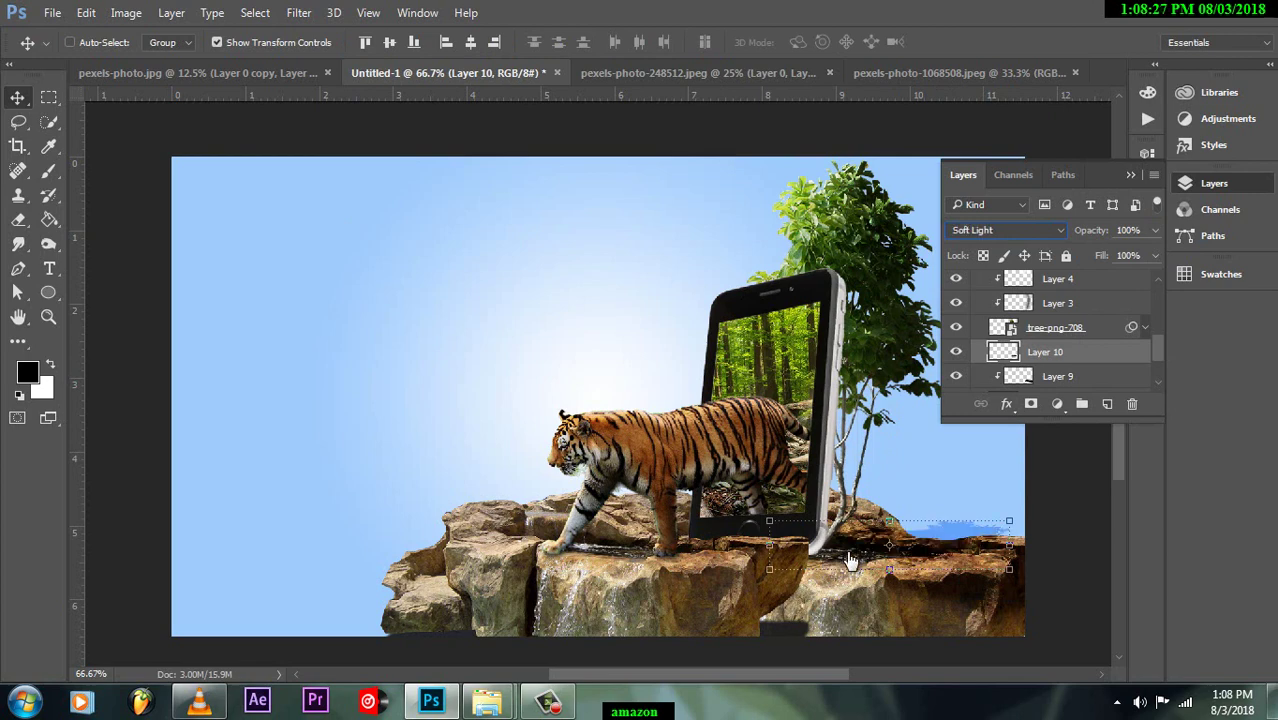
key(shift+alt+n)
key(6)
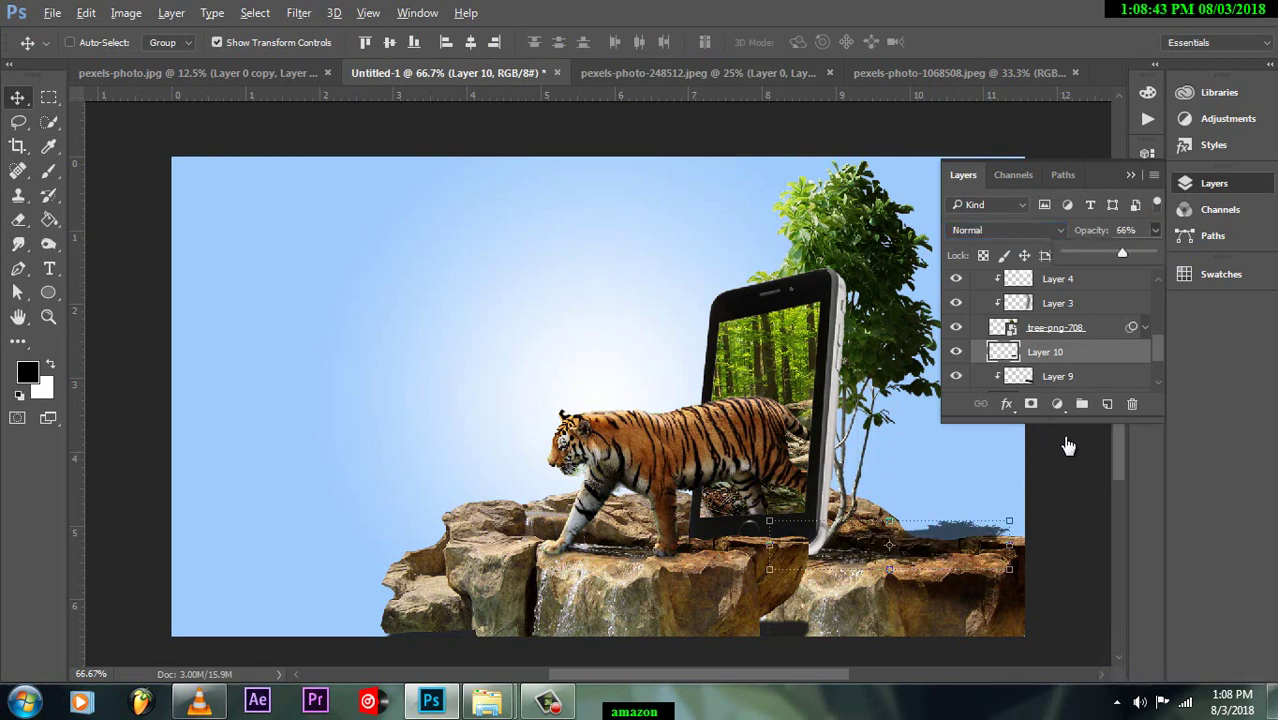
key(ctrl+alt+g)
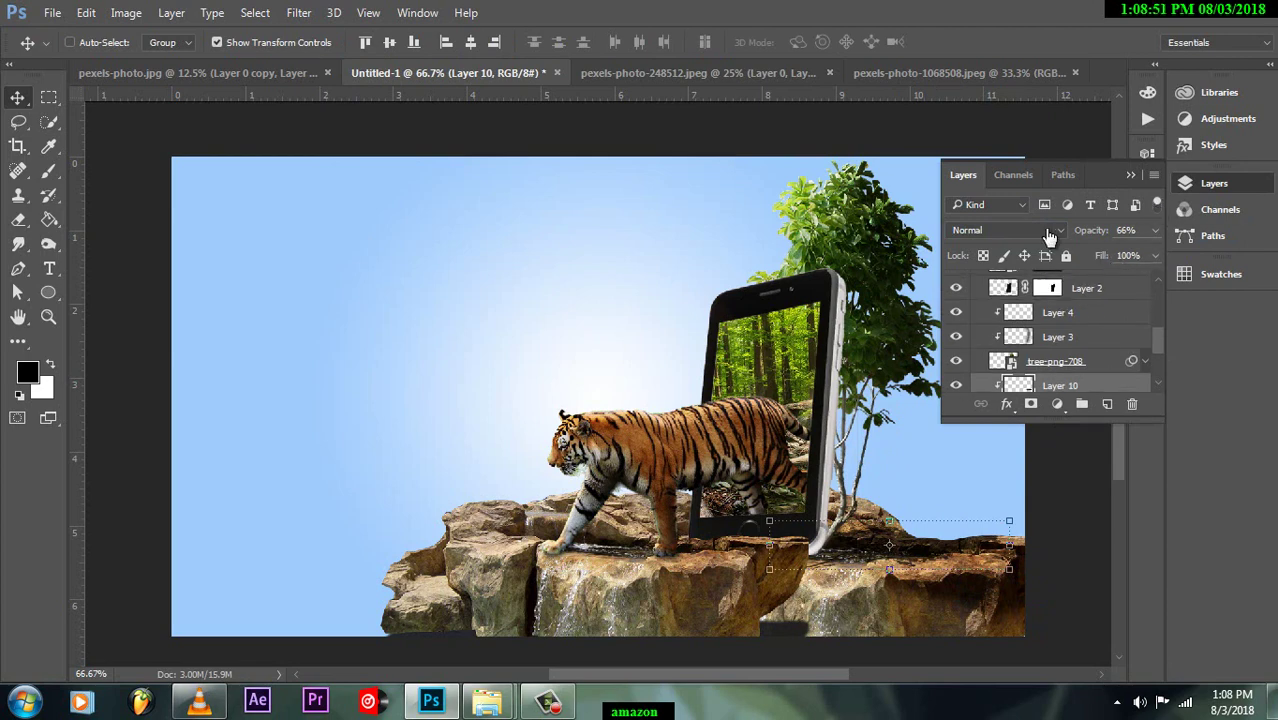
key(ctrl+shift+alt+n)
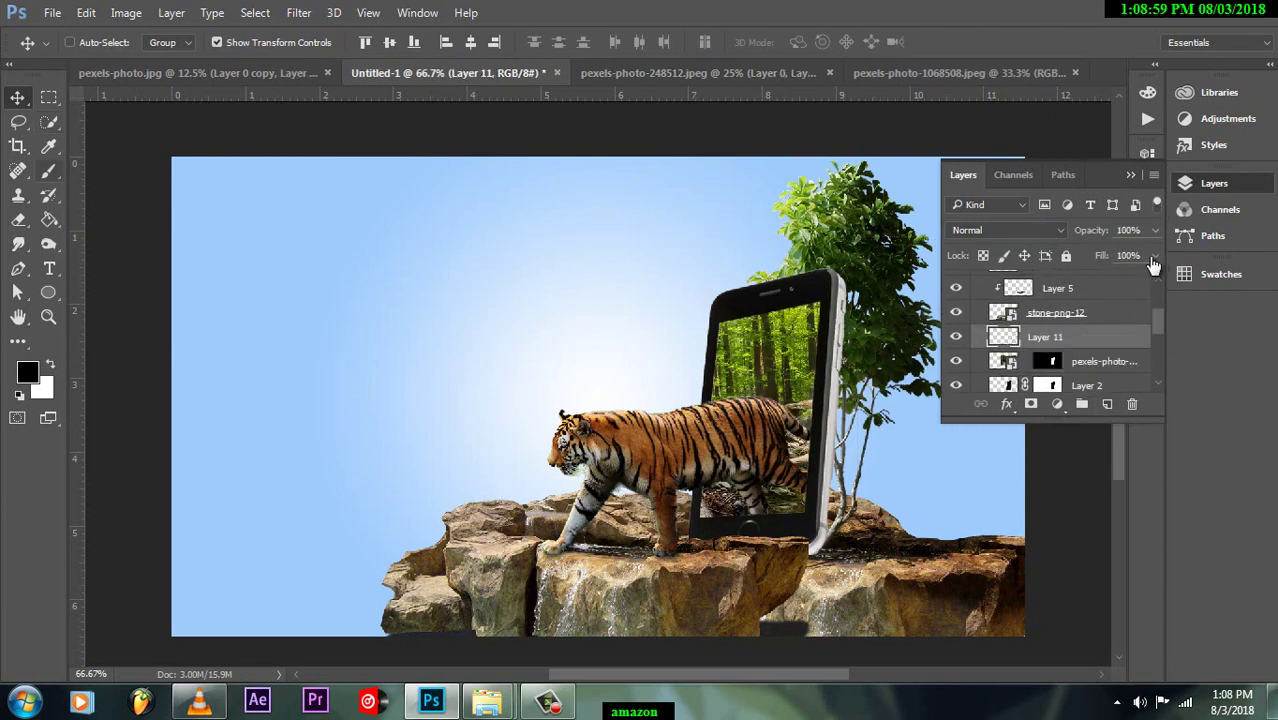
Step: Paint a clipped dark stroke across the phone's rock area and Gaussian-blur it
key(b)
drag(710, 313, 835, 288)
key(ctrl+alt+g)
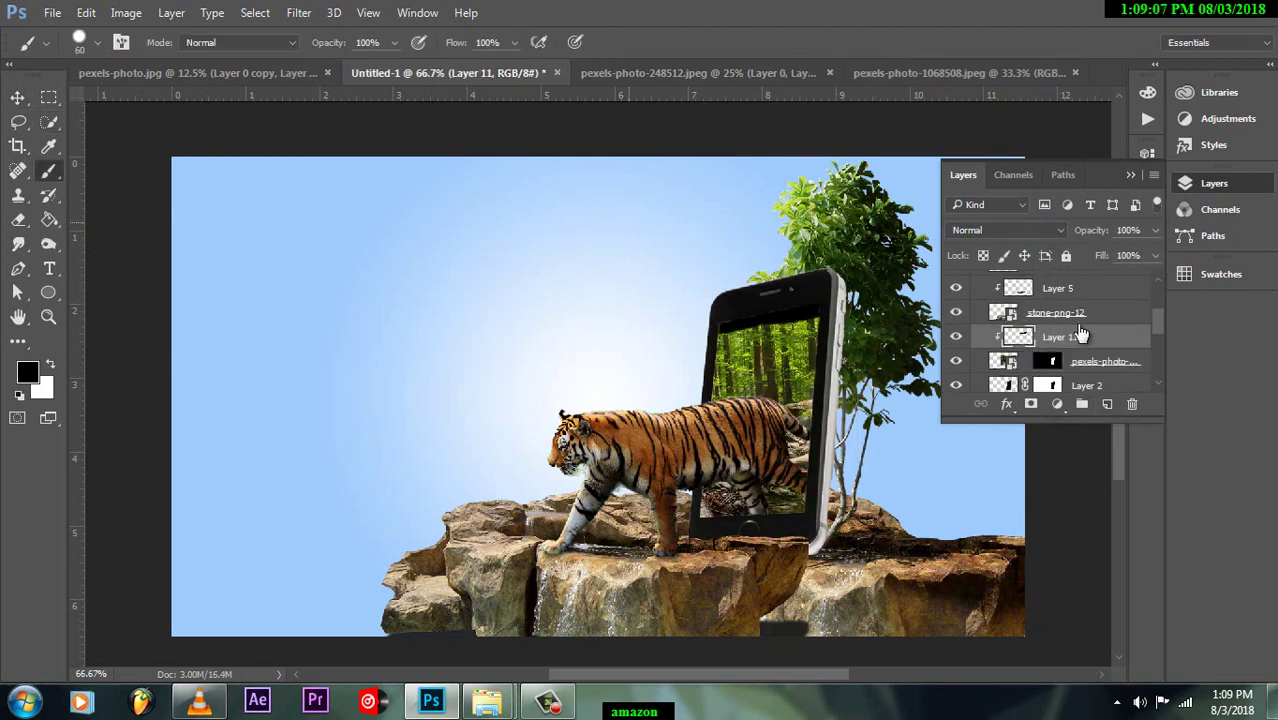
click(298, 12)
click(585, 270)
key(Return)
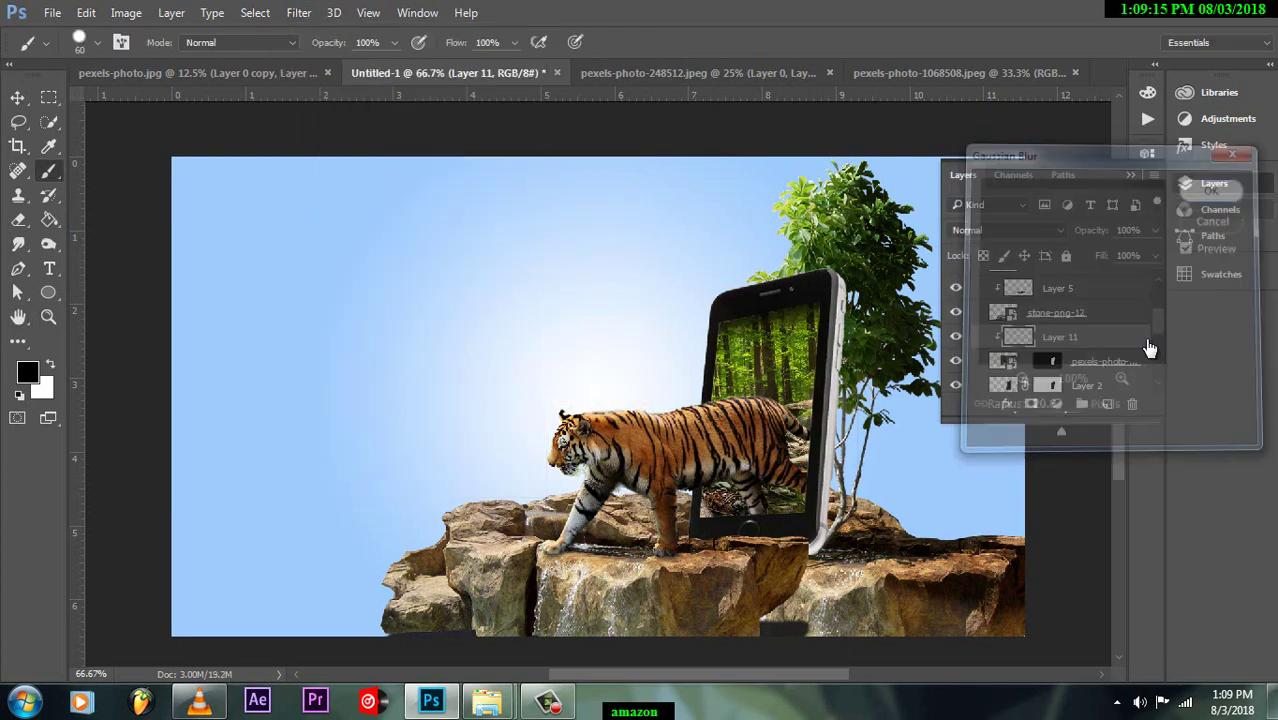
click(1070, 352)
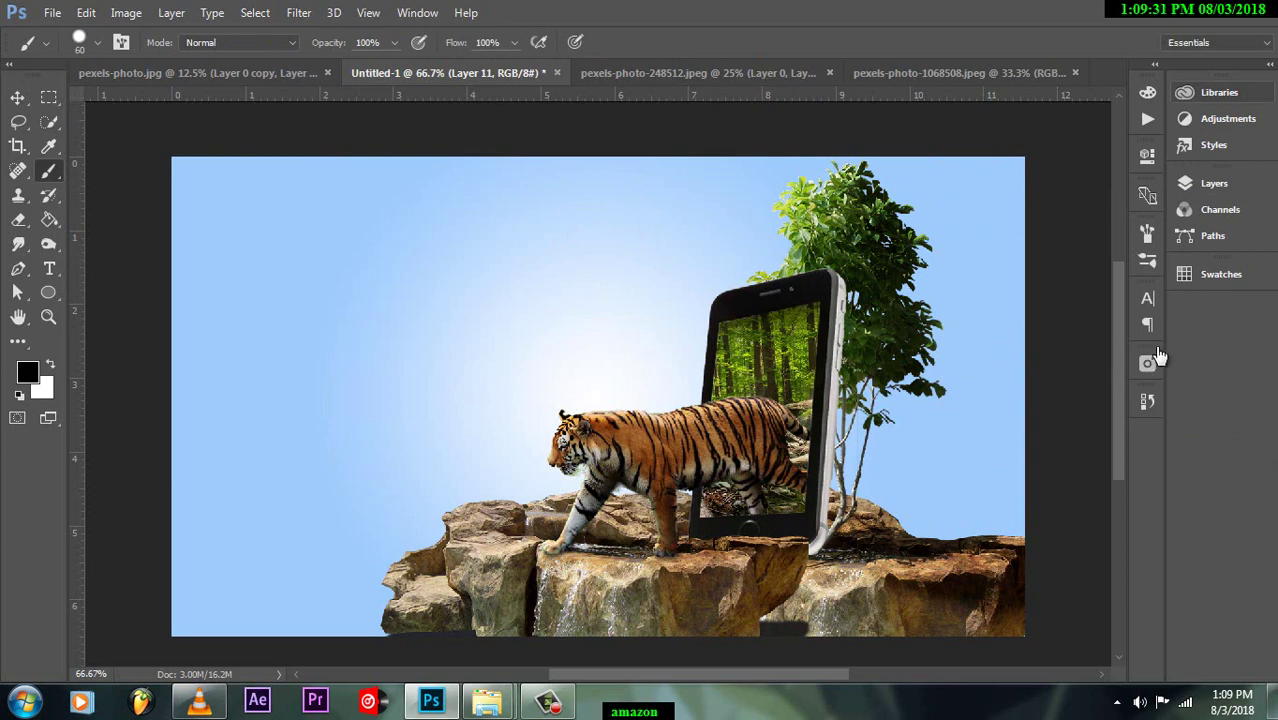
key(F7)
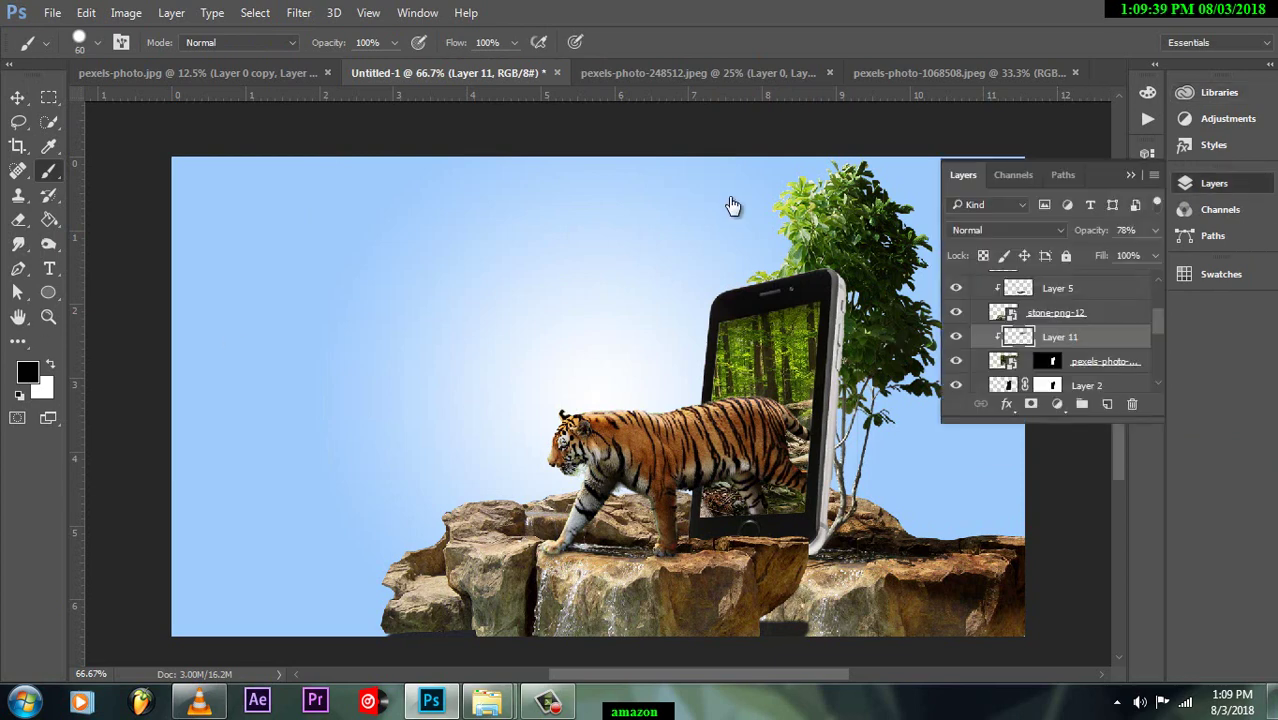
Step: Paint a black shadow beneath the right rocks on clipped Layer 12 at 71% opacity
scroll(1050, 340, down, 3)
click(956, 339)
key(ctrl+shift+n)
key(Return)
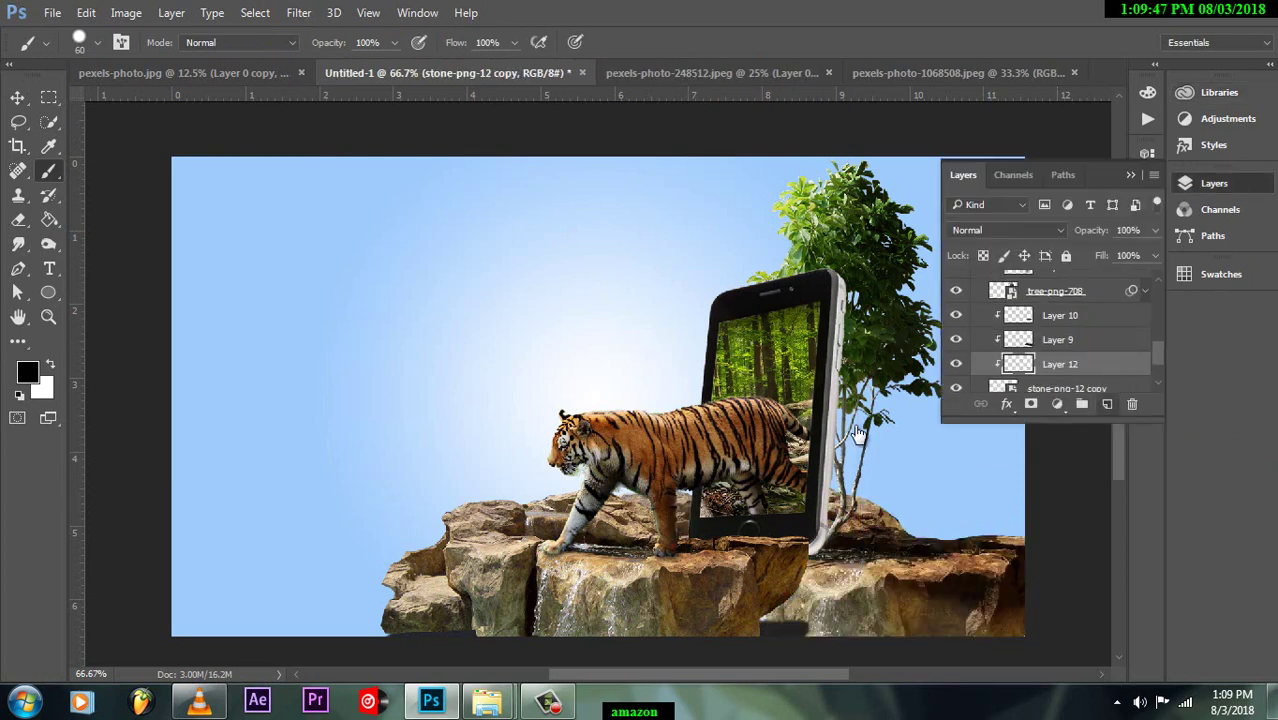
drag(765, 600, 1010, 625)
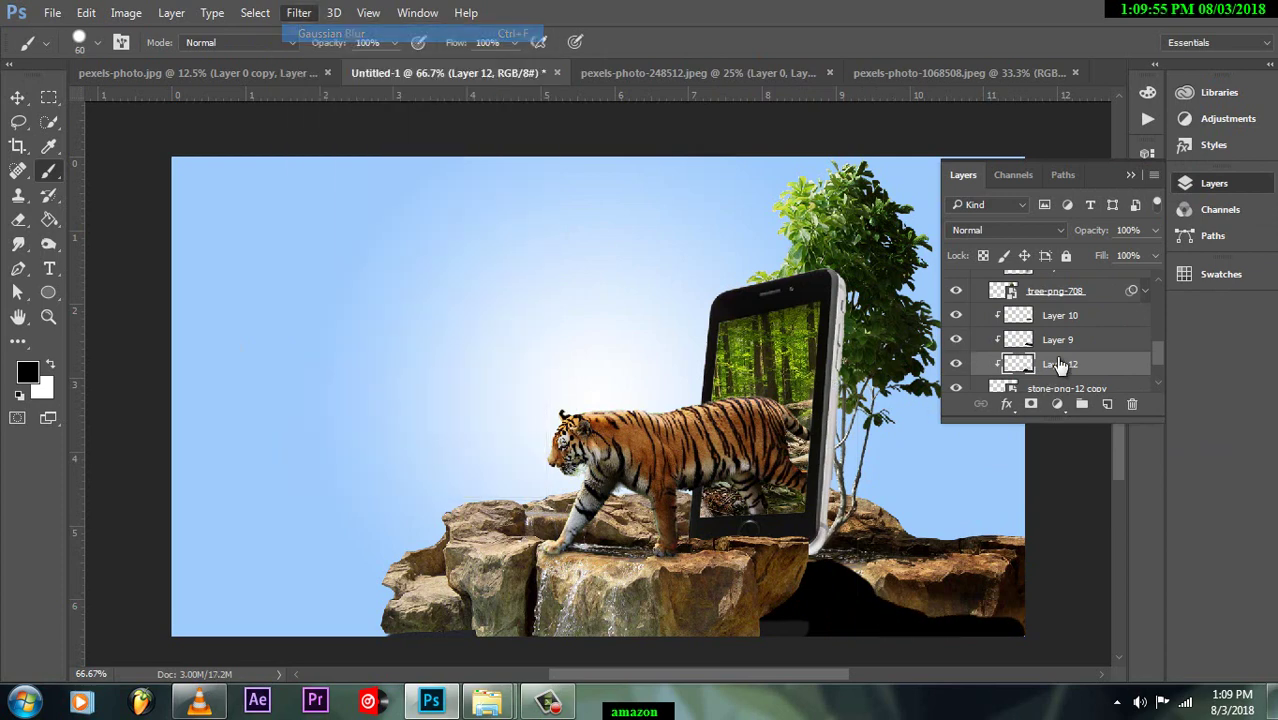
drag(1155, 230, 1121, 253)
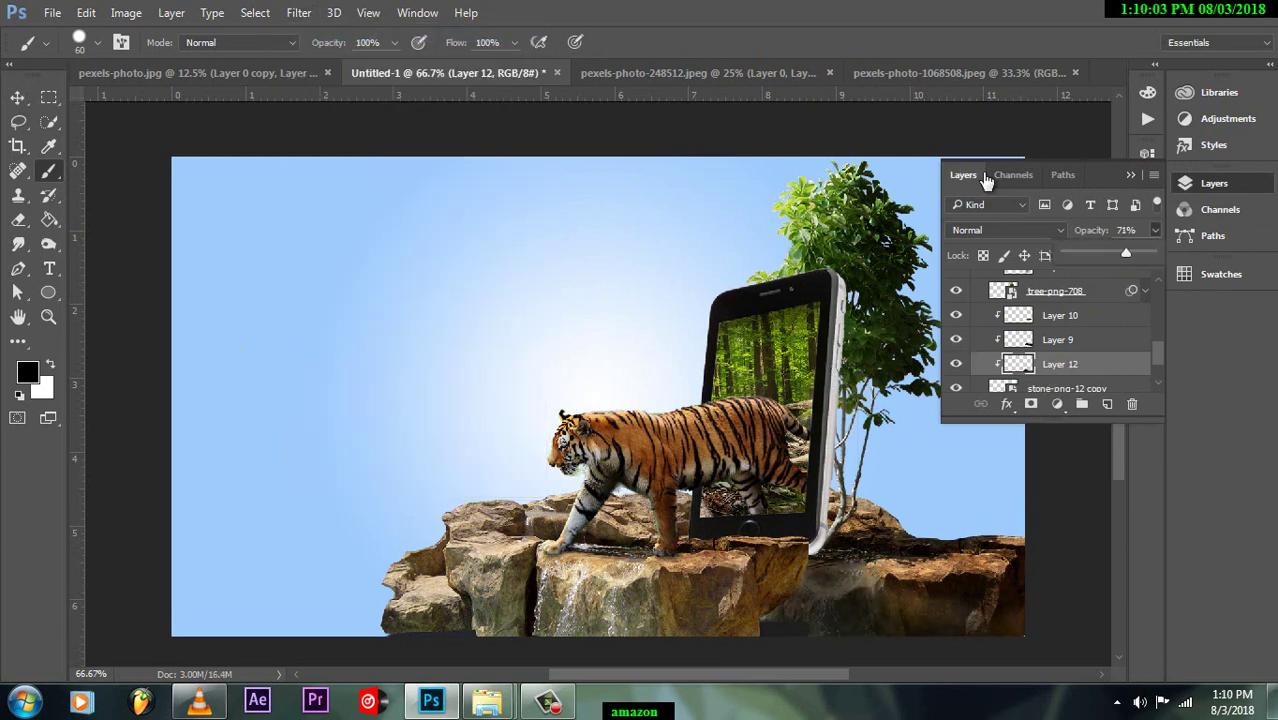
key(F7)
Step: Place the fern image as an embedded layer and bring it in front of the tiger
key(alt+f)
key(Down)
key(Down)
key(Down)
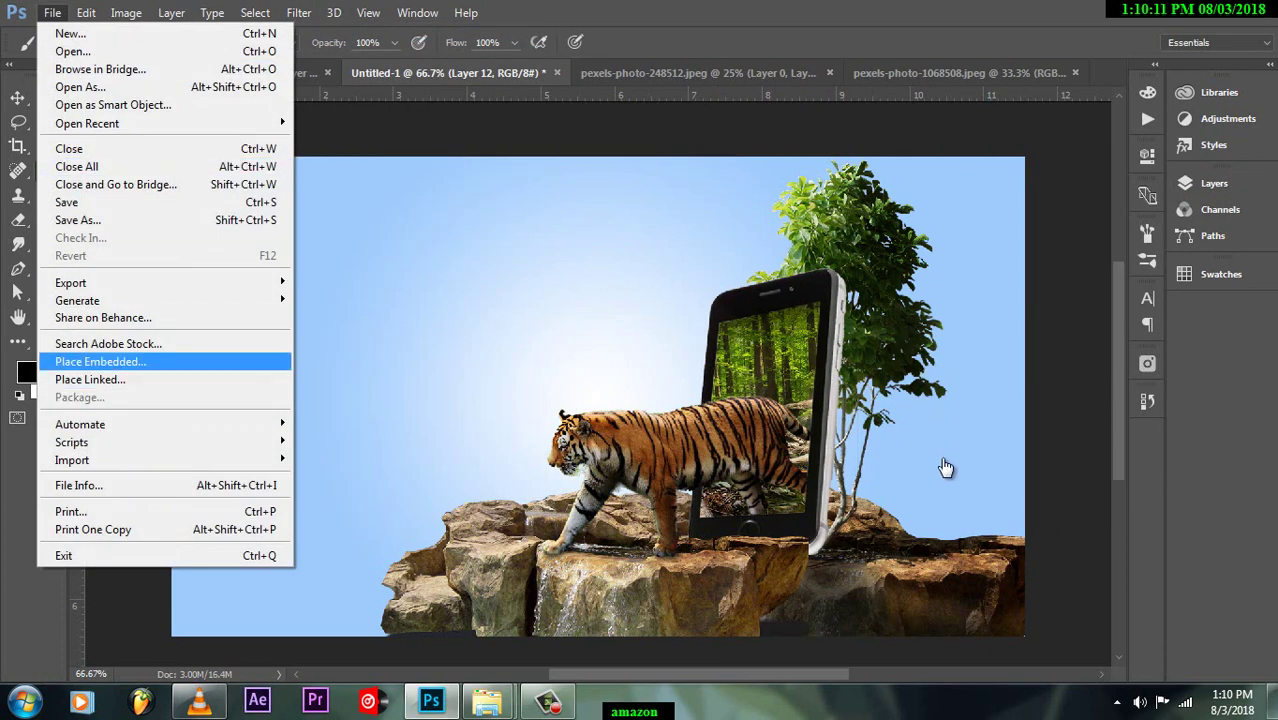
key(Return)
key(Down)
key(Return)
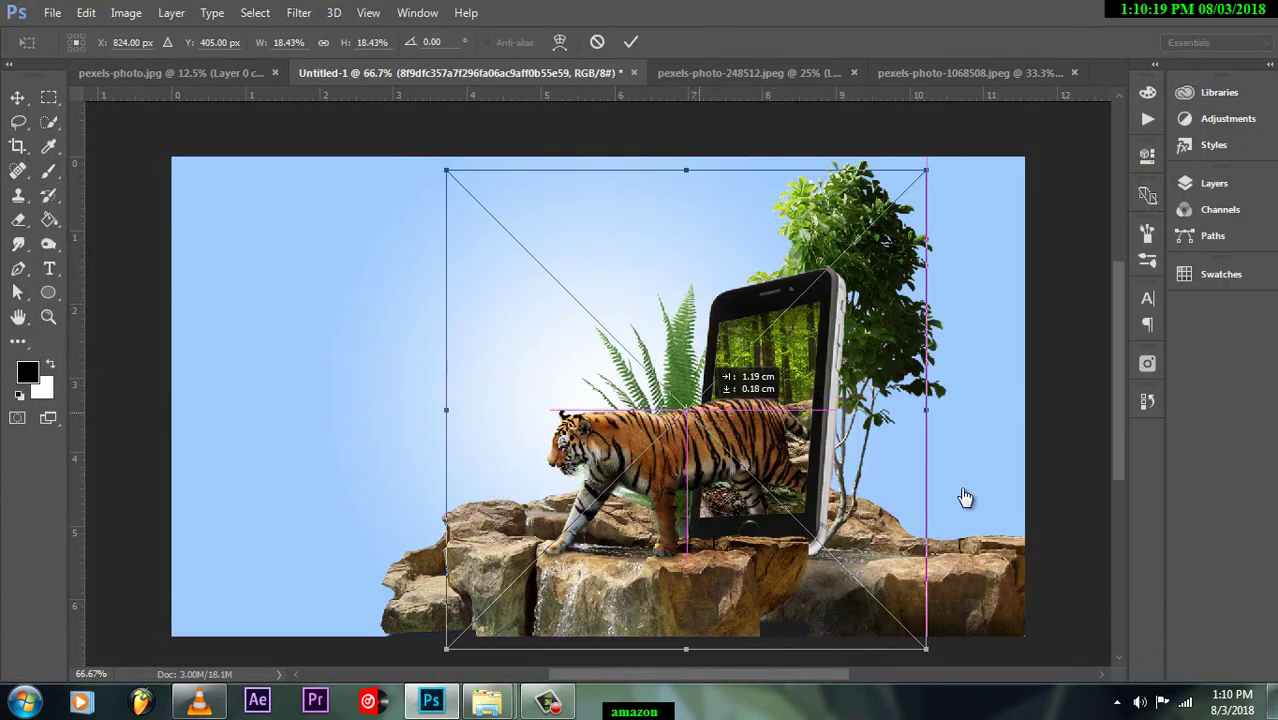
key(Return)
key(b)
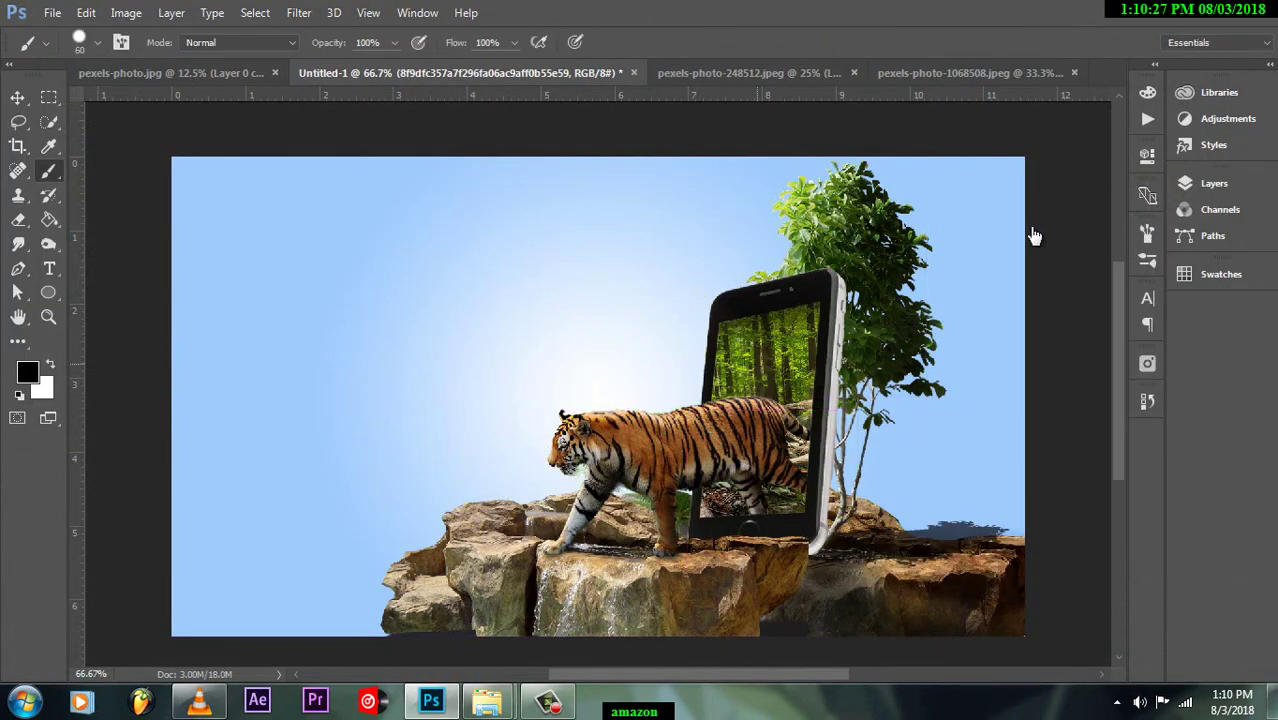
key(ctrl+bracketright)
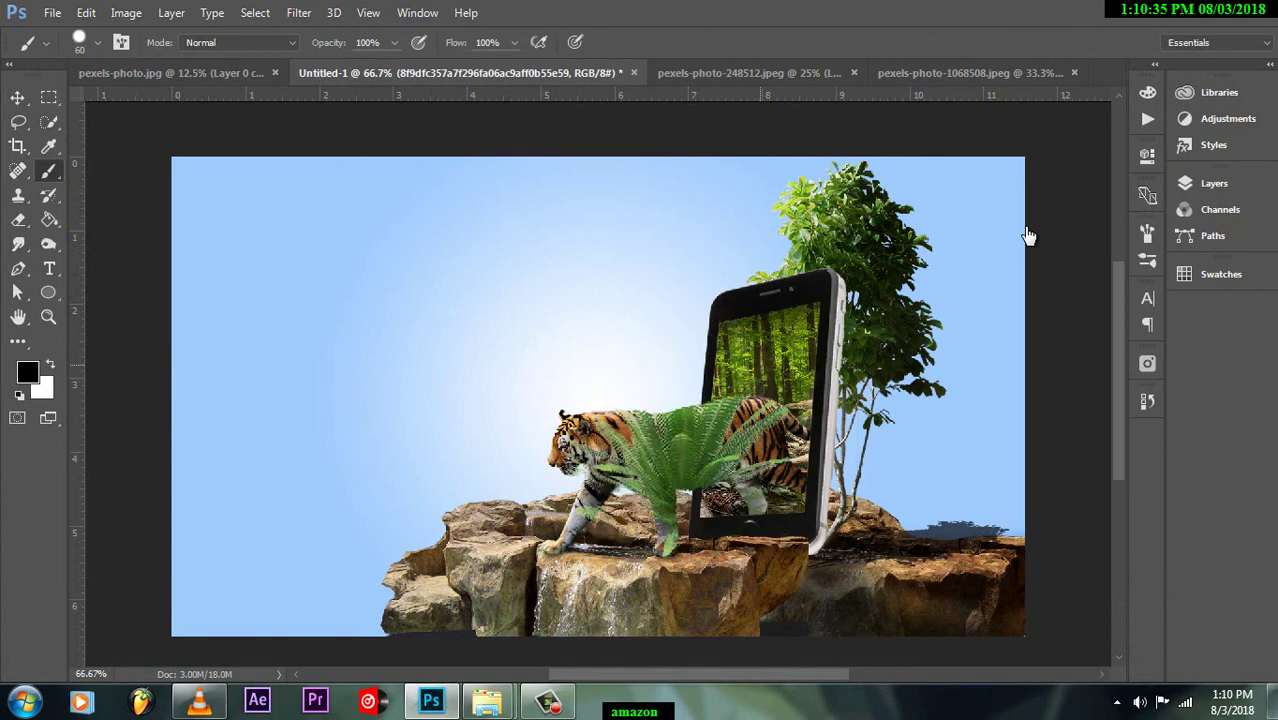
Step: Nudge the fern right and down toward the phone, then cancel the transform
key(v)
key(shift+Right)
key(shift+Right)
key(shift+Right)
key(shift+Down)
key(shift+Down)
key(shift+Down)
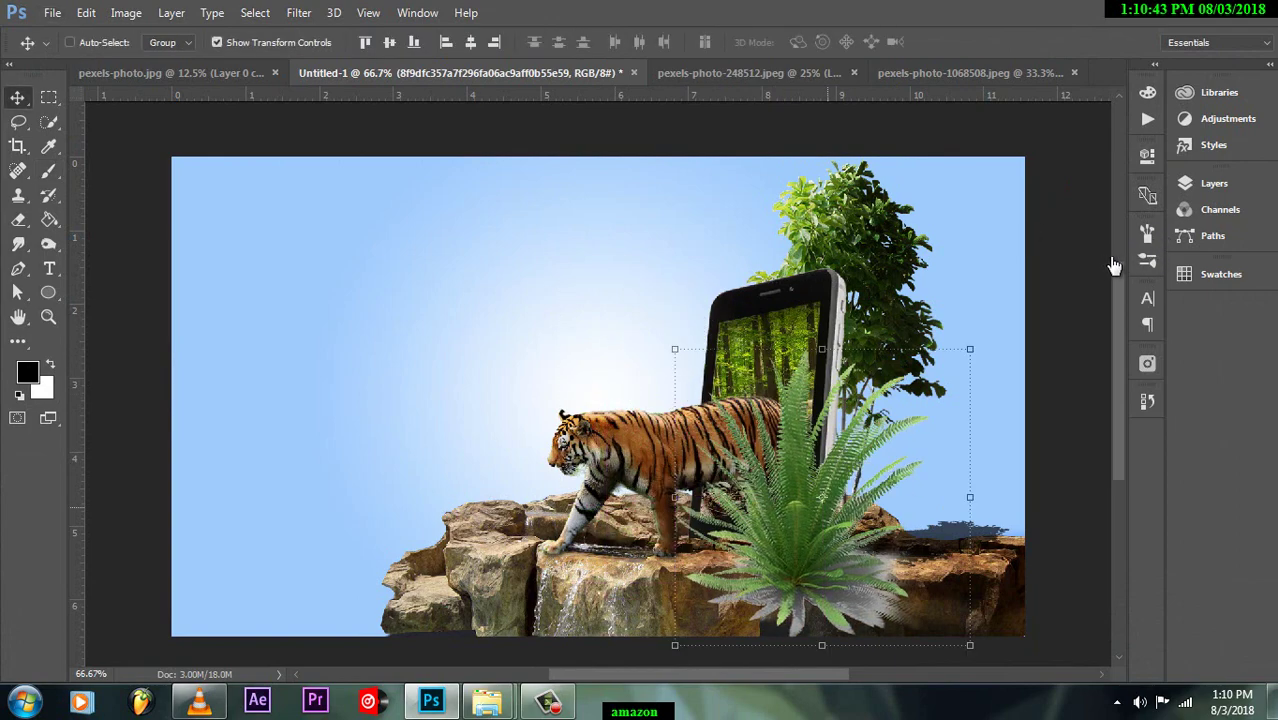
key(ctrl+t)
scroll(1120, 265, down, 5)
scroll(1120, 265, up, 3)
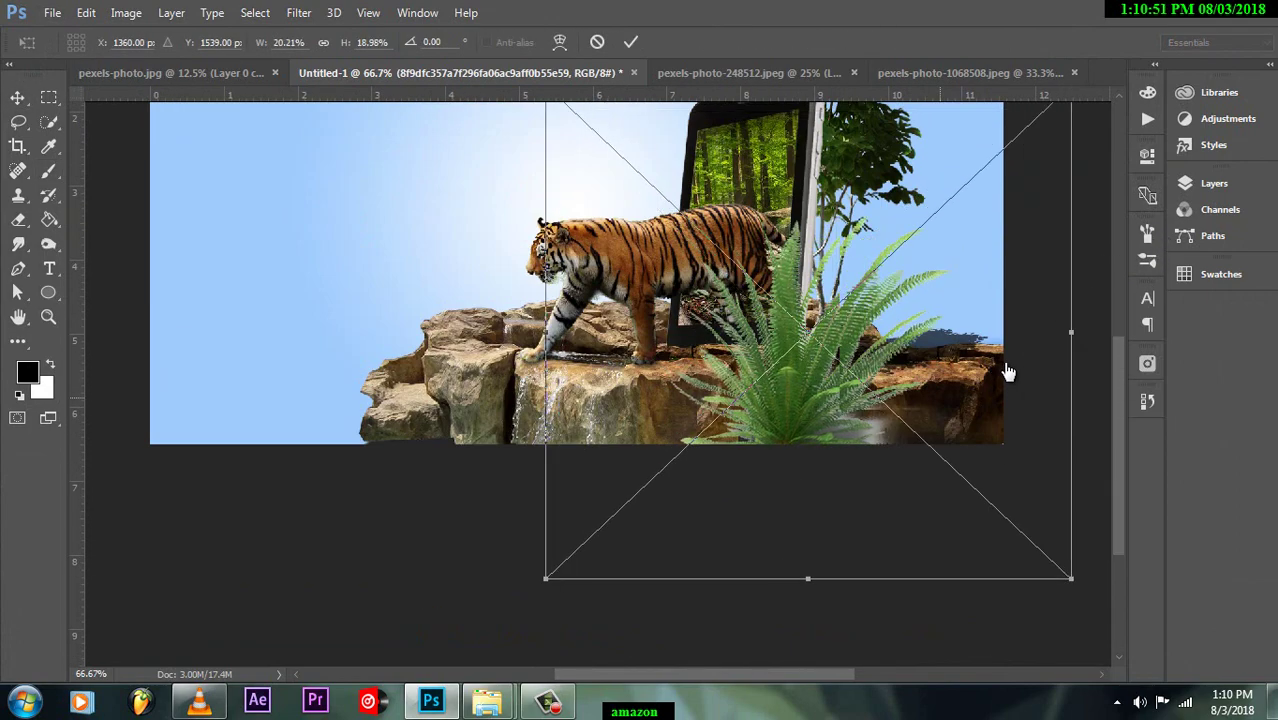
drag(1203, 193, 955, 342)
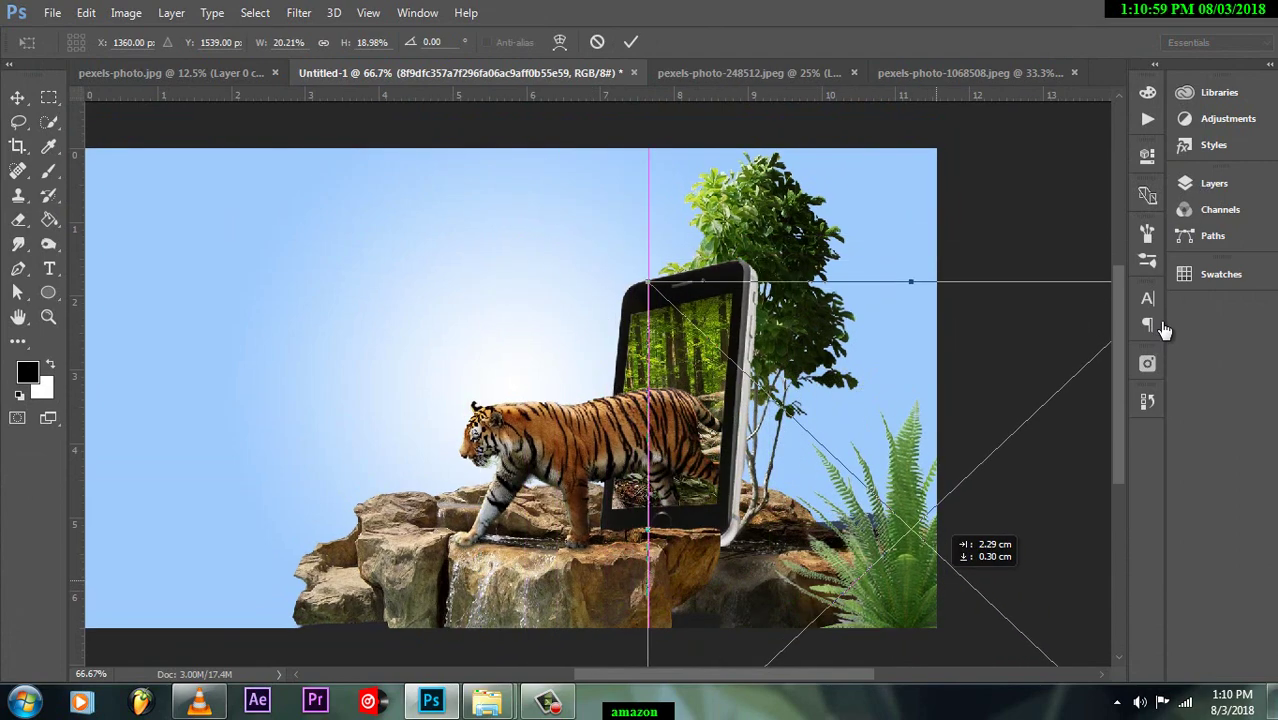
key(Escape)
Step: Place 314-10in-Fern-Bskt again, scale it to about 32%, and set it before the phone
key(alt+f)
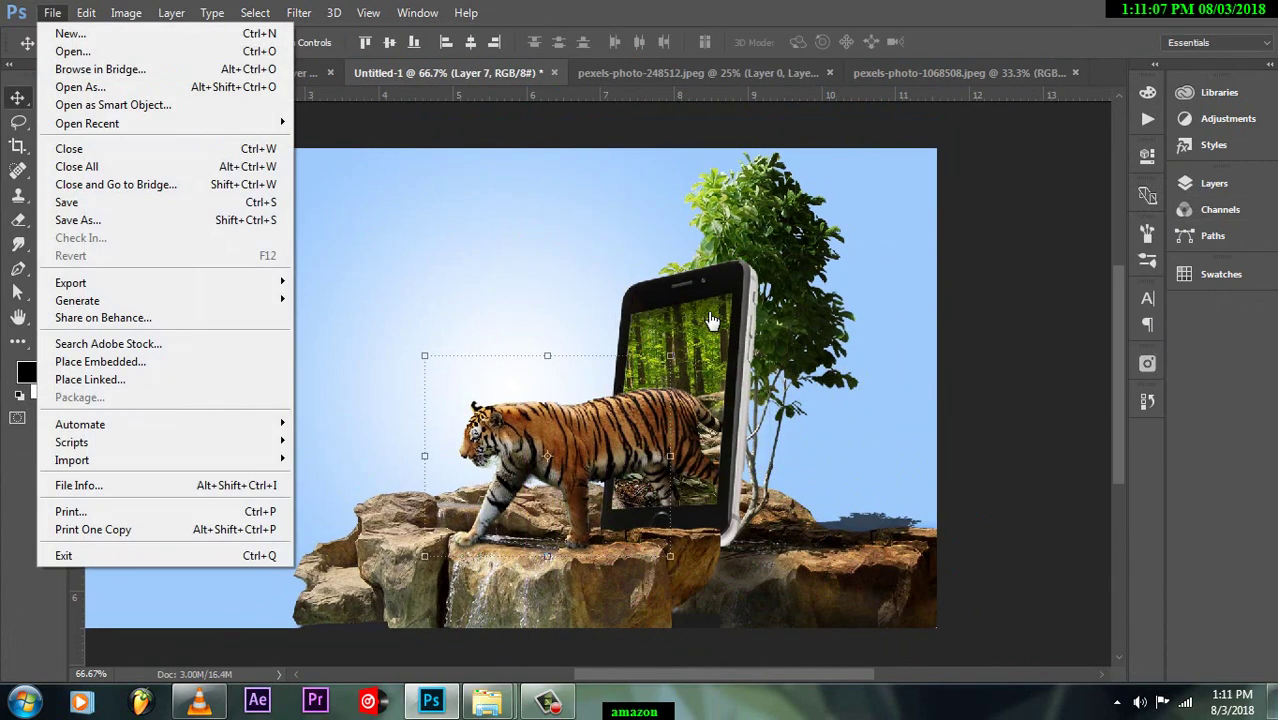
key(l)
double_click(412, 150)
drag(500, 330, 849, 536)
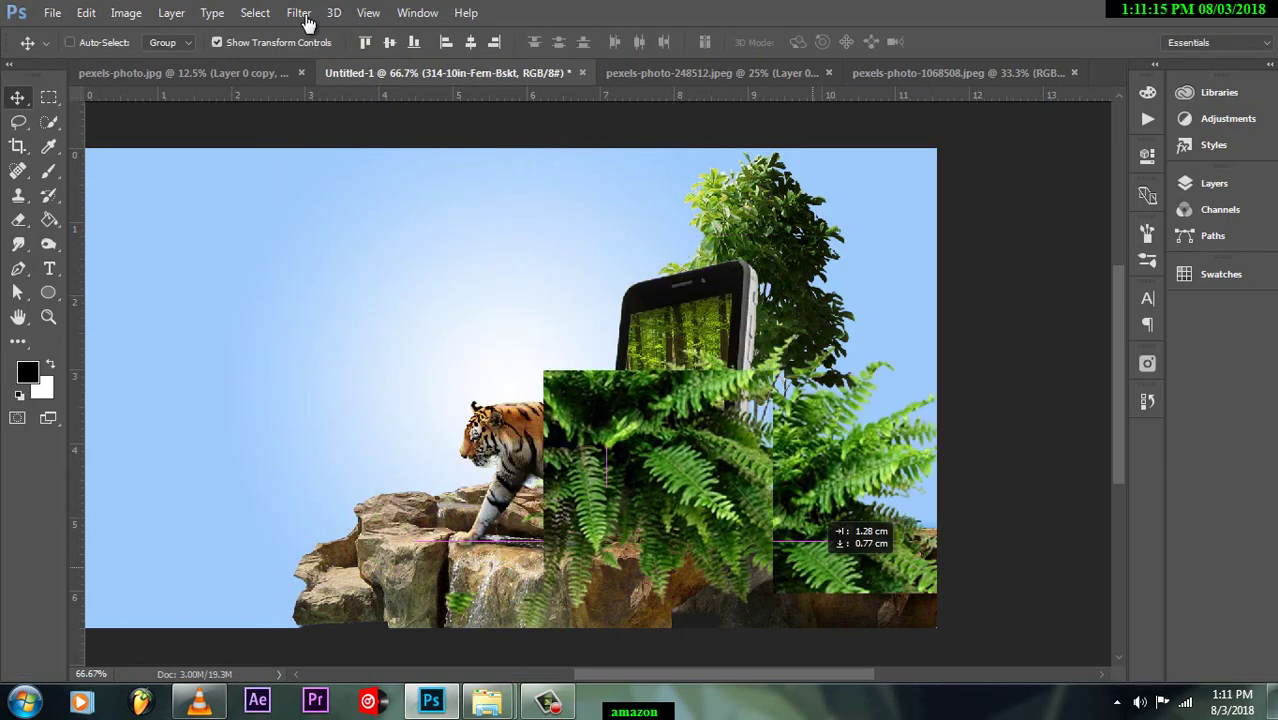
key(ctrl+z)
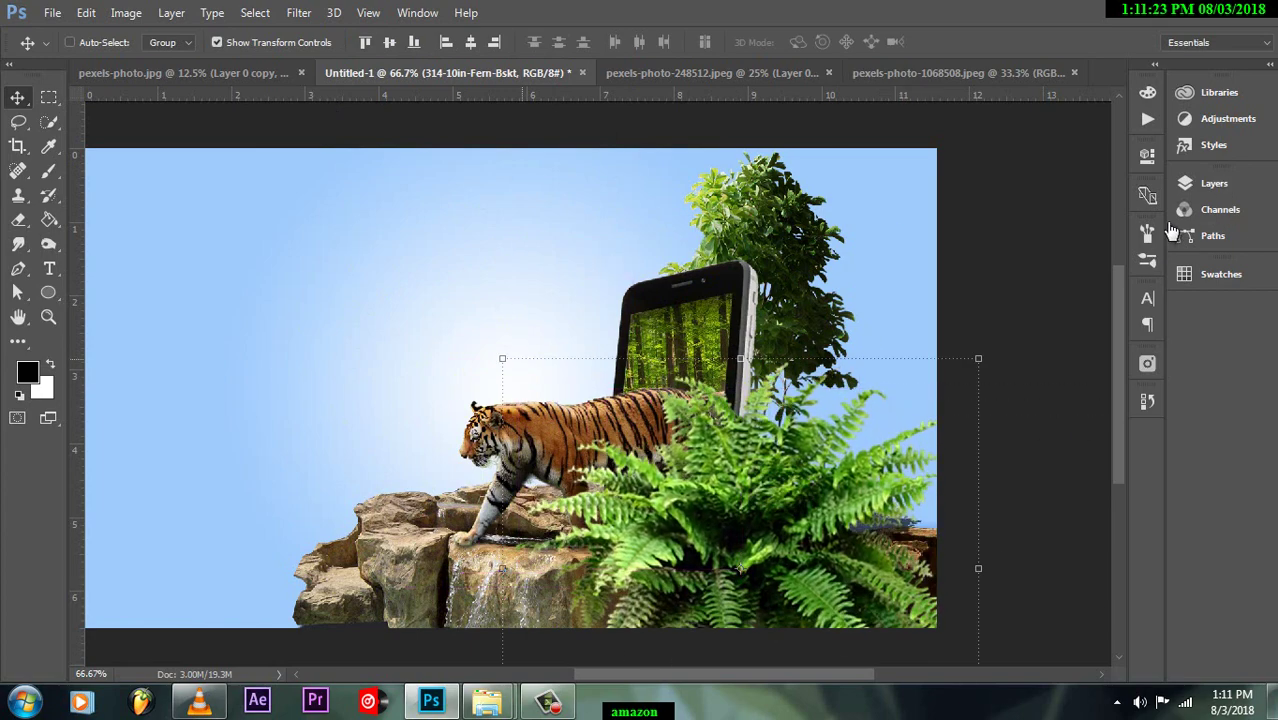
key(ctrl+t)
drag(980, 329, 884, 376)
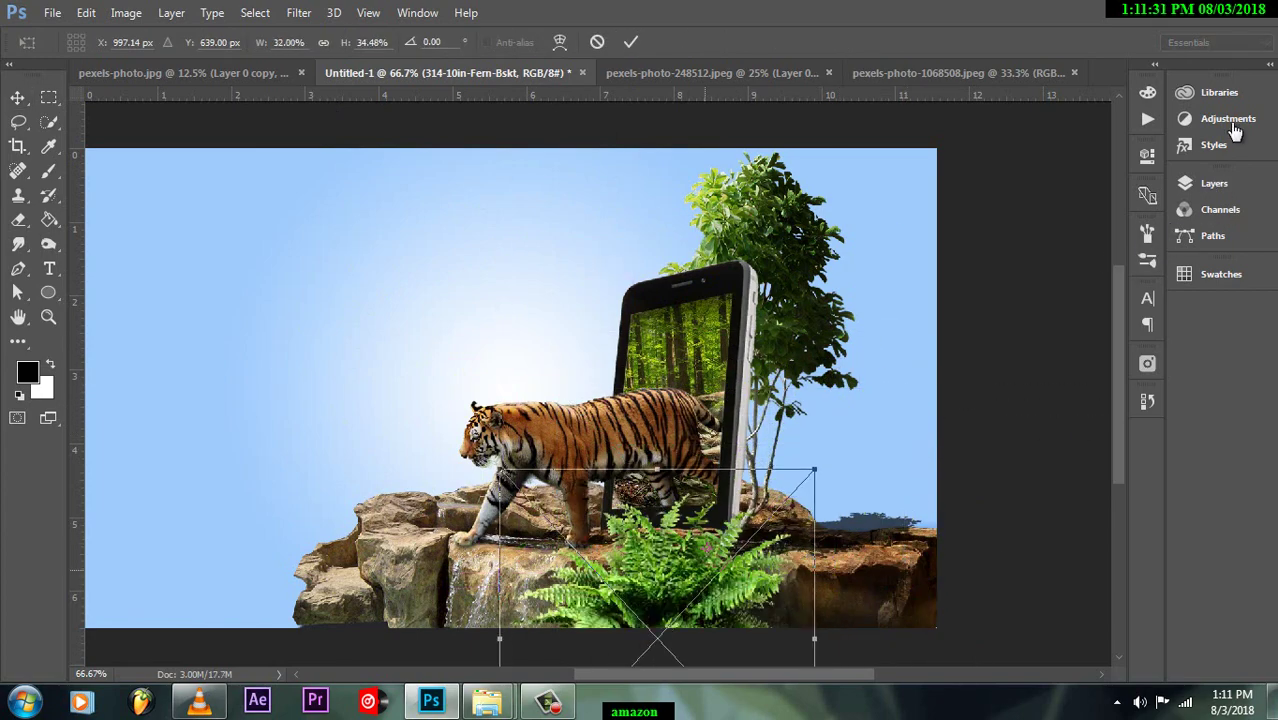
key(Return)
drag(728, 520, 723, 540)
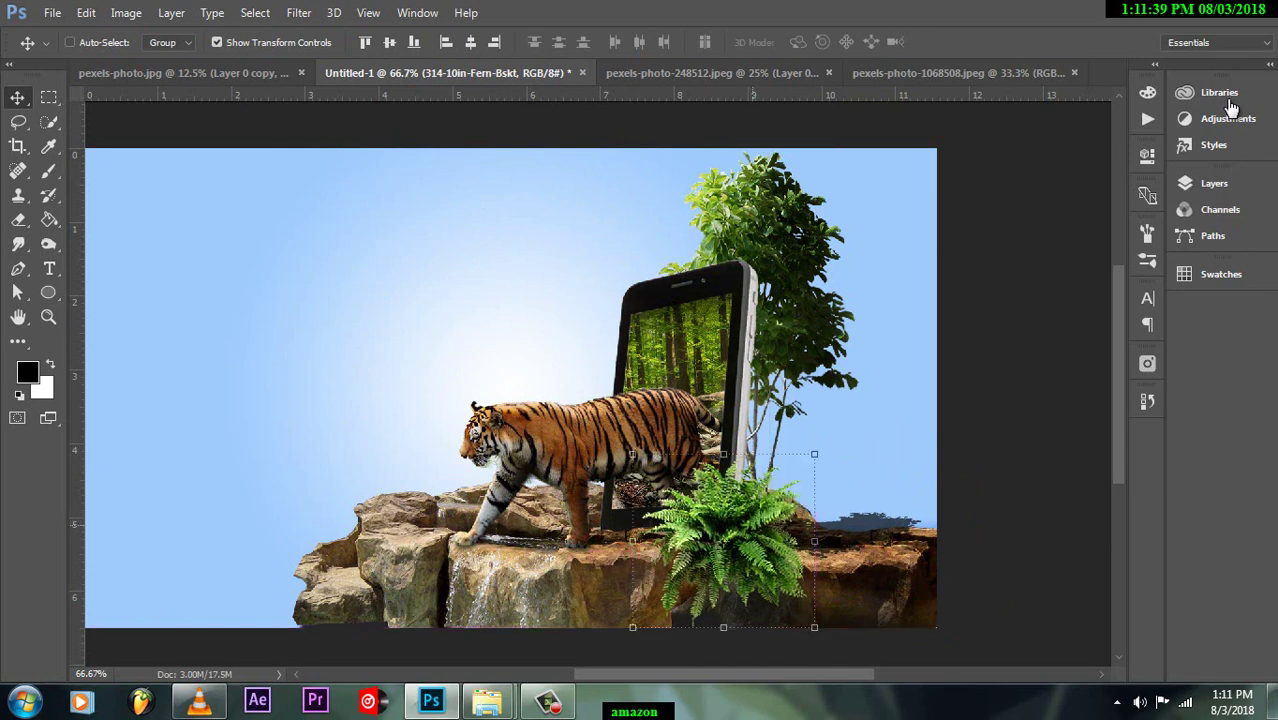
Step: Clip Layers 9 and 10 to the layers below and delete Layer 14
click(1243, 184)
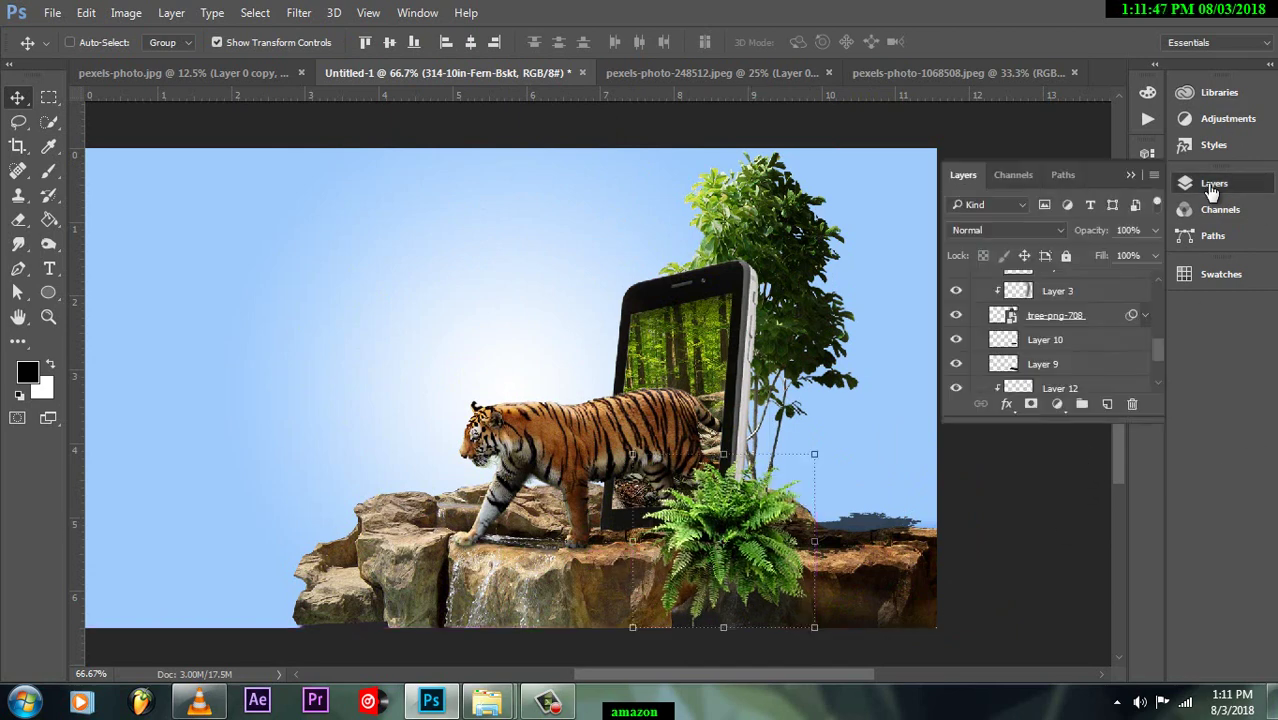
click(1030, 360)
key(ctrl+alt+g)
click(1060, 340)
key(ctrl+alt+g)
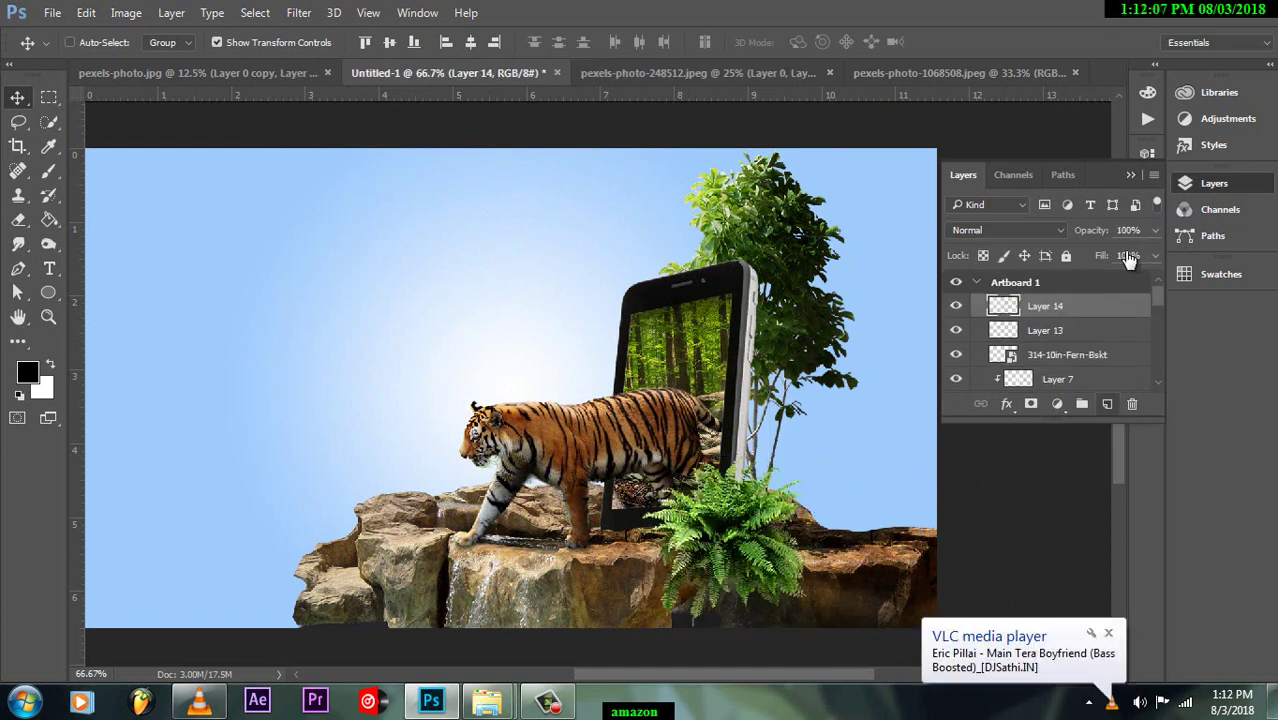
key(Delete)
Step: Gaussian-blur the black shadow painted on the layer beneath the fern
key(ctrl+[)
key(b)
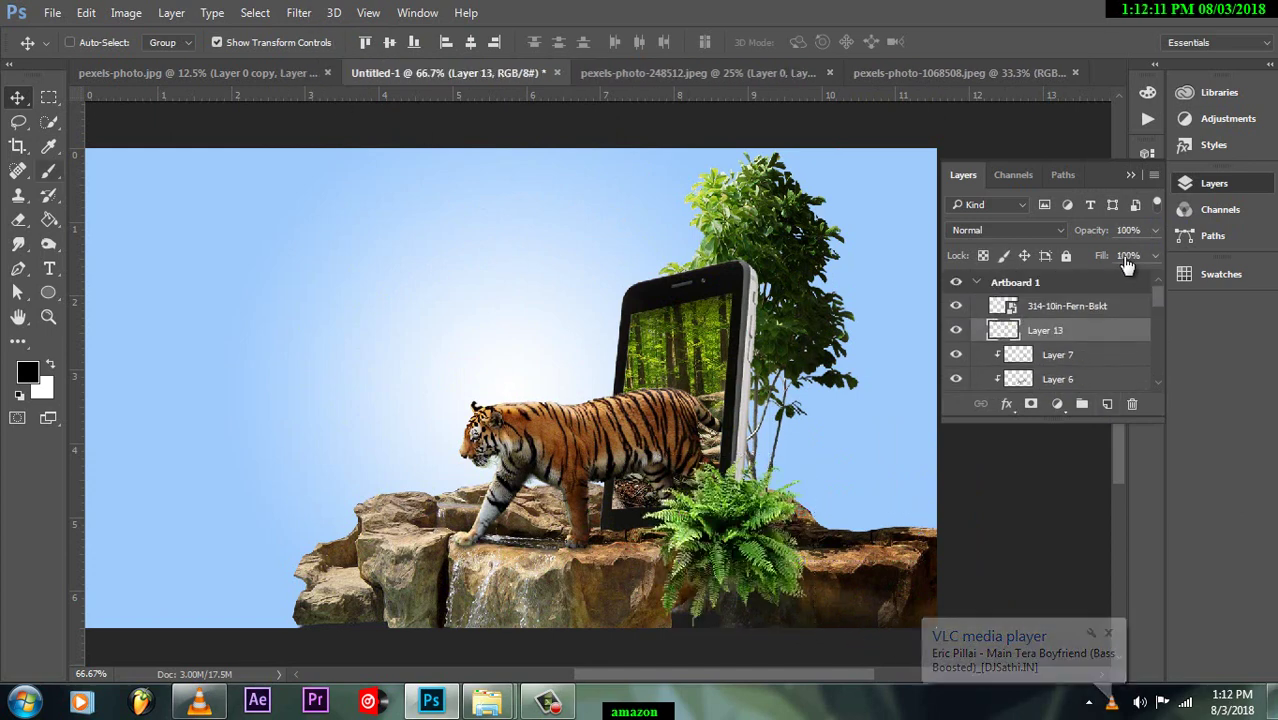
click(299, 12)
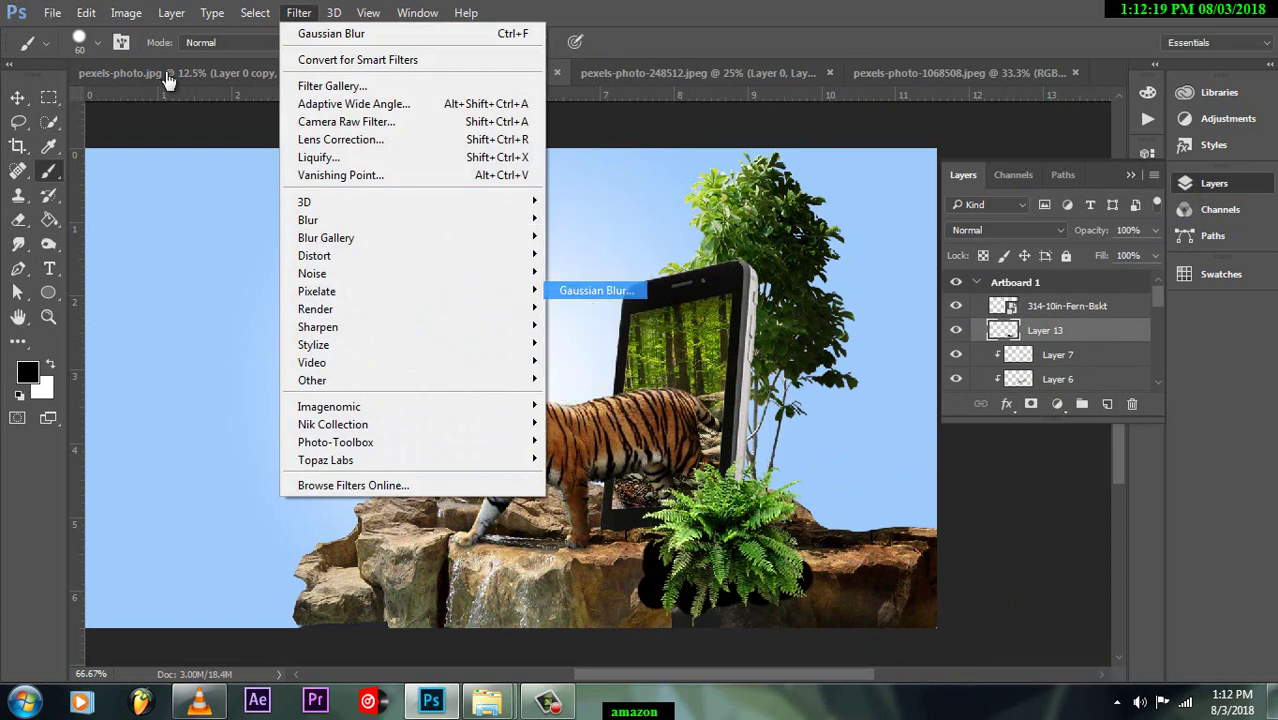
click(571, 288)
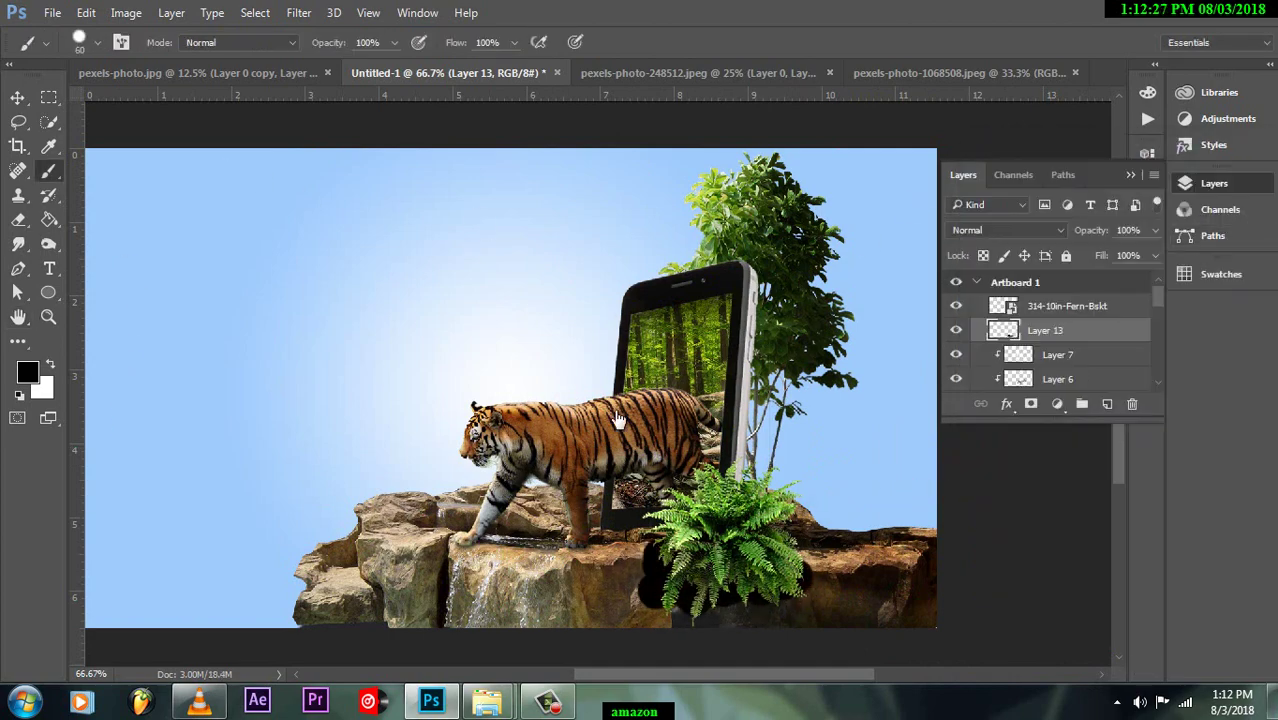
Step: Give the fern a drop shadow and blur the dark shading on Layer 13
click(1006, 403)
click(1030, 634)
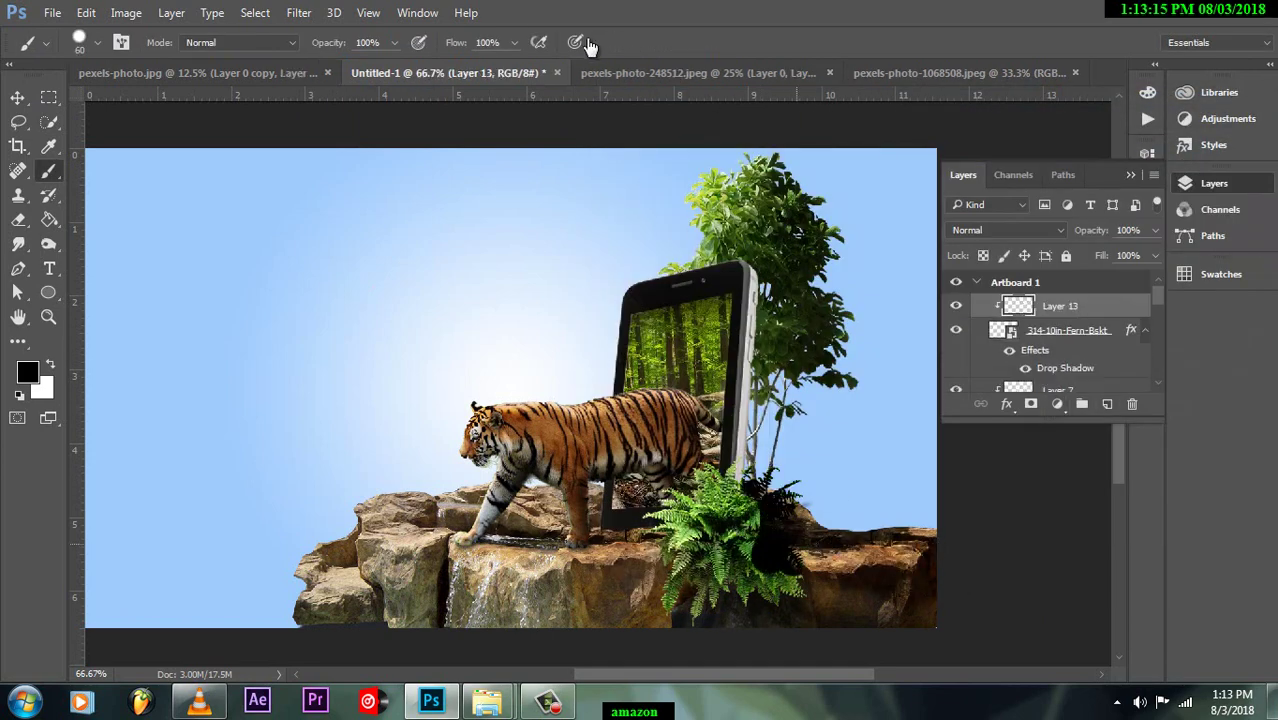
click(298, 12)
click(585, 288)
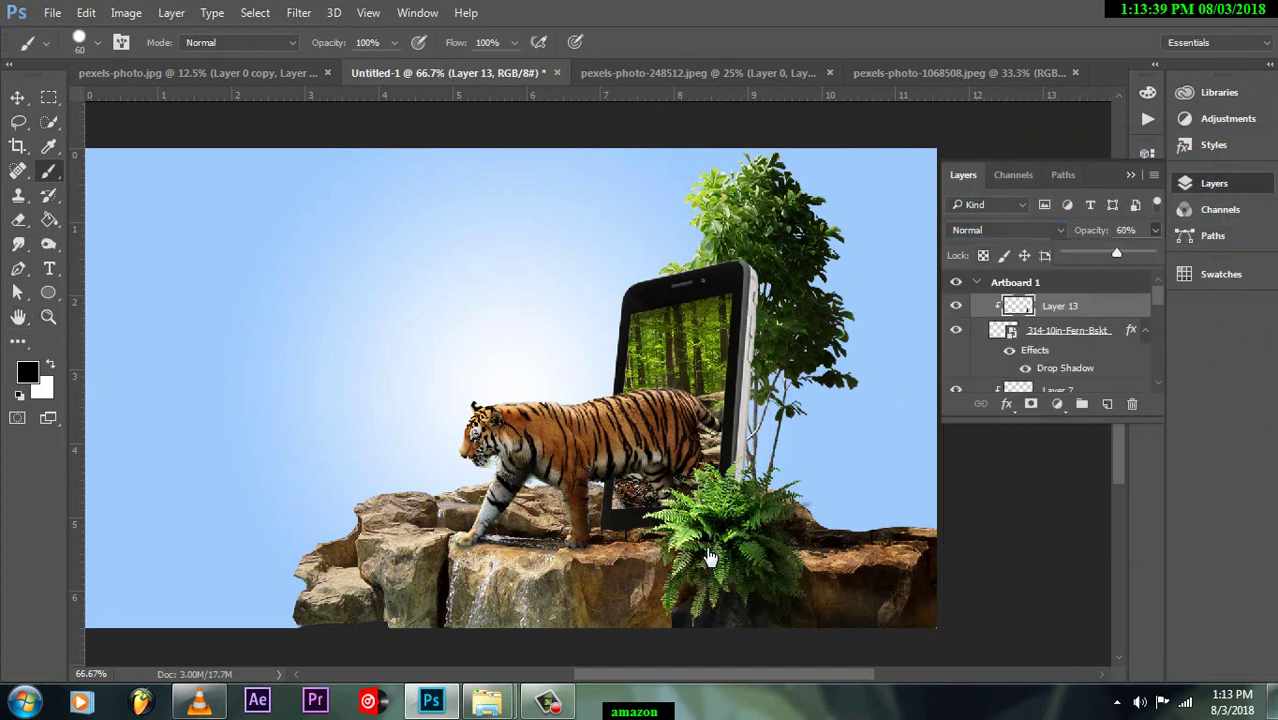
Step: Place the leafy plant PNG embedded, scaled to about 11% on the lower-left rocks
key(alt+f)
key(l)
key(Return)
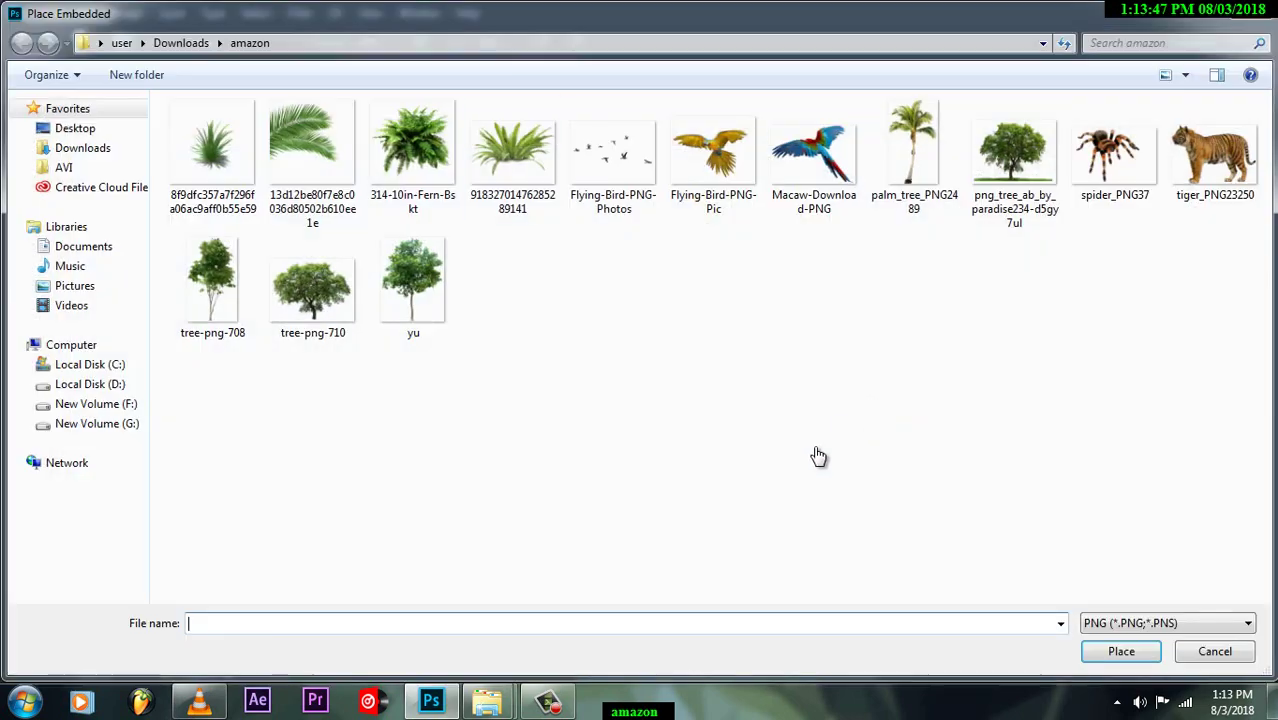
key(Return)
drag(437, 327, 400, 520)
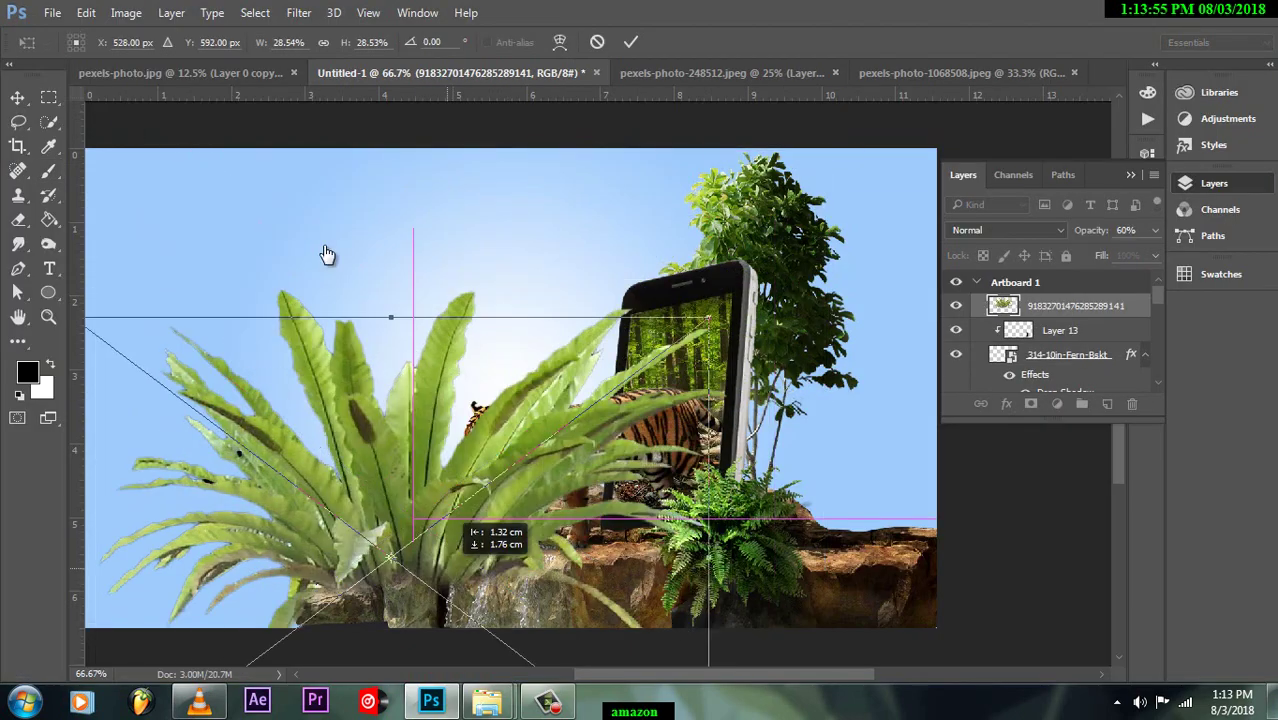
shift+drag(705, 325, 498, 444)
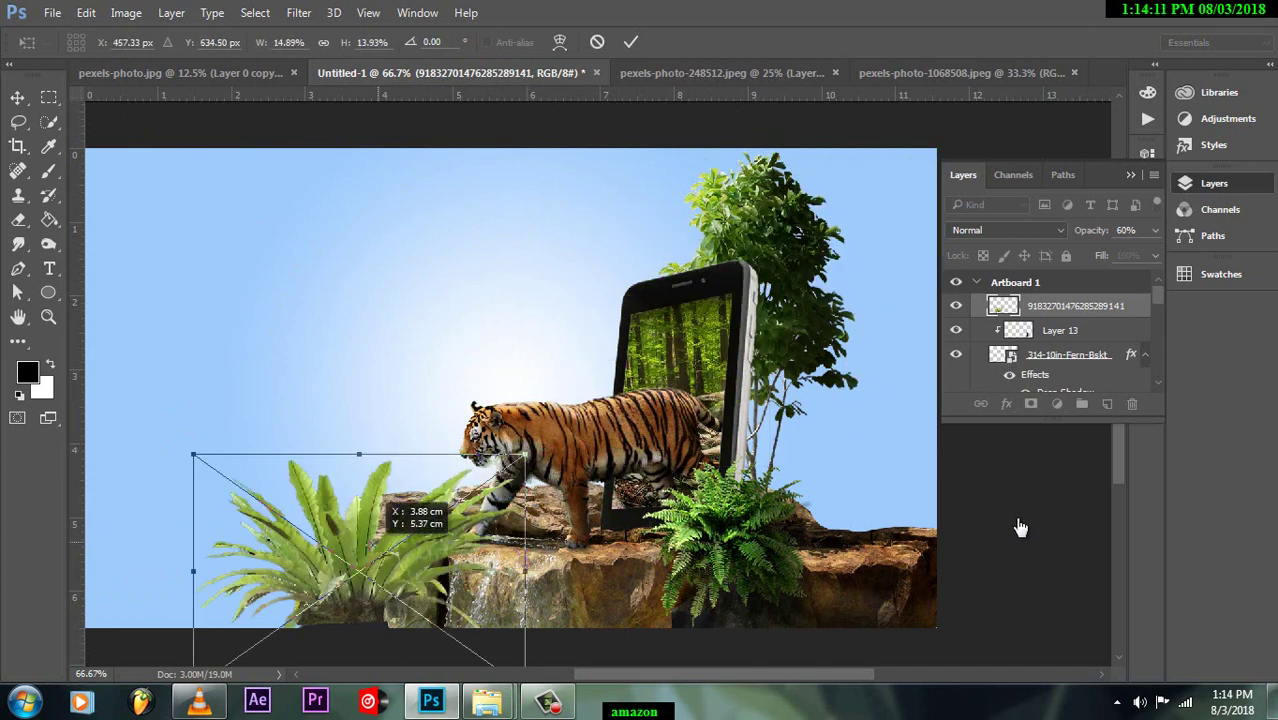
drag(479, 487, 470, 484)
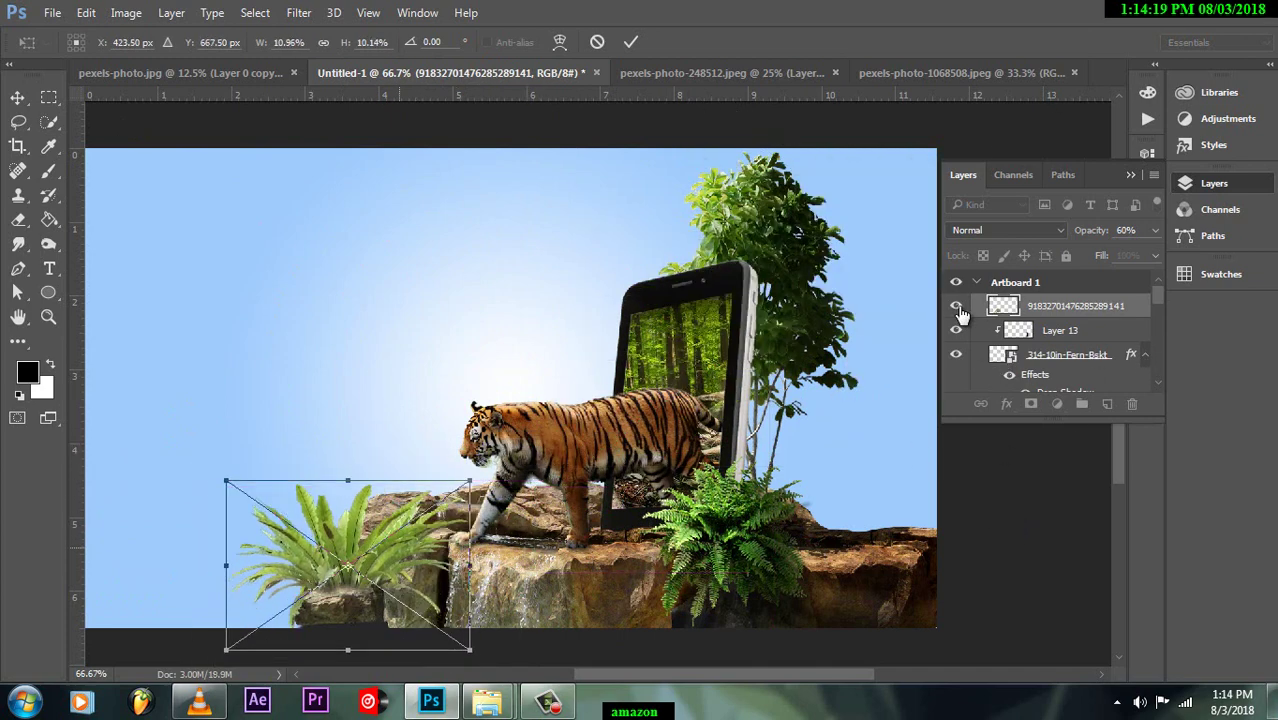
key(Return)
Step: Tint the plant with Hue/Saturation (Hue -13, Saturation +24) and add a new empty layer
key(b)
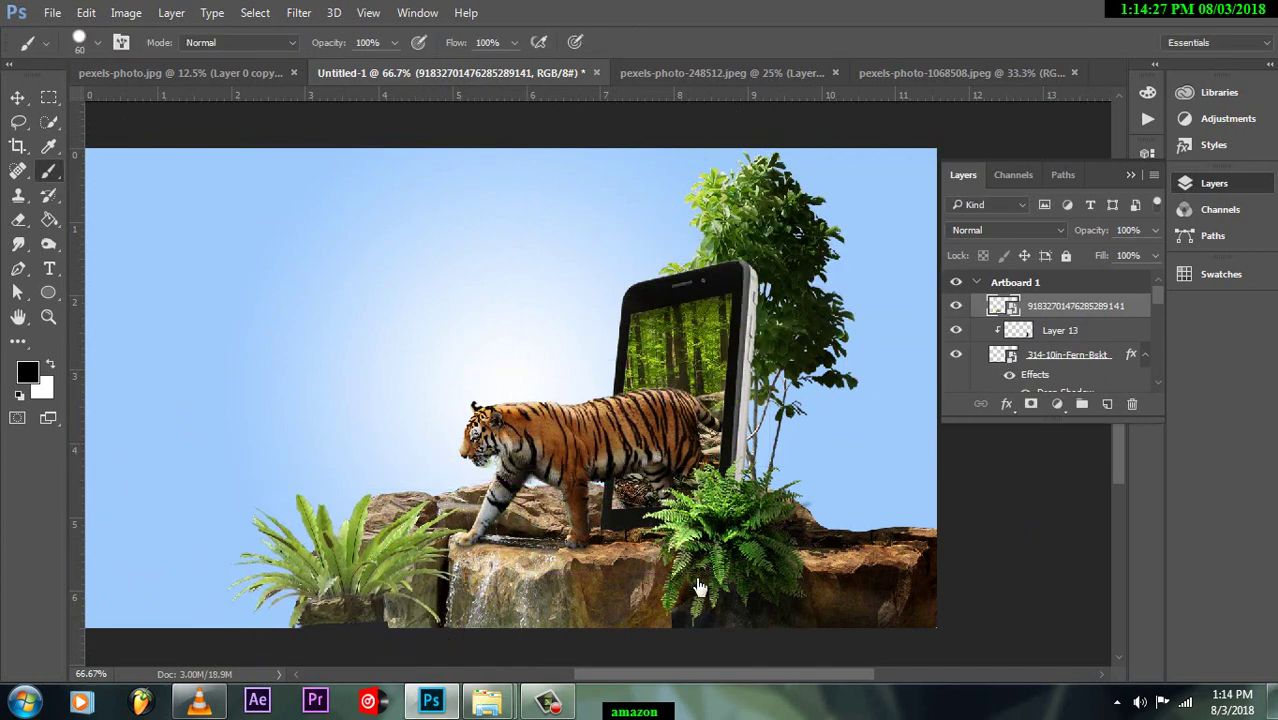
click(896, 455)
drag(1007, 308, 1035, 308)
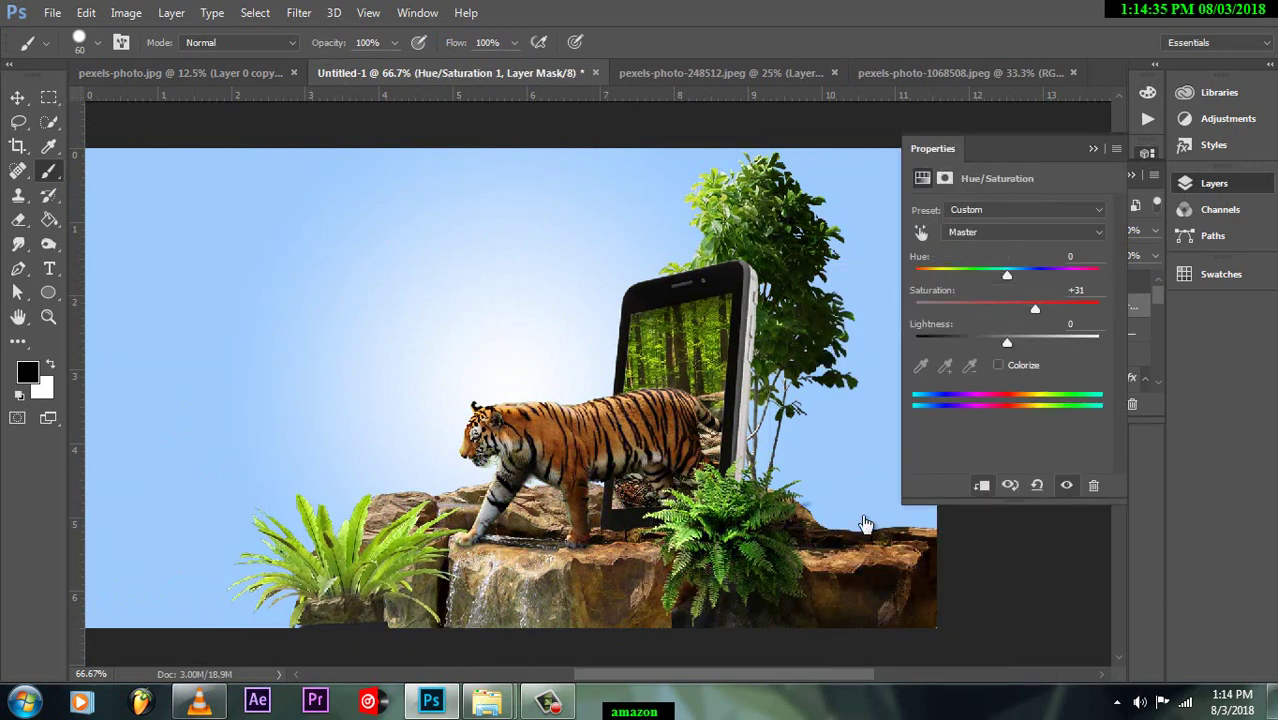
drag(1033, 443, 1072, 443)
drag(1024, 273, 994, 273)
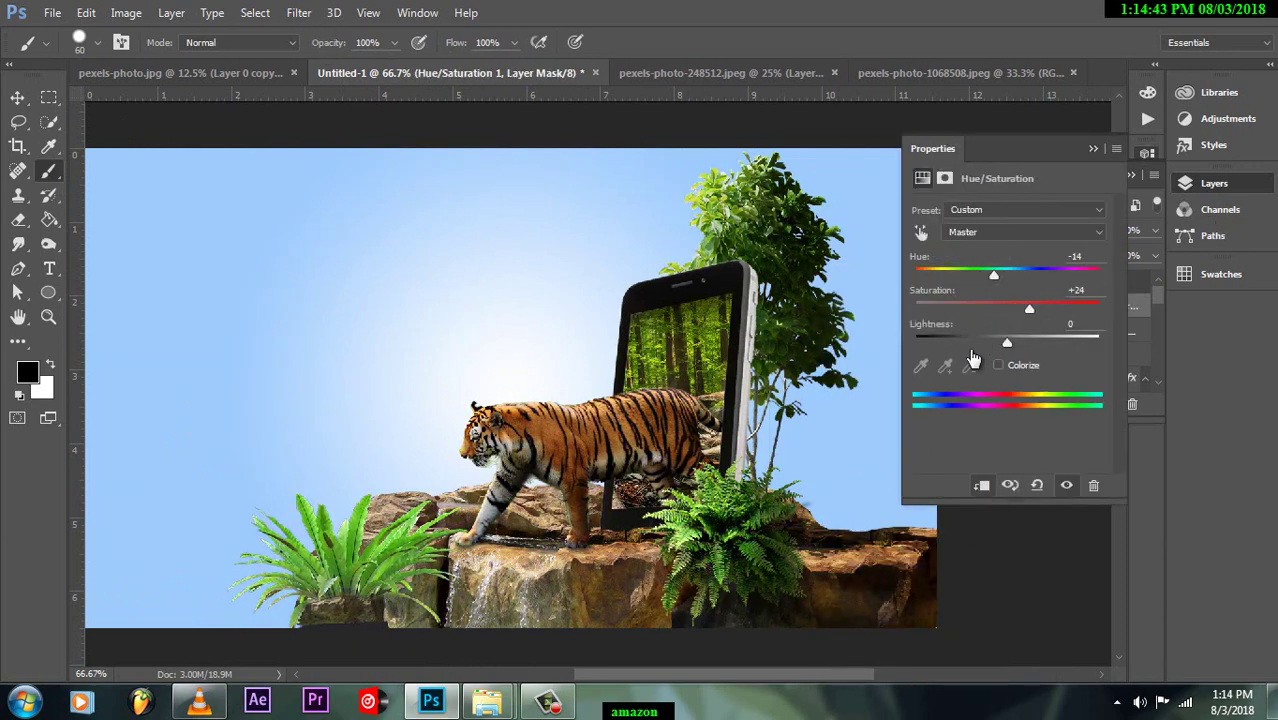
drag(1046, 308, 1029, 308)
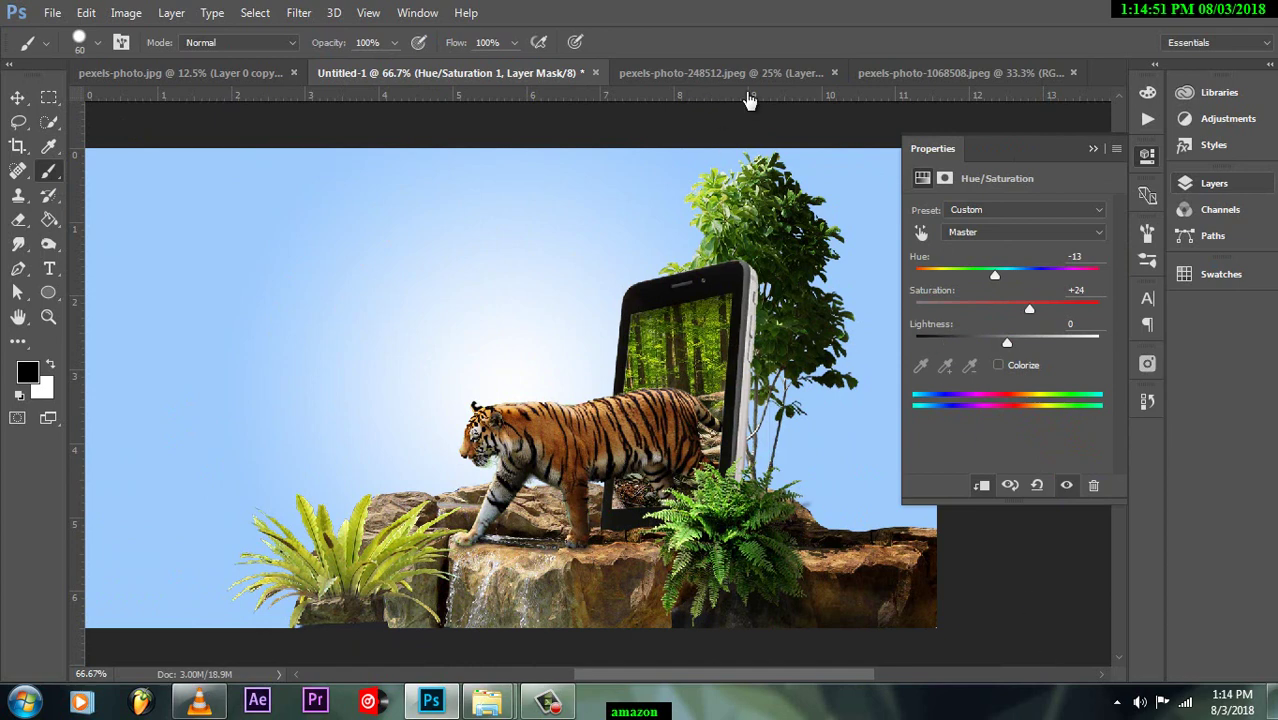
key(F7)
key(ctrl+shift+alt+n)
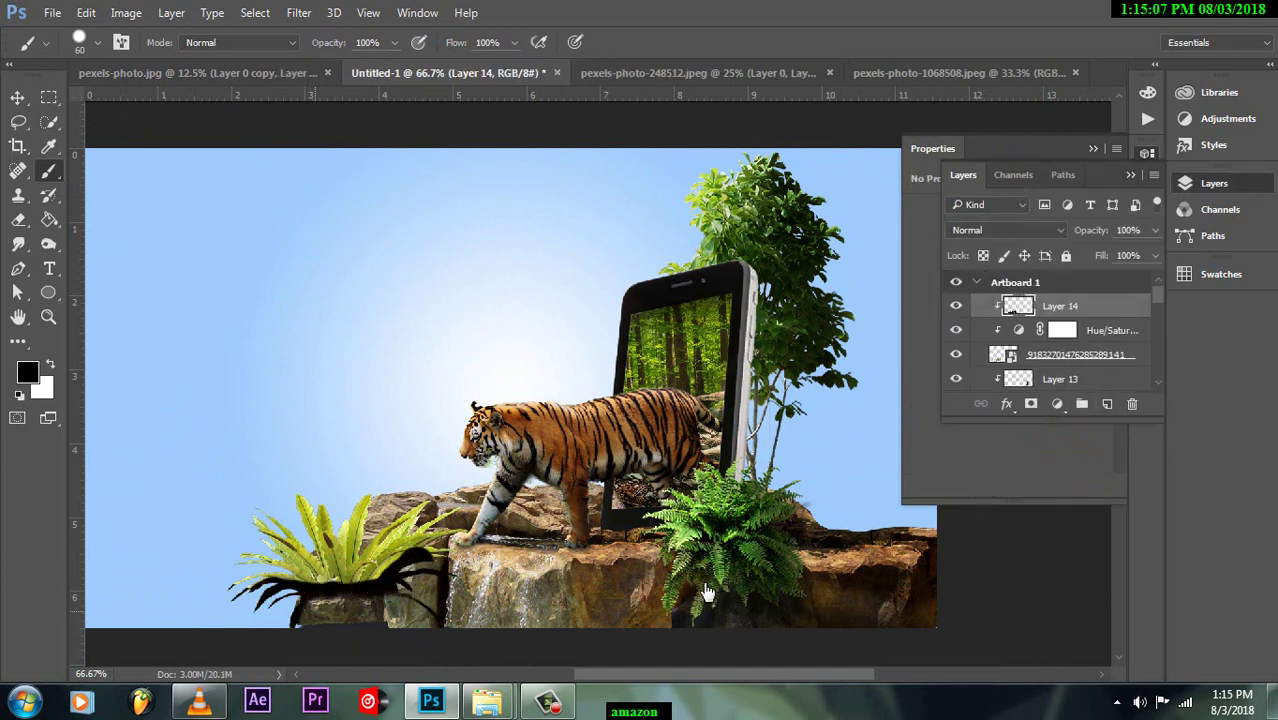
Step: Gaussian-blur the plant's shadow on Layer 14 and lower its opacity to 67%
key(alt+t)
key(b)
key(g)
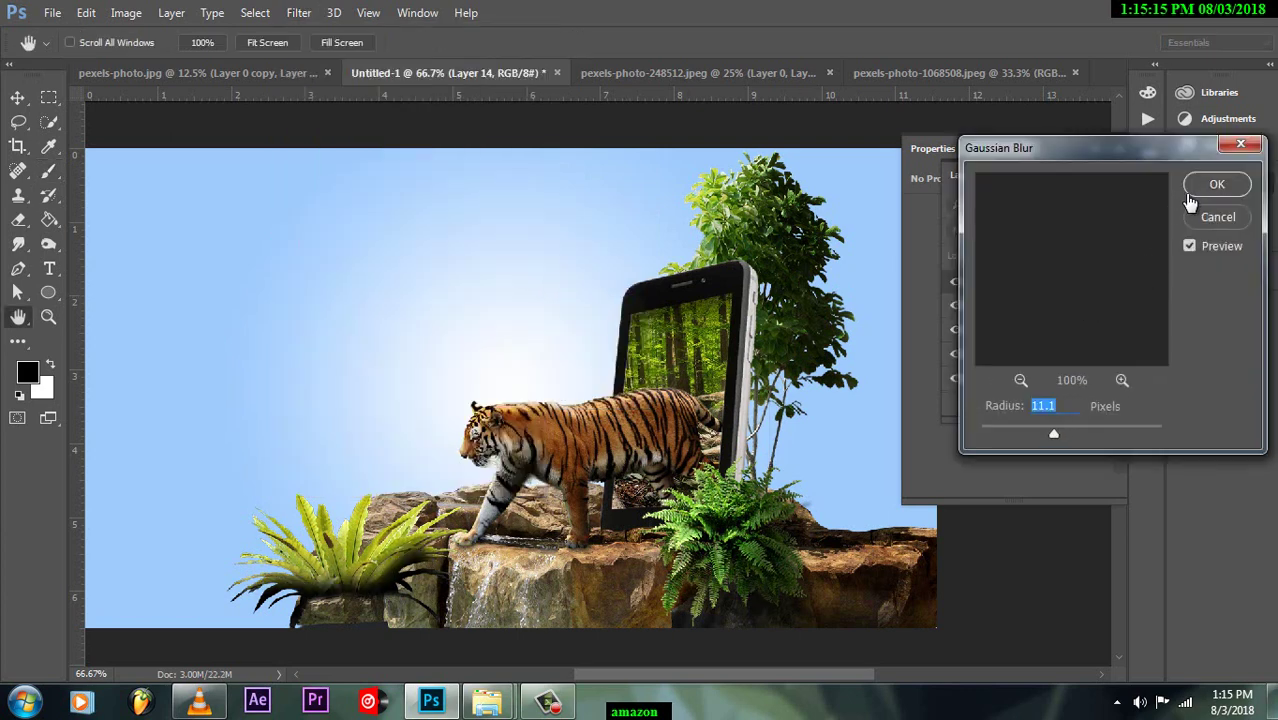
key(Return)
drag(1155, 230, 1145, 288)
click(1232, 188)
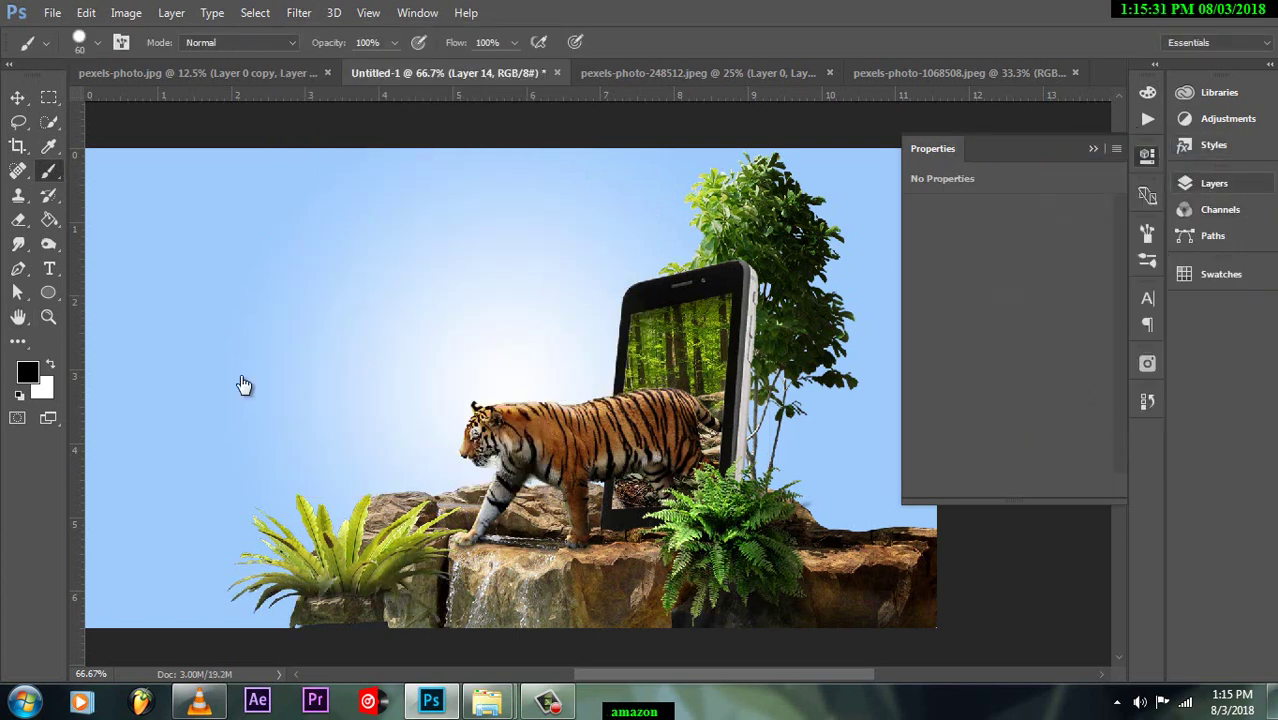
Step: Give the phone on Layer 2 a drop shadow
key(F7)
scroll(1050, 340, down, 3)
click(1087, 336)
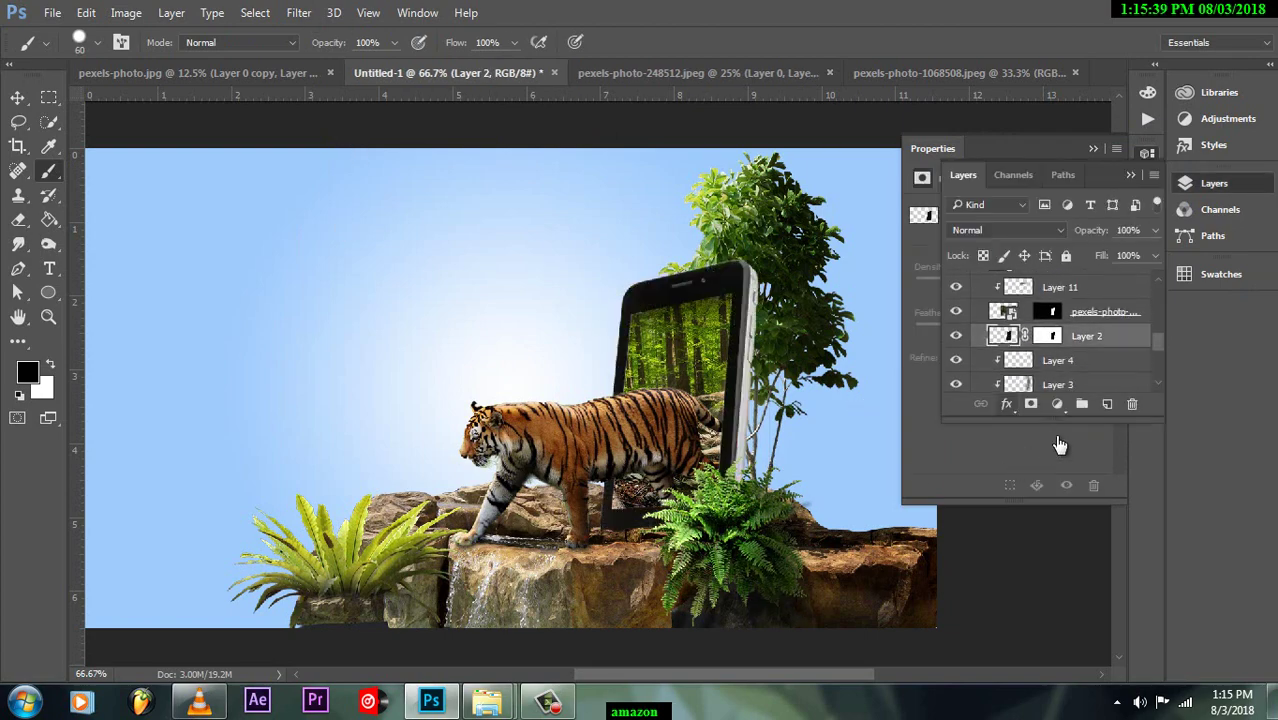
click(1006, 403)
click(1040, 645)
drag(440, 43, 1120, 169)
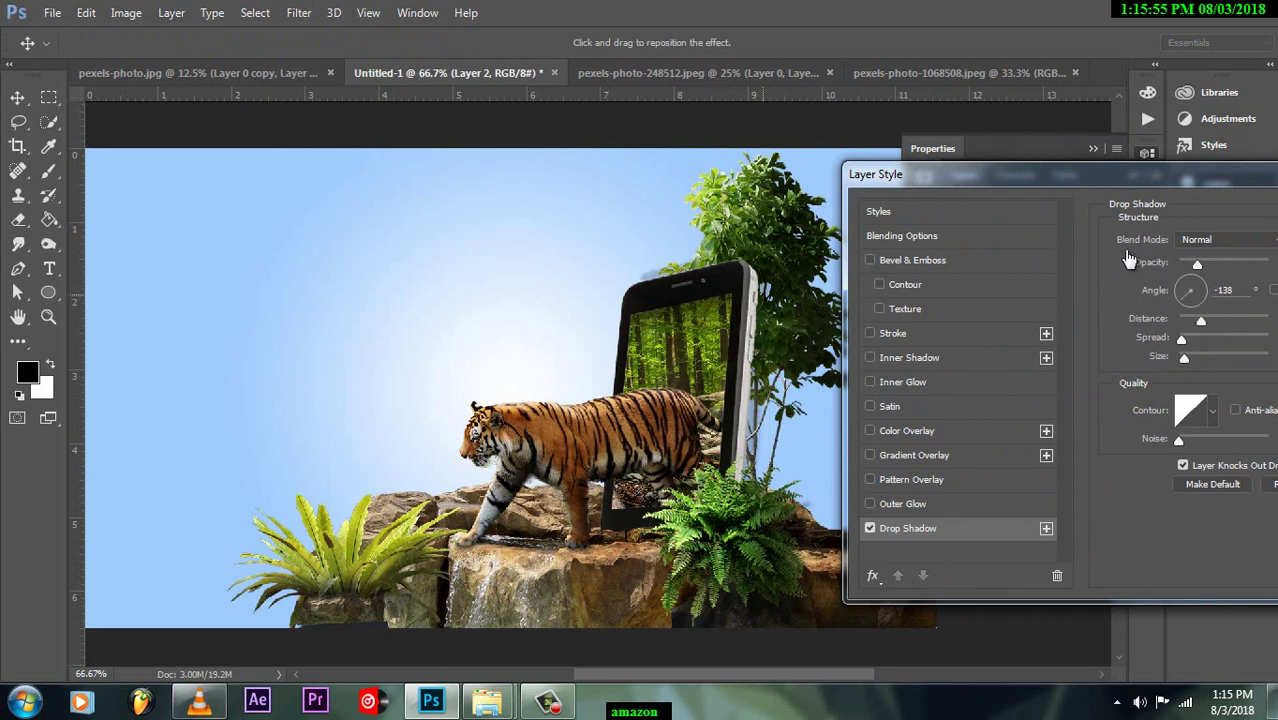
click(1184, 209)
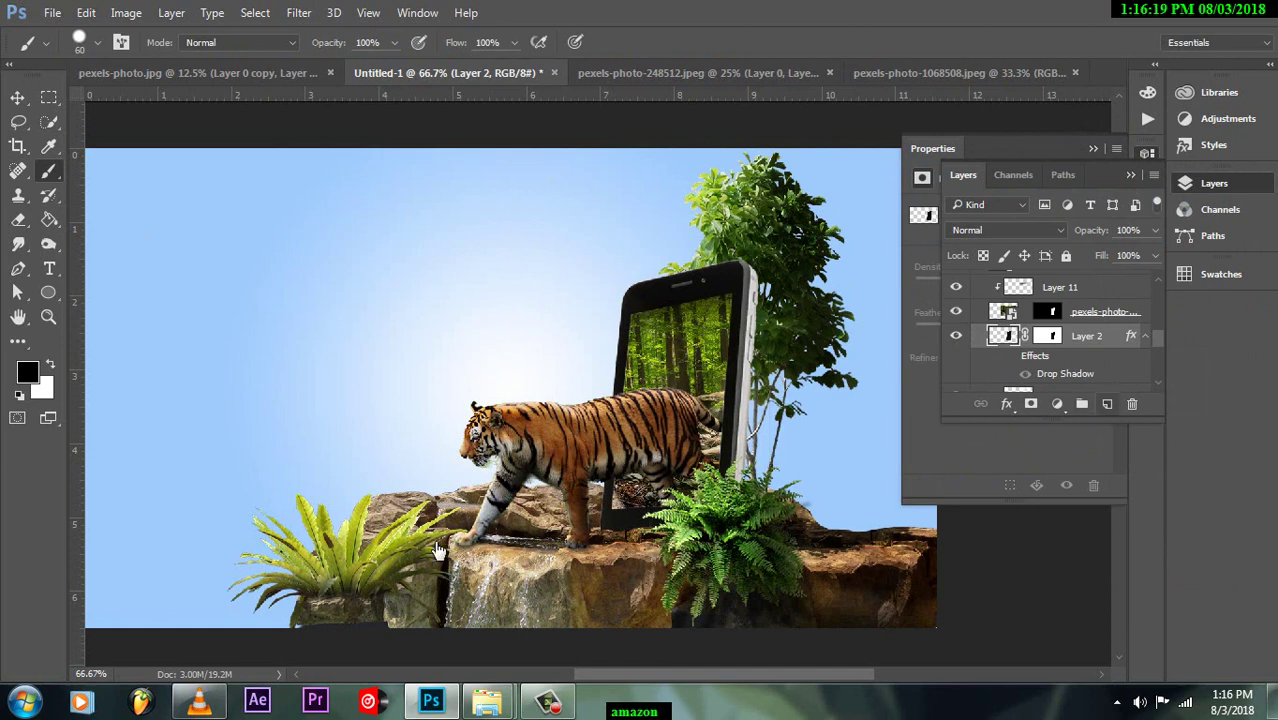
Step: Apply an 11.1-pixel Gaussian Blur to the shading on Layer 15
key(alt+bracketleft)
key(alt+bracketleft)
key(alt+bracketleft)
key(alt+bracketleft)
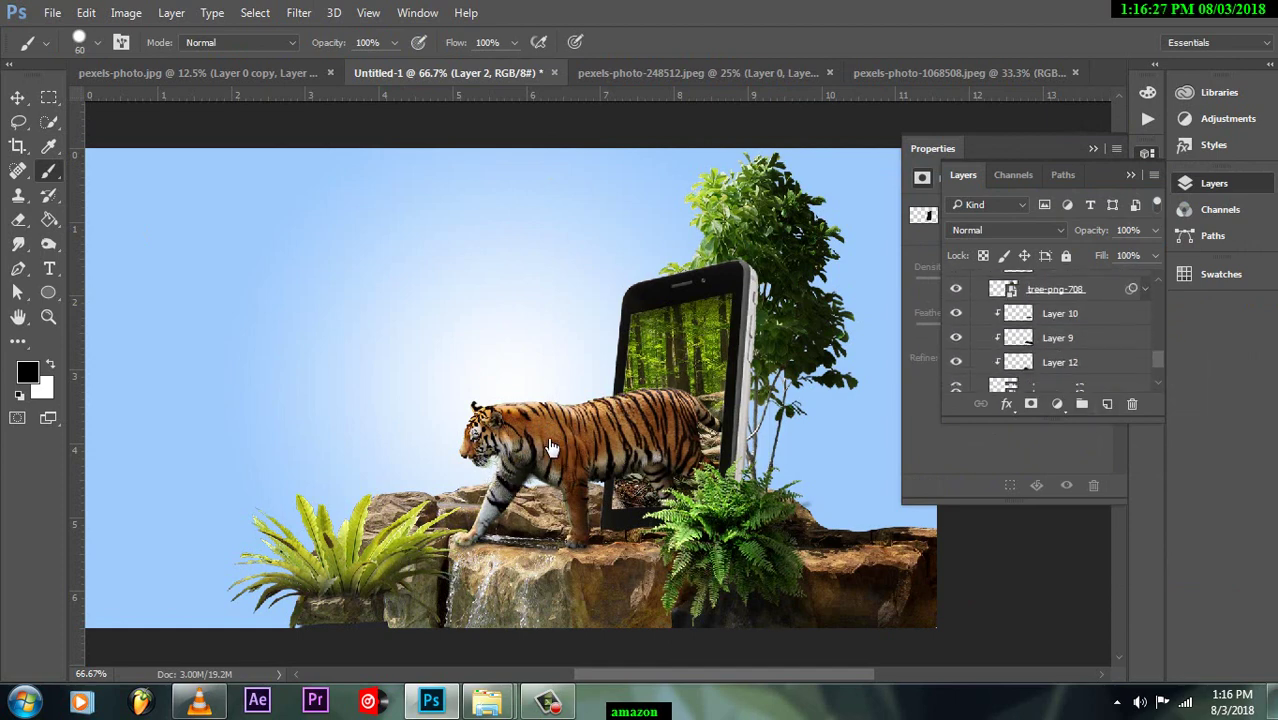
key(alt+bracketleft)
key(alt+bracketleft)
key(alt+bracketleft)
key(alt+bracketleft)
key(alt+bracketleft)
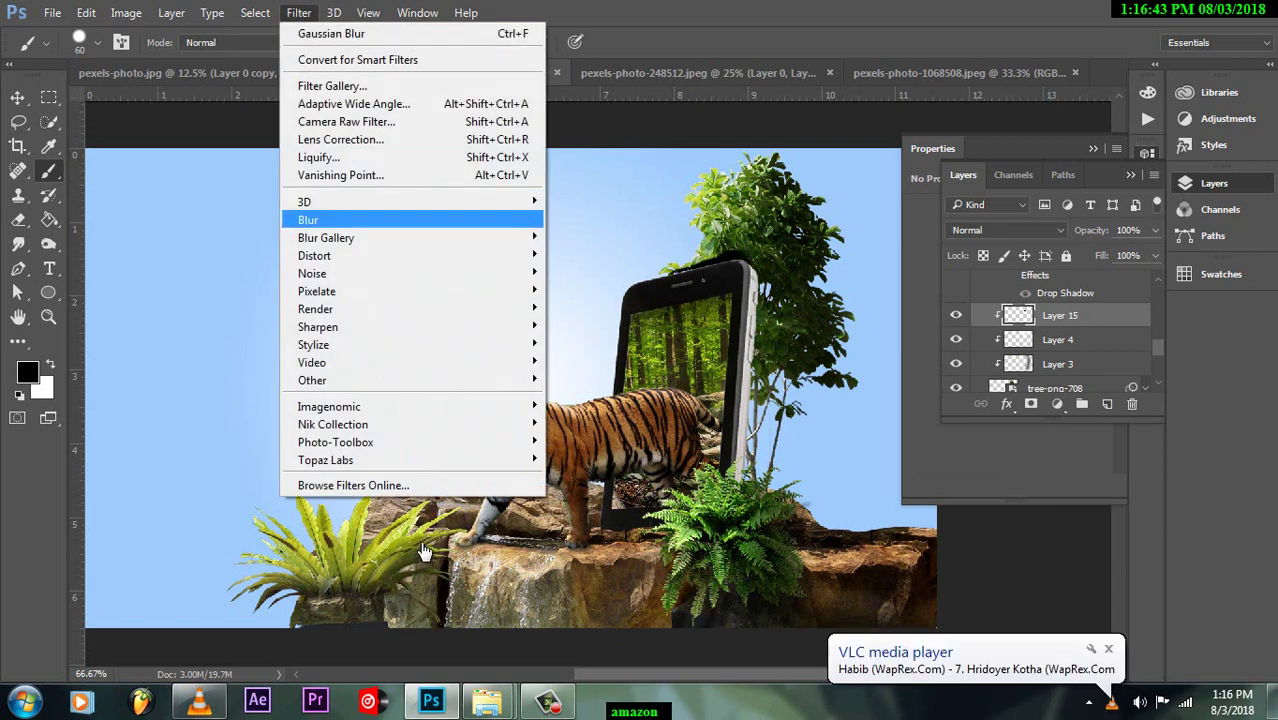
key(alt+t)
key(b)
key(Right)
key(g)
key(Return)
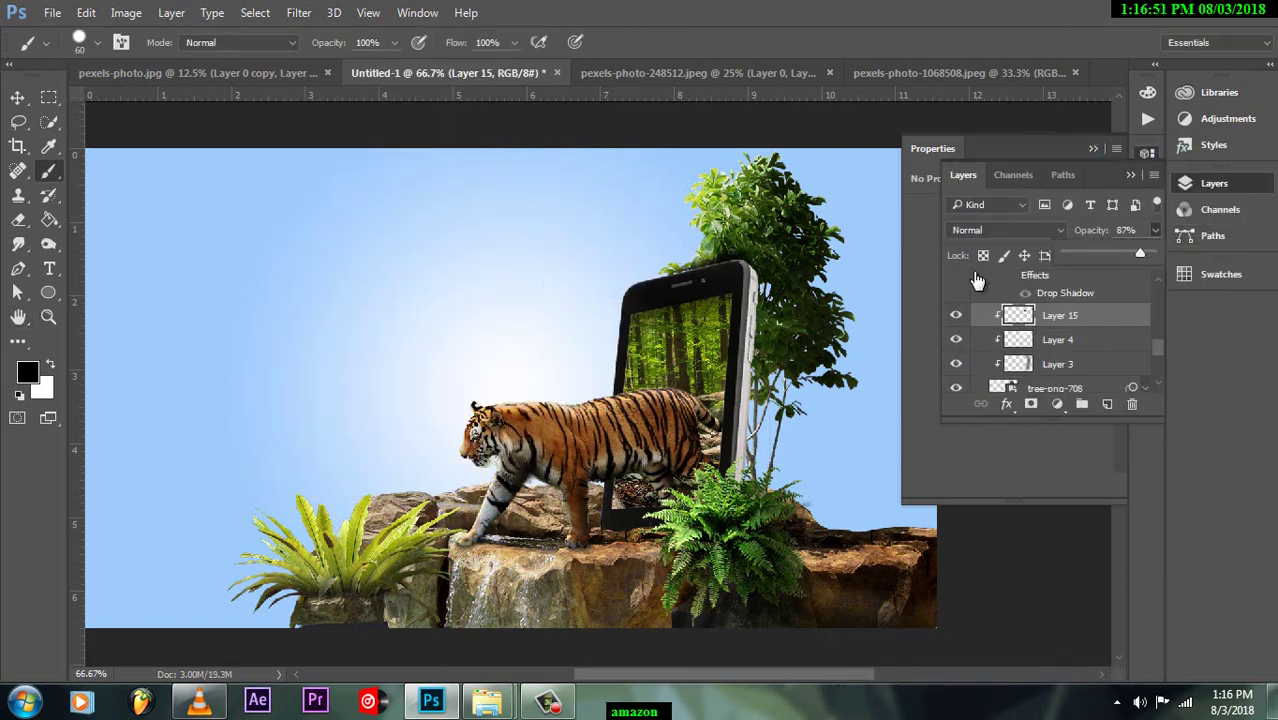
key(F7)
key(F7)
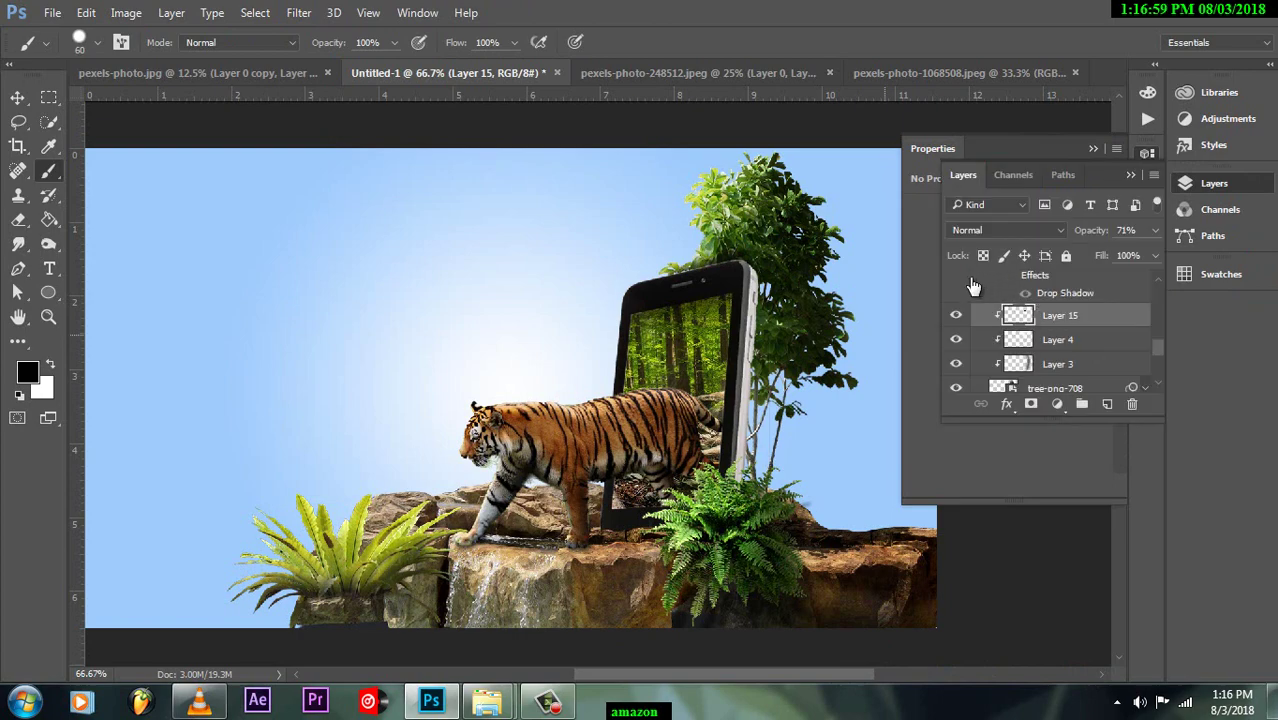
key(F7)
key(ctrl+minus)
Step: Place pexels-photo-109568 embedded, listing all file formats, and shrink it
key(alt+f)
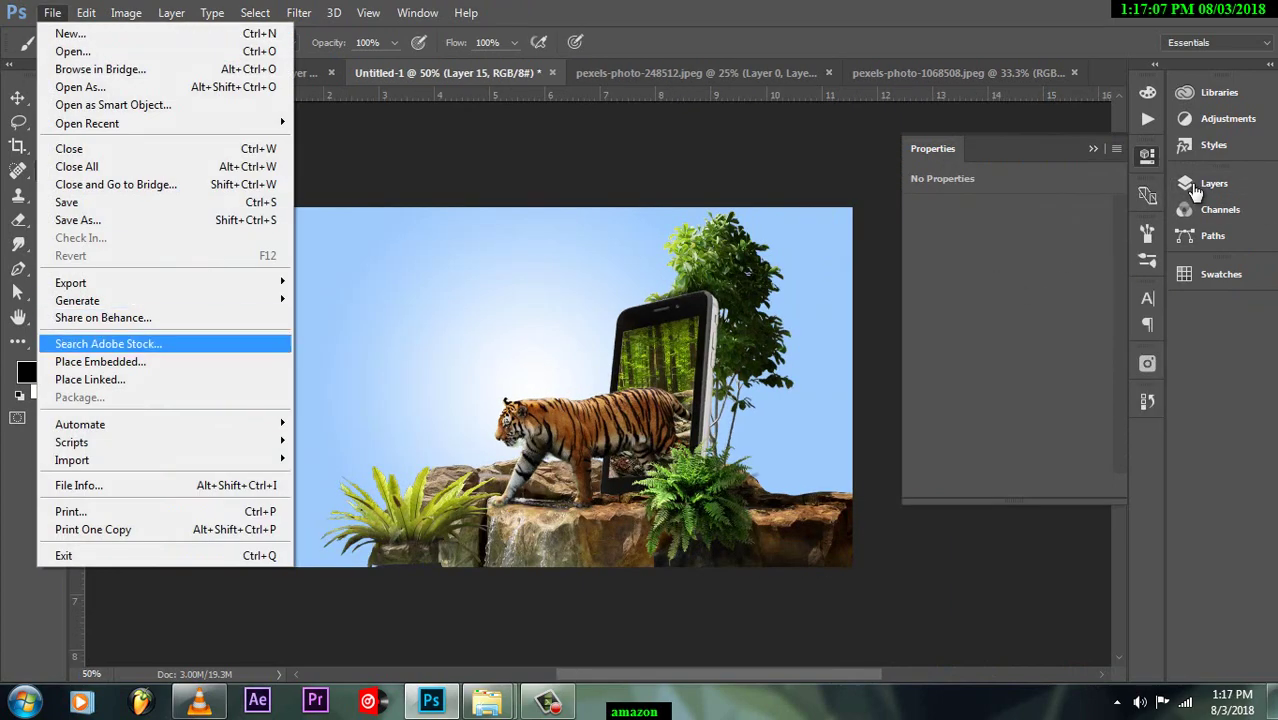
key(l)
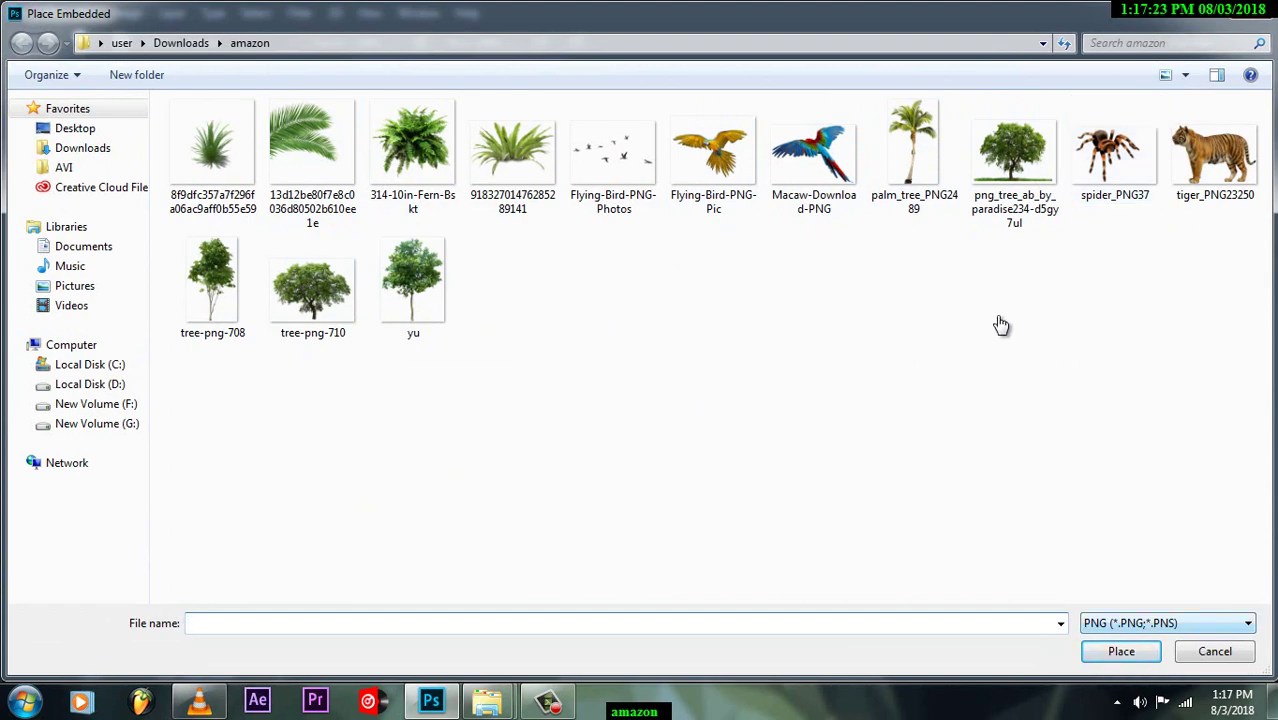
key(alt+Down)
key(End)
key(Return)
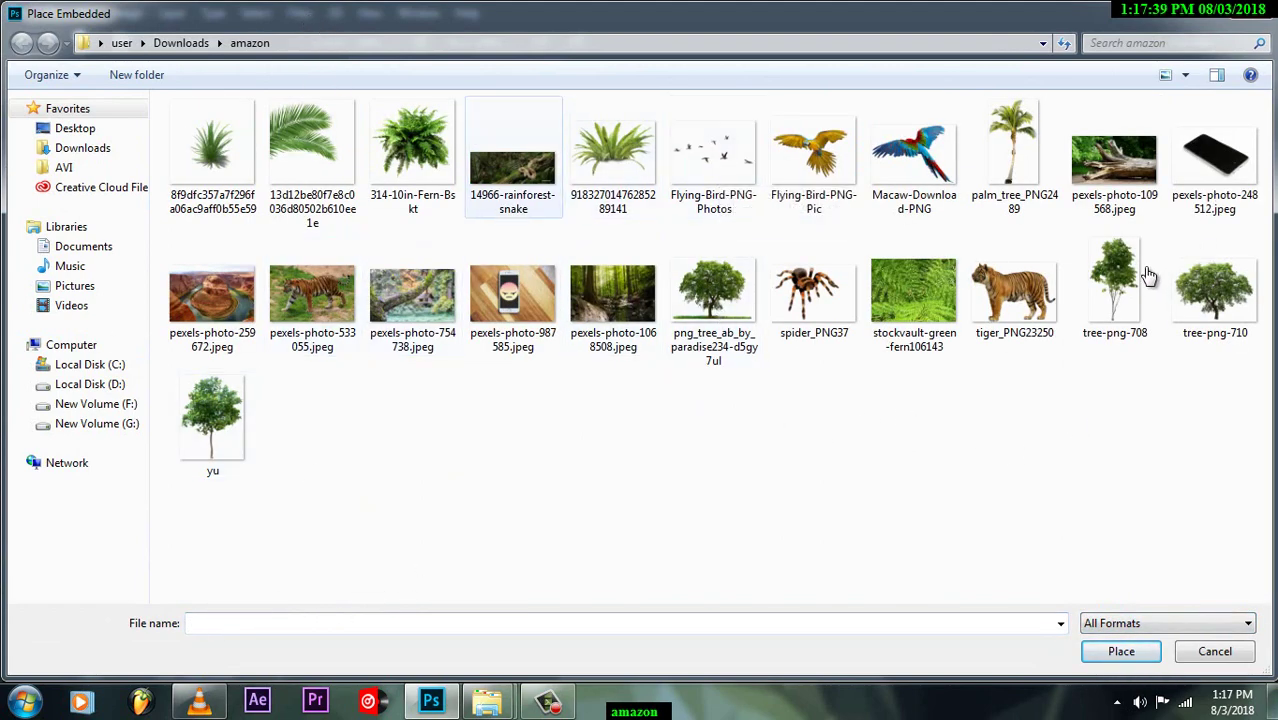
double_click(1114, 160)
mouse_move(1213, 190)
mouse_down()
mouse_move(1228, 162)
mouse_move(965, 347)
mouse_move(420, 300)
mouse_up()
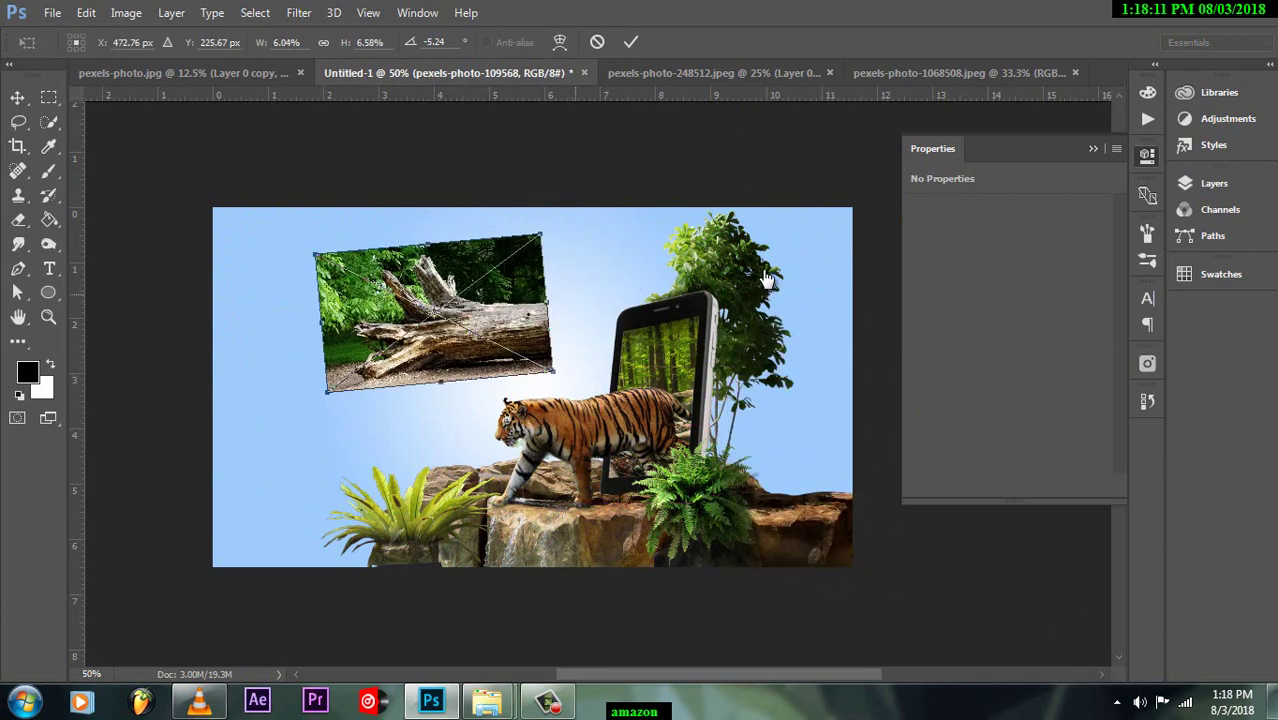
key(Return)
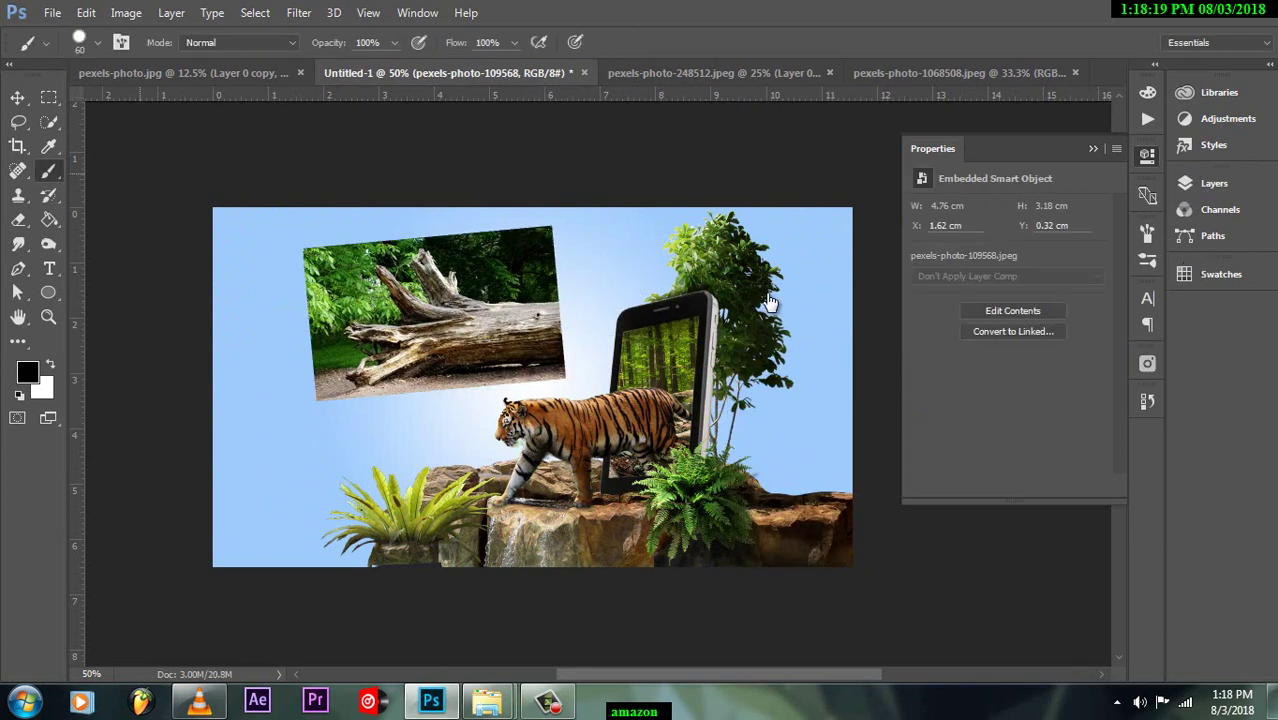
Step: Add a layer mask to the trunk photo and mask out the grass beside the trunk
key(F7)
click(1031, 403)
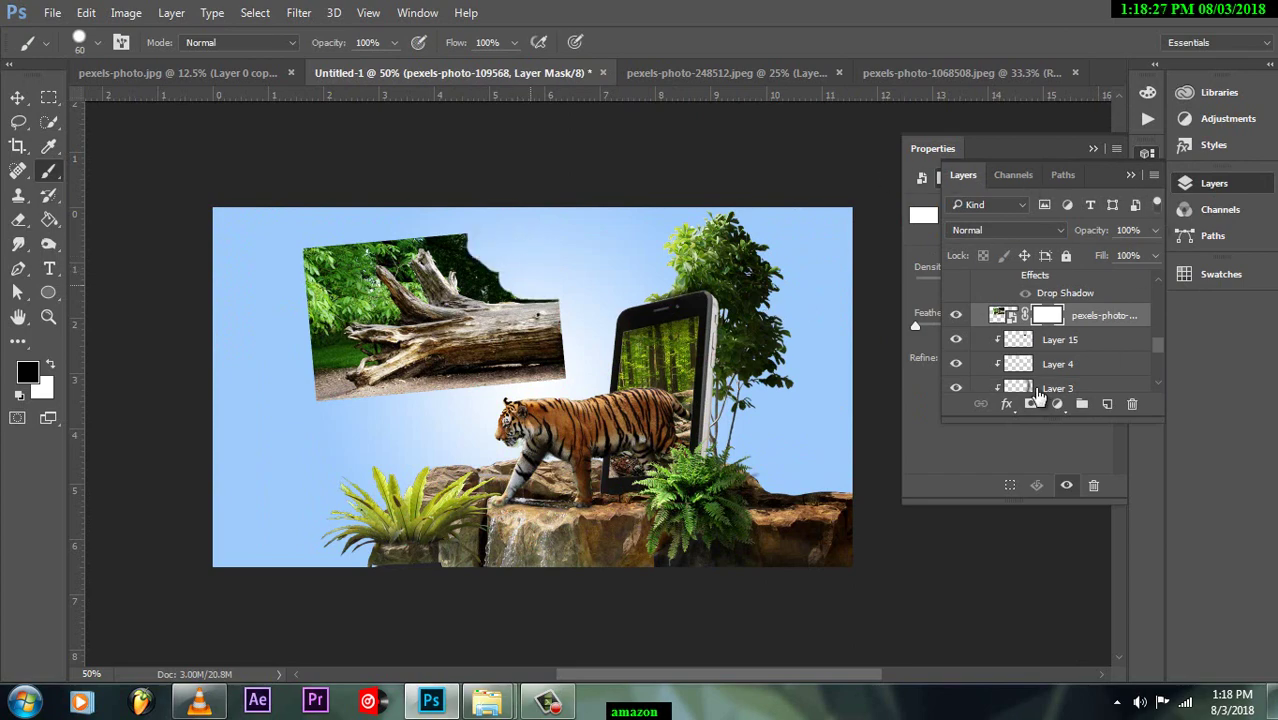
key(ctrl+1)
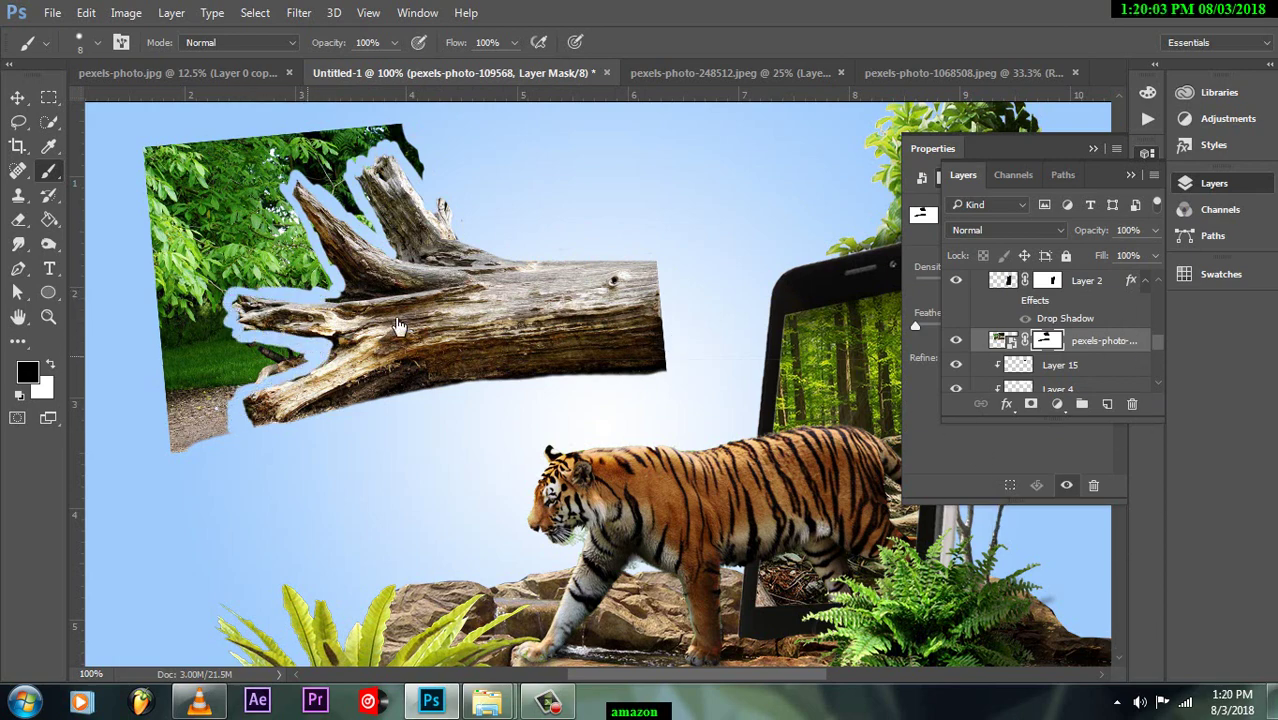
key(l)
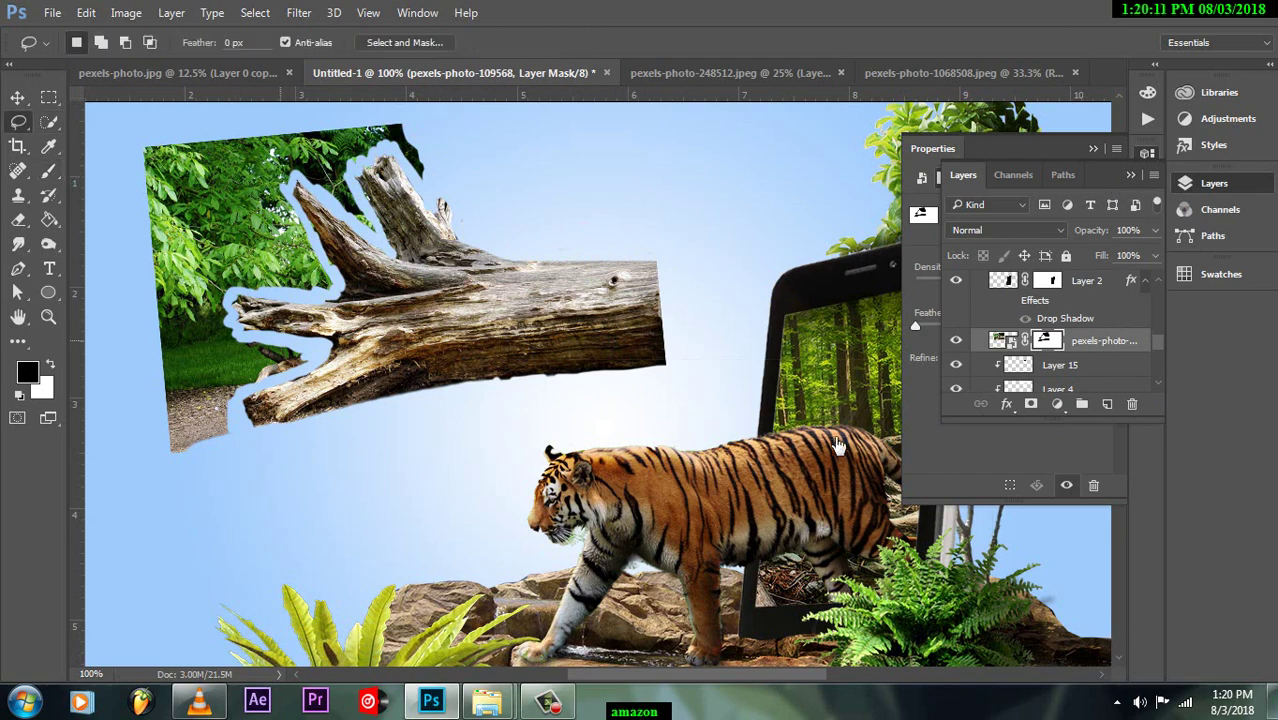
key(ctrl+BackSpace)
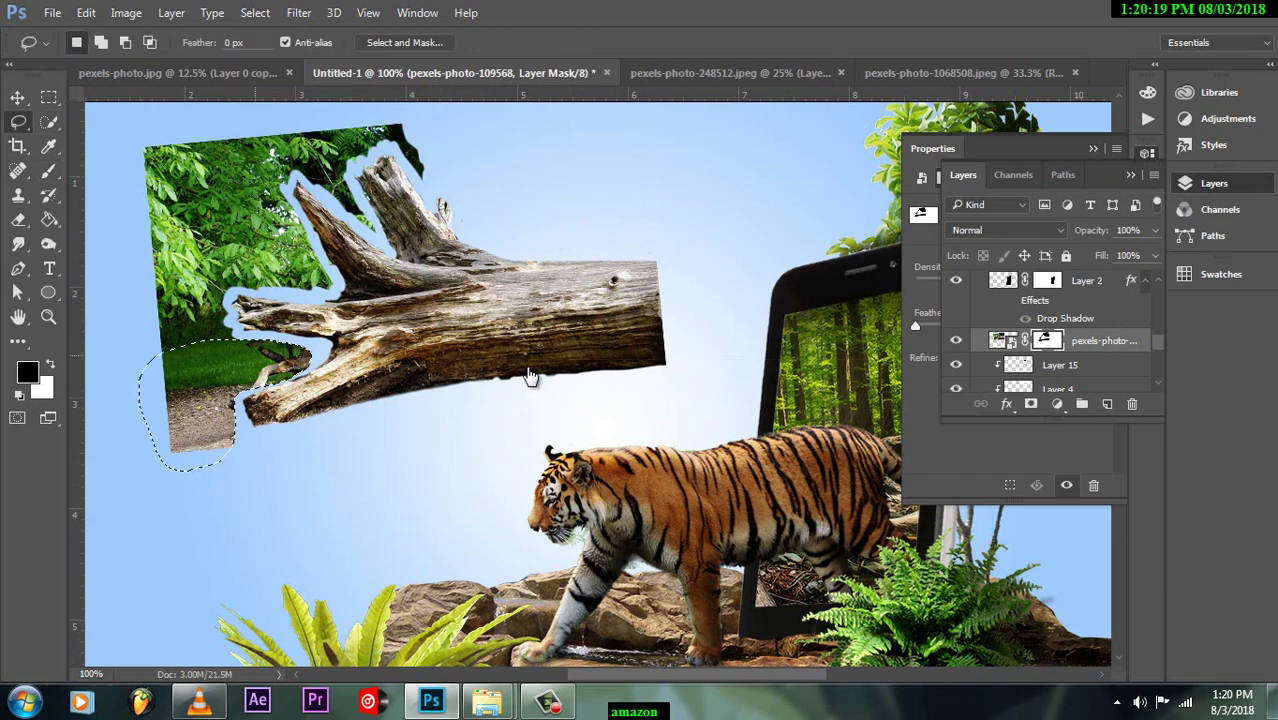
key(b)
drag(190, 370, 270, 430)
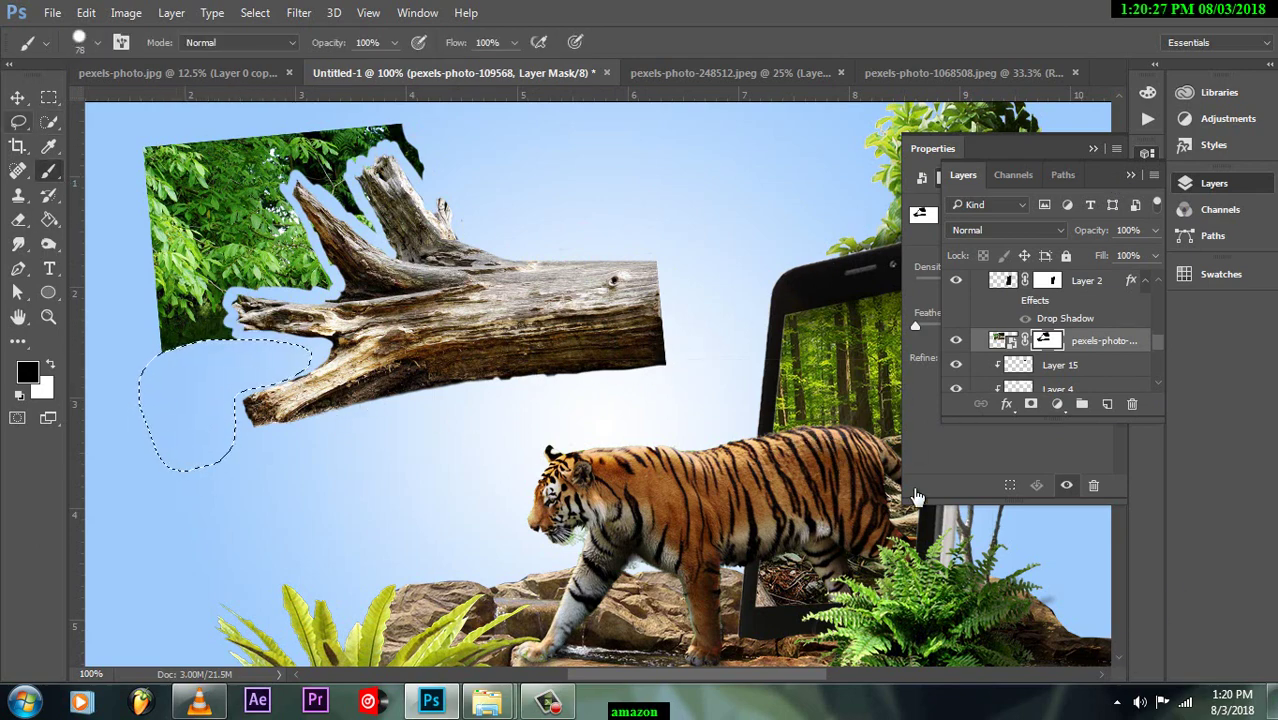
Step: Mask out the leafy area and green leaf corner left of the trunk
key(l)
drag(187, 128, 238, 358)
key(alt+BackSpace)
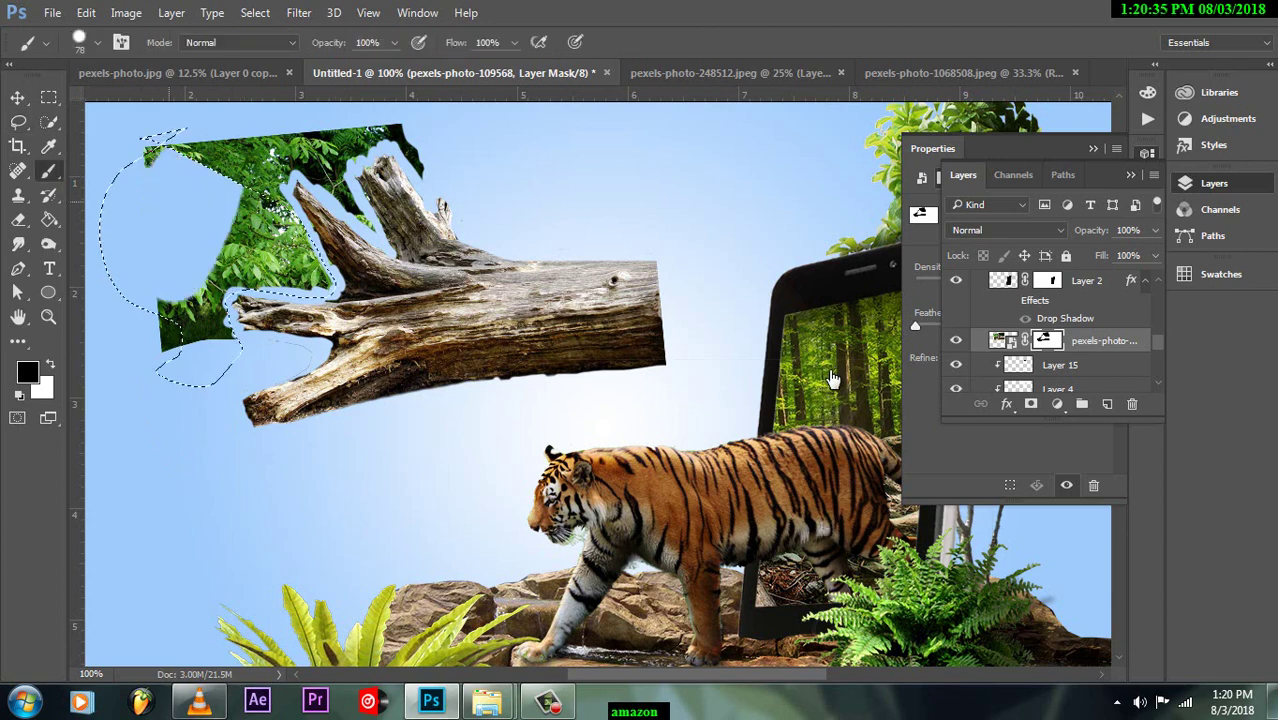
key(m)
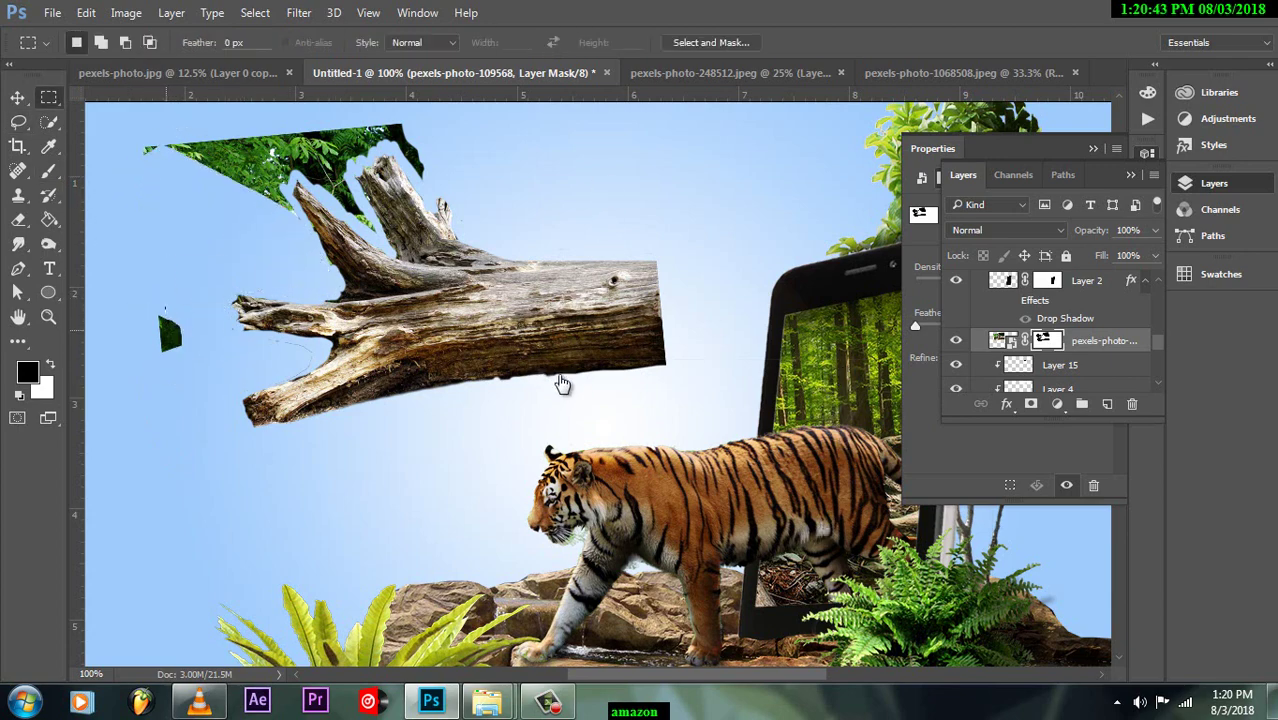
key(b)
drag(160, 148, 292, 185)
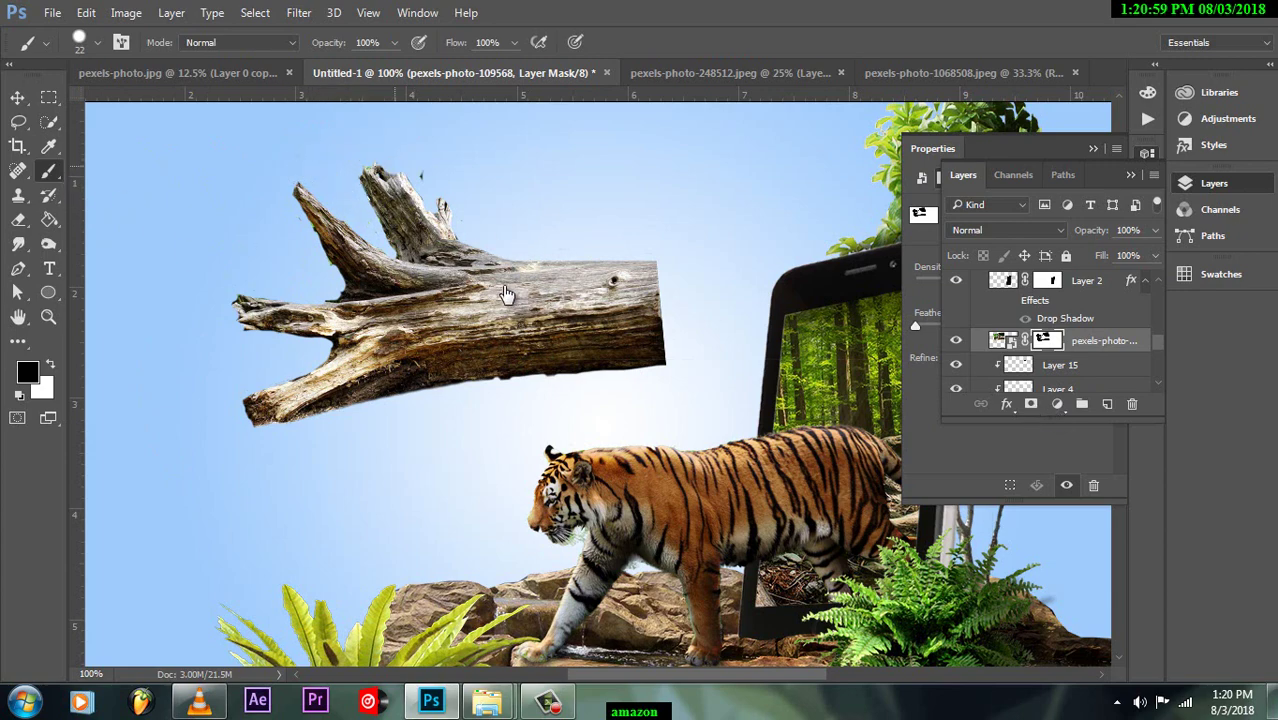
Step: Move the trunk, clip it, and rotate it behind the fern
key(v)
scroll(483, 259, down, 1)
drag(483, 259, 365, 365)
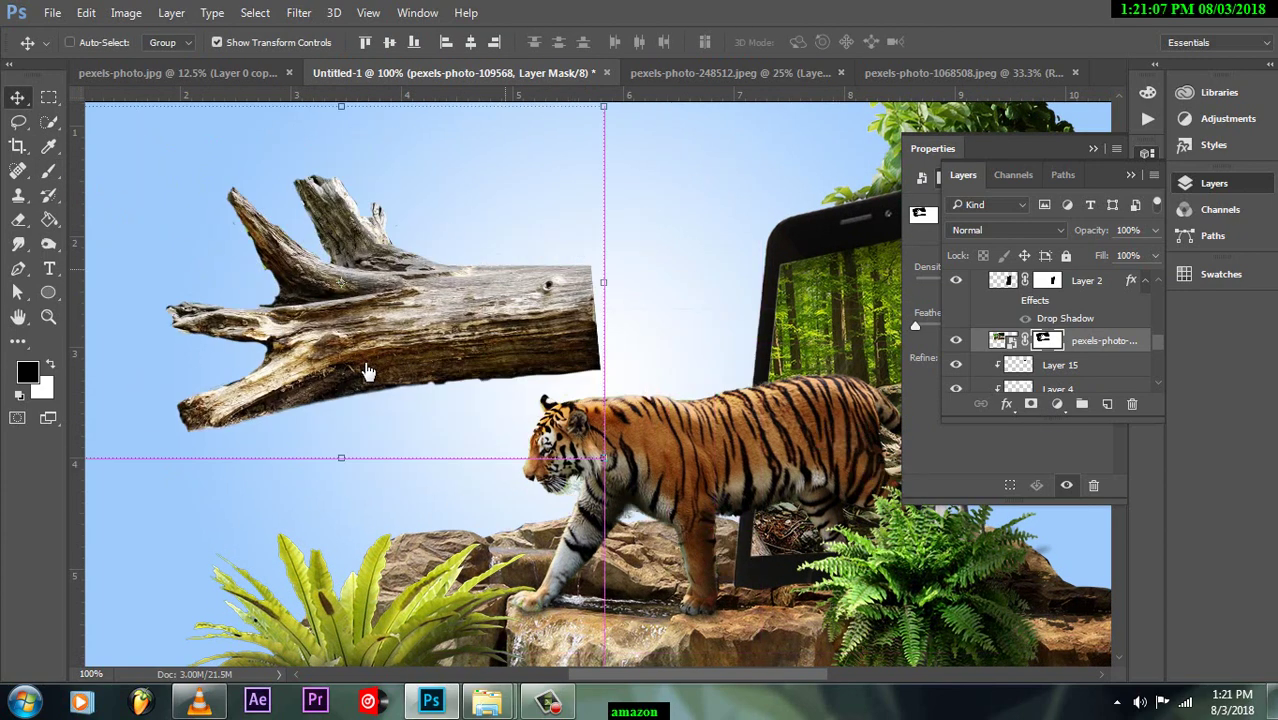
key(ctrl+alt+g)
drag(513, 163, 208, 243)
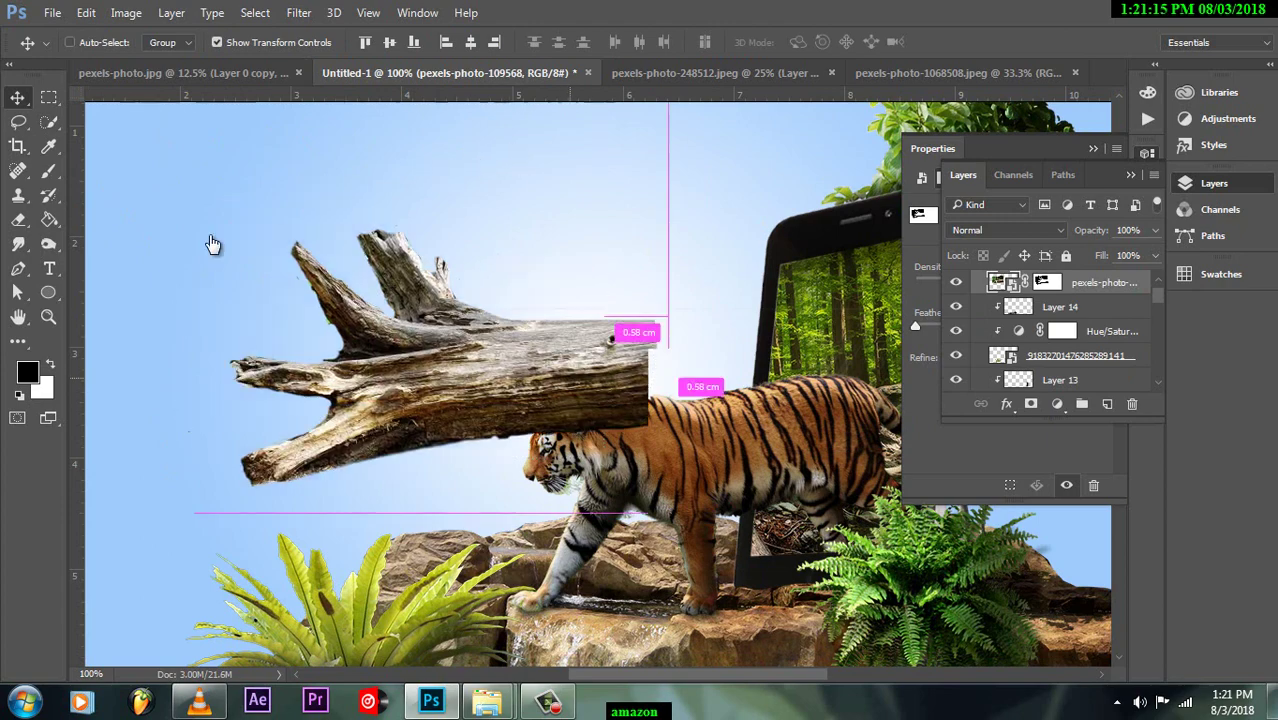
scroll(157, 436, down, 3)
key(ctrl+t)
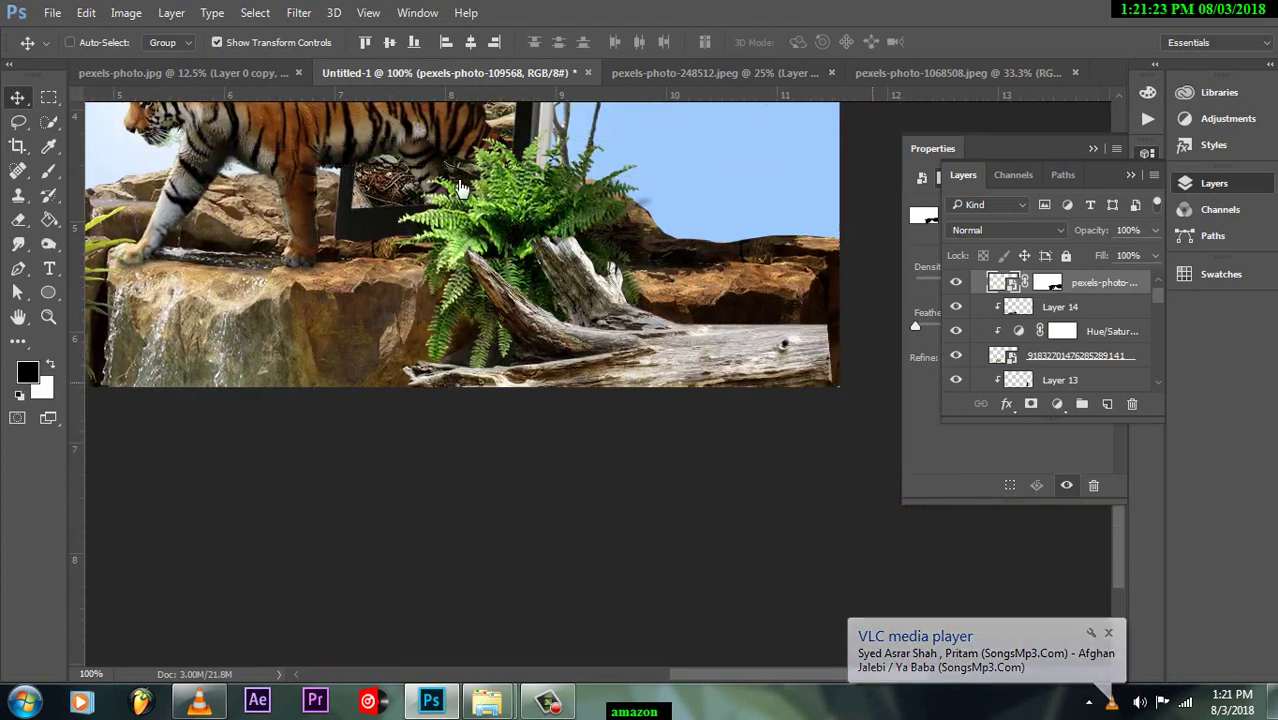
mouse_move(560, 330)
mouse_down()
mouse_move(480, 180)
mouse_move(880, 335)
mouse_up()
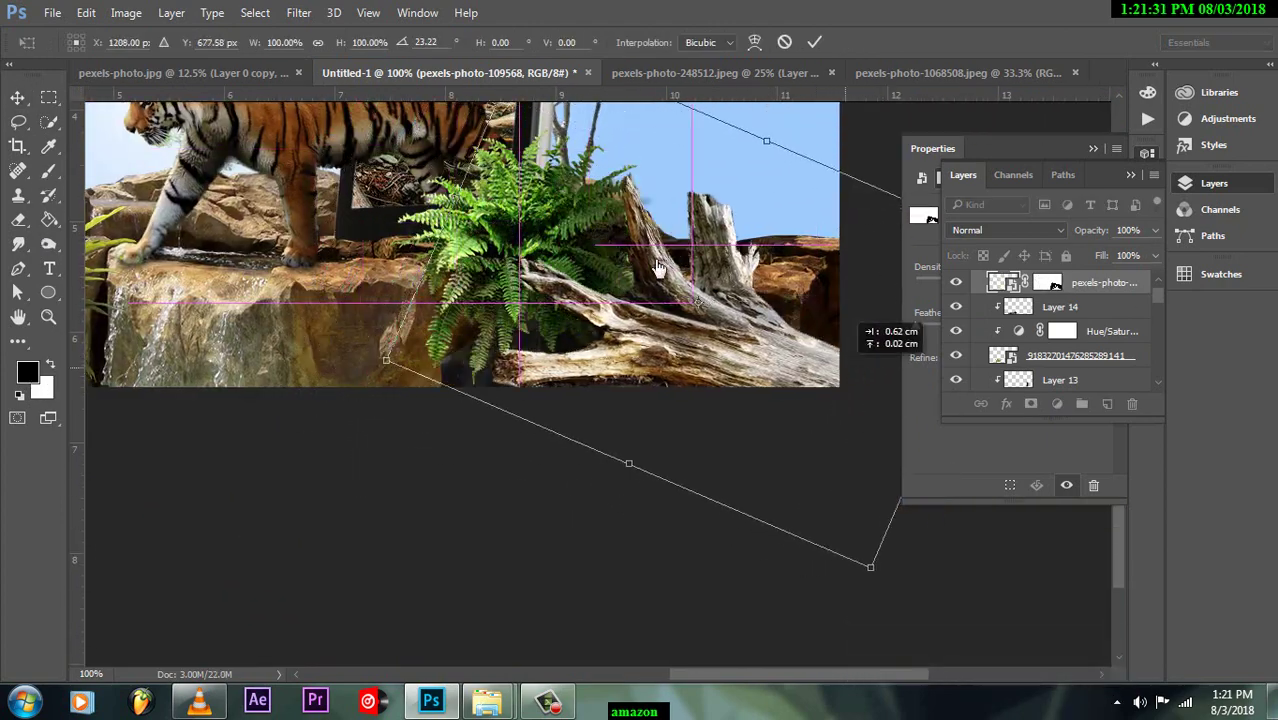
key(Return)
Step: Rotate the trunk to about -65° and shift it right and down into place
key(ctrl+plus)
key(ctrl+minus)
key(ctrl+minus)
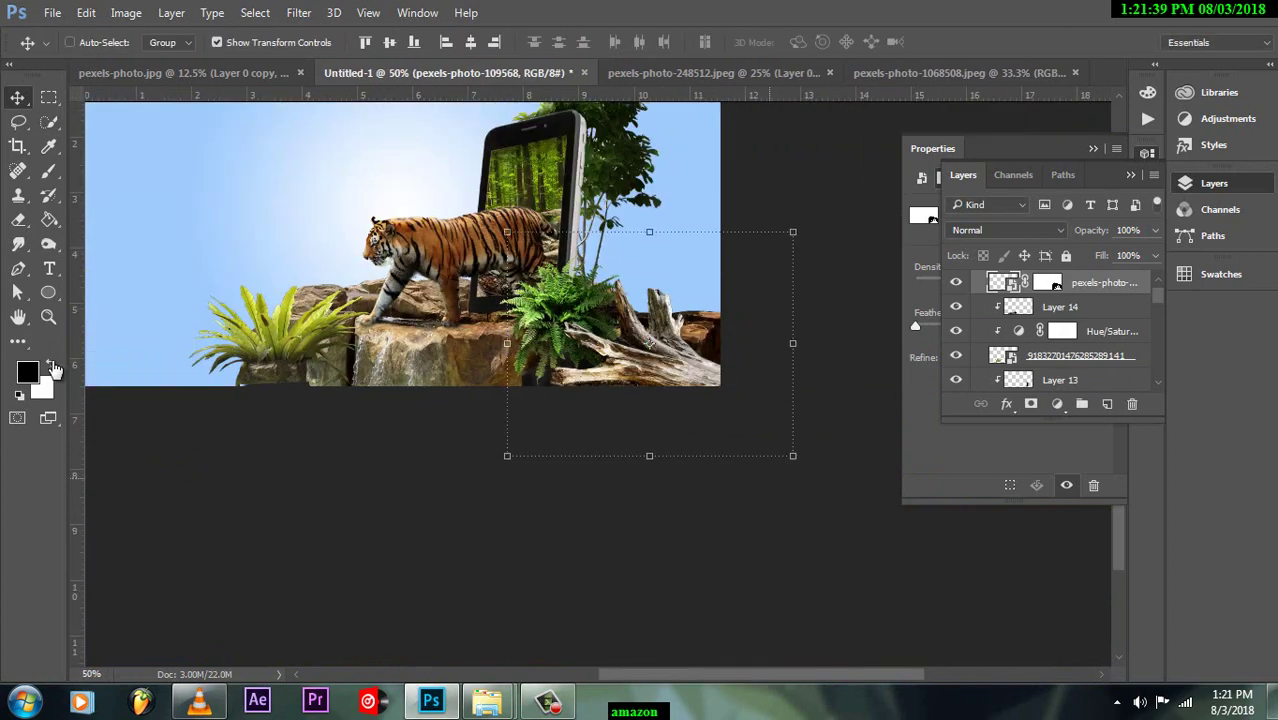
drag(810, 215, 462, 208)
drag(812, 210, 838, 226)
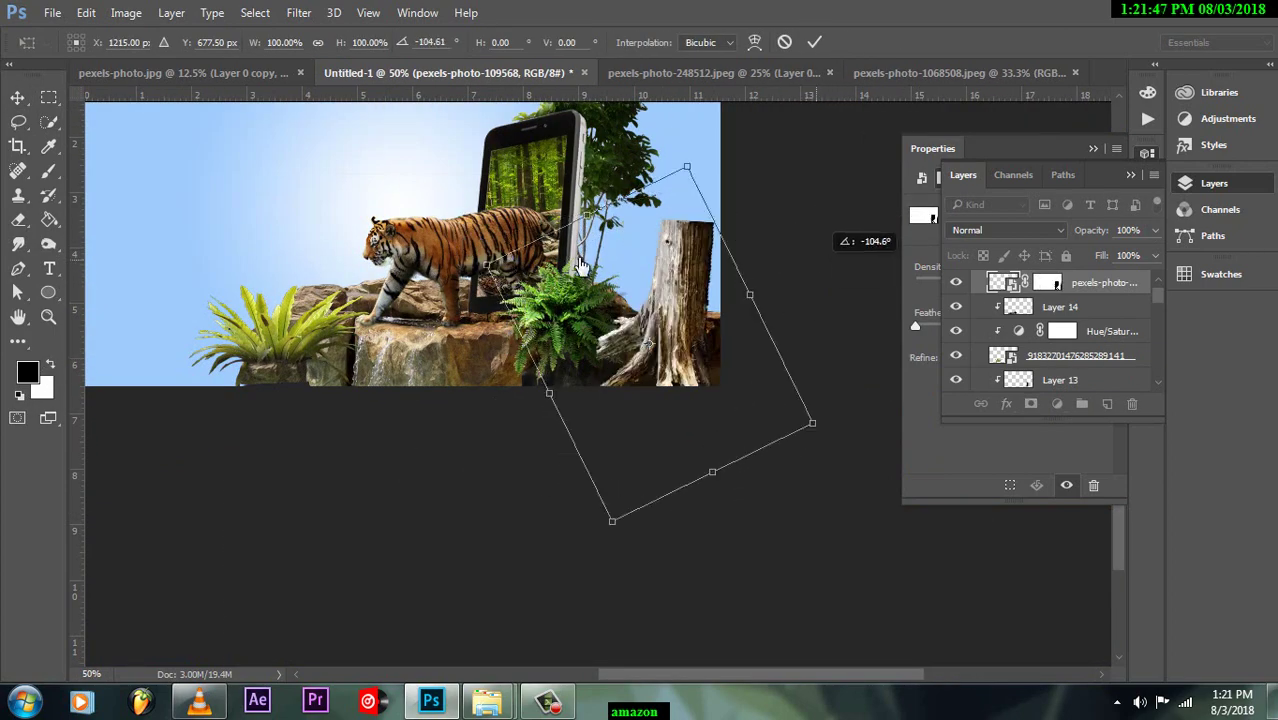
drag(745, 290, 801, 326)
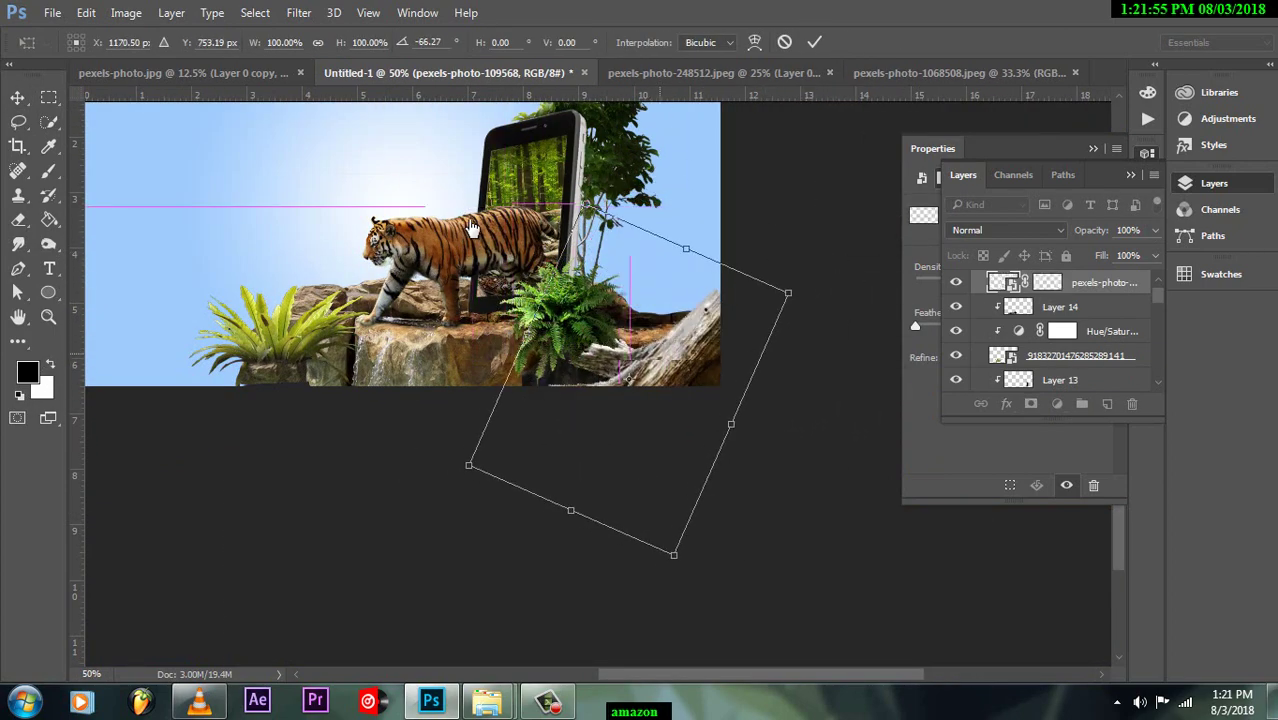
drag(474, 238, 451, 196)
key(Return)
drag(690, 292, 712, 276)
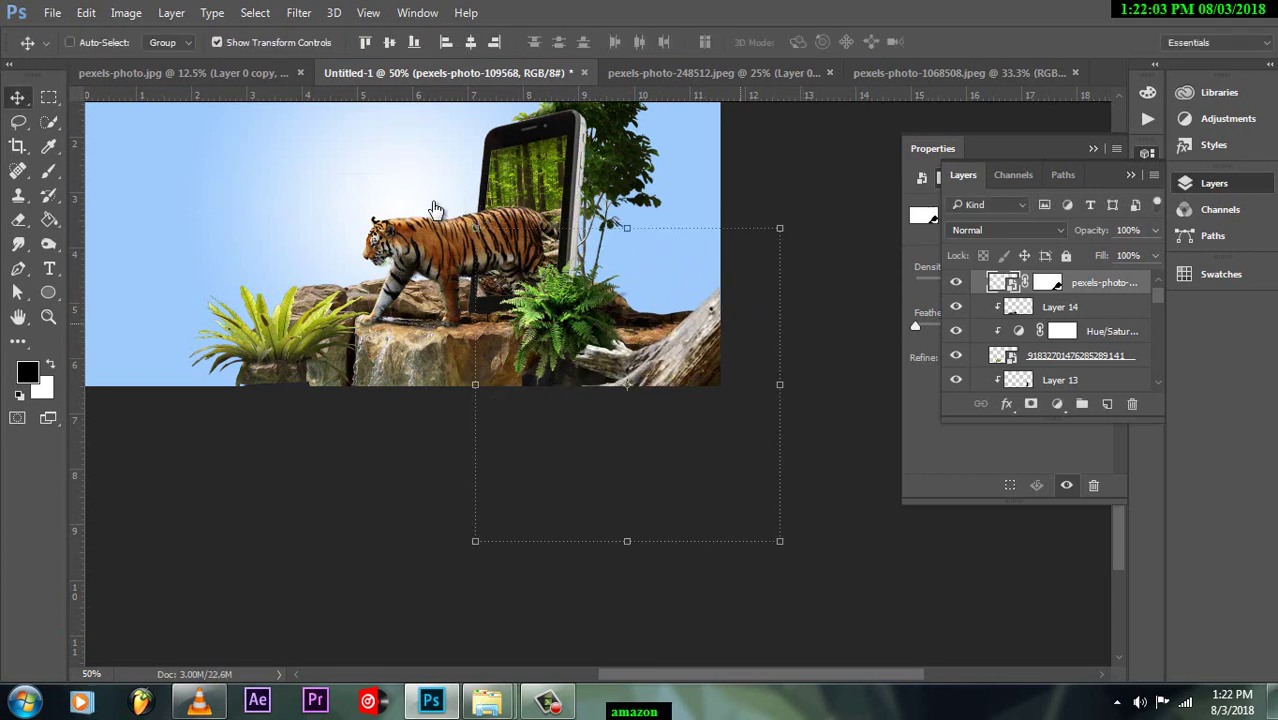
Step: Try a 1.1-pixel Gaussian Blur on the trunk, then undo it
click(298, 12)
click(595, 290)
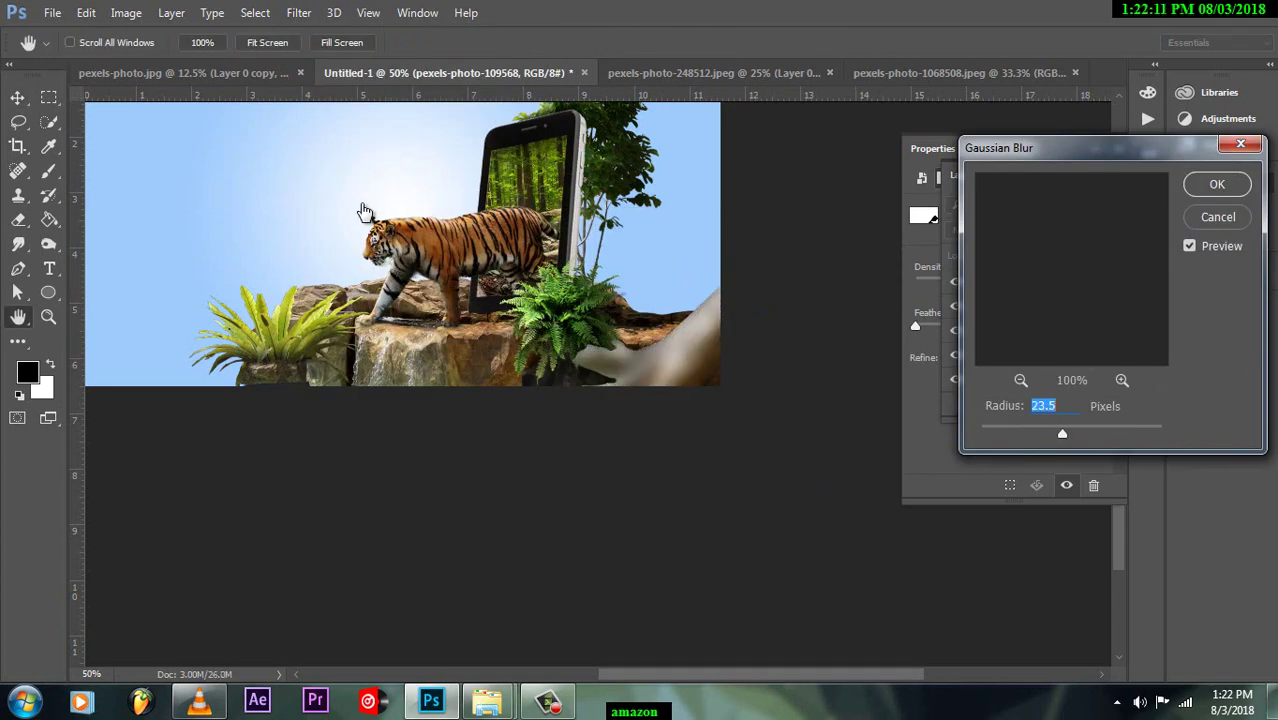
text(1.1)
key(Return)
key(ctrl+z)
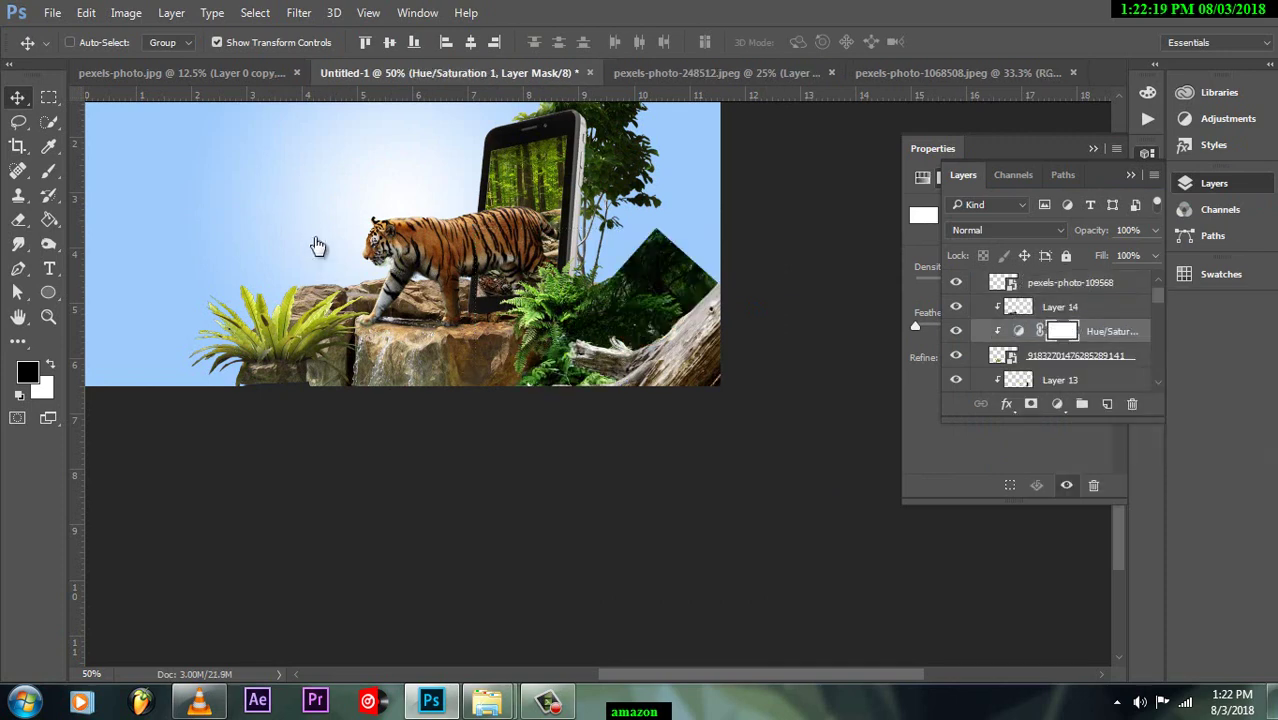
key(ctrl+z)
Step: Delete the trunk's layer mask
right_click(1047, 305)
click(1003, 305)
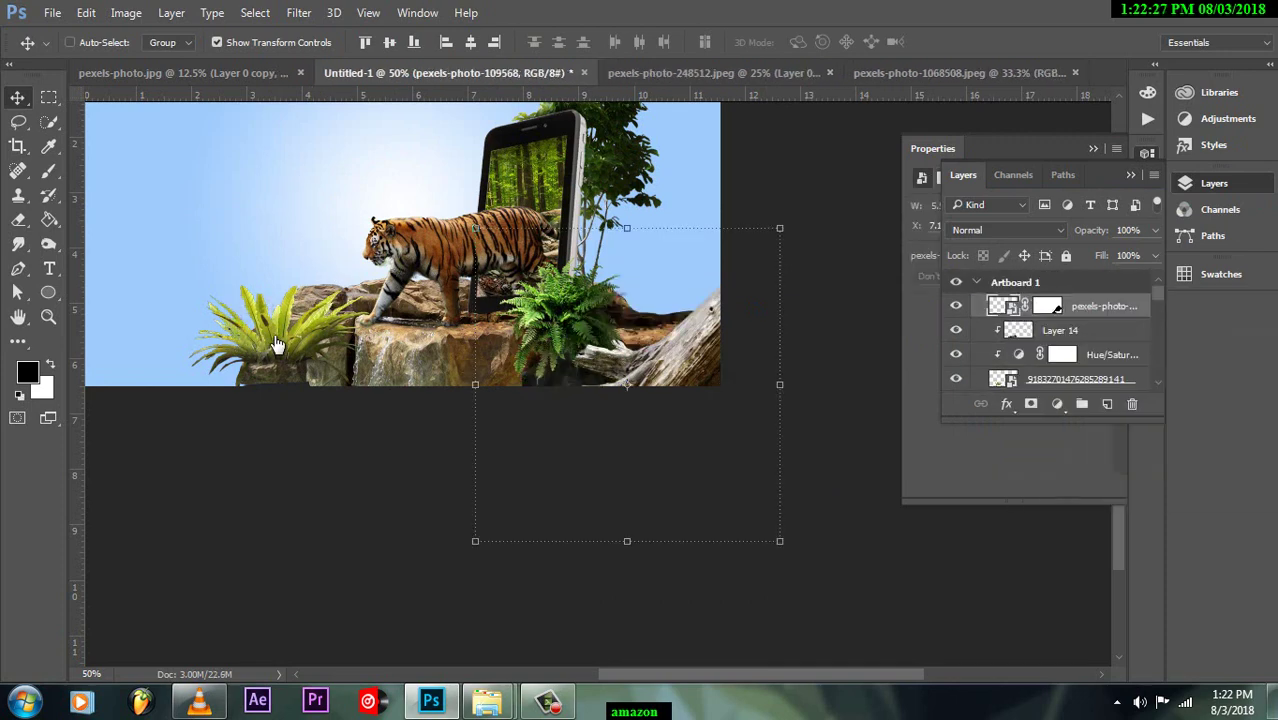
right_click(1003, 305)
key(Escape)
right_click(1047, 305)
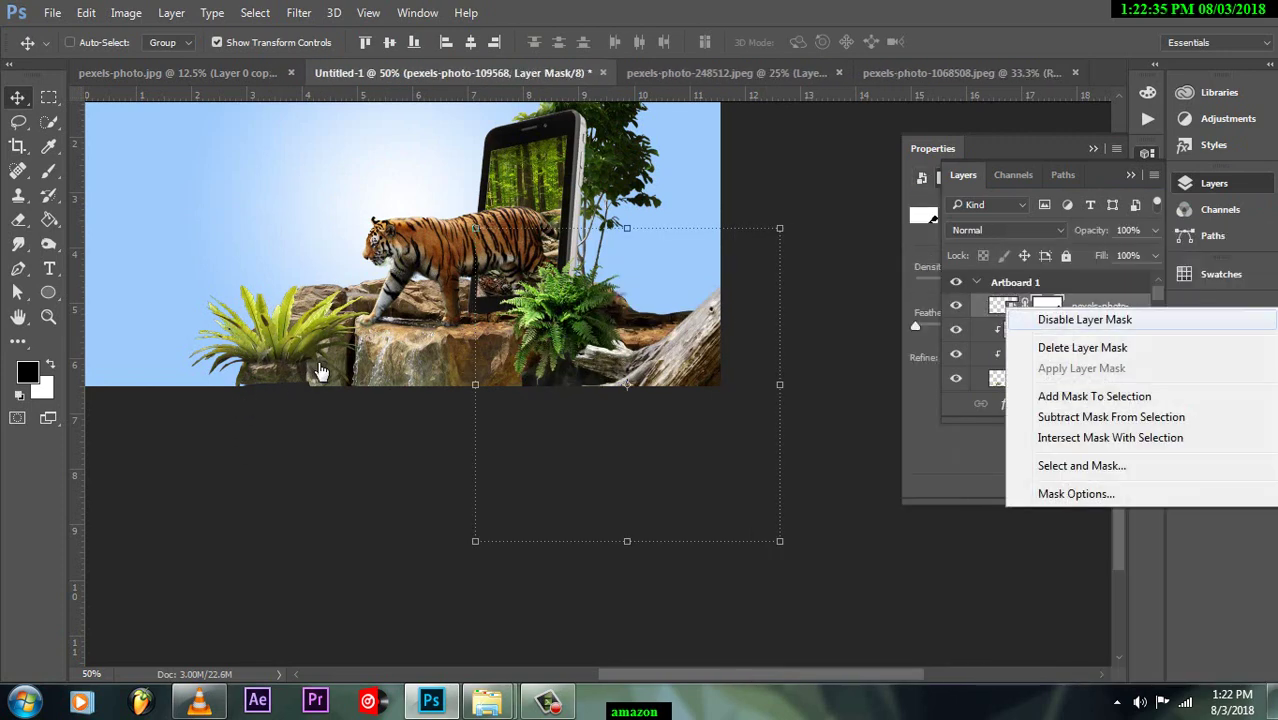
right_click(1003, 305)
right_click(1047, 305)
click(1081, 366)
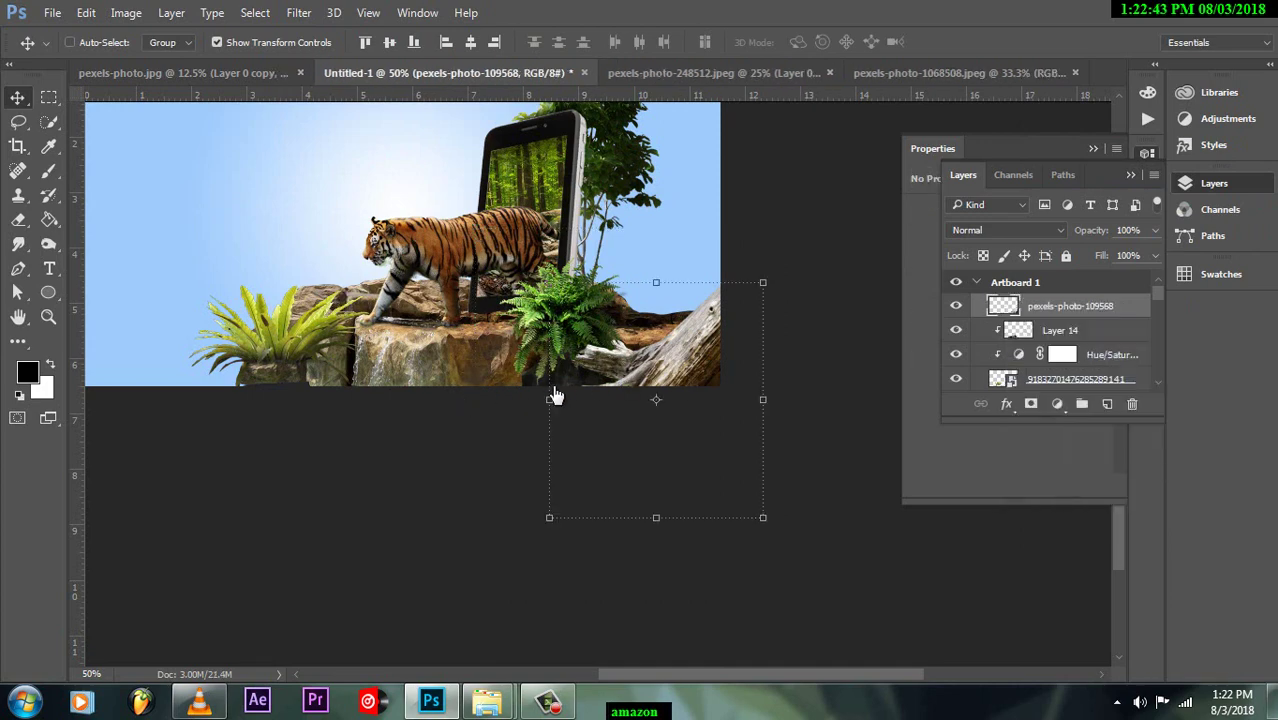
Step: Rotate the trunk to lean in from the right and apply a 1.7-pixel Gaussian Blur
mouse_move(44, 135)
mouse_down()
mouse_move(140, 402)
mouse_move(302, 379)
mouse_up()
click(298, 12)
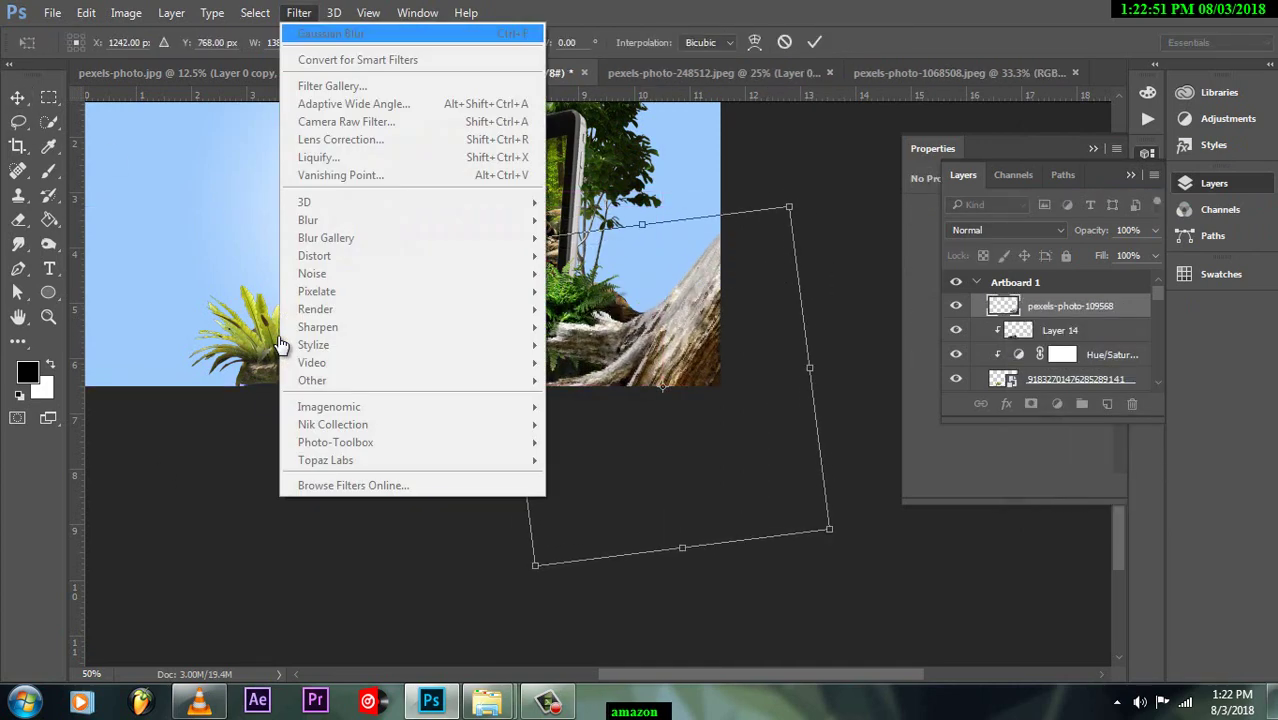
click(258, 365)
click(298, 12)
mouse_move(308, 220)
click(599, 288)
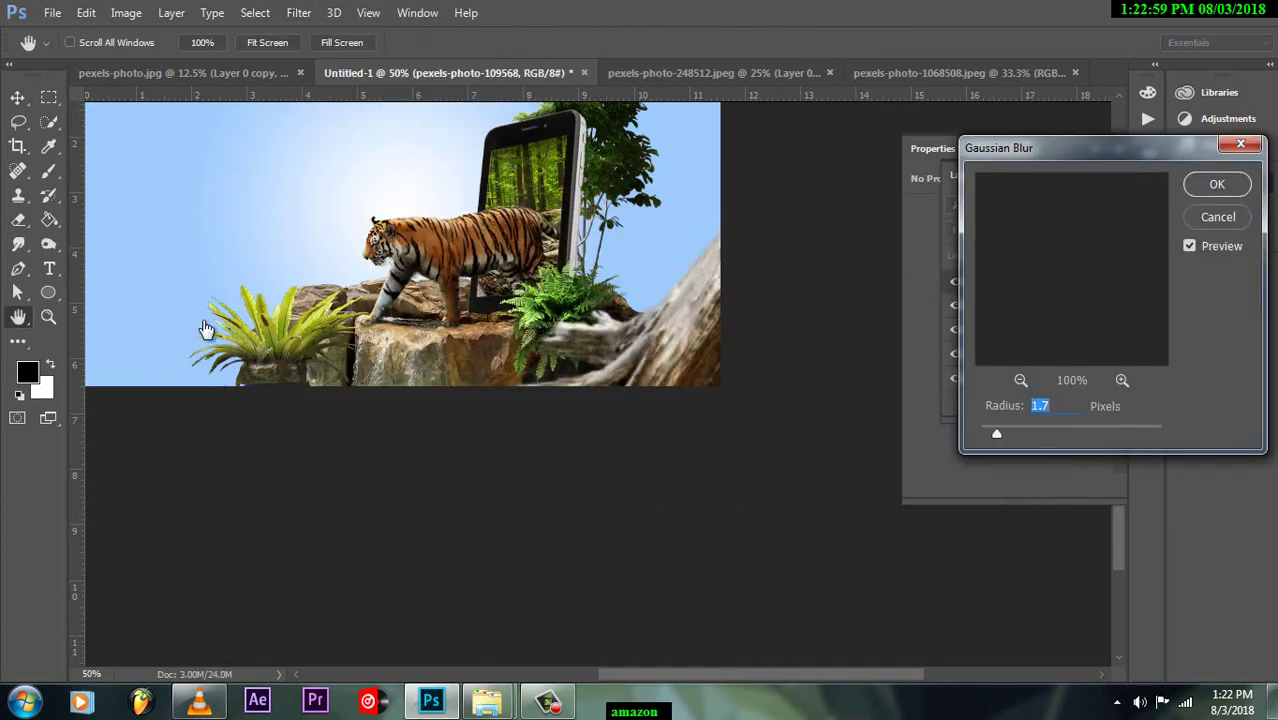
key(Return)
drag(207, 293, 242, 348)
Step: Add Layer 16 with a 94 brush, blur it, and open Place Embedded
key(ctrl+shift+alt+n)
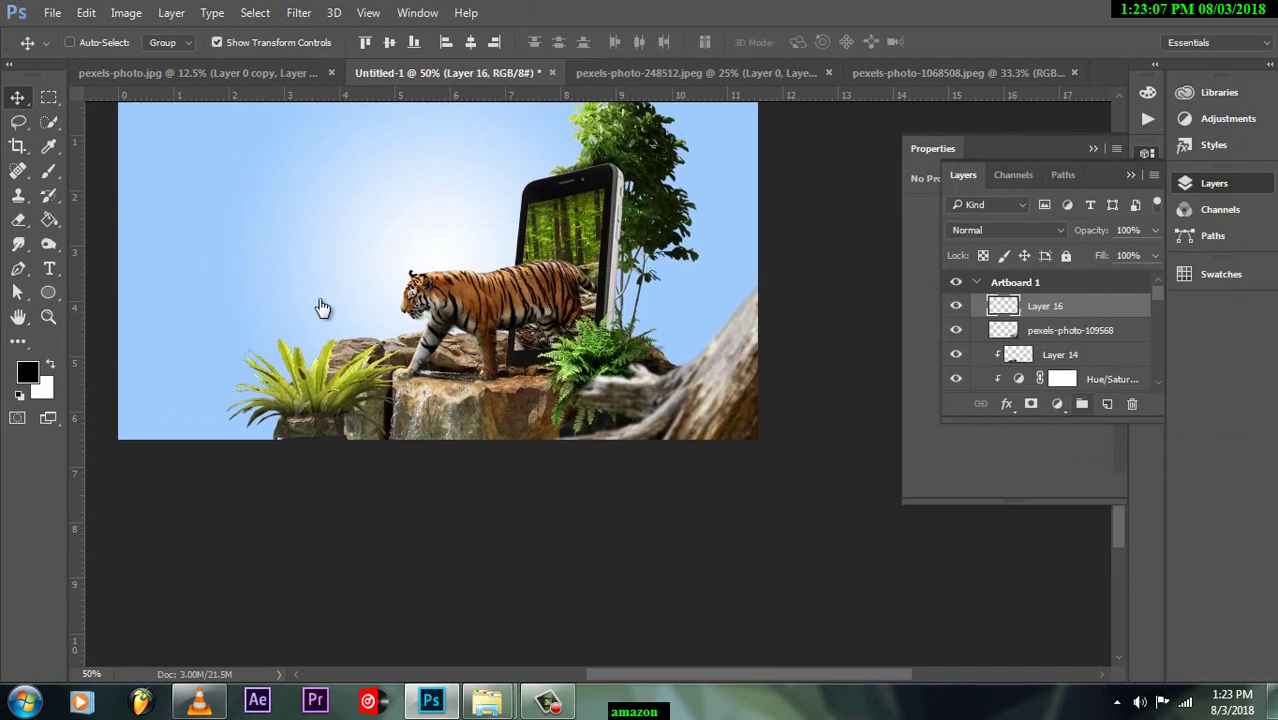
key(b)
key(bracketright)
key(bracketright)
key(bracketright)
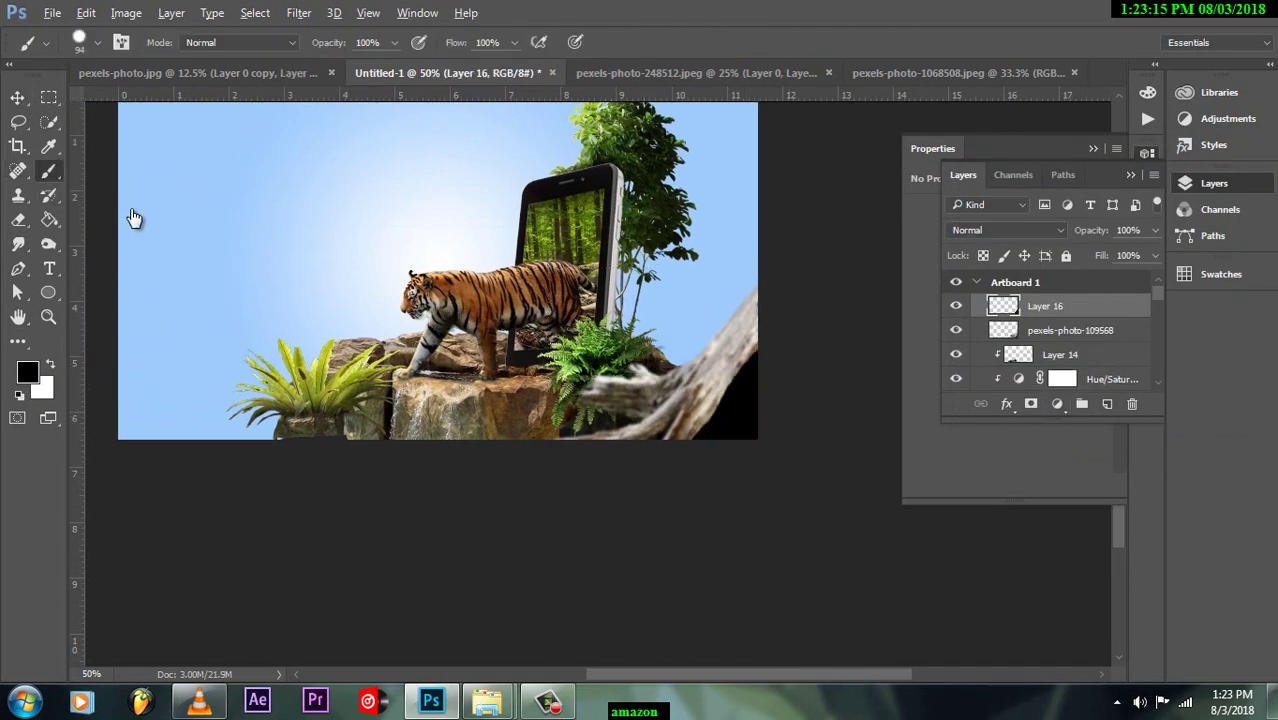
key(alt+t)
key(Return)
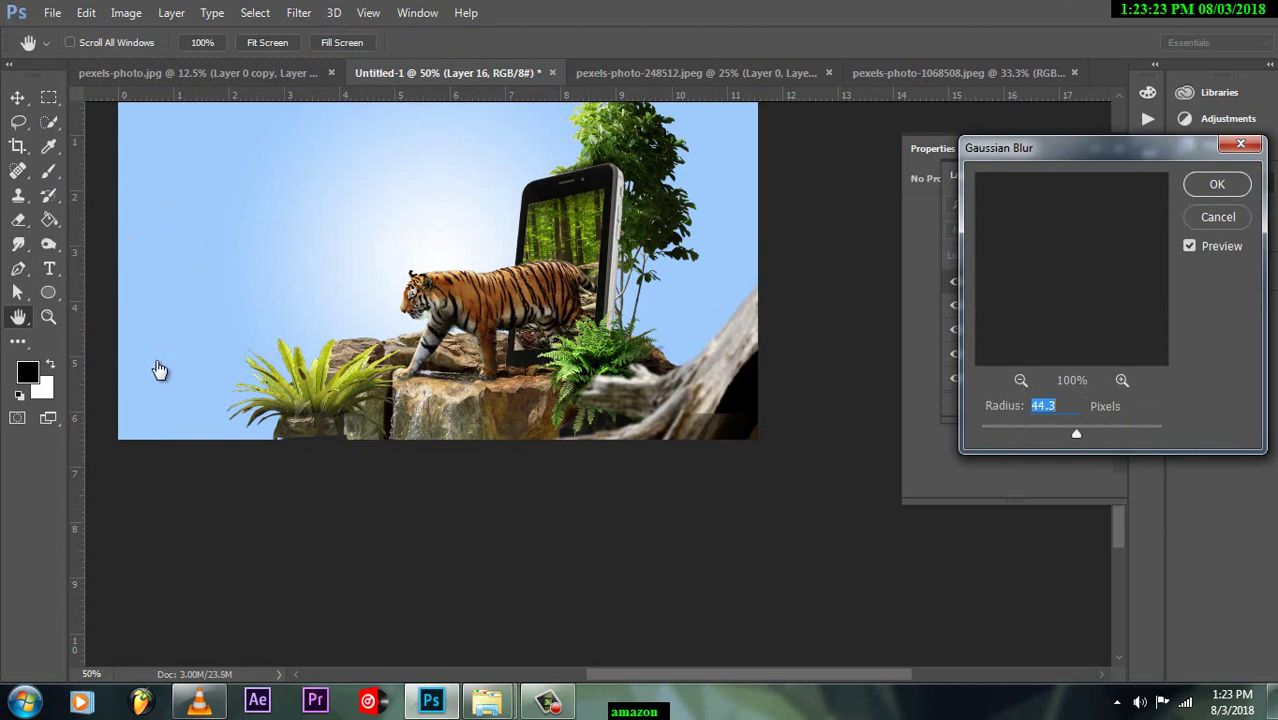
key(Return)
key(v)
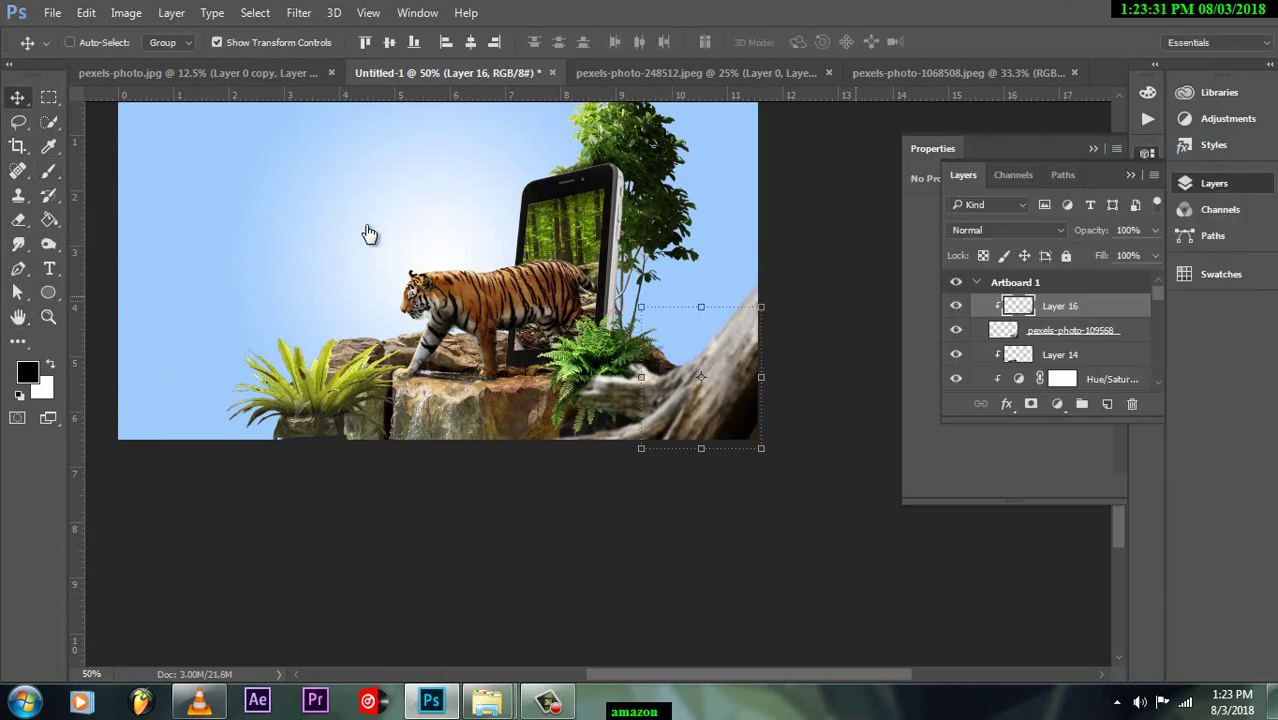
drag(369, 233, 279, 165)
drag(415, 160, 388, 172)
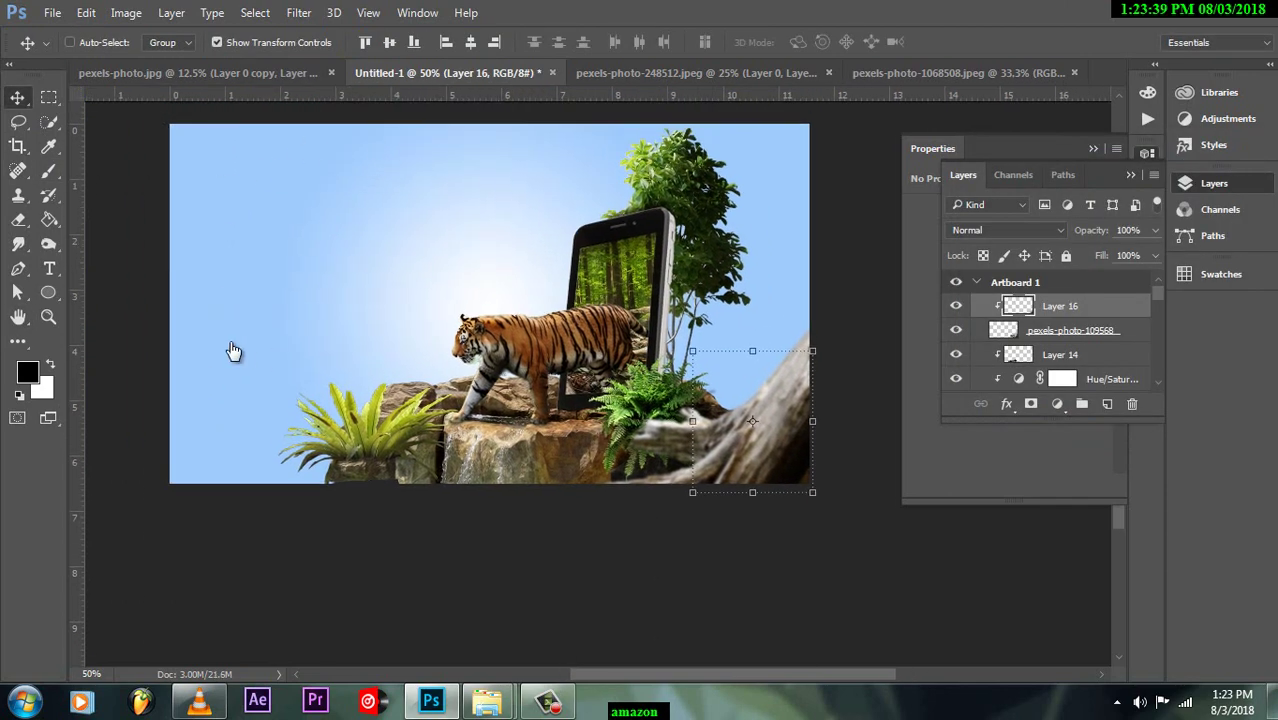
click(52, 12)
click(80, 357)
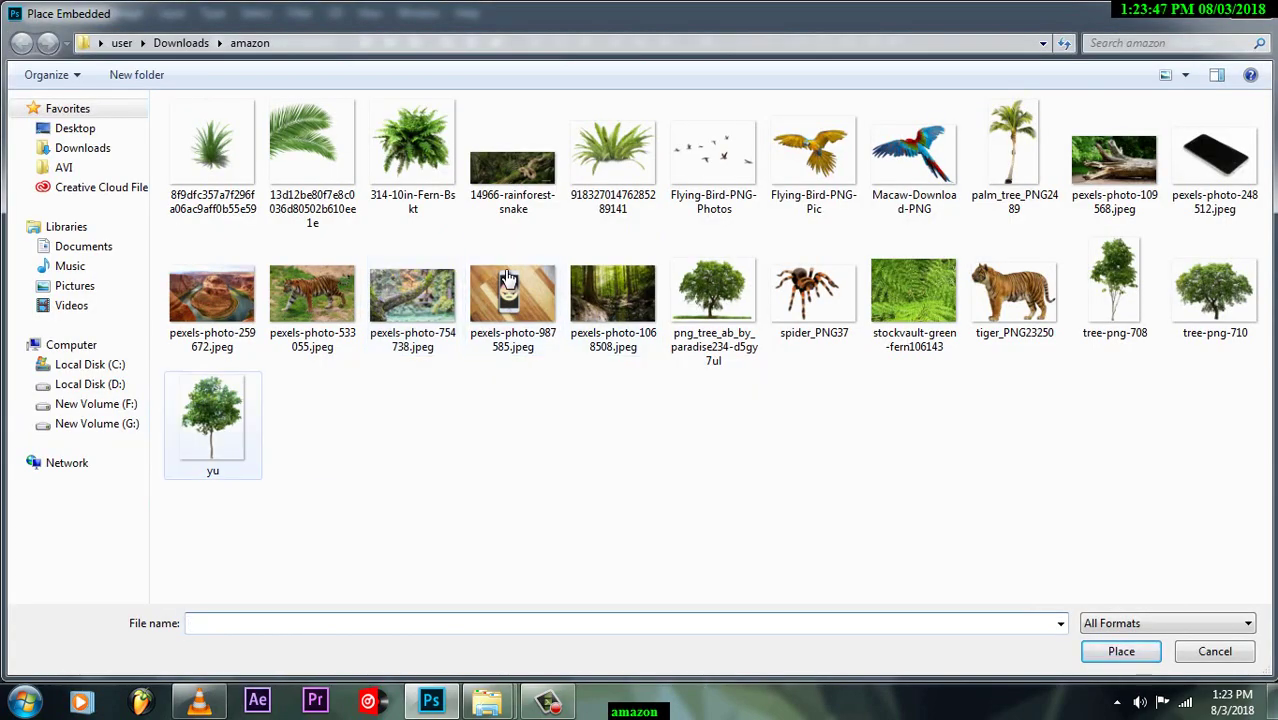
Step: Place palm_tree_PNG2489 behind the tiger and phone, shrink it, and warp its top leftward
double_click(1013, 160)
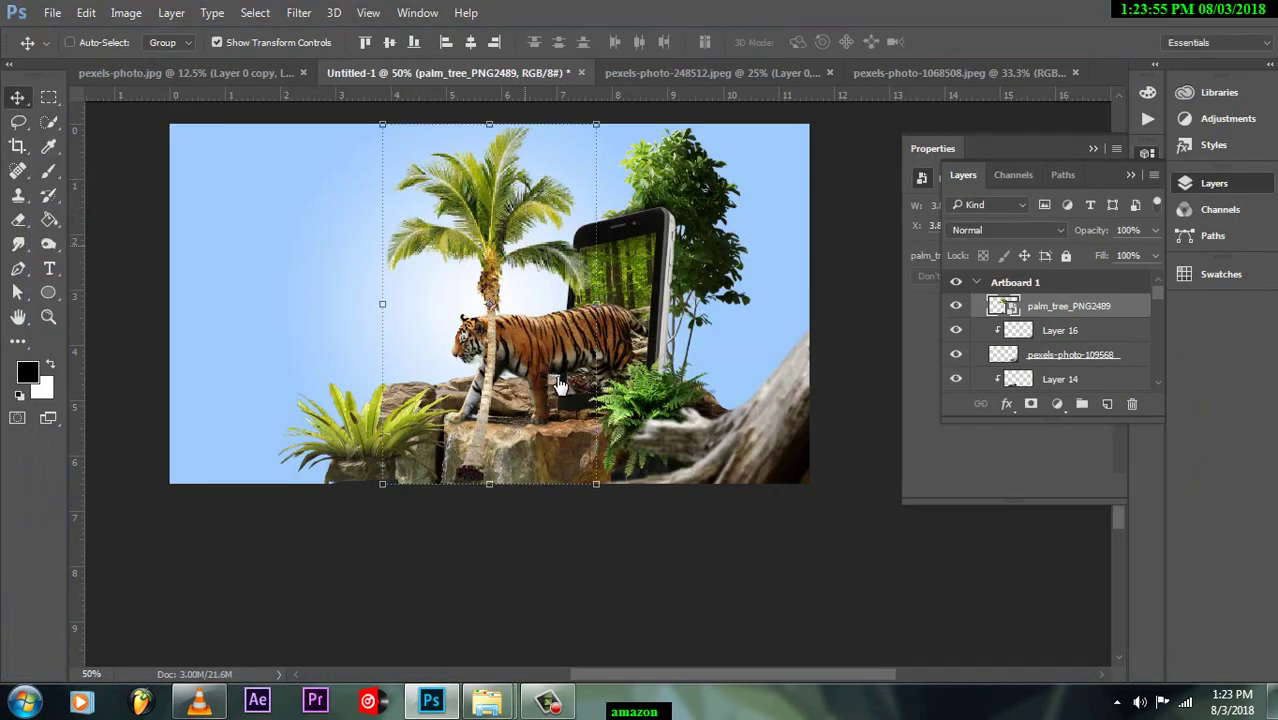
key(ctrl+shift+bracketleft)
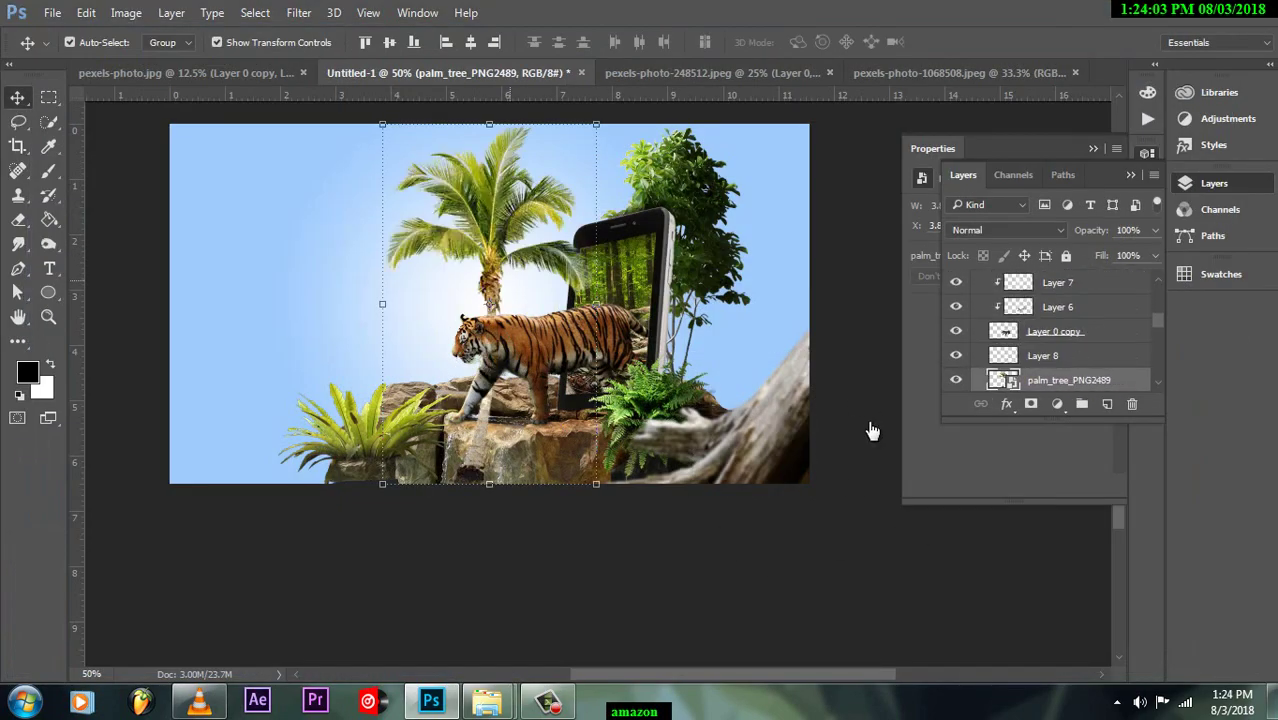
key(ctrl+bracketleft)
key(ctrl+bracketleft)
key(ctrl+t)
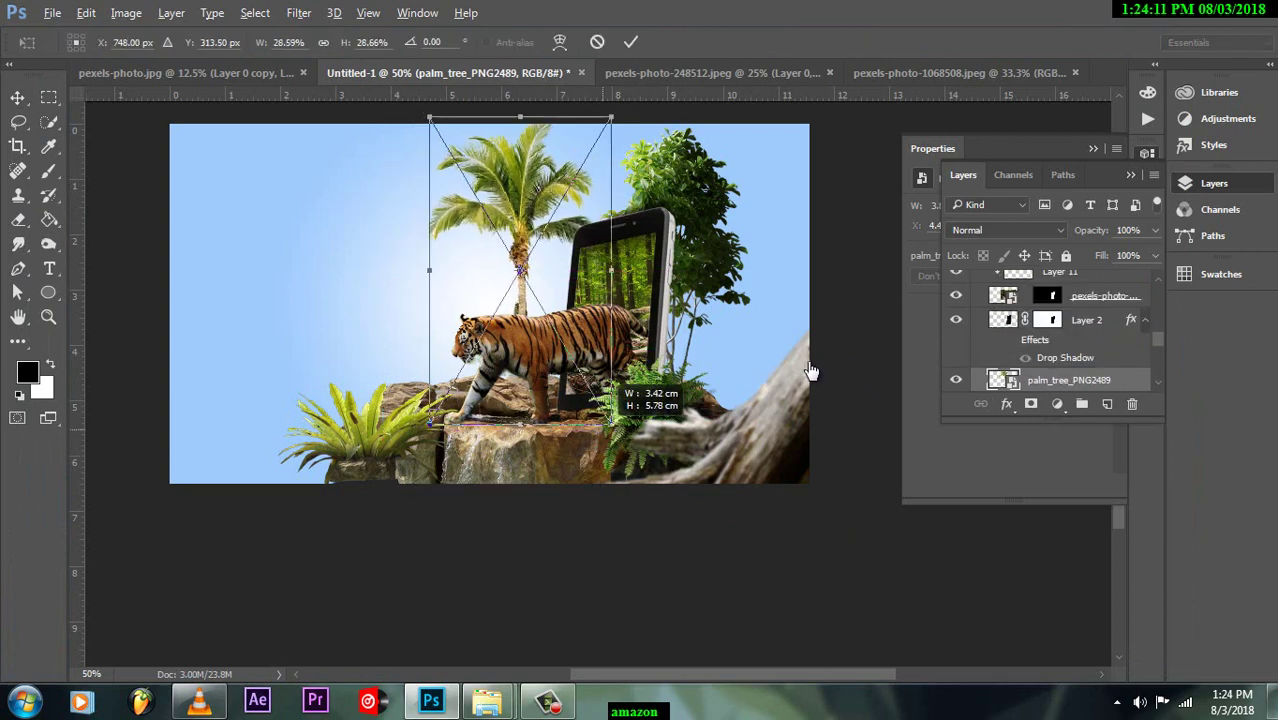
drag(811, 371, 819, 449)
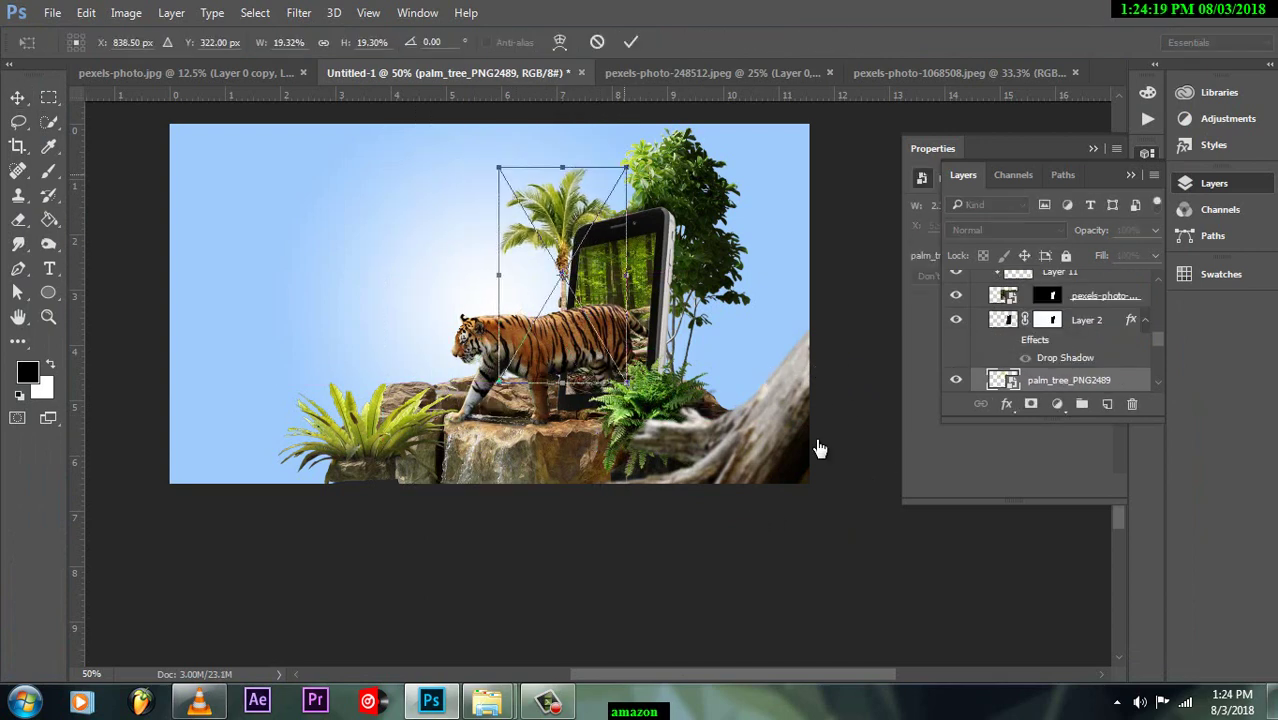
right_click(819, 449)
click(810, 357)
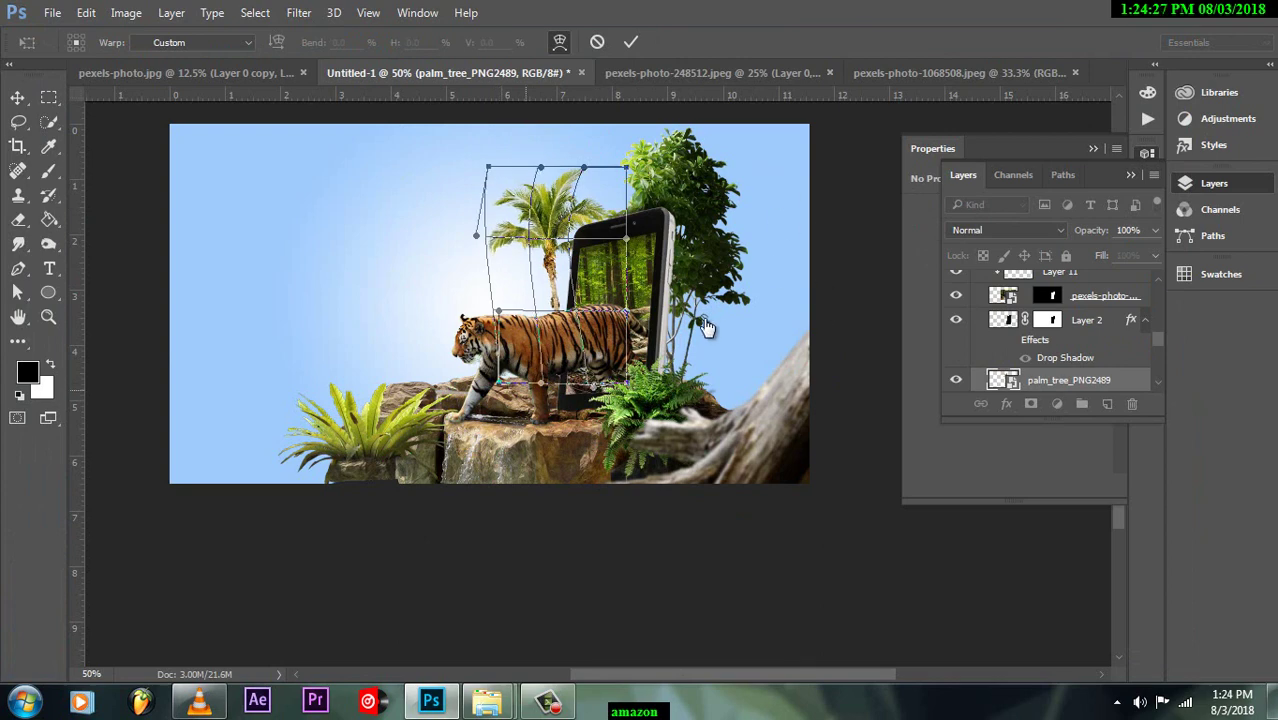
drag(487, 167, 466, 160)
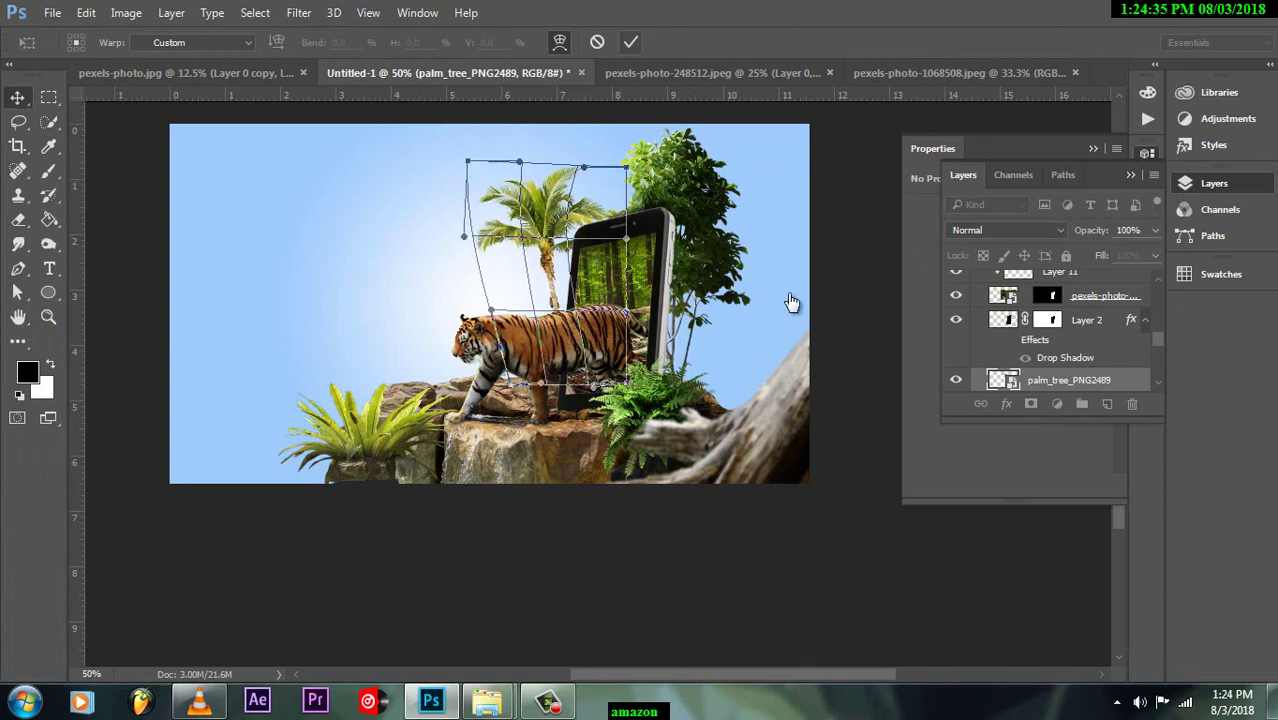
key(Return)
Step: Add Layer 17 clipped to the palm tree at 86% opacity, then reopen Place Embedded
key(ctrl+shift+alt+n)
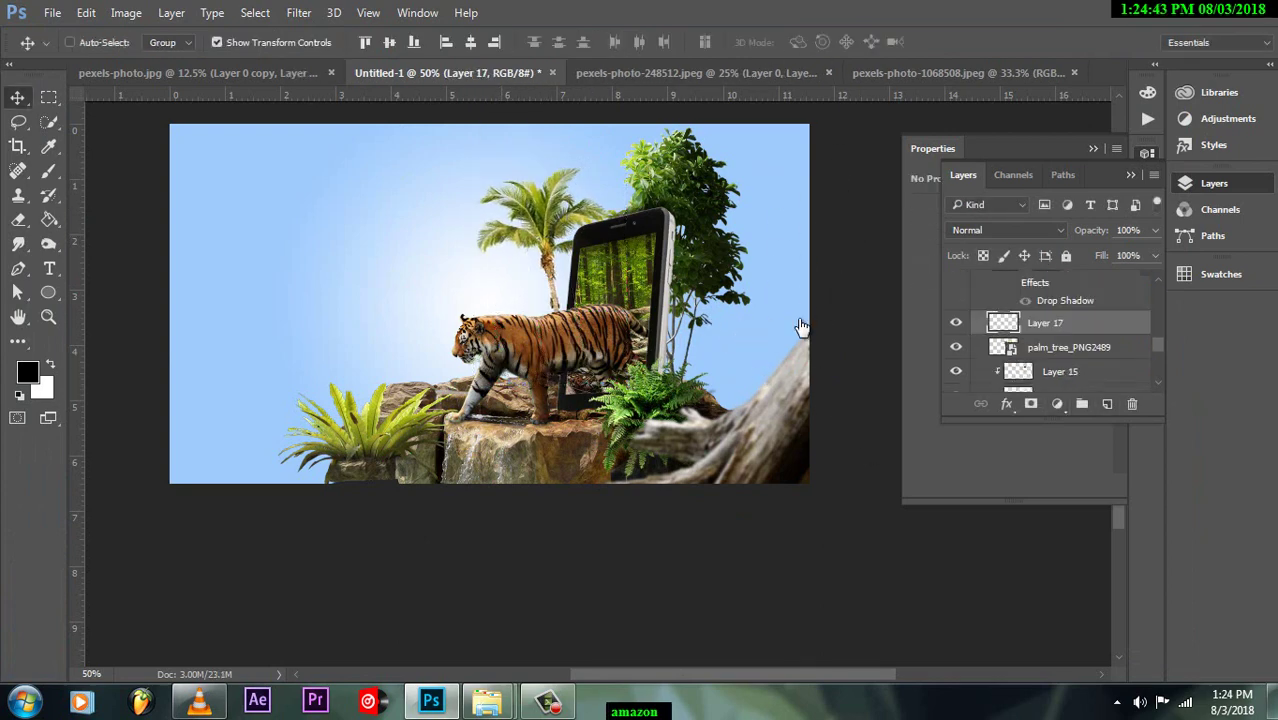
key(h)
key(alt+t)
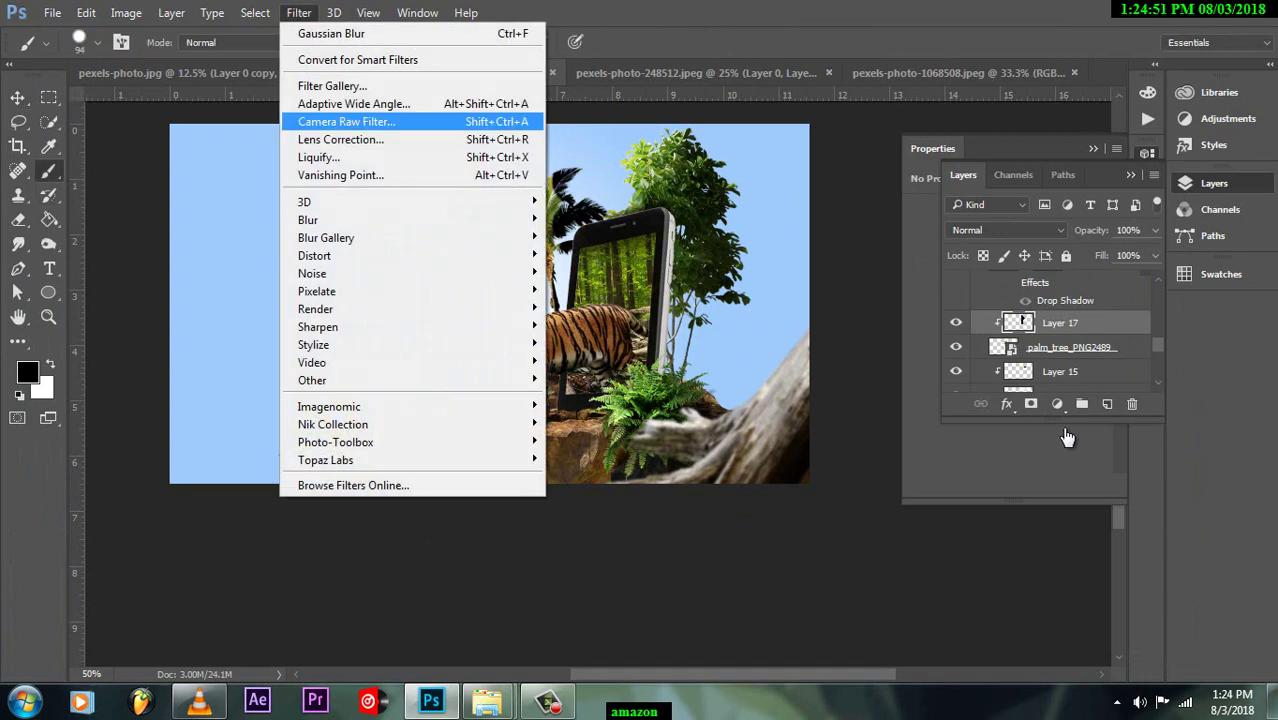
key(Return)
key(Escape)
key(b)
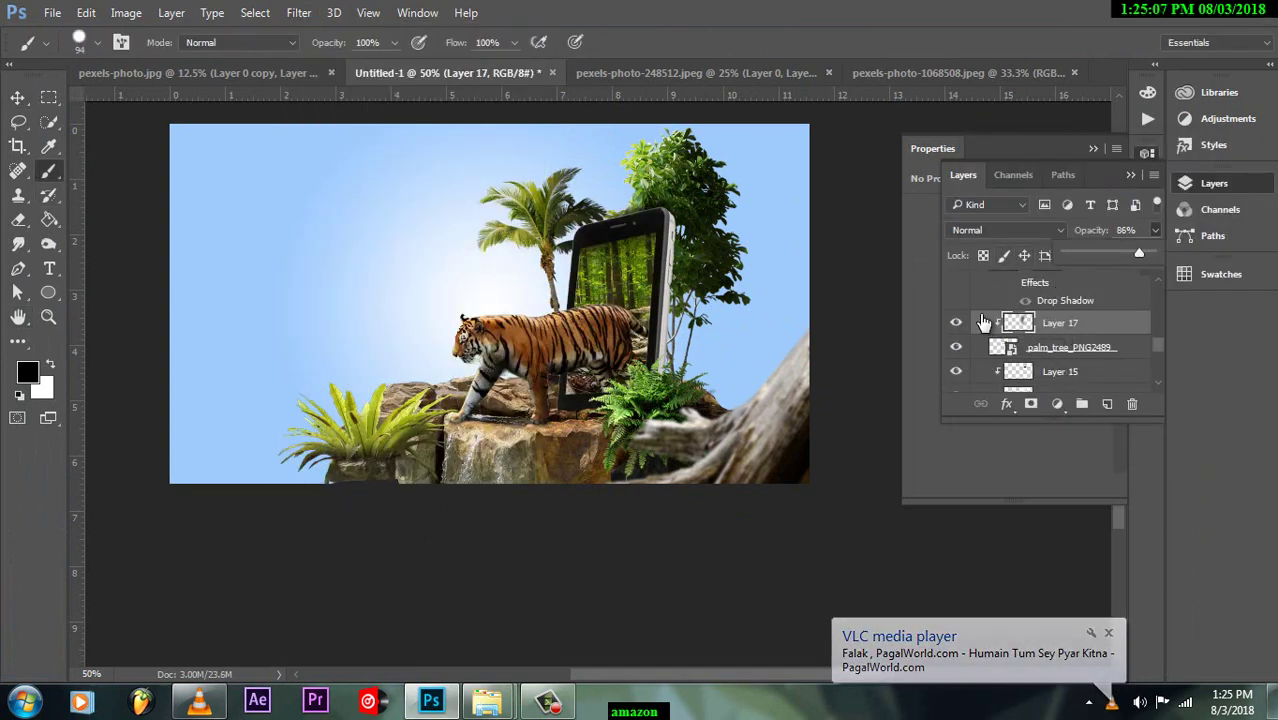
key(alt+f)
key(Down)
key(Return)
Step: Place the fern image, move its layer in front of the tiger, then shrink it into the bottom foreground
click(613, 155)
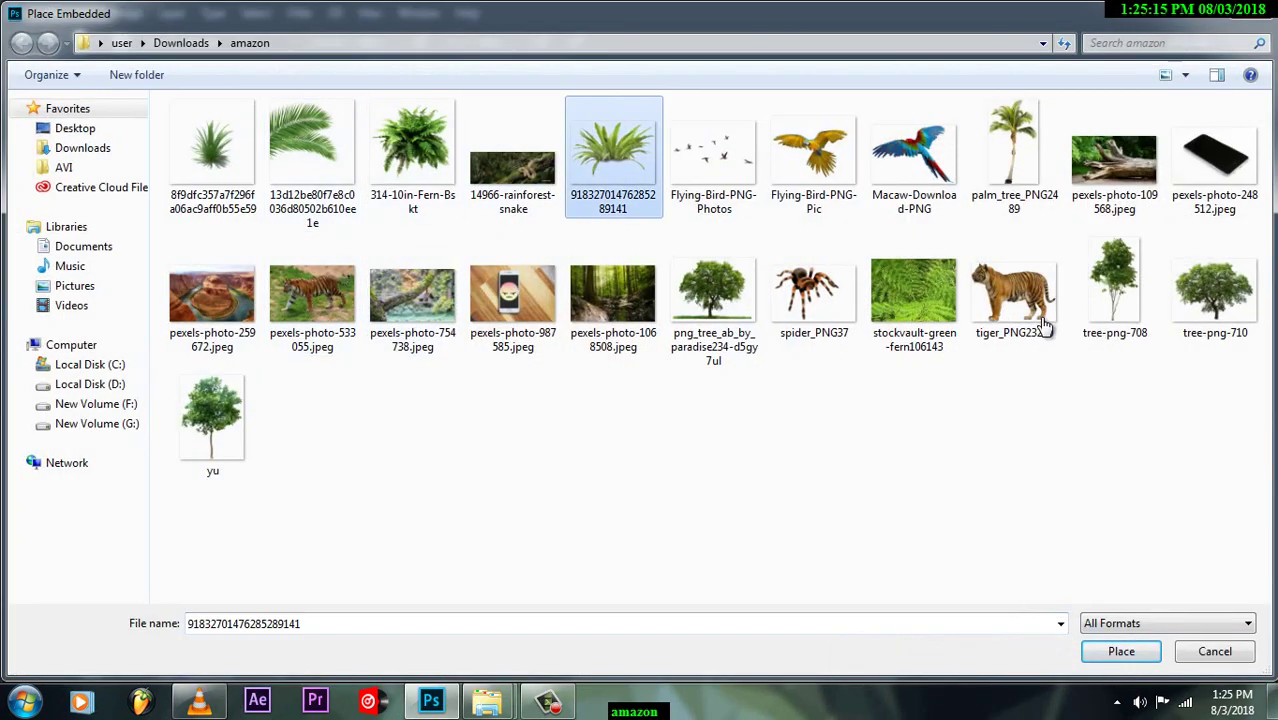
key(Return)
key(Return)
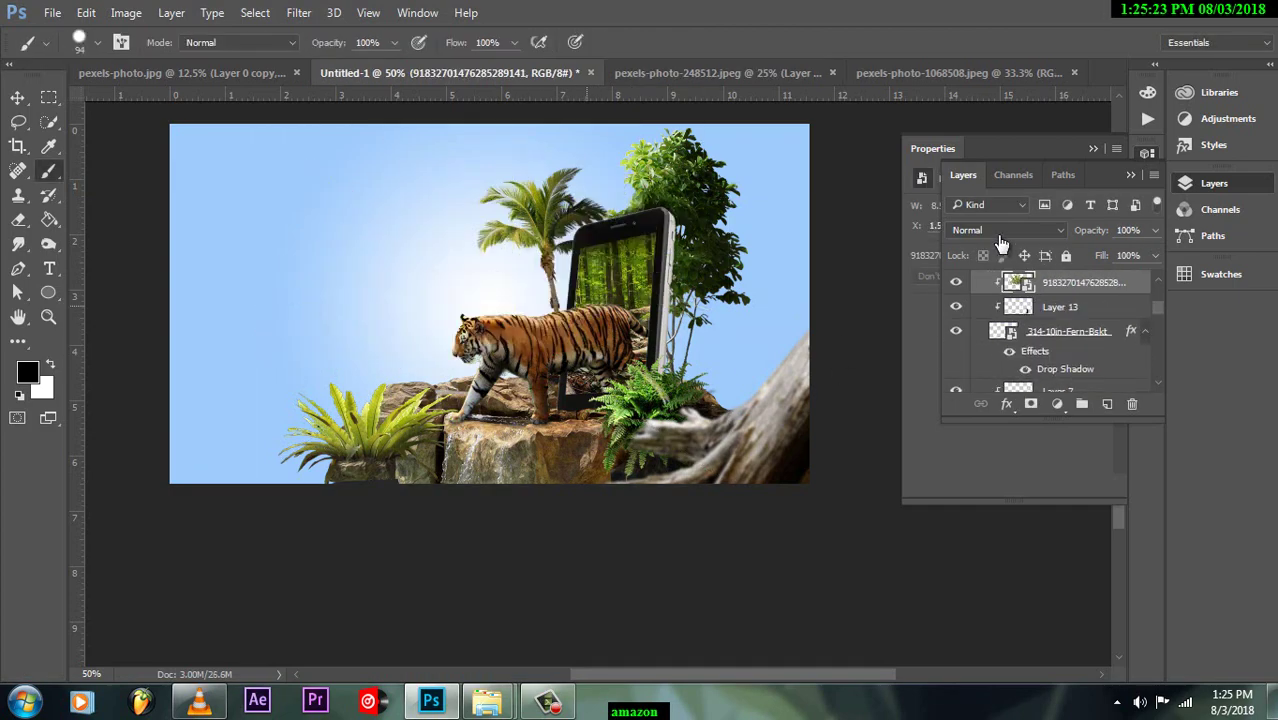
drag(1040, 370, 1004, 282)
key(v)
drag(648, 347, 481, 510)
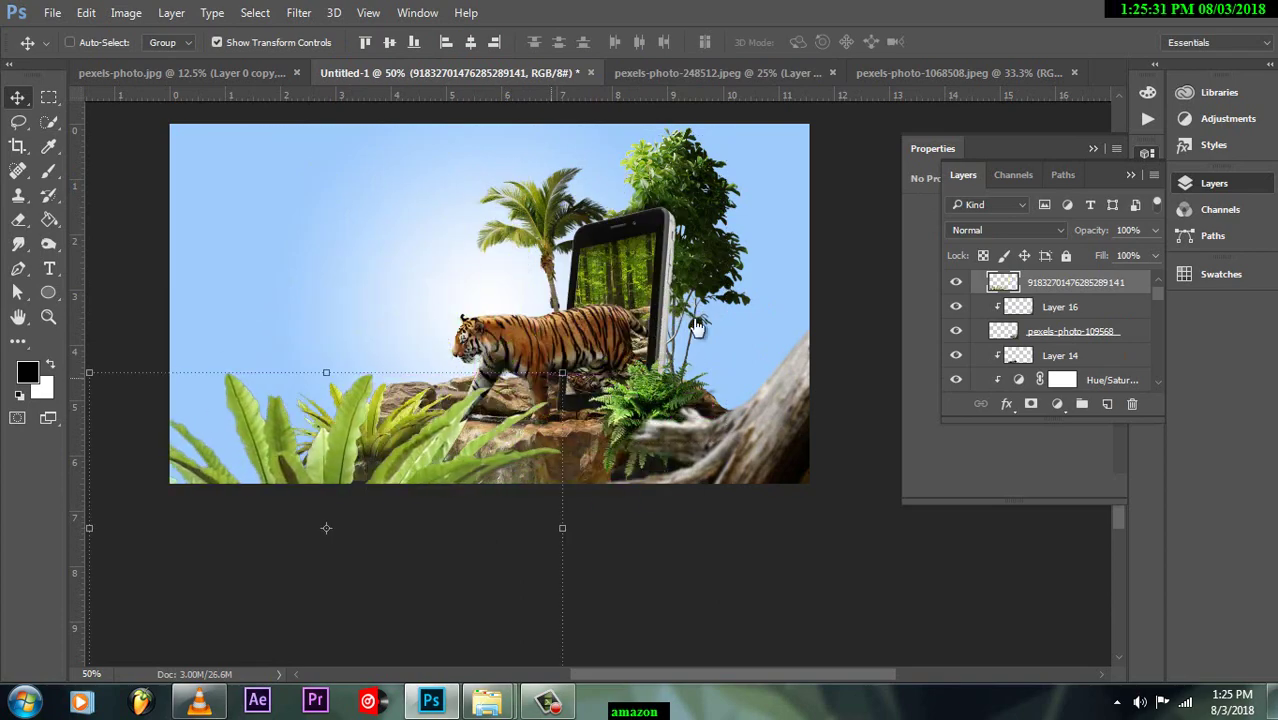
key(ctrl+t)
drag(320, 560, 609, 533)
click(299, 12)
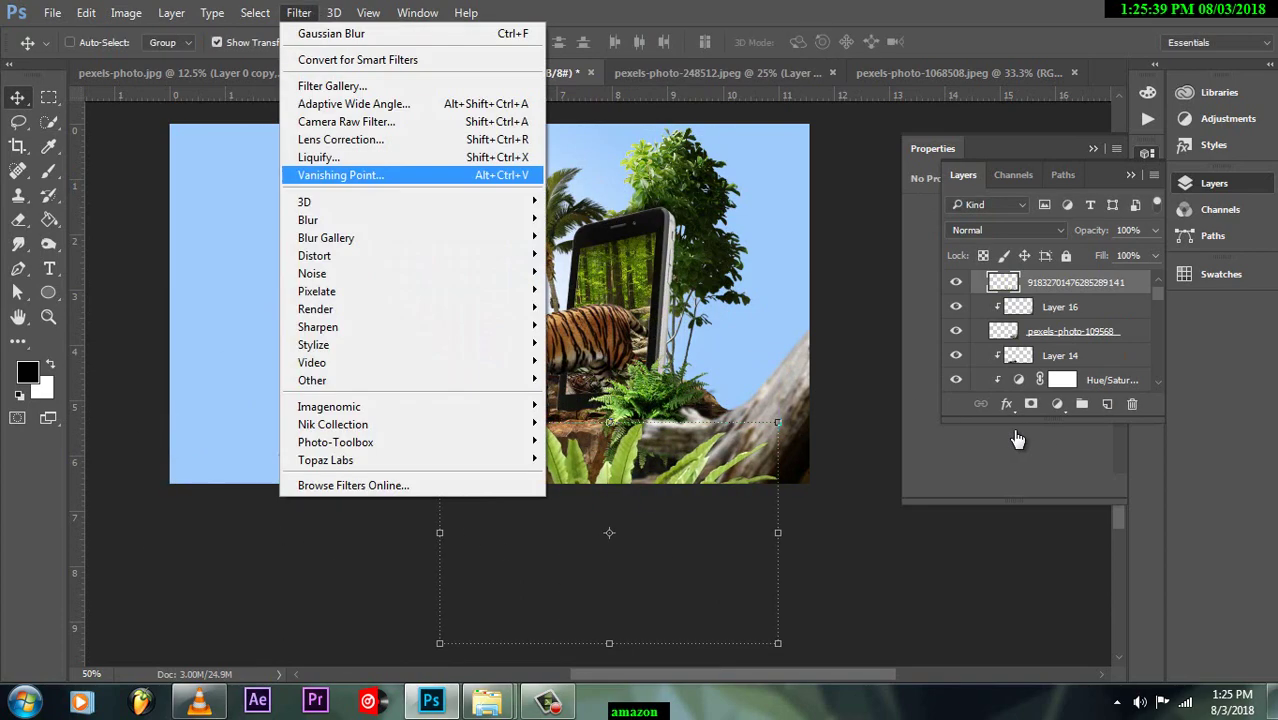
Step: Soften the fern with a 4.7 Gaussian Blur and add a new empty Layer 18
click(590, 355)
drag(1000, 438, 1010, 442)
key(Return)
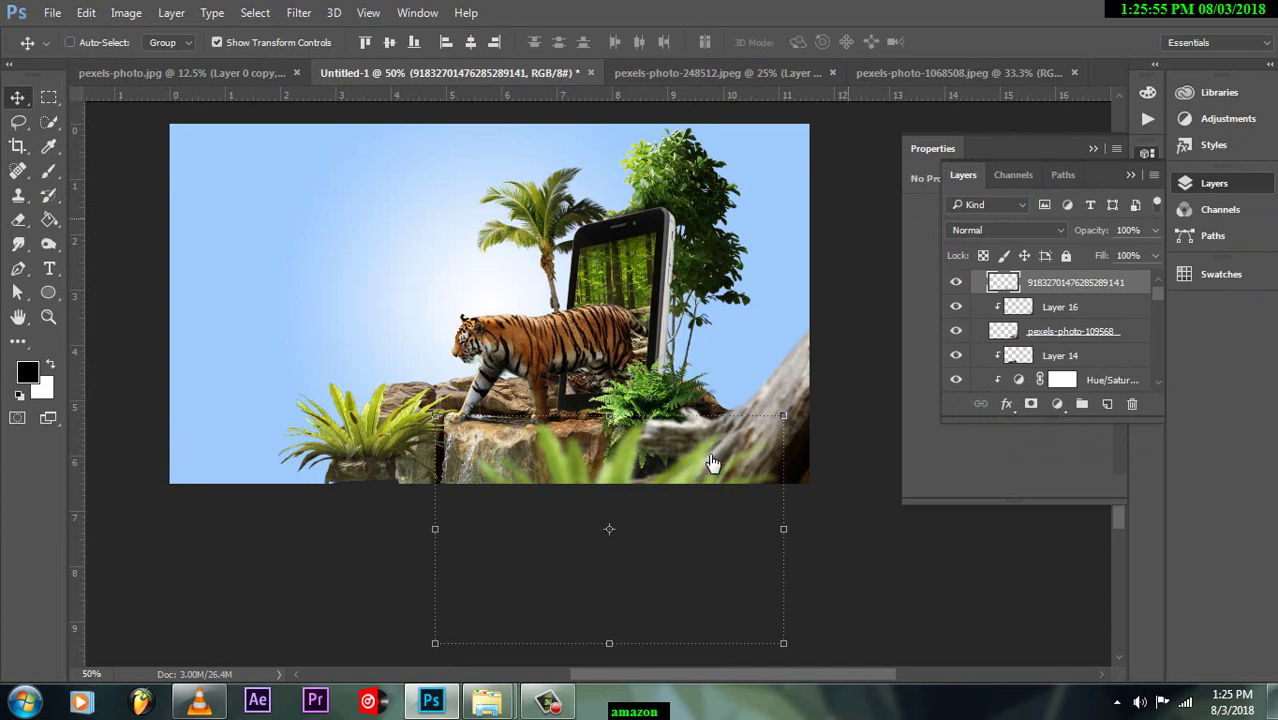
key(F7)
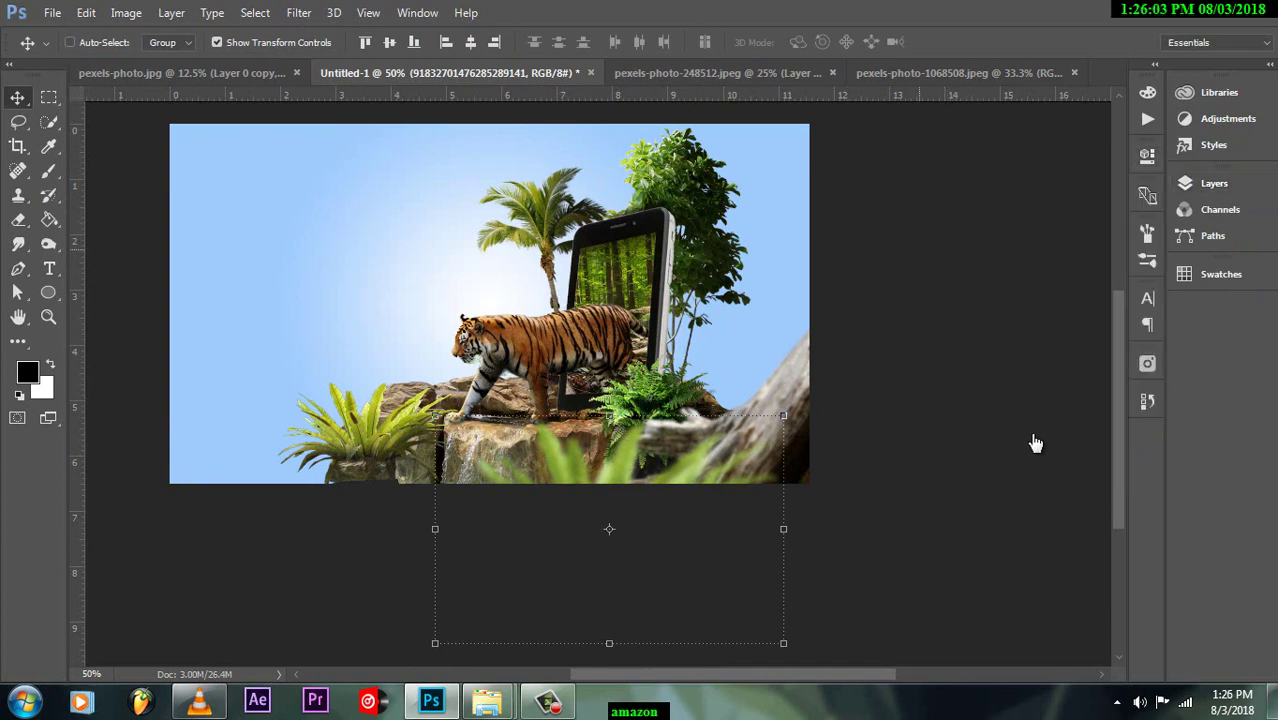
drag(648, 399, 772, 437)
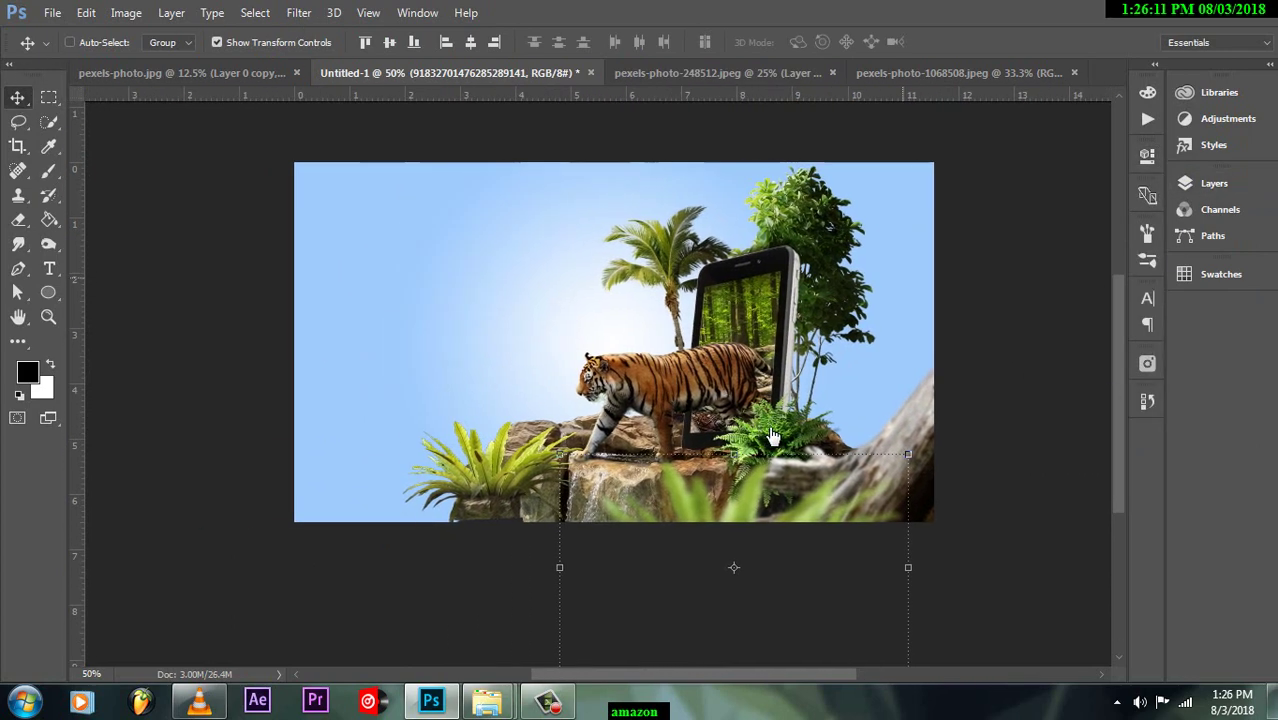
key(F7)
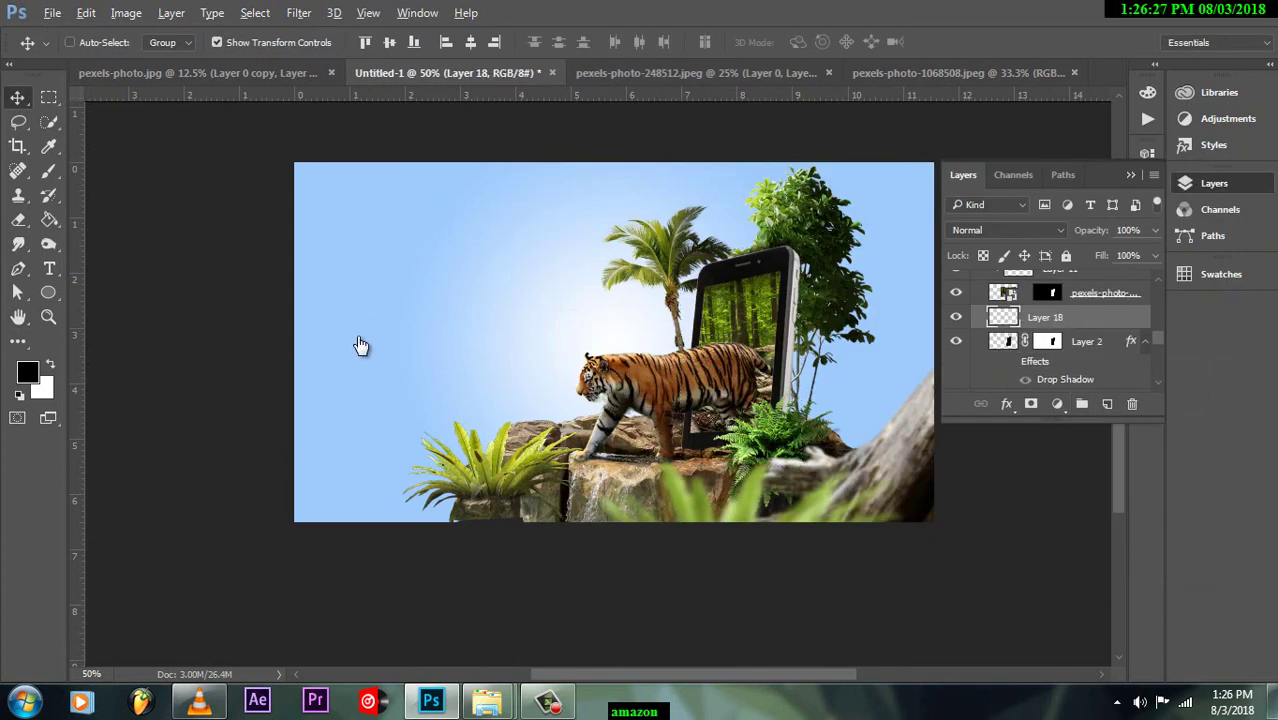
Step: Clip Layer 18 to Layer 2, brush shading on it, and Gaussian-blur it at radius 7.6
key(ctrl+alt+g)
key(b)
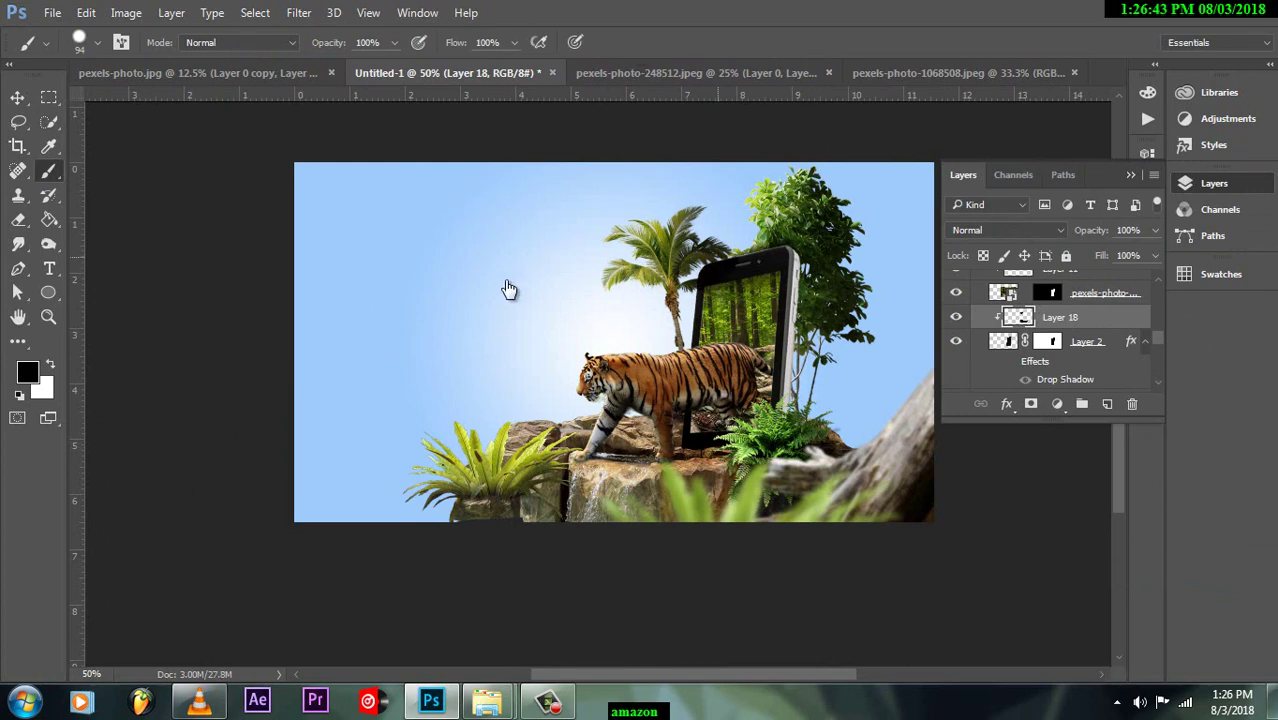
key(alt+t)
key(Return)
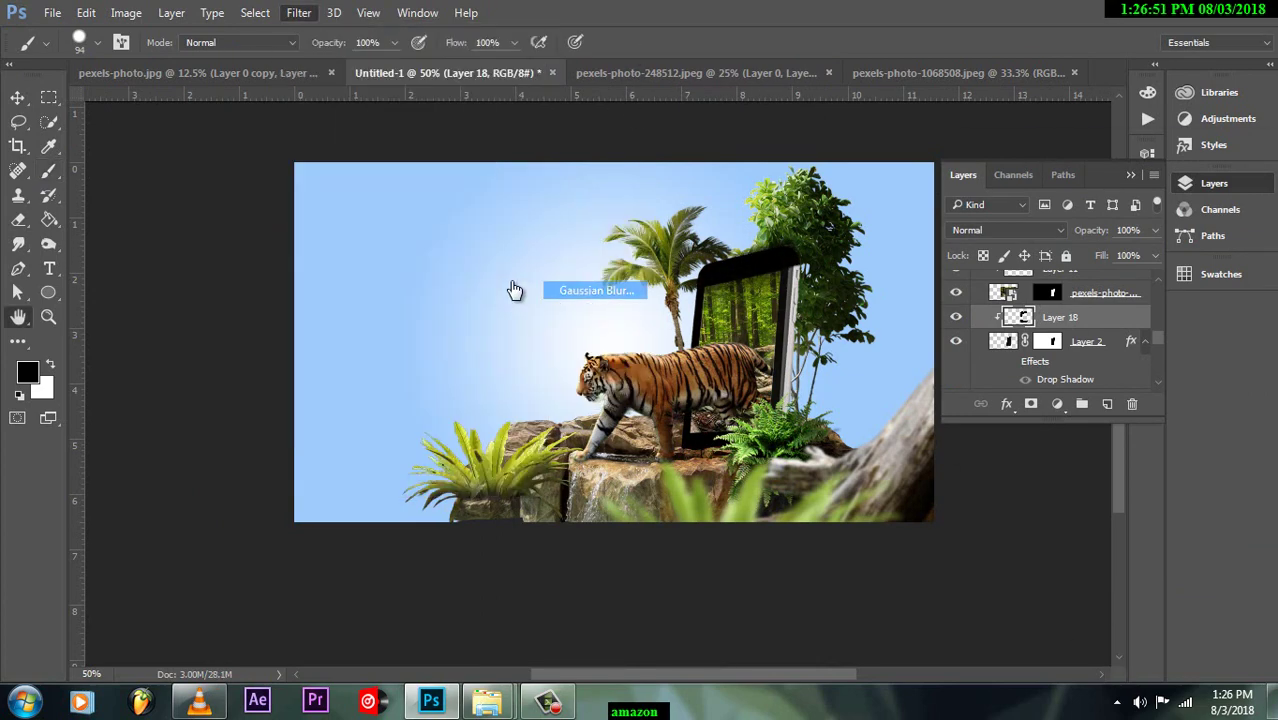
key(Return)
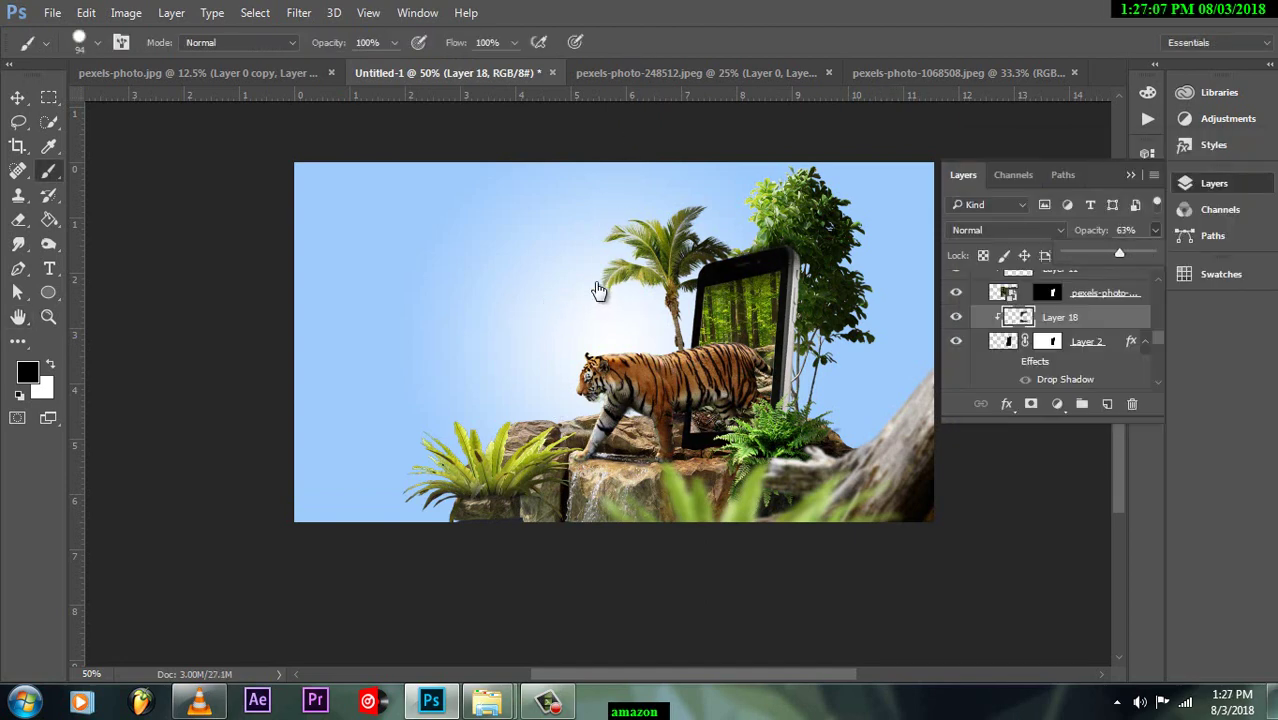
key(F7)
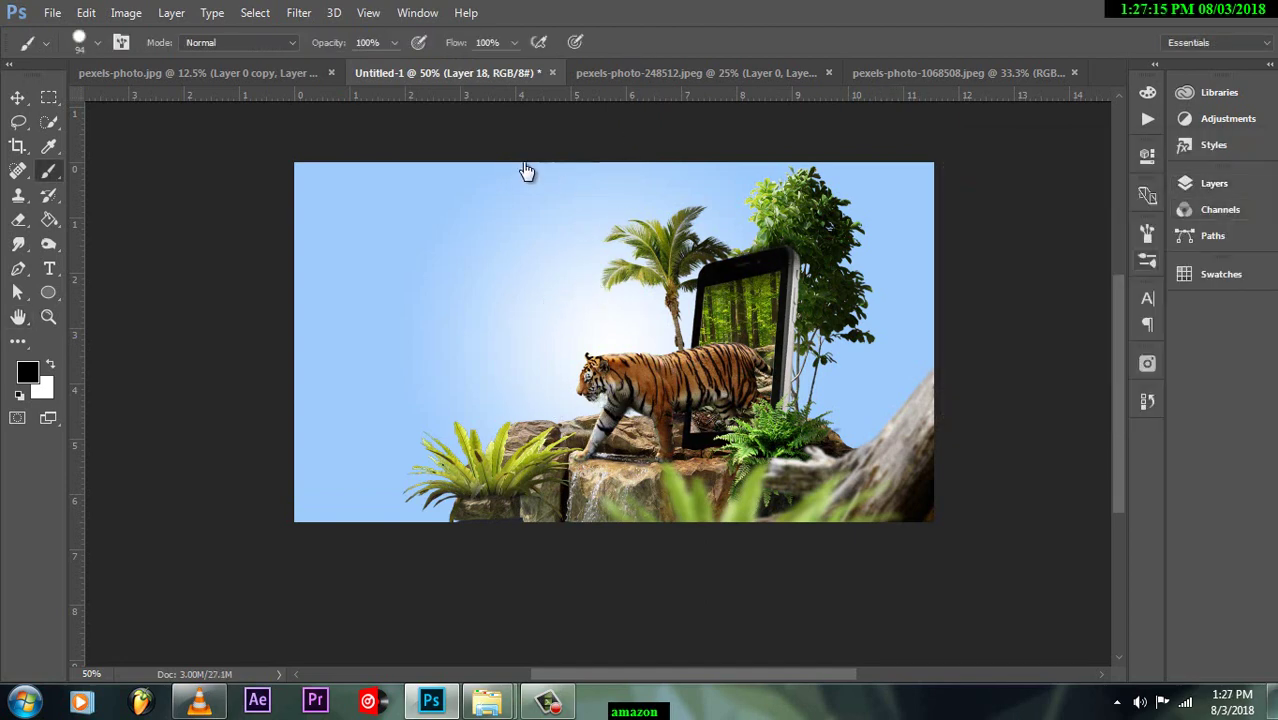
scroll(683, 387, up, 1)
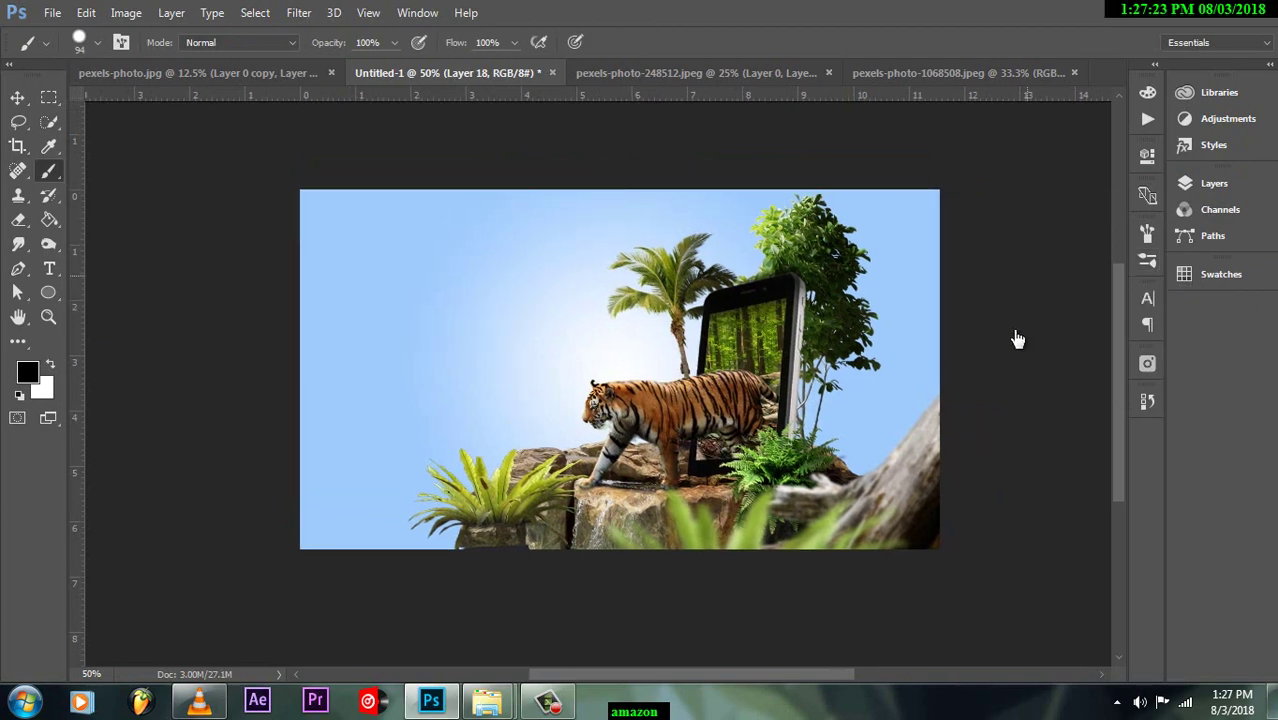
key(alt+f)
Step: Place a first spider image on the right rock, then rasterize and clear it from the canvas
key(l)
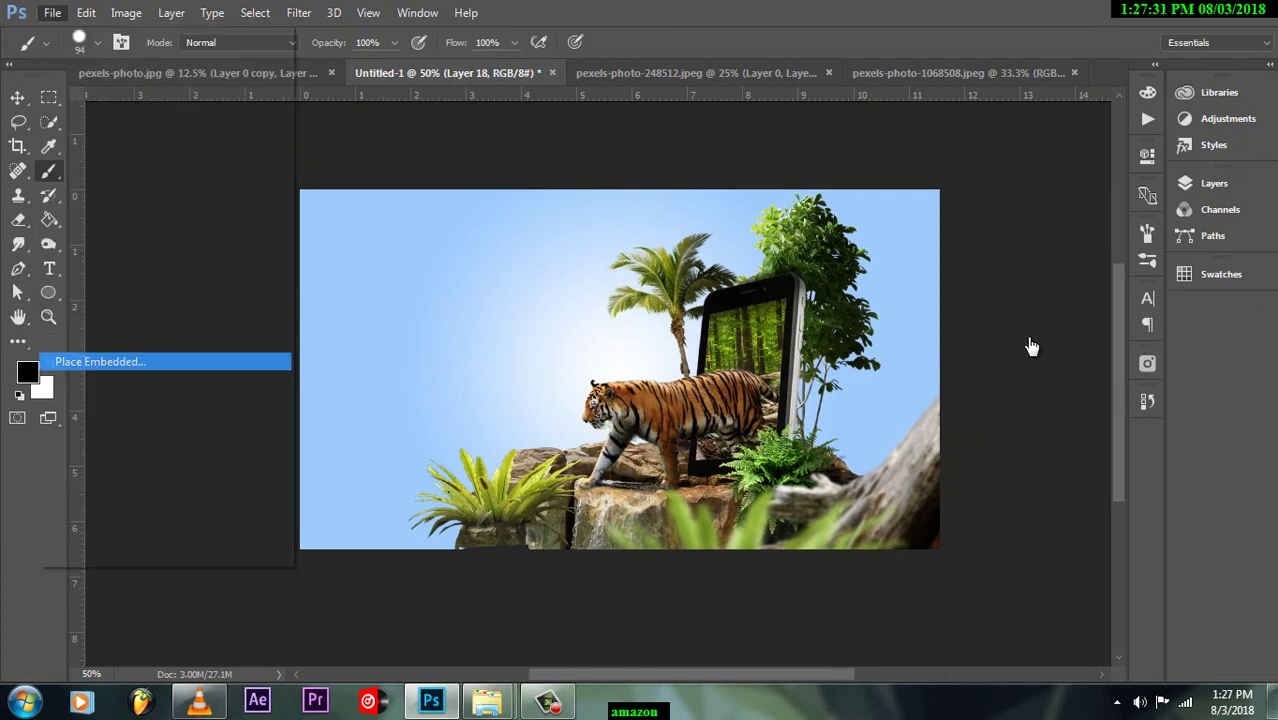
double_click(598, 215)
right_click(666, 360)
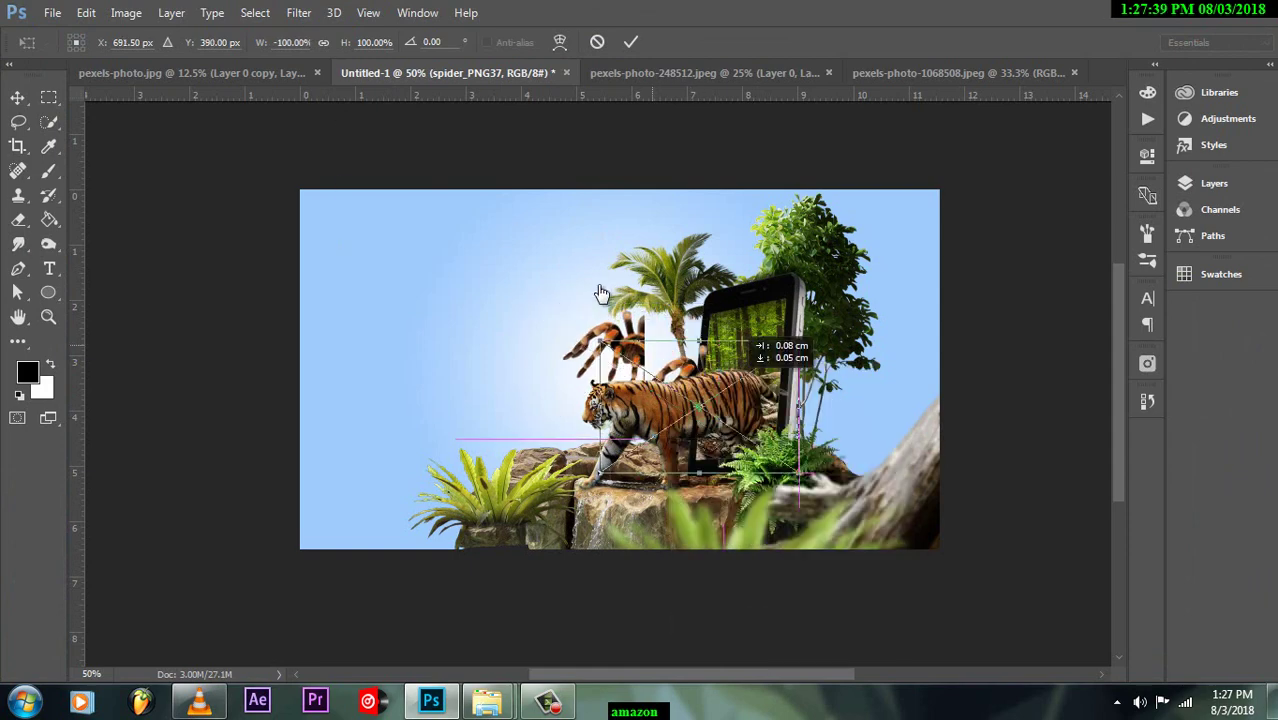
drag(620, 370, 860, 390)
key(Return)
key(b)
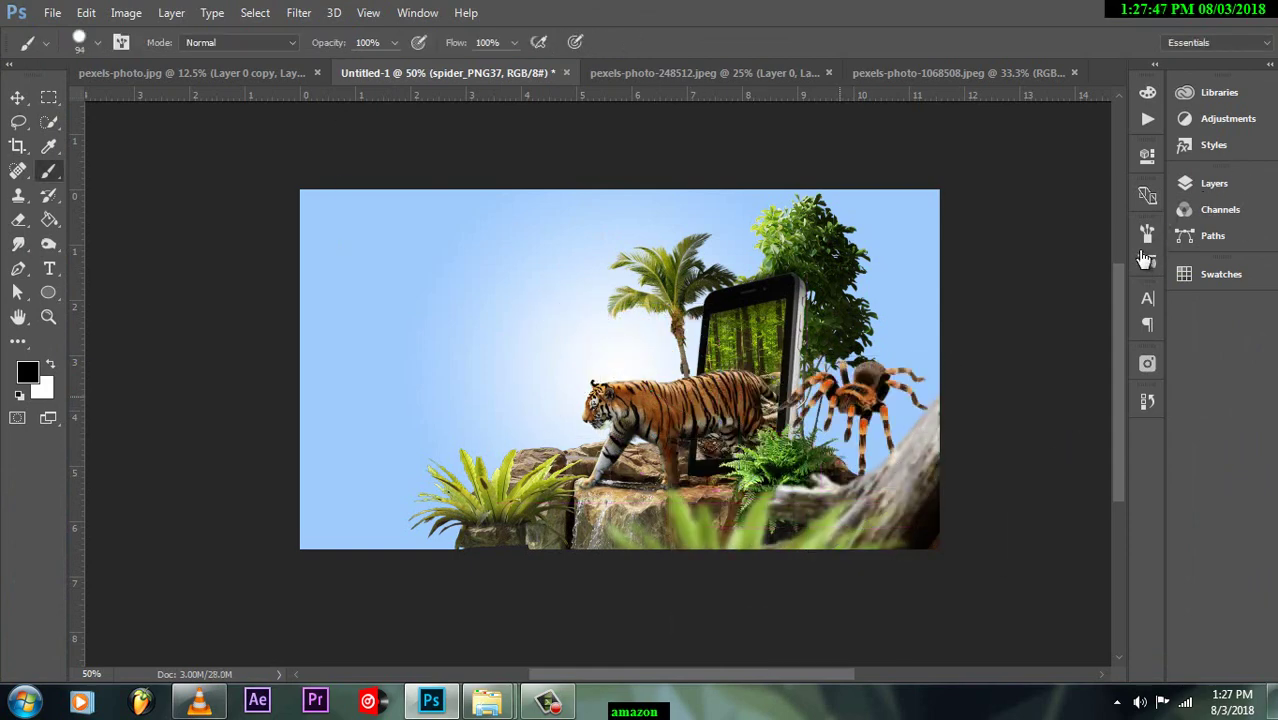
key(Delete)
key(Return)
key(F7)
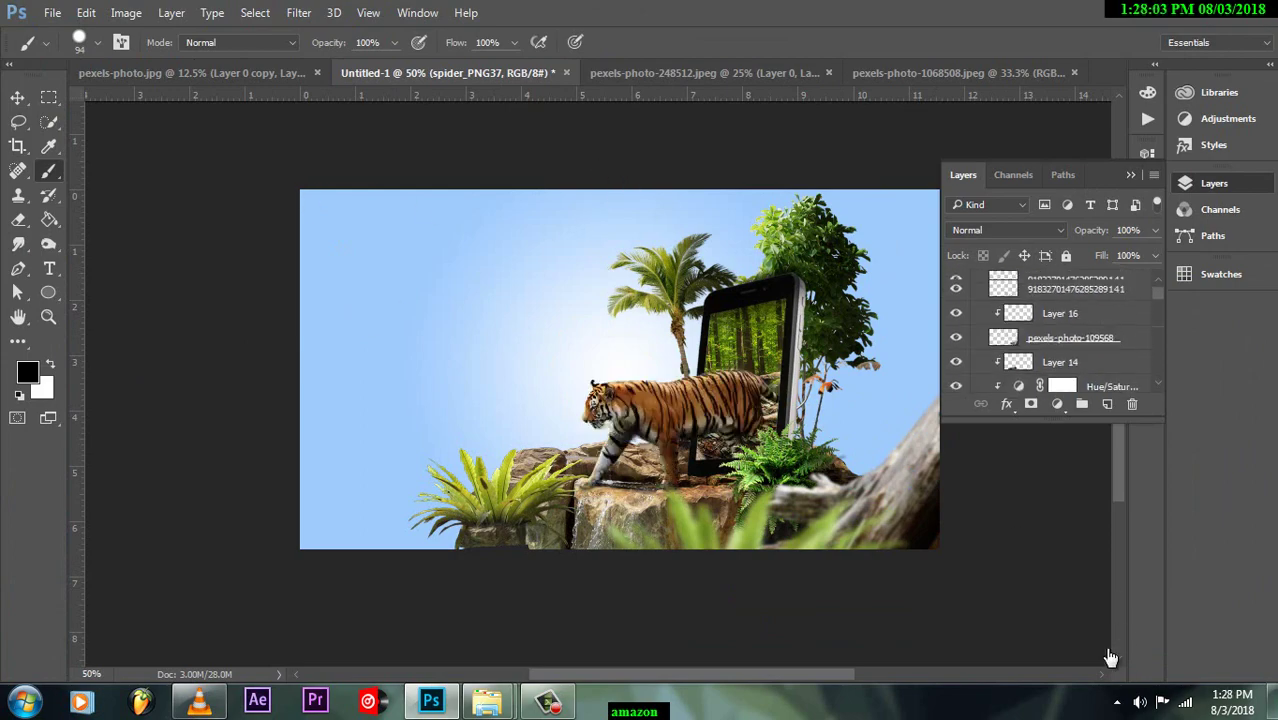
Step: Place spider_PNG37 again, shrink it and position it on the log at lower right
key(alt+f)
key(l)
double_click(814, 290)
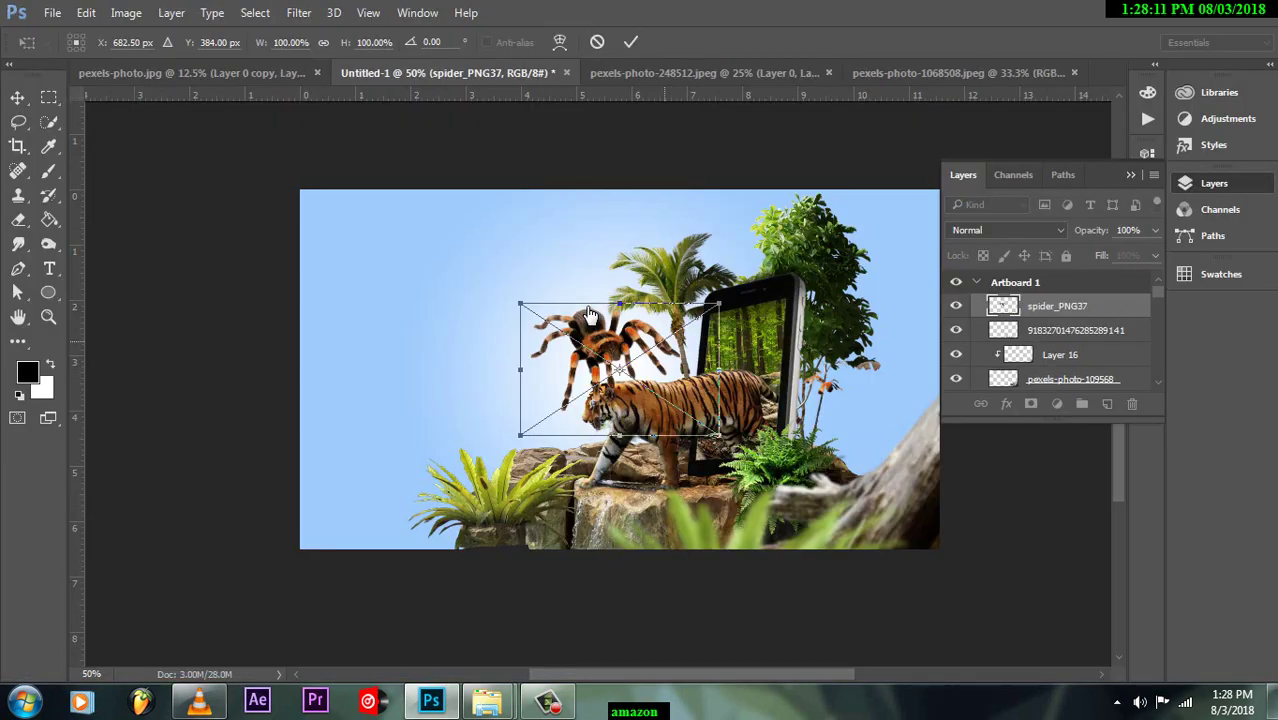
drag(600, 330, 880, 510)
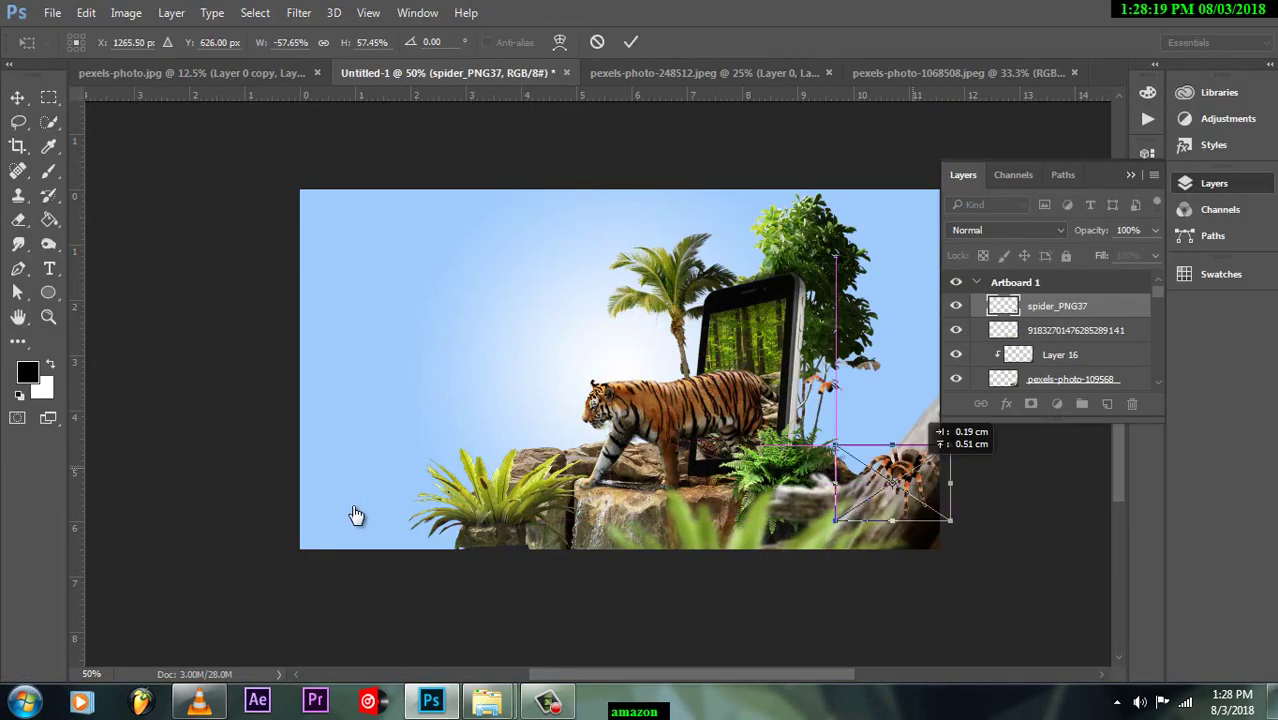
drag(816, 553, 870, 513)
key(Return)
key(shift+Up)
key(shift+Right)
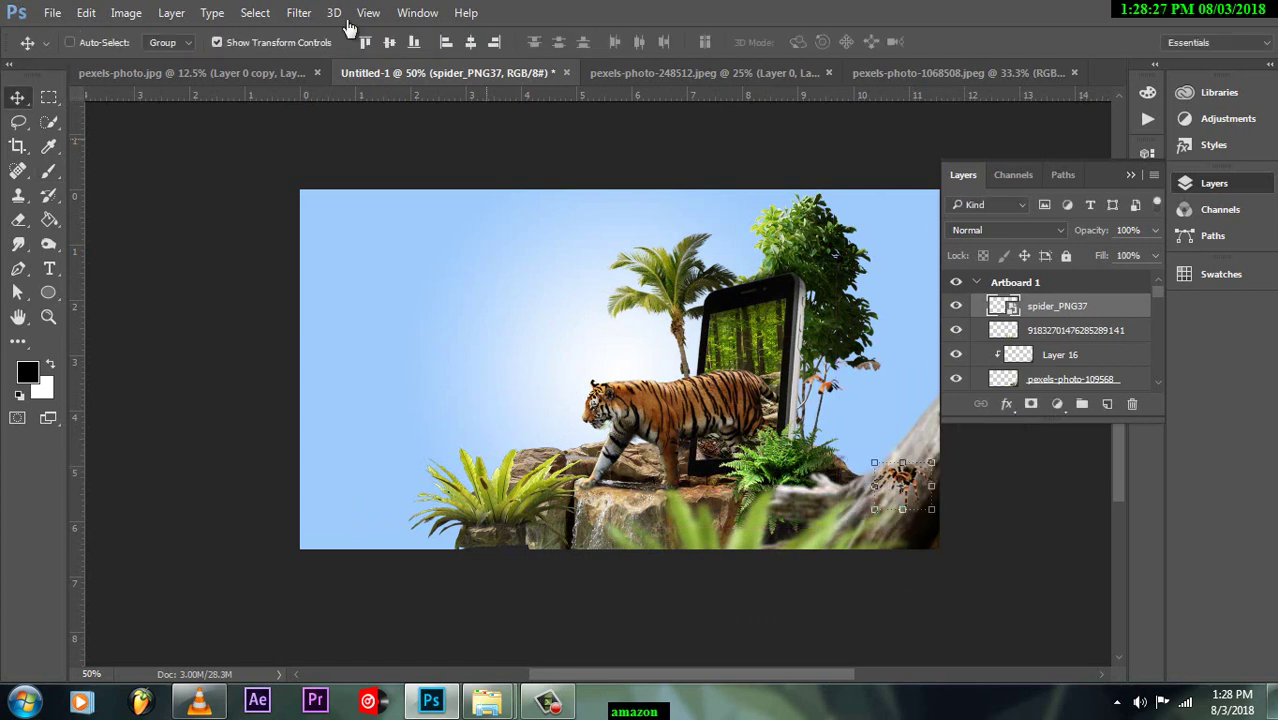
Step: Rasterize the spider layer, add a Drop Shadow, and apply a slight Gaussian Blur
right_click(1058, 306)
click(699, 417)
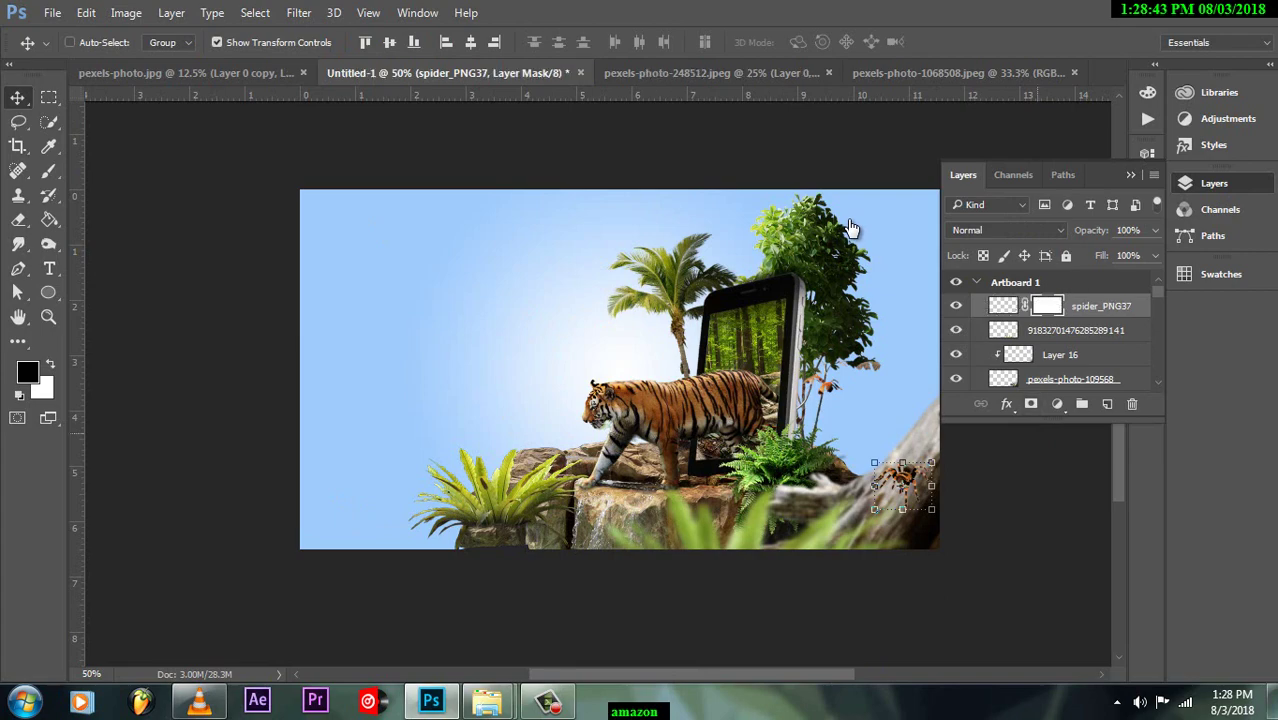
click(1006, 403)
click(1050, 645)
drag(1196, 190, 1277, 190)
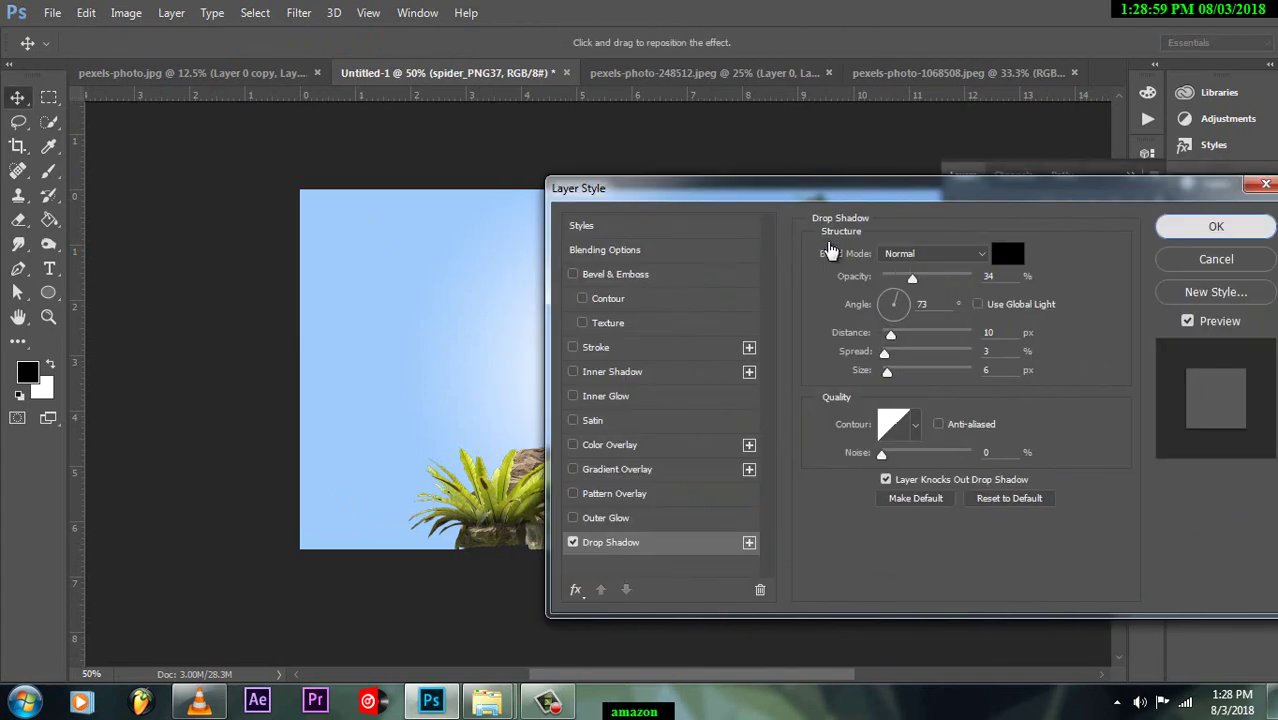
key(Return)
click(298, 12)
click(600, 288)
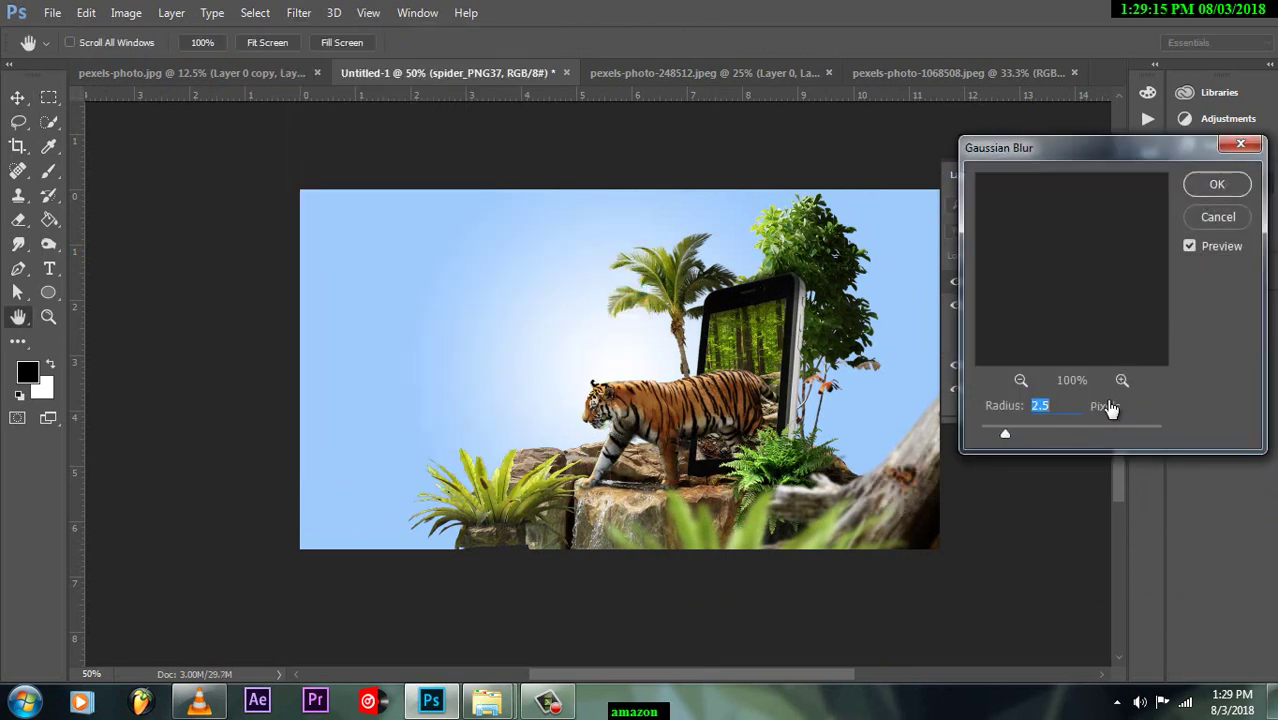
key(Return)
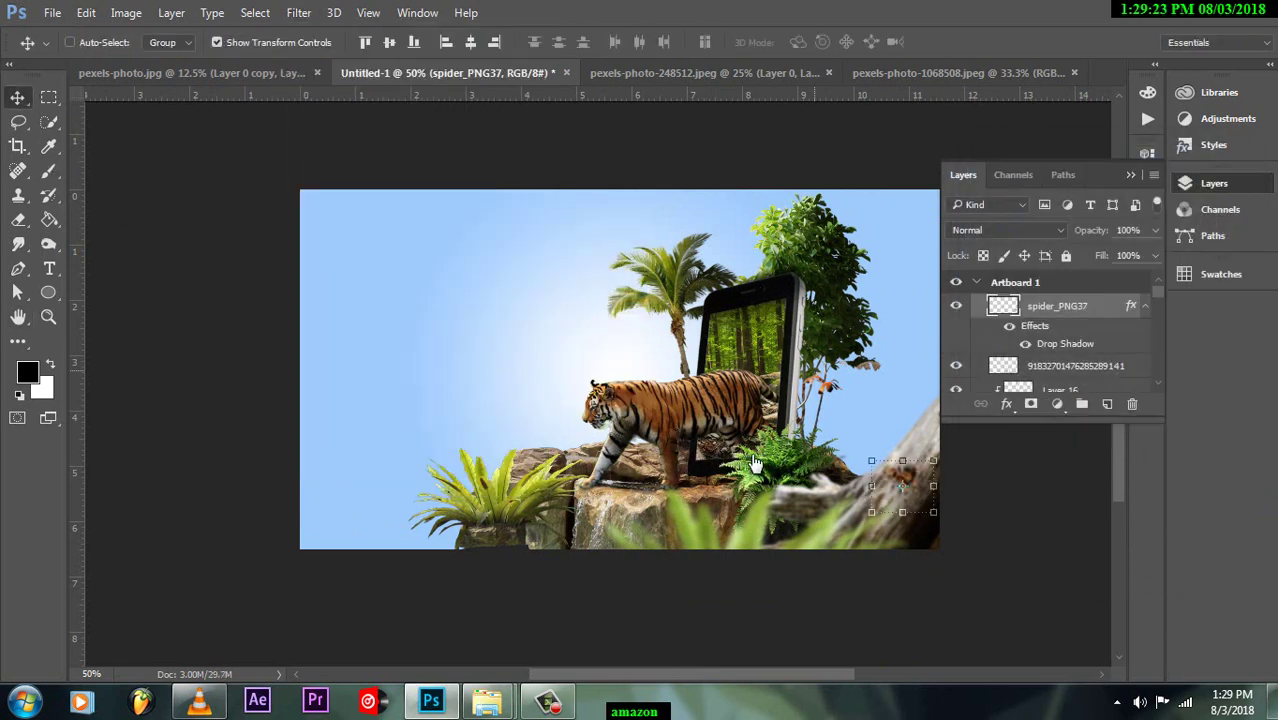
Step: Step back through history and restore the spider with its drop shadow
scroll(1112, 295, down, 3)
scroll(1043, 338, down, 2)
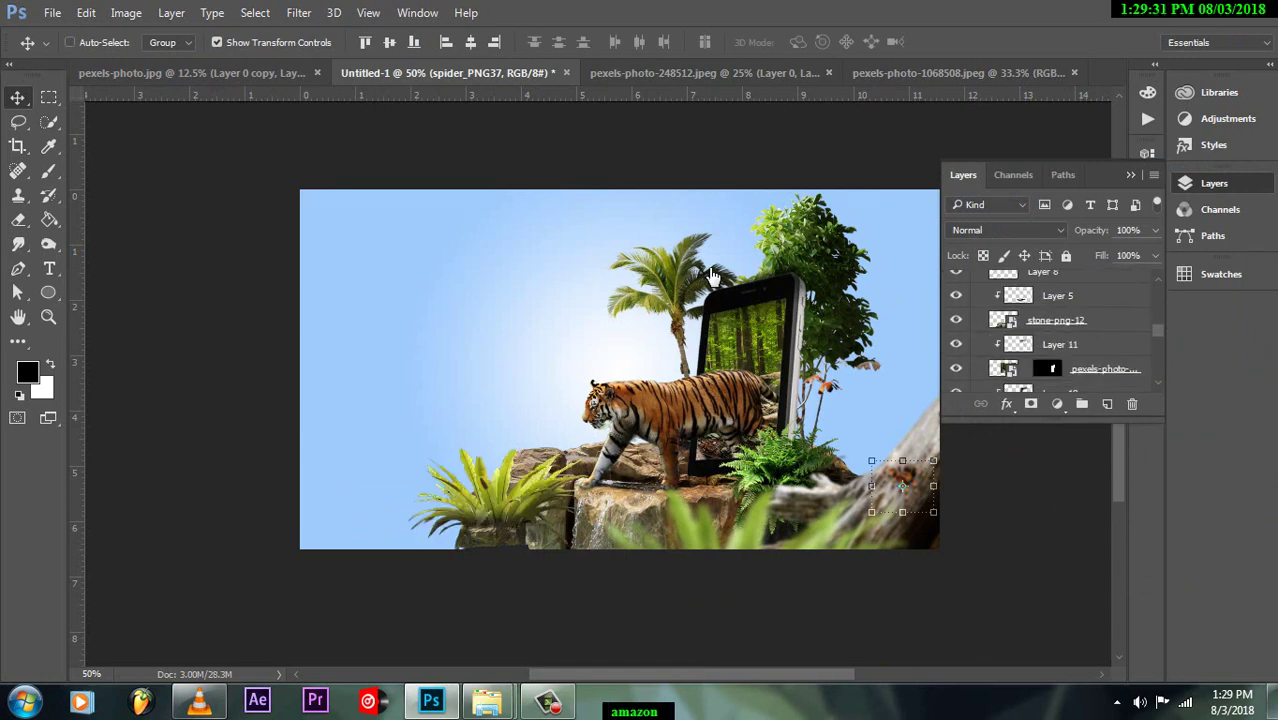
scroll(1043, 338, down, 2)
scroll(1043, 338, down, 2)
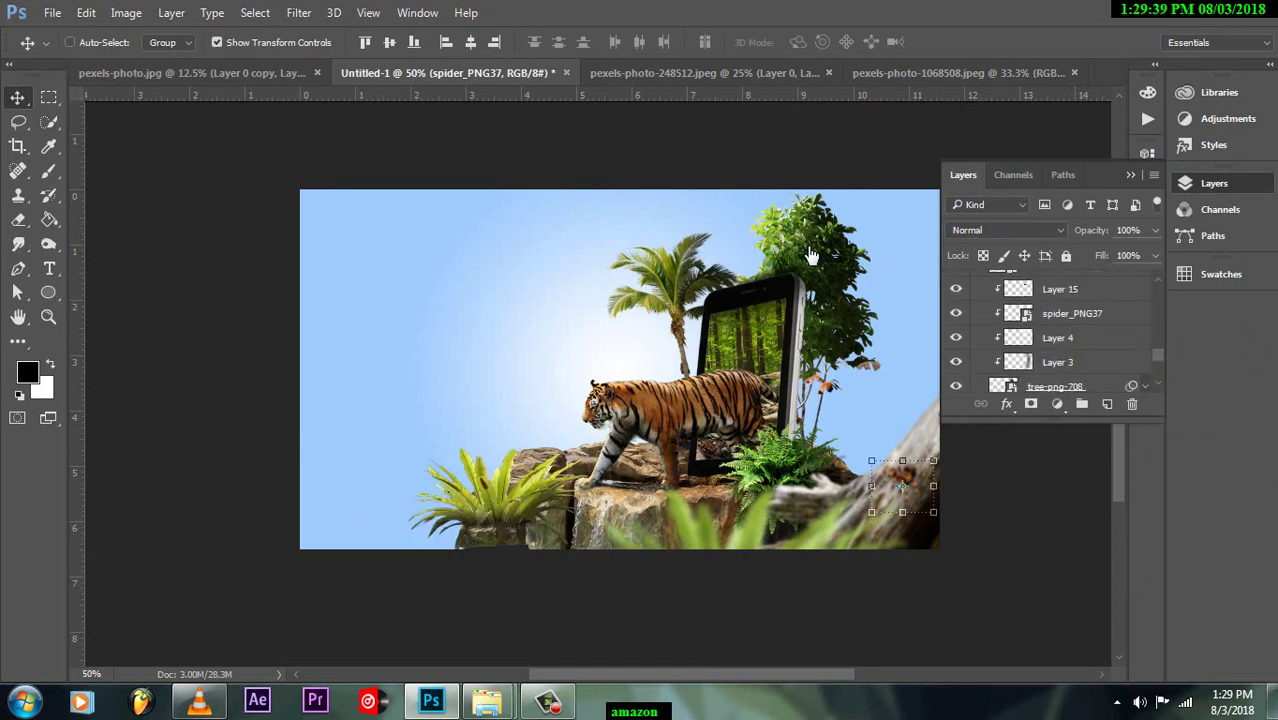
key(Delete)
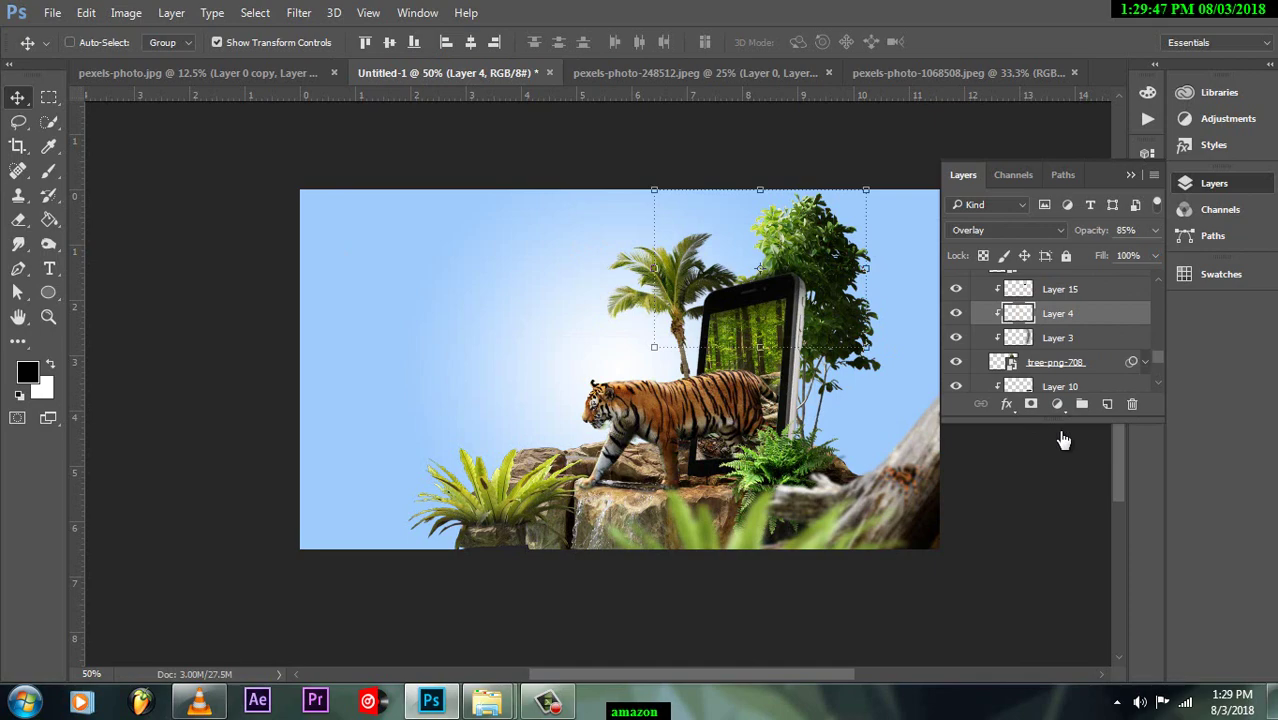
key(ctrl+z)
Step: Place the Flying-Bird-PNG-Pic parrot image and scale it down
key(alt+f)
key(Return)
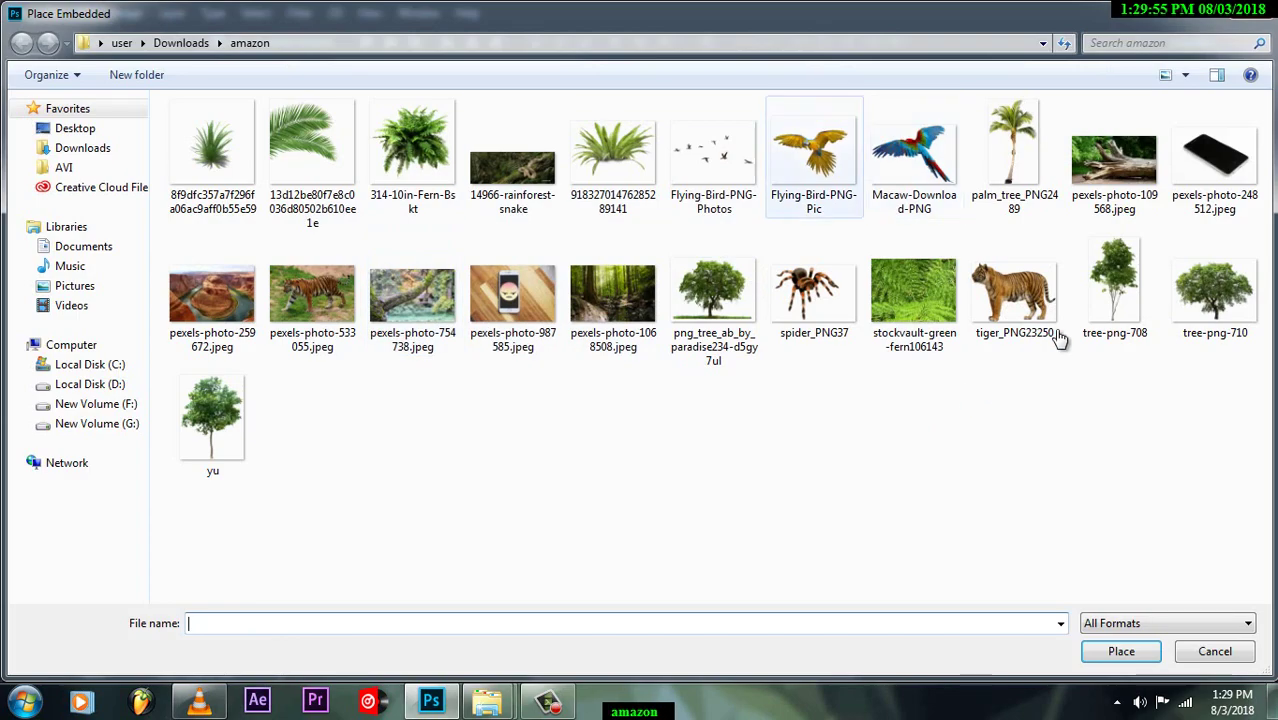
click(807, 160)
click(1120, 647)
right_click(580, 296)
mouse_move(395, 190)
mouse_down()
mouse_move(251, 128)
mouse_move(395, 248)
mouse_up()
right_click(482, 284)
key(Return)
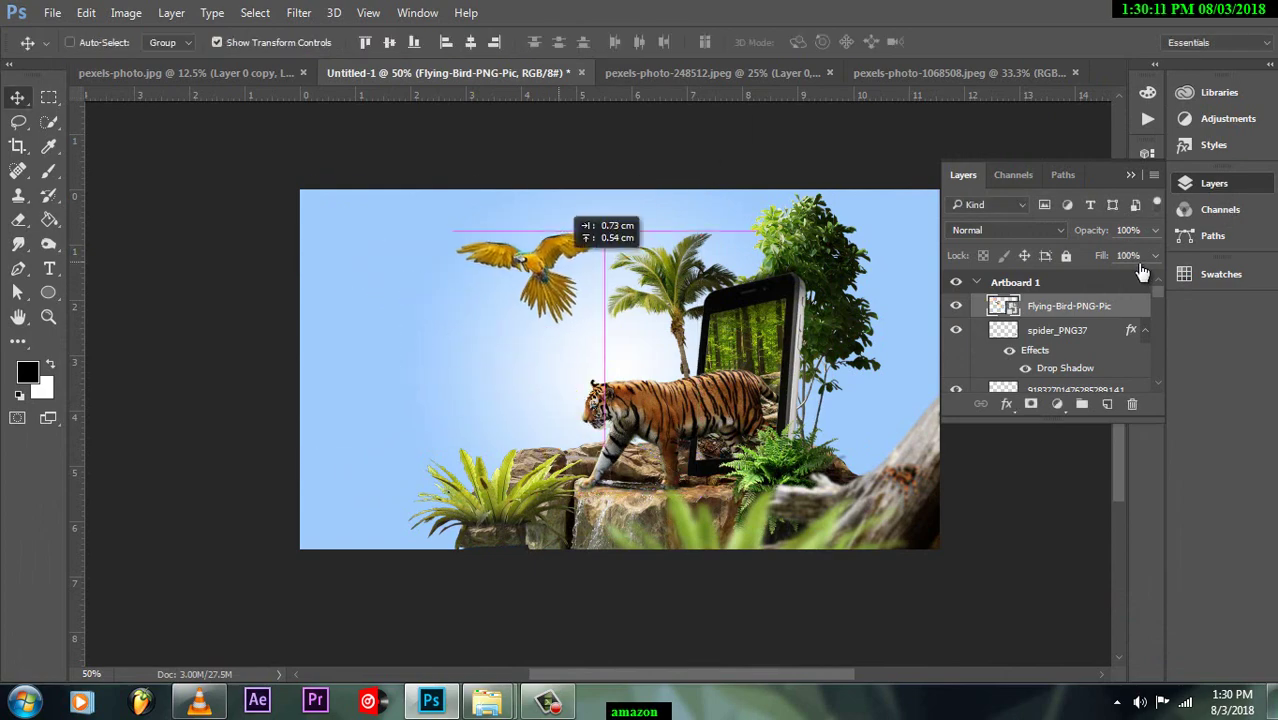
Step: Move the parrot into the upper-left sky and nudge it slightly left
scroll(663, 313, up, 2)
key(ctrl+t)
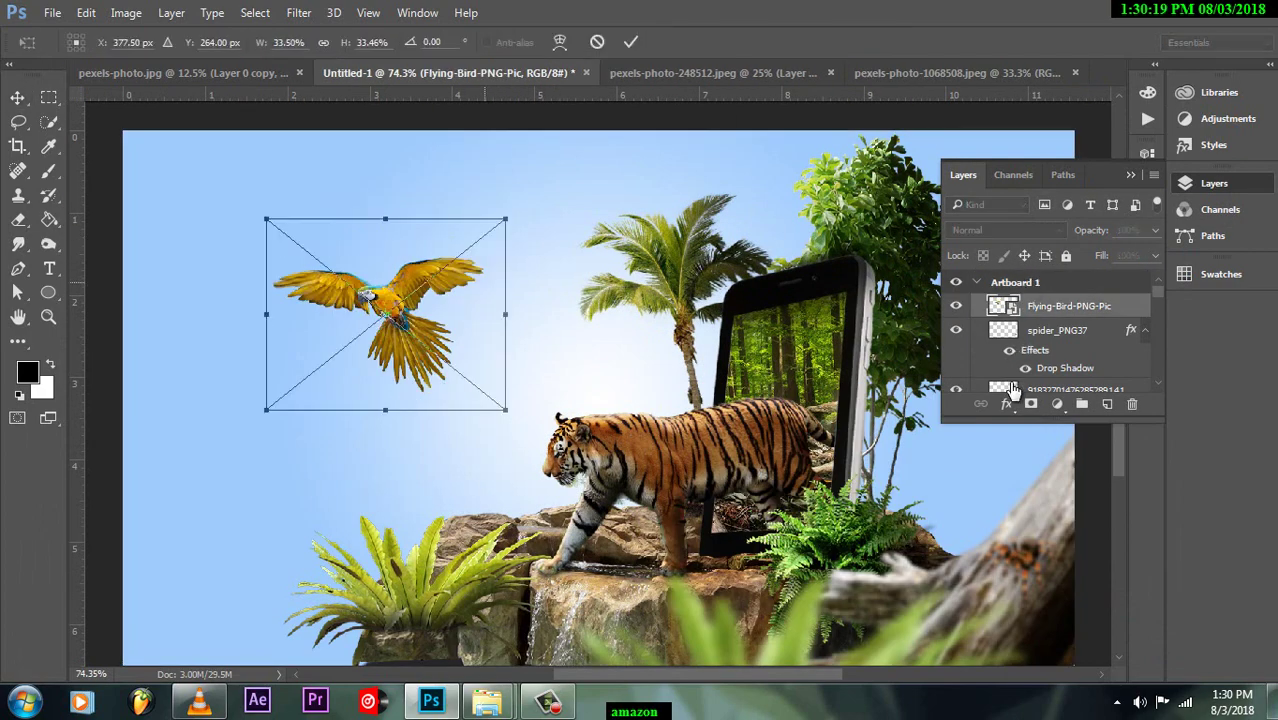
drag(444, 338, 407, 270)
key(Return)
scroll(407, 270, down, 2)
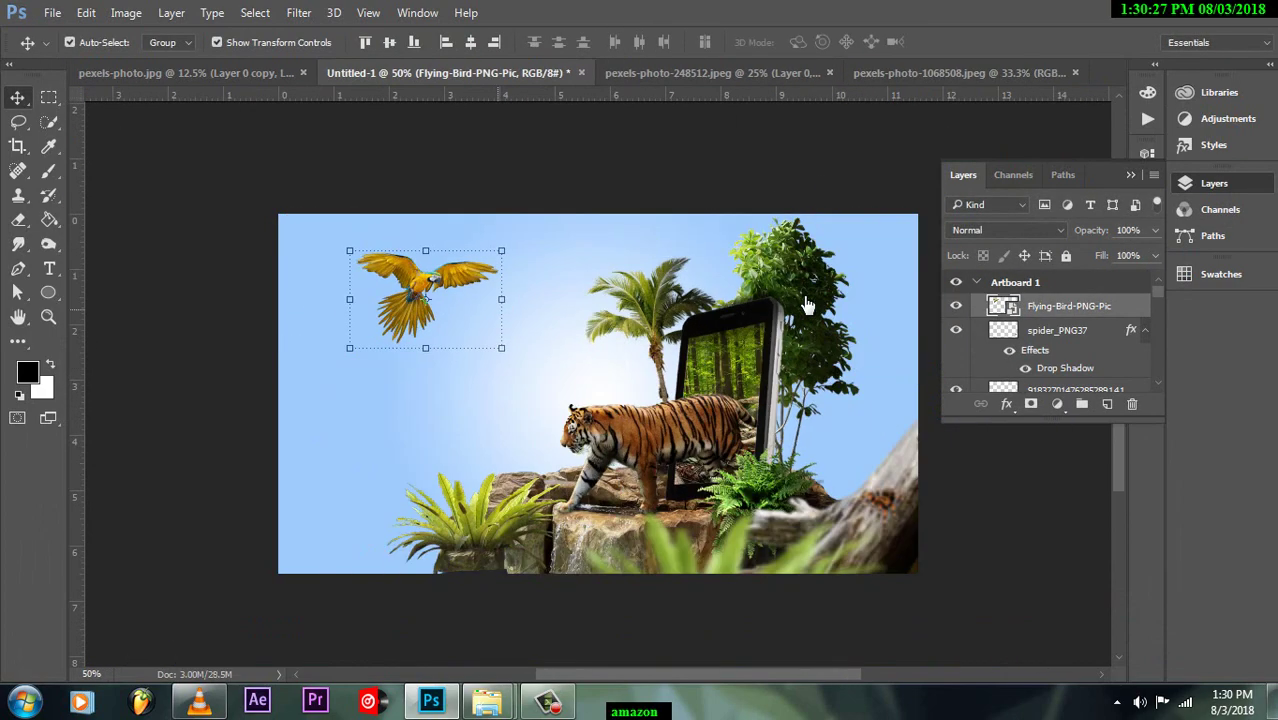
scroll(879, 533, down, 1)
key(ctrl+t)
key(Return)
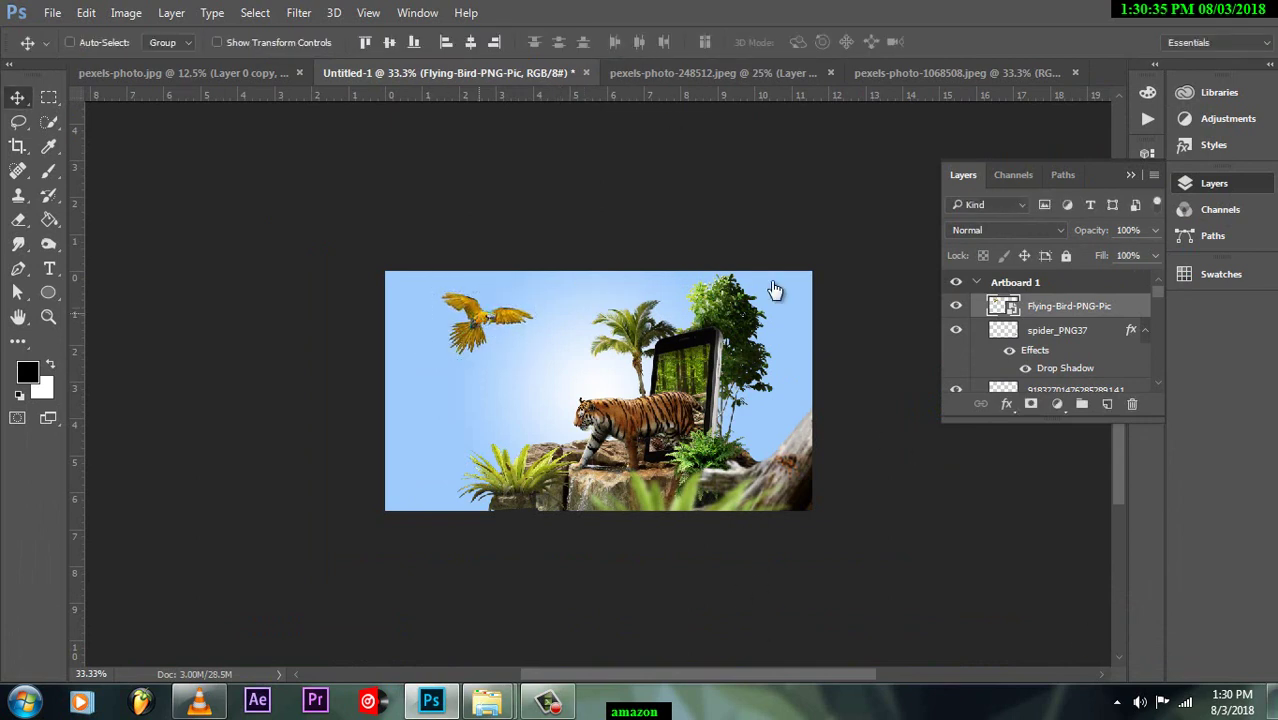
key(shift+Left)
key(shift+Left)
key(shift+Left)
key(shift+Left)
key(shift+Left)
key(shift+Left)
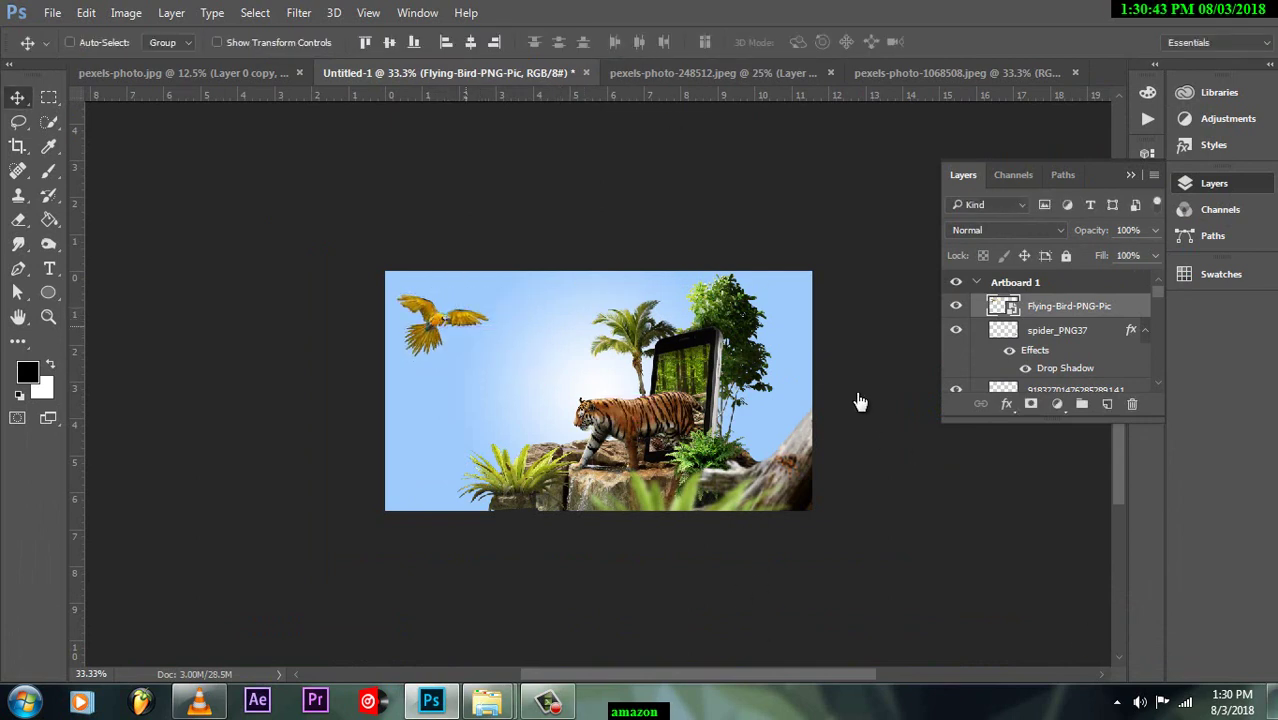
Step: Add a brushed Layer 19 clipped to the parrot, blurred at 33.2, in Overlay mode, plus empty Layer 20
scroll(1163, 316, down, 5)
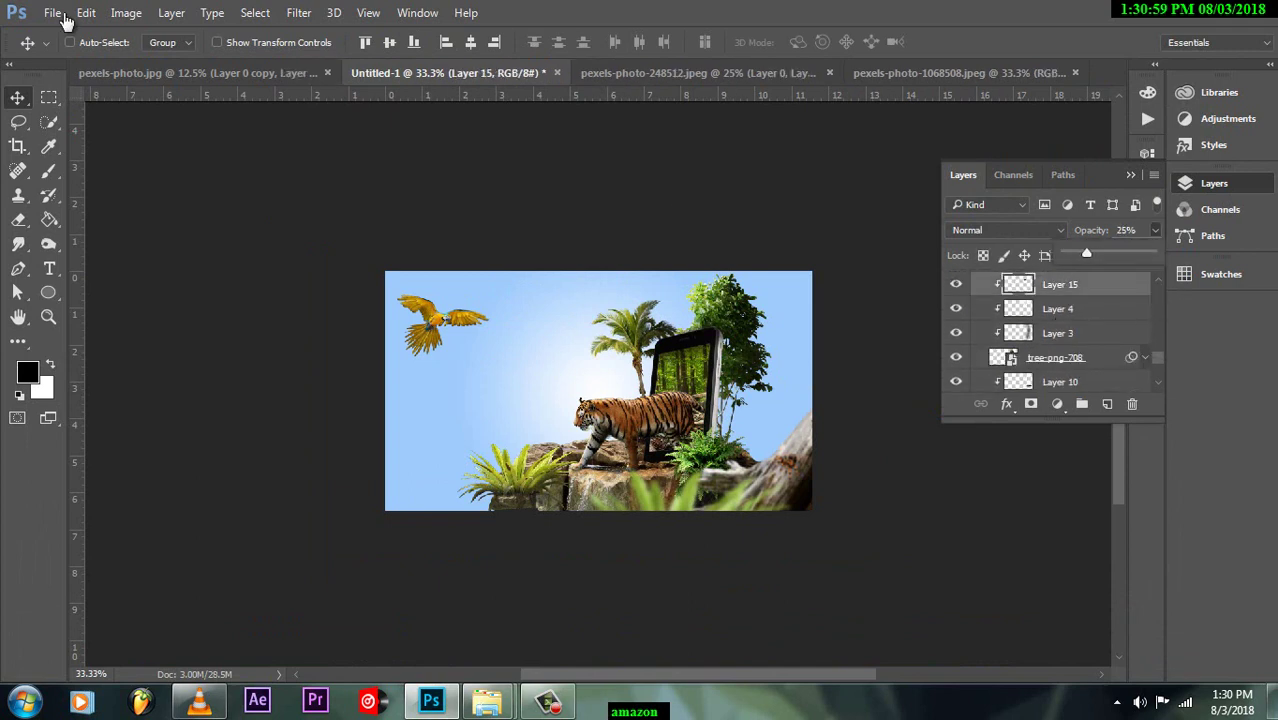
key(ctrl+shift+alt+n)
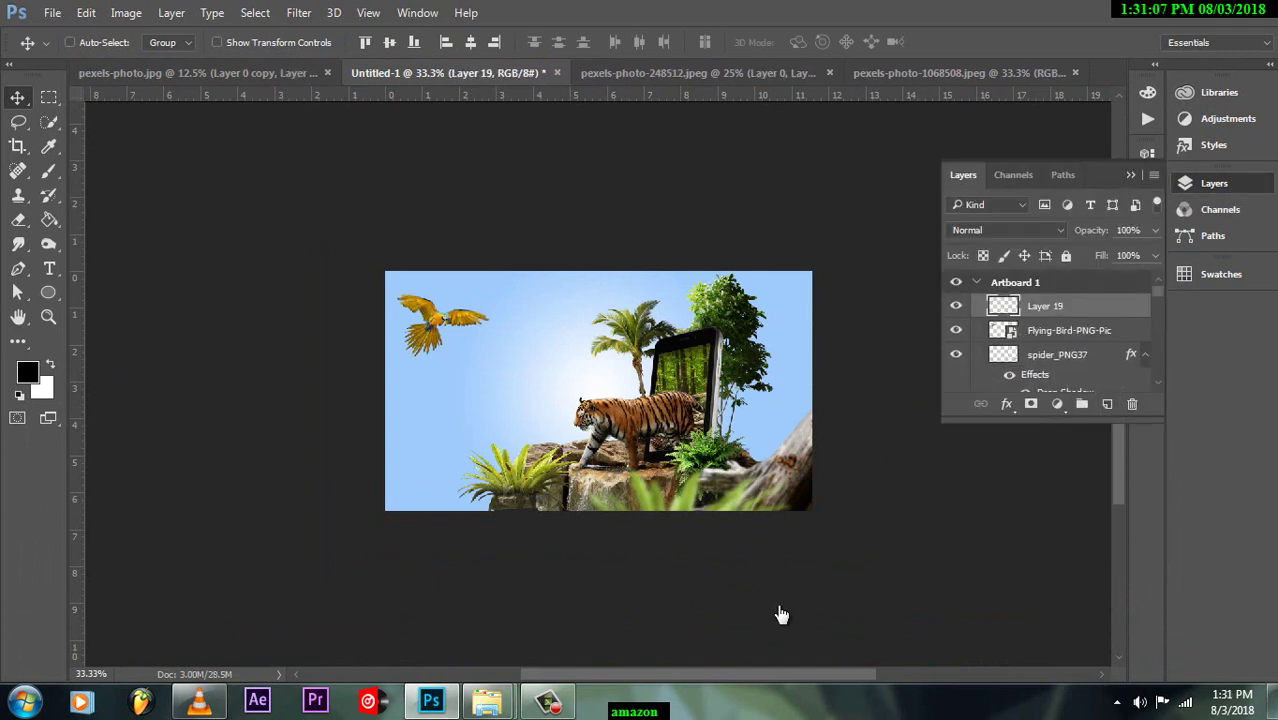
key(ctrl+alt+g)
key(b)
key(ctrl+alt+f)
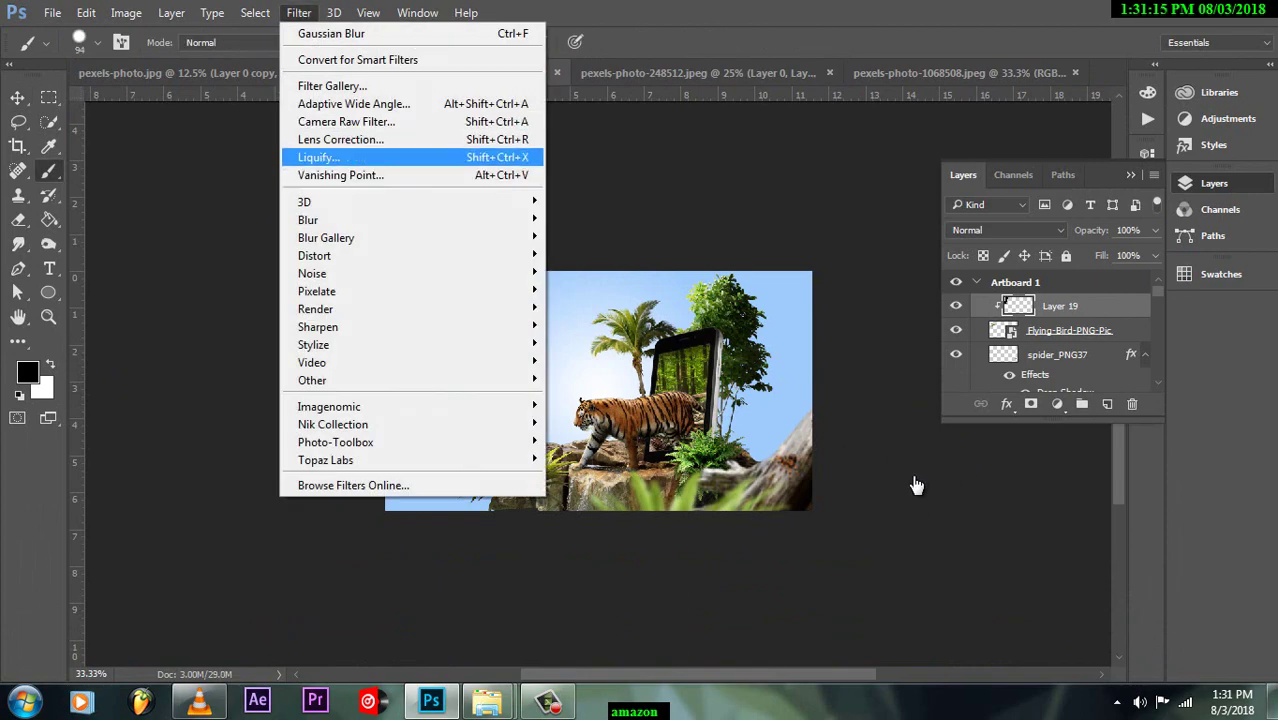
key(Return)
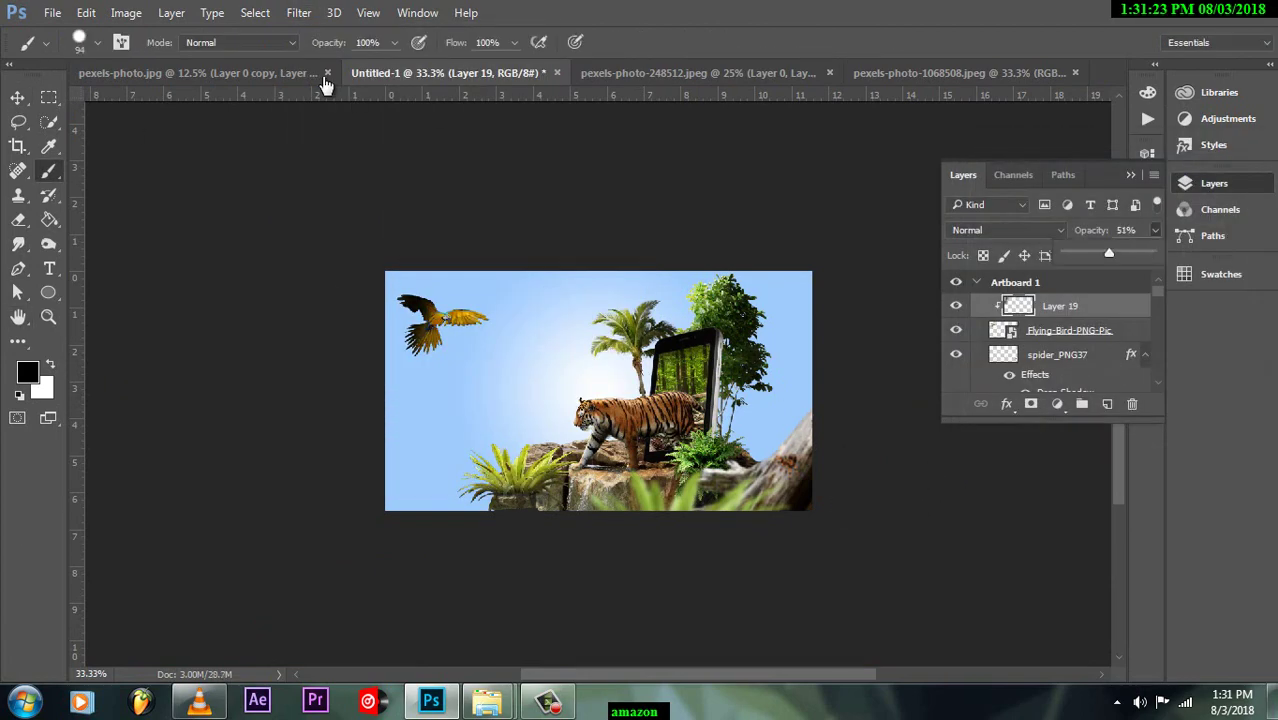
click(1005, 230)
click(1000, 389)
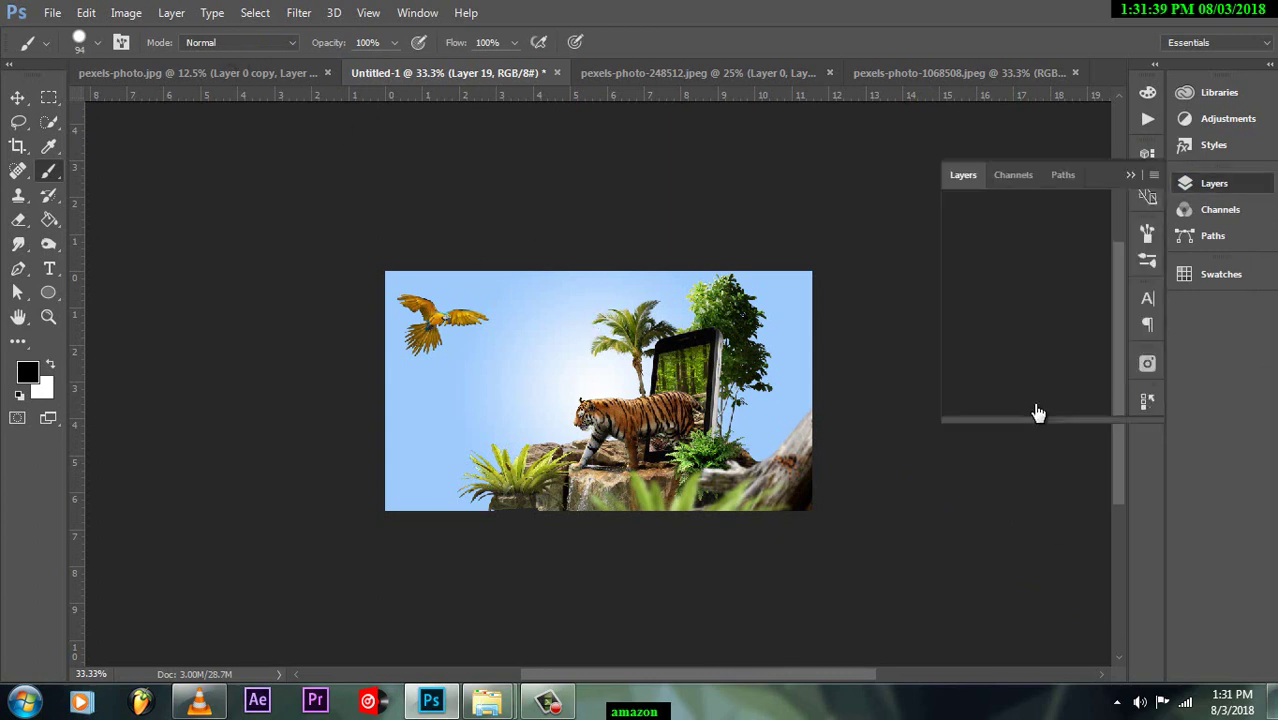
key(ctrl+shift+alt+n)
key(ctrl+shift+alt+n)
key(Delete)
key(t)
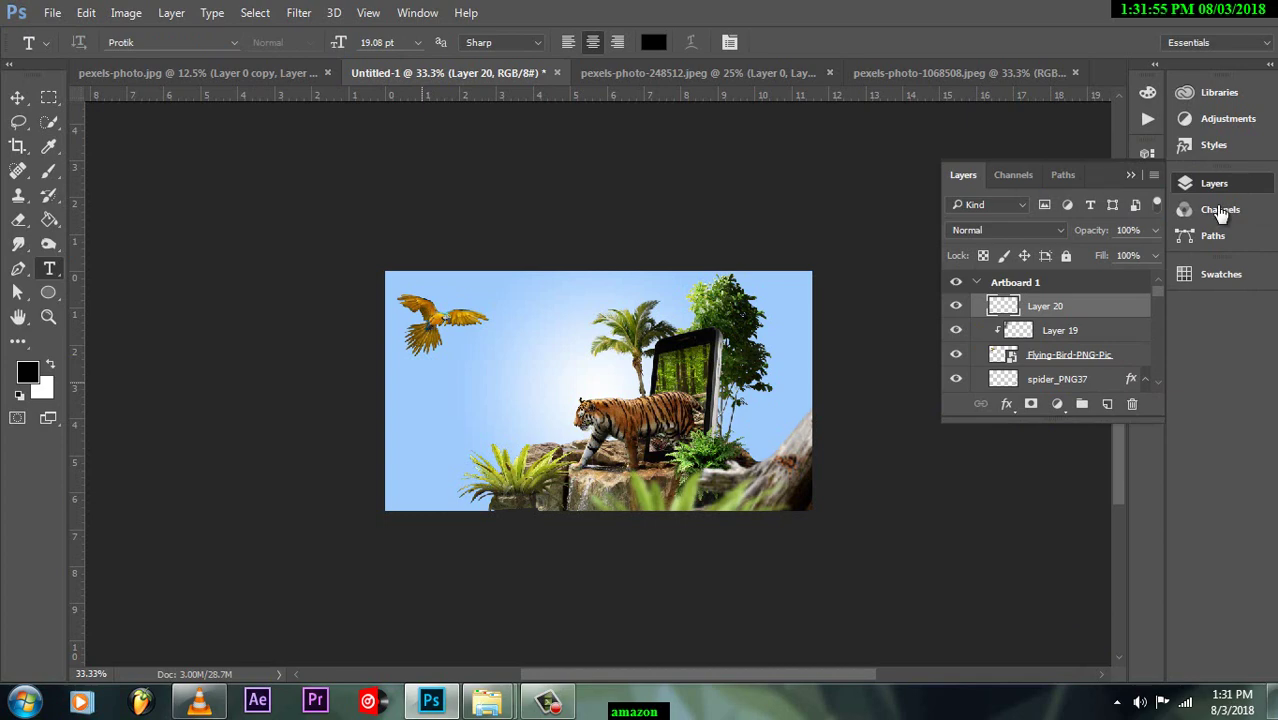
Step: Type the black title 'Rainforest' beside the parrot and nudge it up and right into place
click(421, 382)
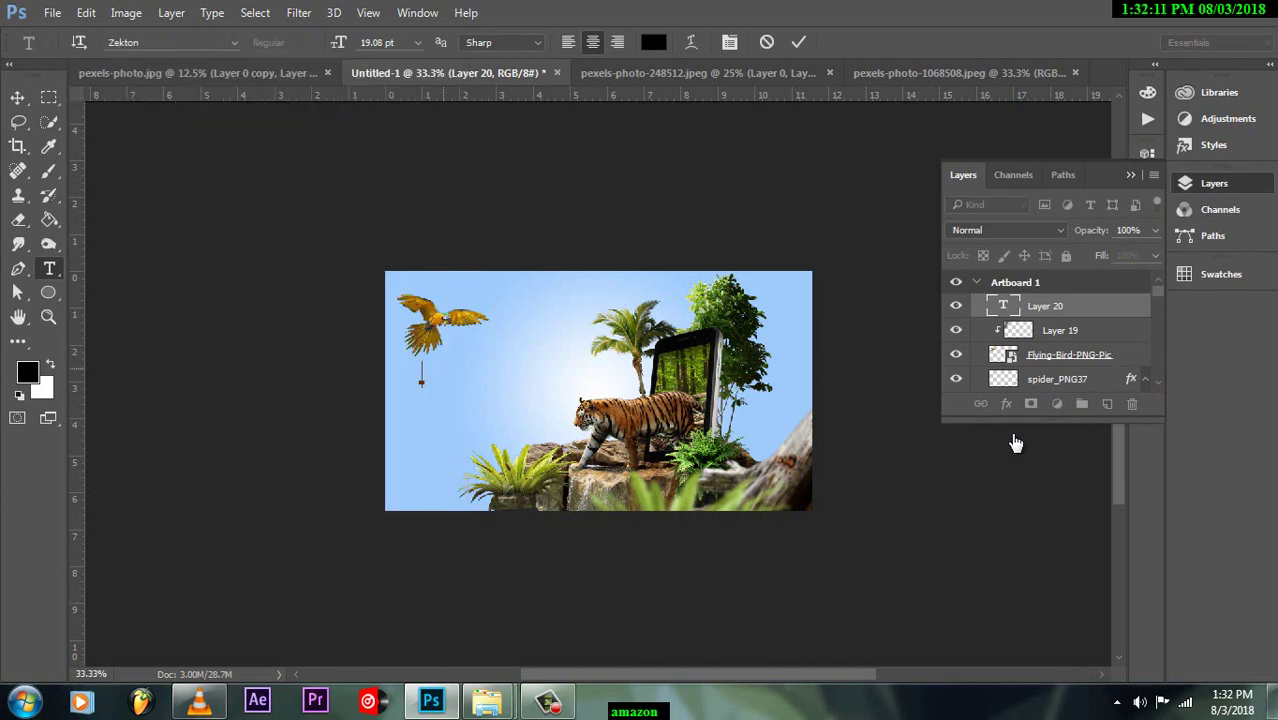
text(Rainfor)
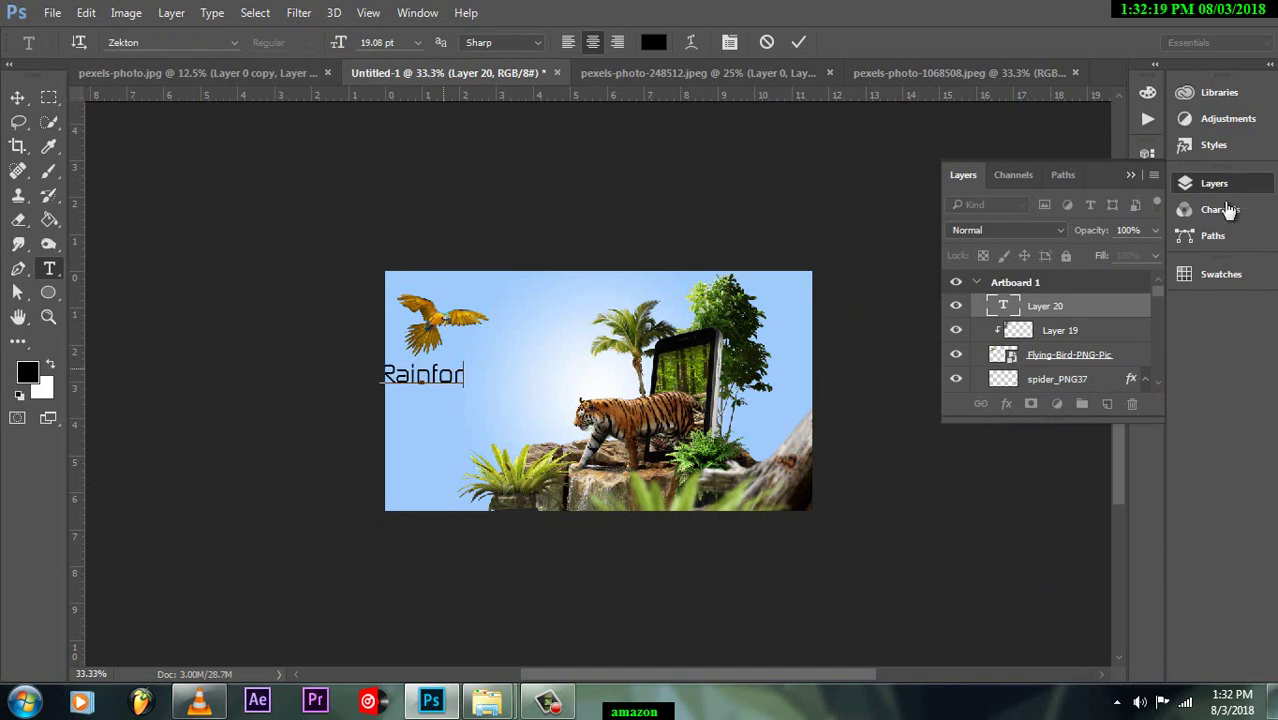
text(est)
key(ctrl+Return)
key(shift+Right)
key(shift+Right)
key(shift+Right)
key(shift+Up)
key(shift+Up)
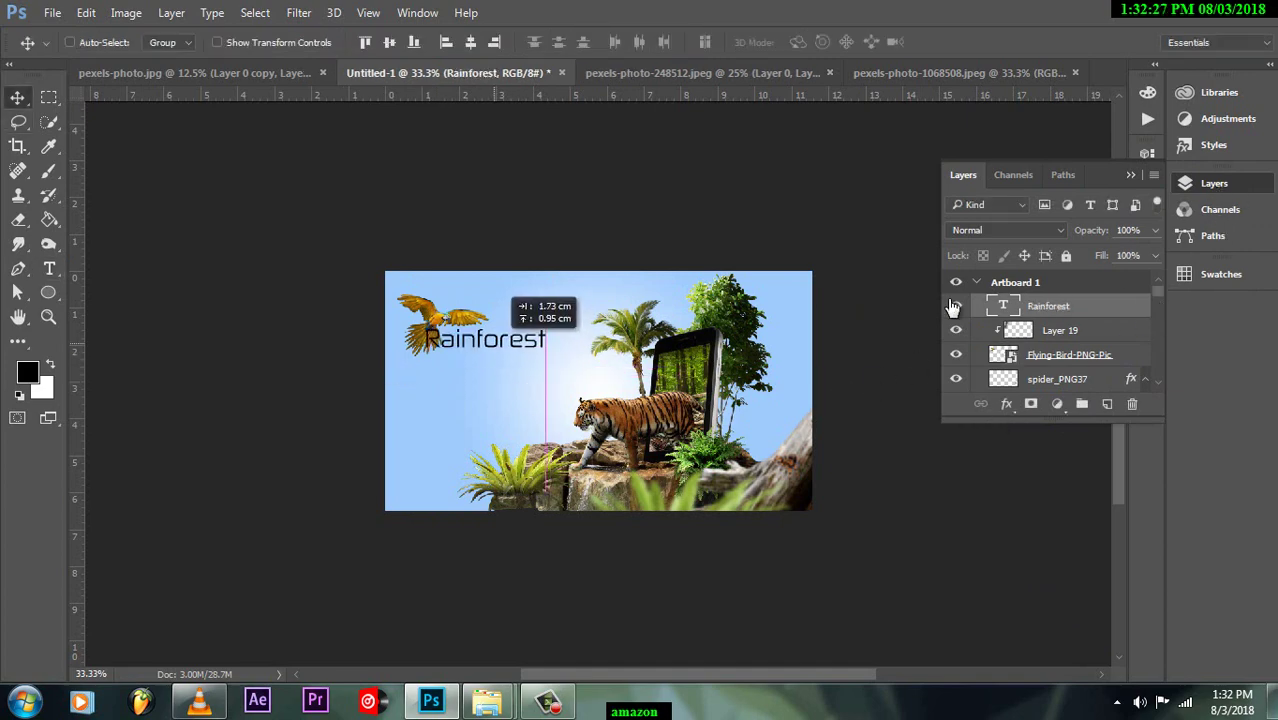
key(ctrl+plus)
key(ctrl+plus)
Step: Nudge the Rainforest title right and recolour it bright green
click(1147, 298)
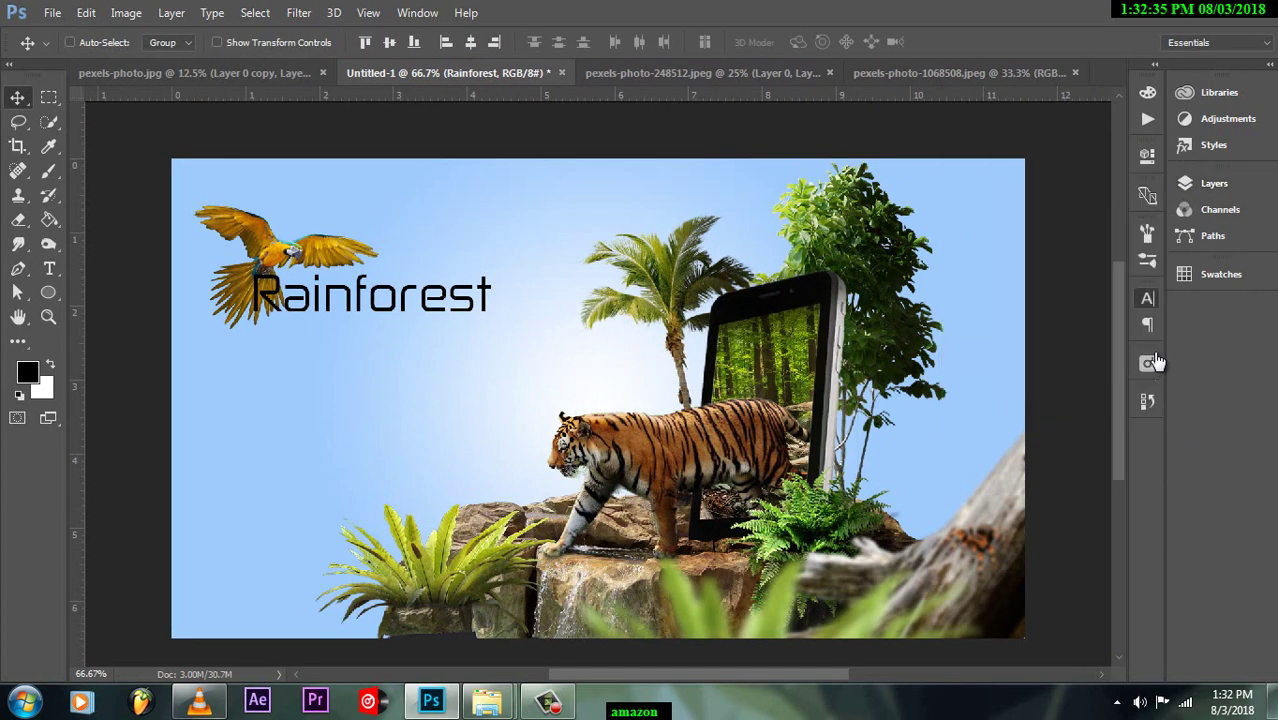
key(Right)
key(Right)
key(Right)
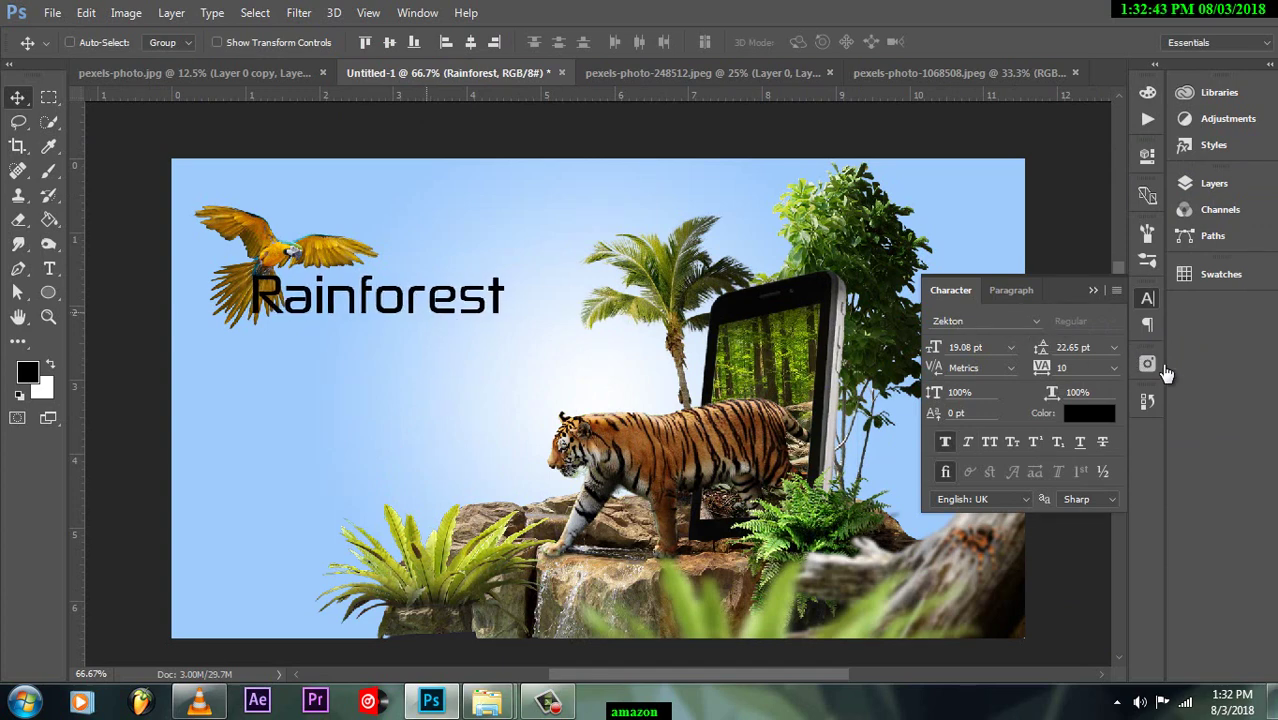
click(1212, 185)
click(1212, 185)
click(1089, 413)
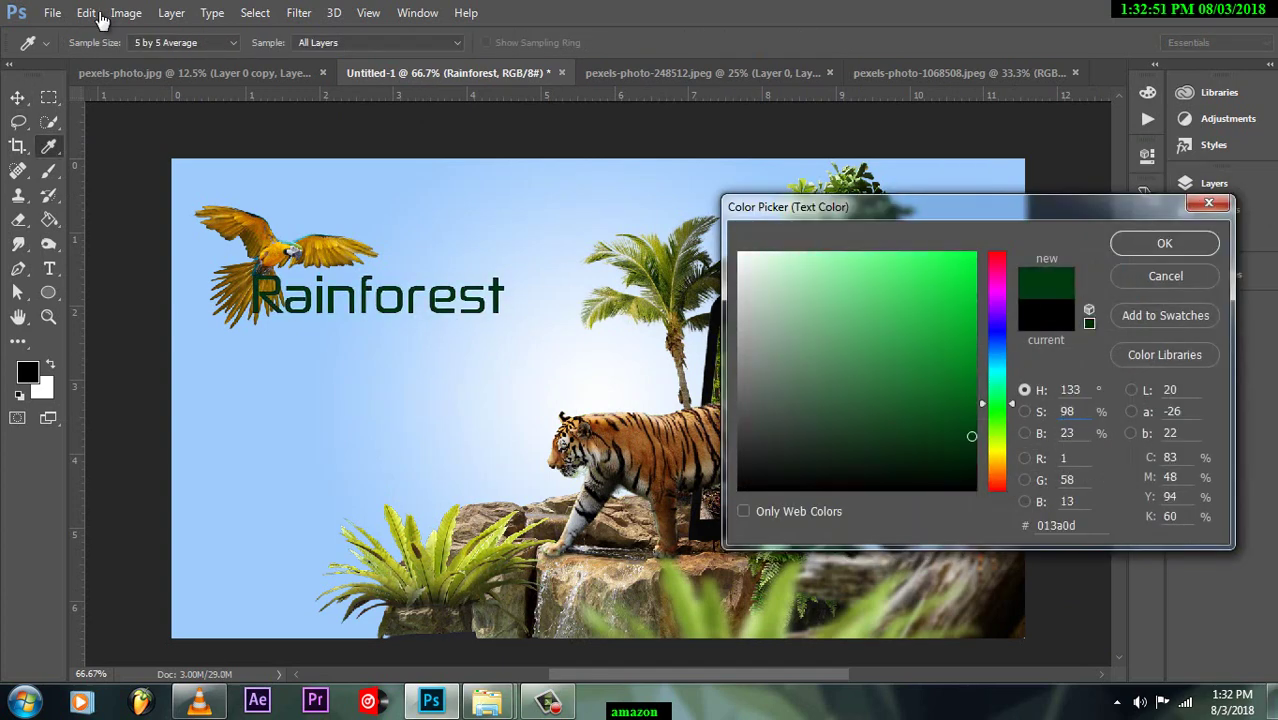
key(Return)
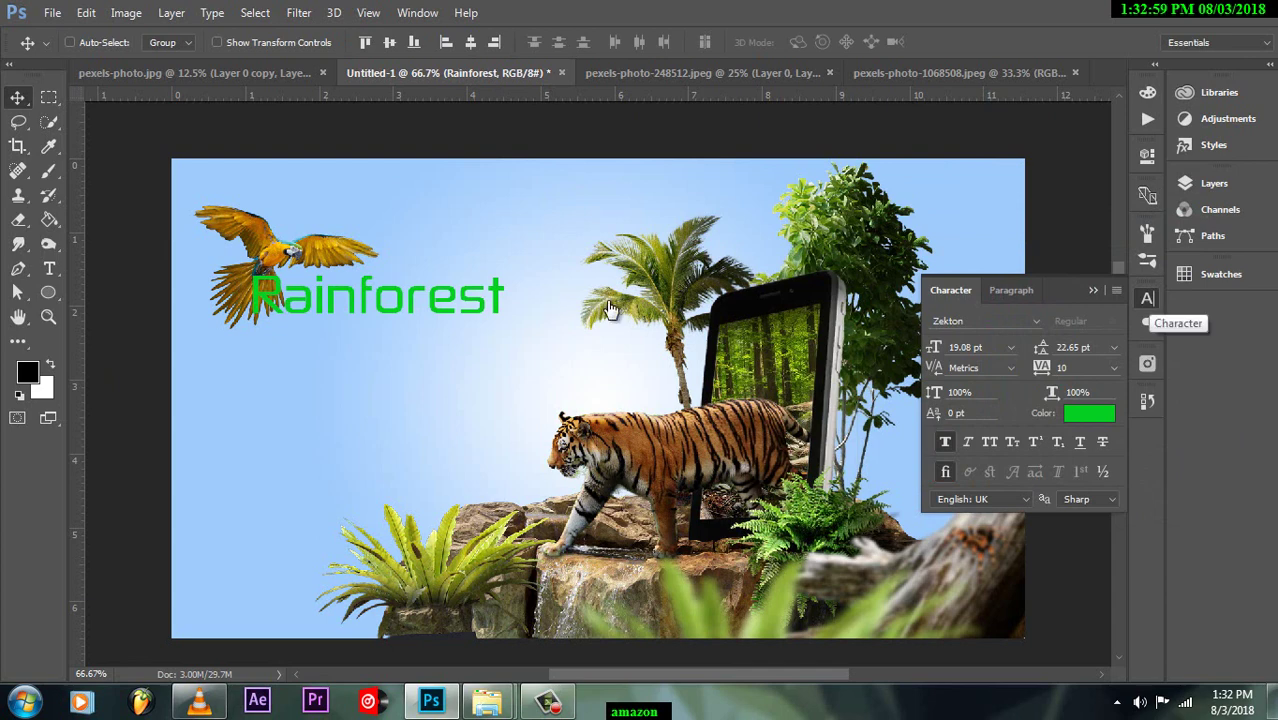
key(F7)
Step: Duplicate the Rainforest text layer and colour the slightly offset copy black
key(ctrl+j)
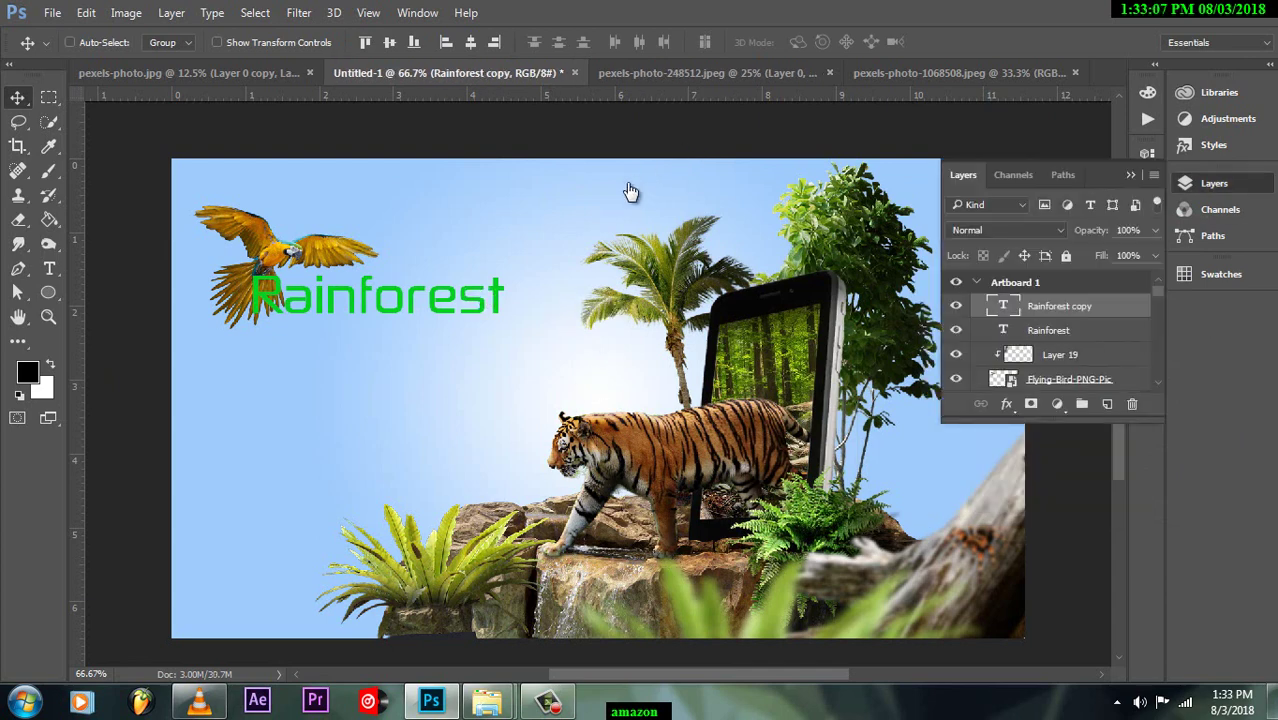
key(Right)
key(Right)
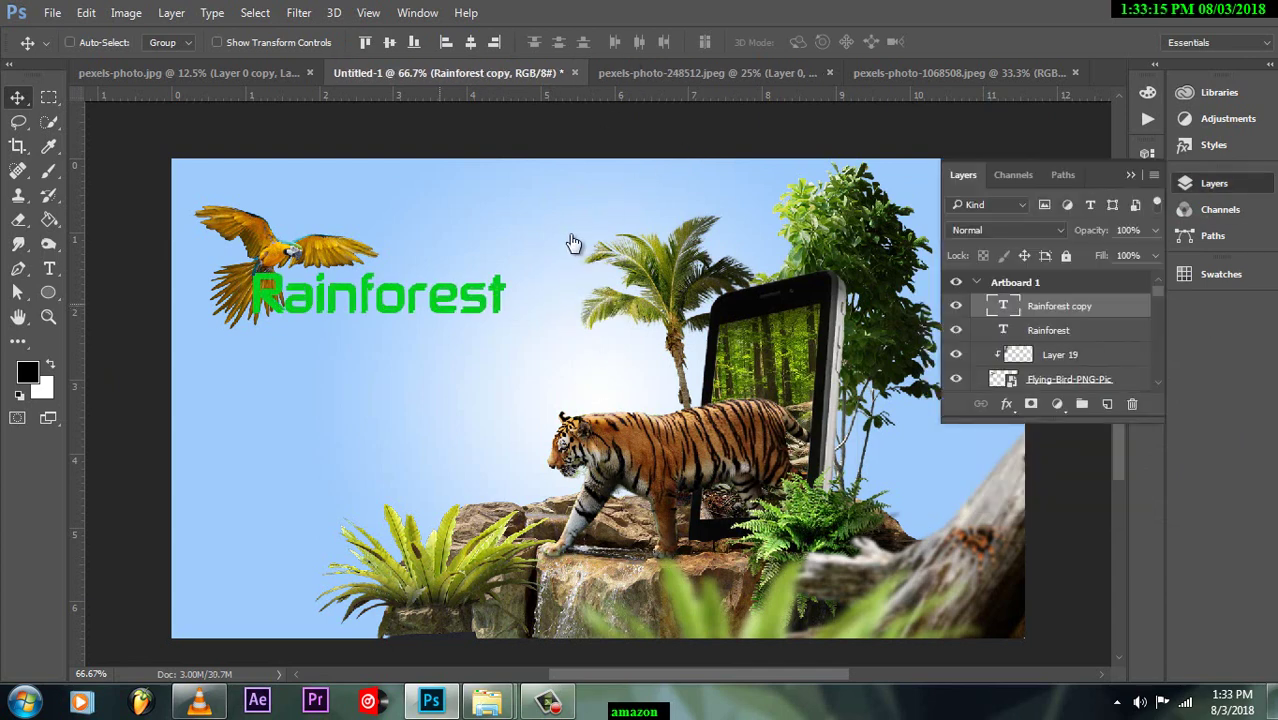
key(t)
click(656, 41)
click(738, 480)
key(Return)
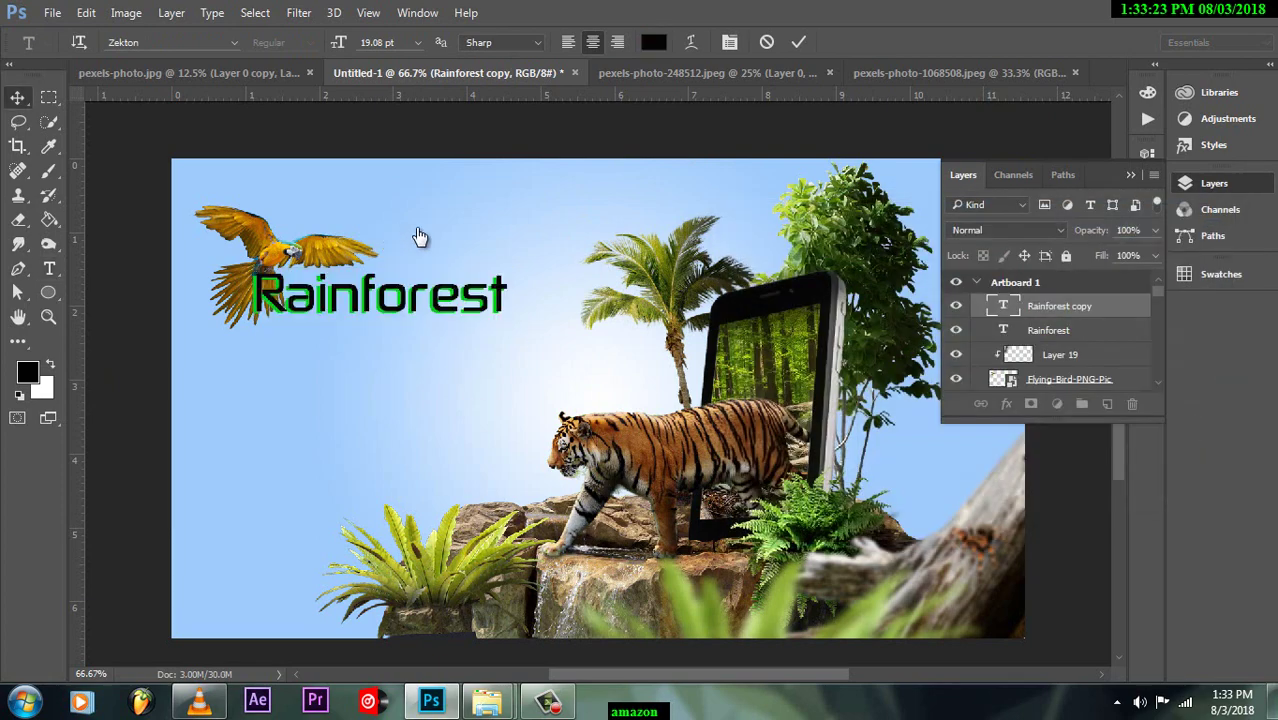
key(v)
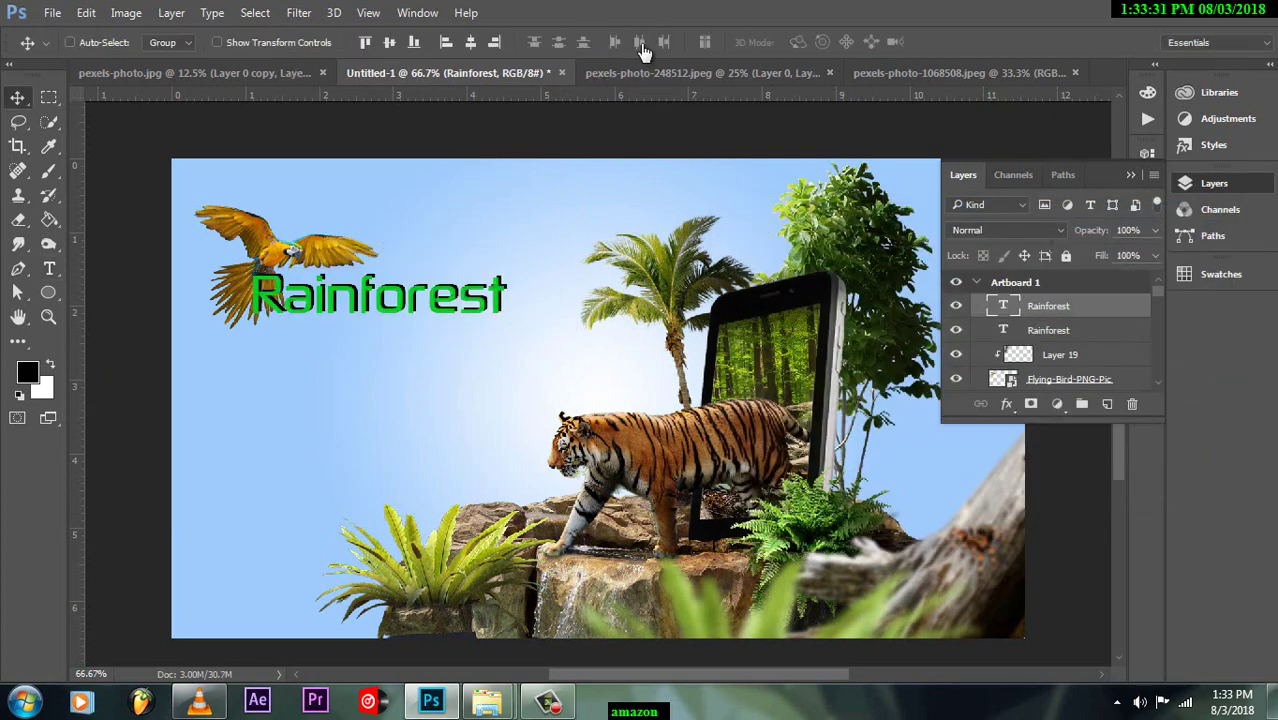
Step: Lower the opacity of the lower Rainforest layer, then select both title layers
key(alt+bracketleft)
key(alt+bracketright)
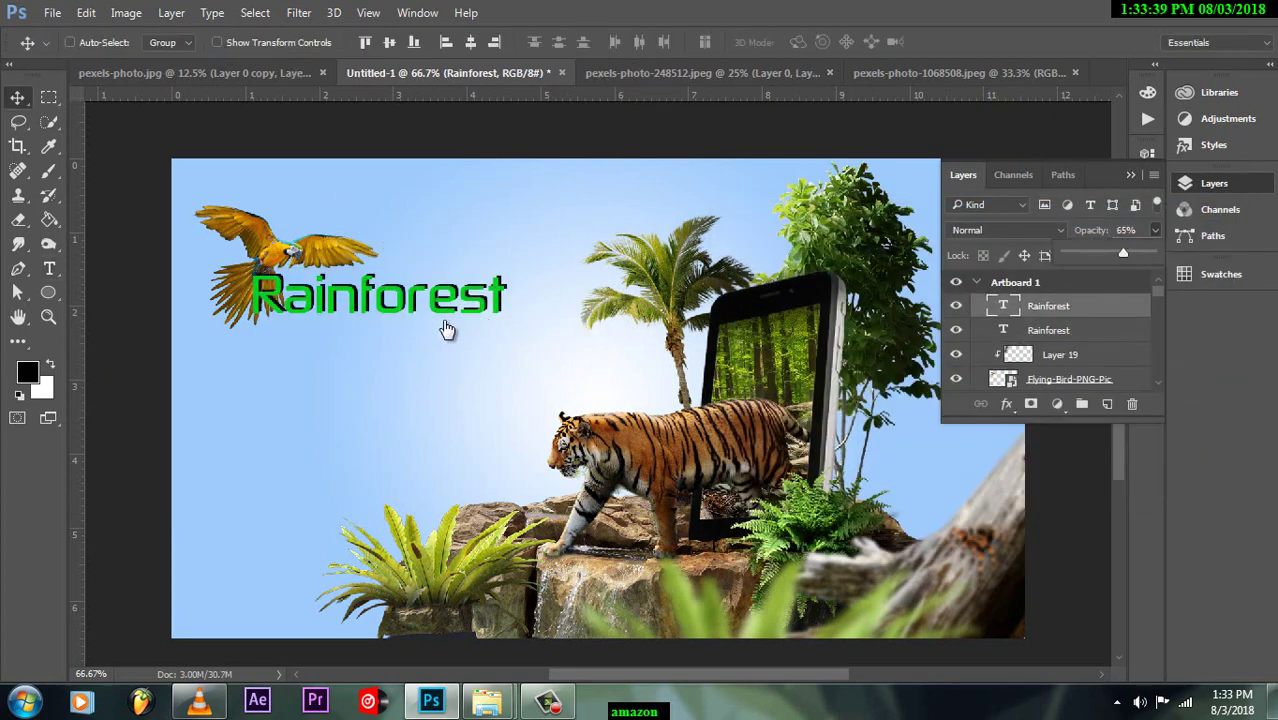
key(alt+bracketleft)
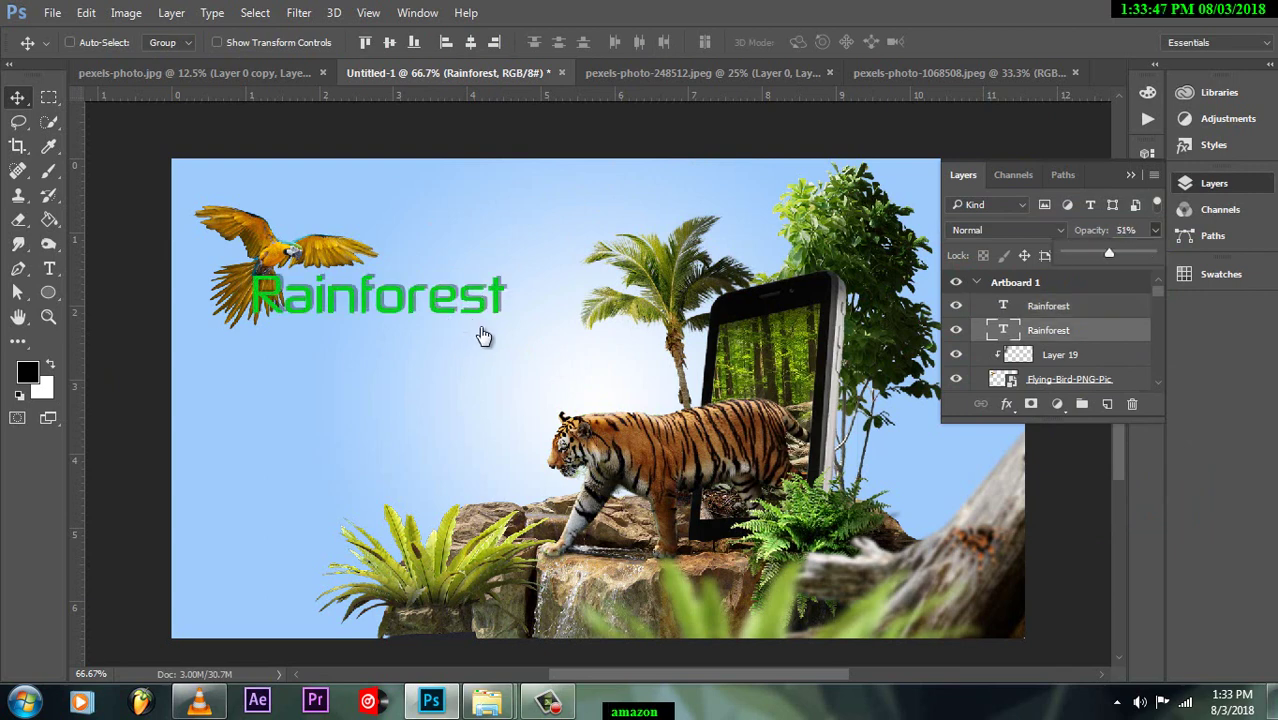
drag(1160, 318, 1160, 347)
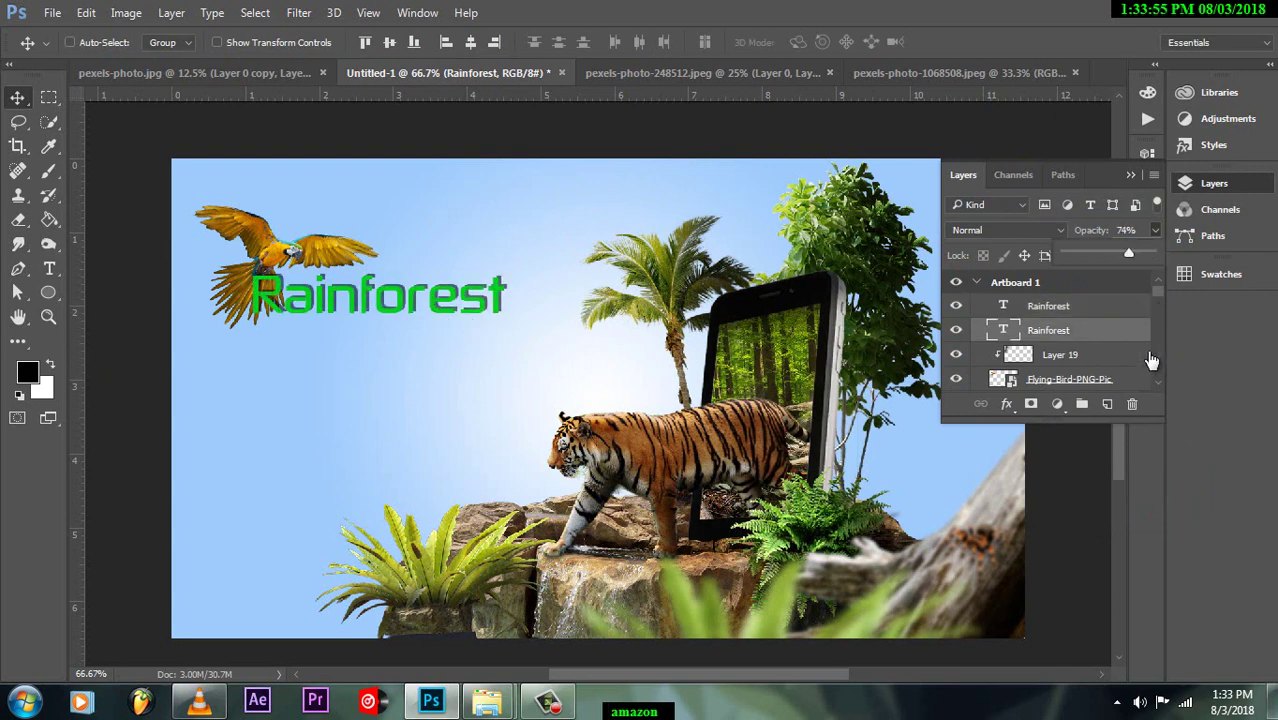
key(alt+shift+bracketright)
Step: Nudge both title layers up-right, then place the stockvault-green-fern106143 image clipped to the Rainforest text
key(Right)
key(Right)
key(Right)
key(Up)
key(Up)
key(Up)
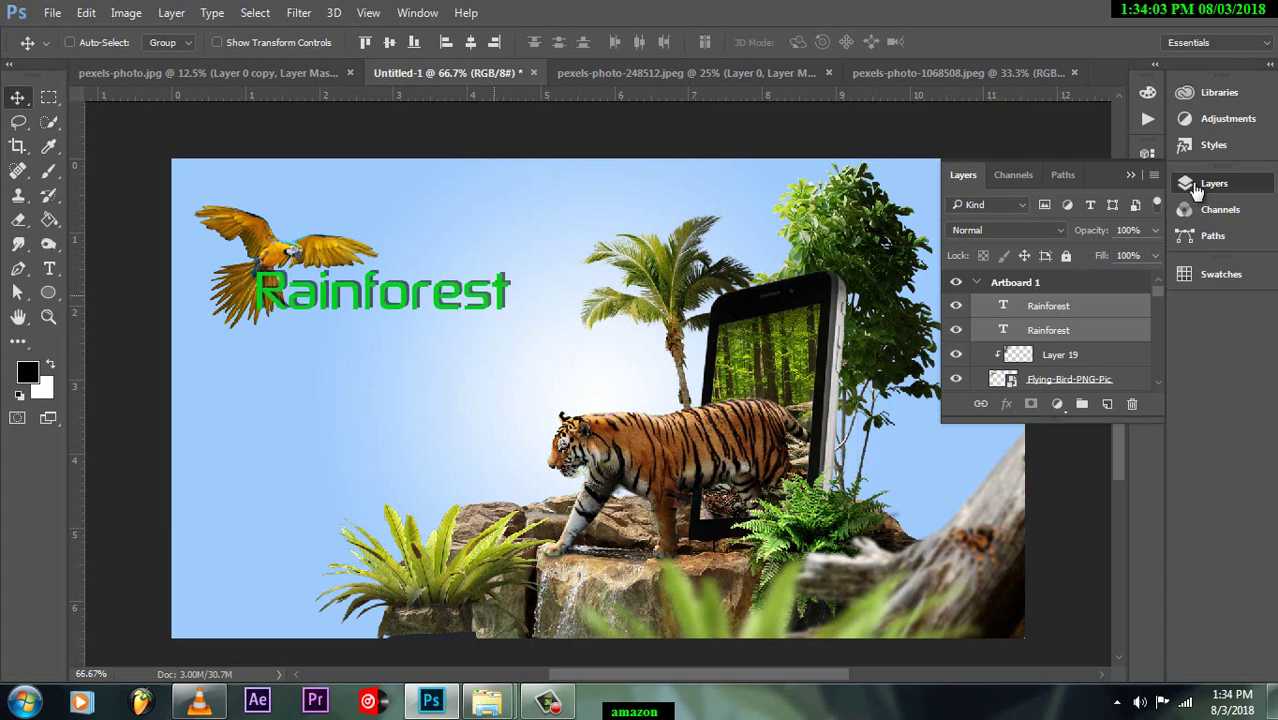
click(52, 12)
click(110, 360)
click(899, 300)
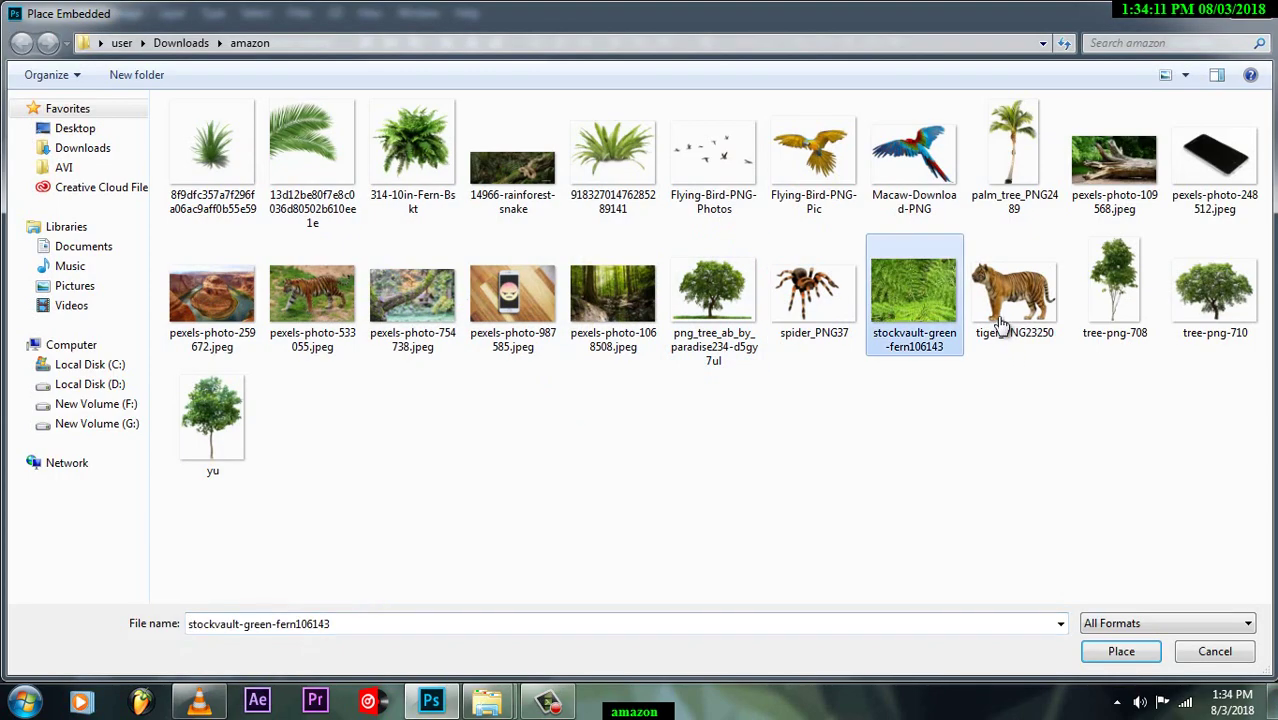
click(1127, 651)
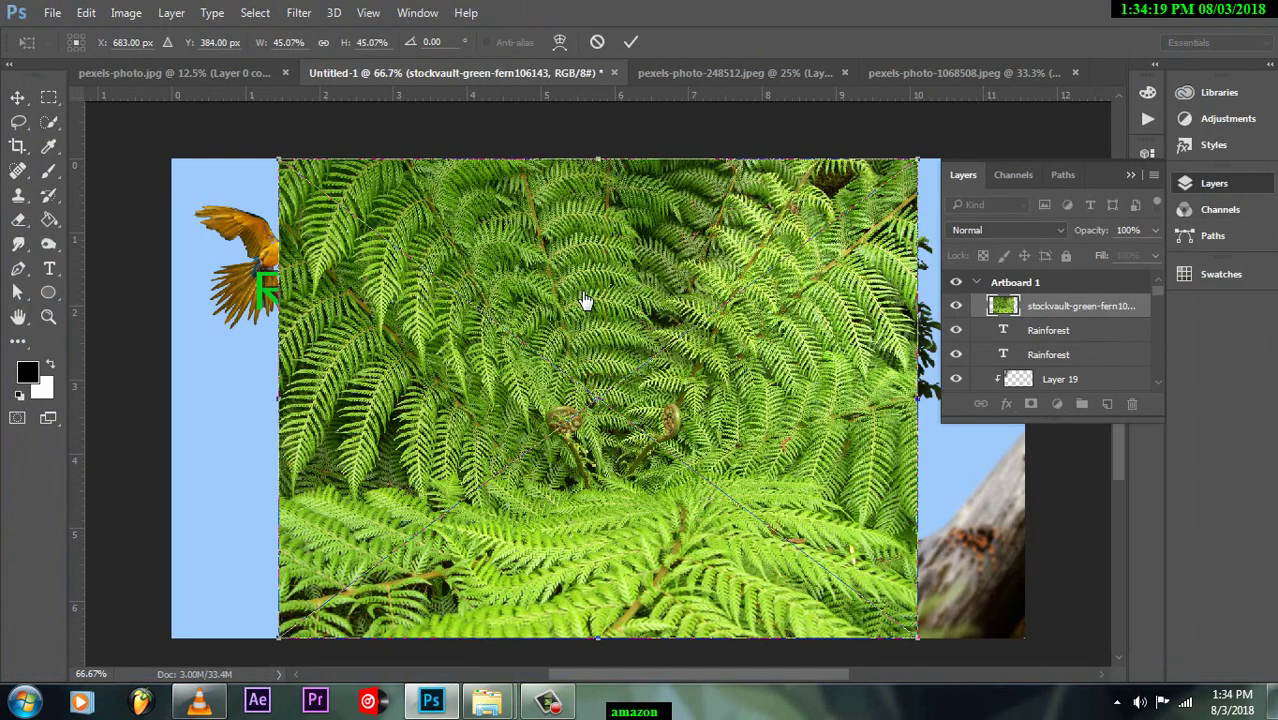
key(Return)
key(ctrl+alt+g)
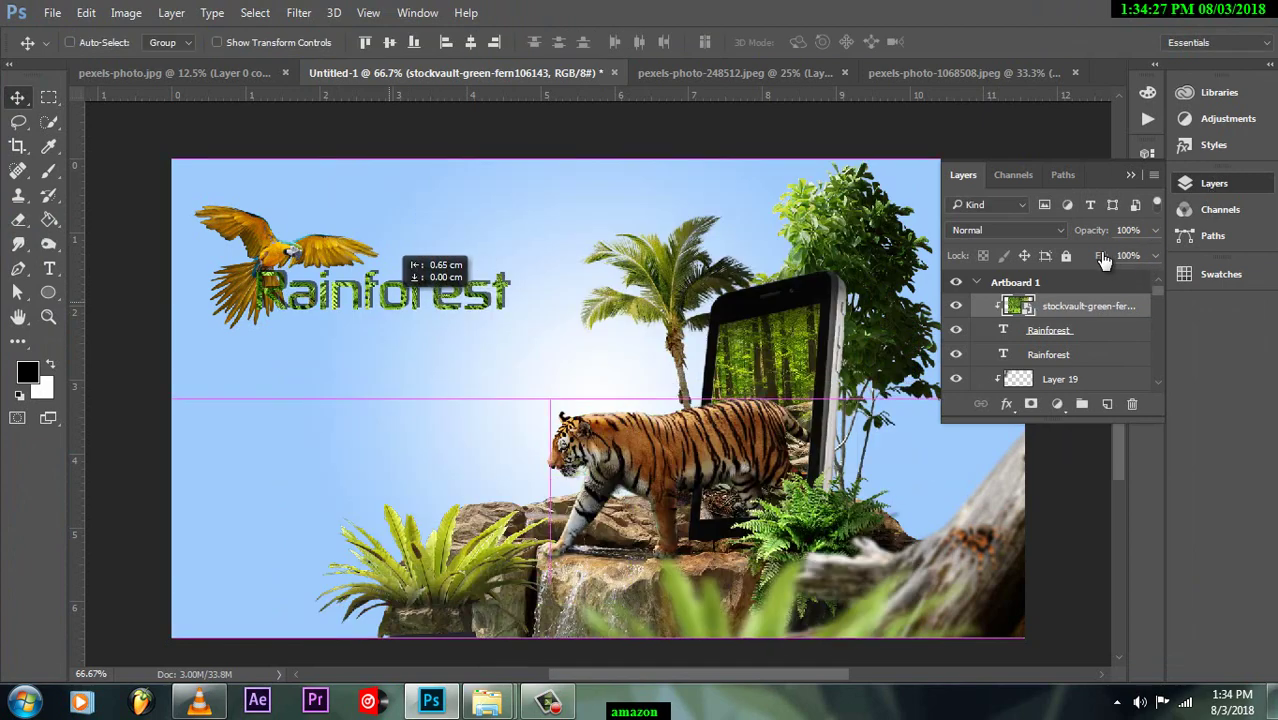
Step: Scale the fern texture down over the title and try blend modes before returning to Normal
click(217, 42)
drag(940, 585, 580, 476)
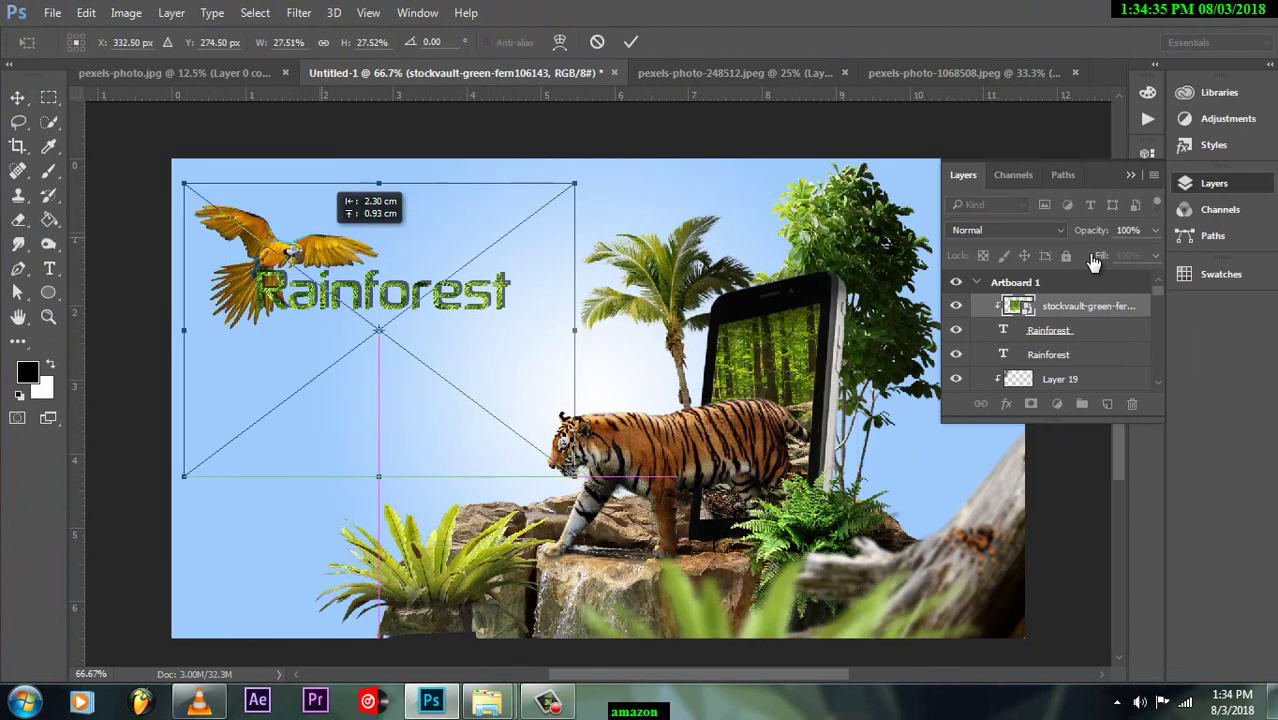
key(Return)
key(shift+minus)
key(shift+minus)
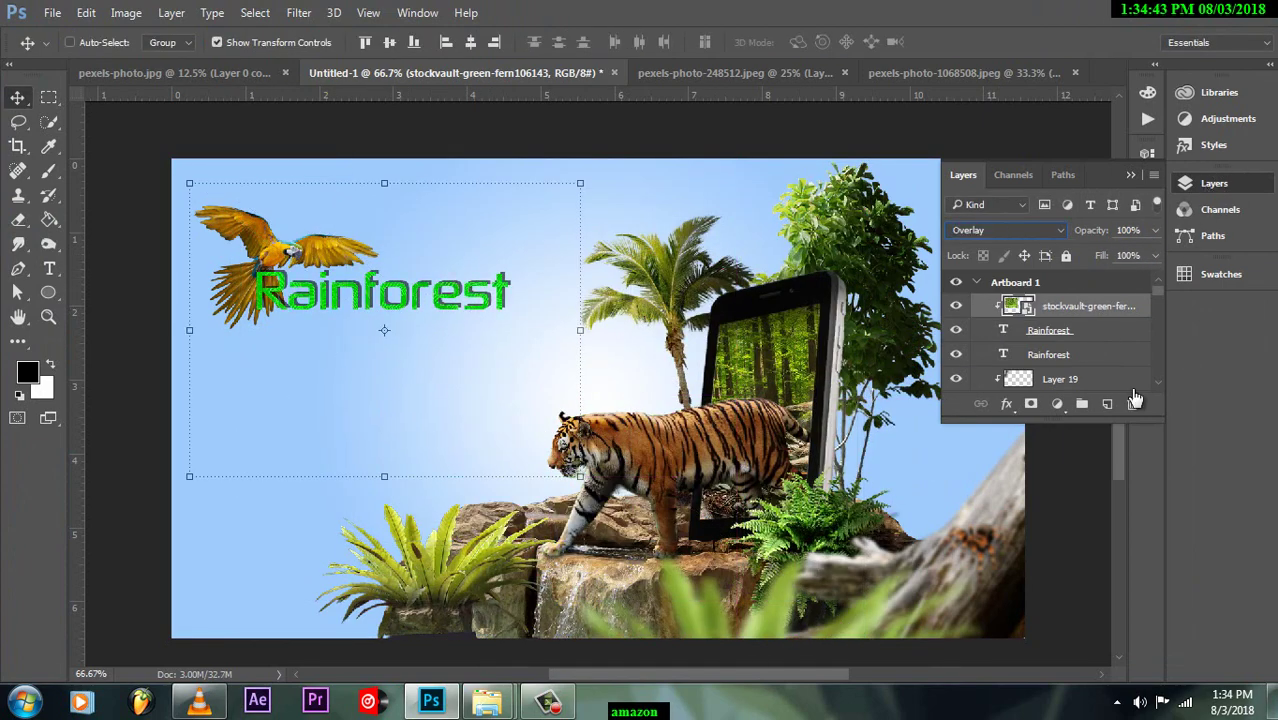
key(shift+minus)
key(shift+minus)
key(shift+minus)
key(shift+minus)
key(shift+minus)
key(shift+minus)
key(shift+minus)
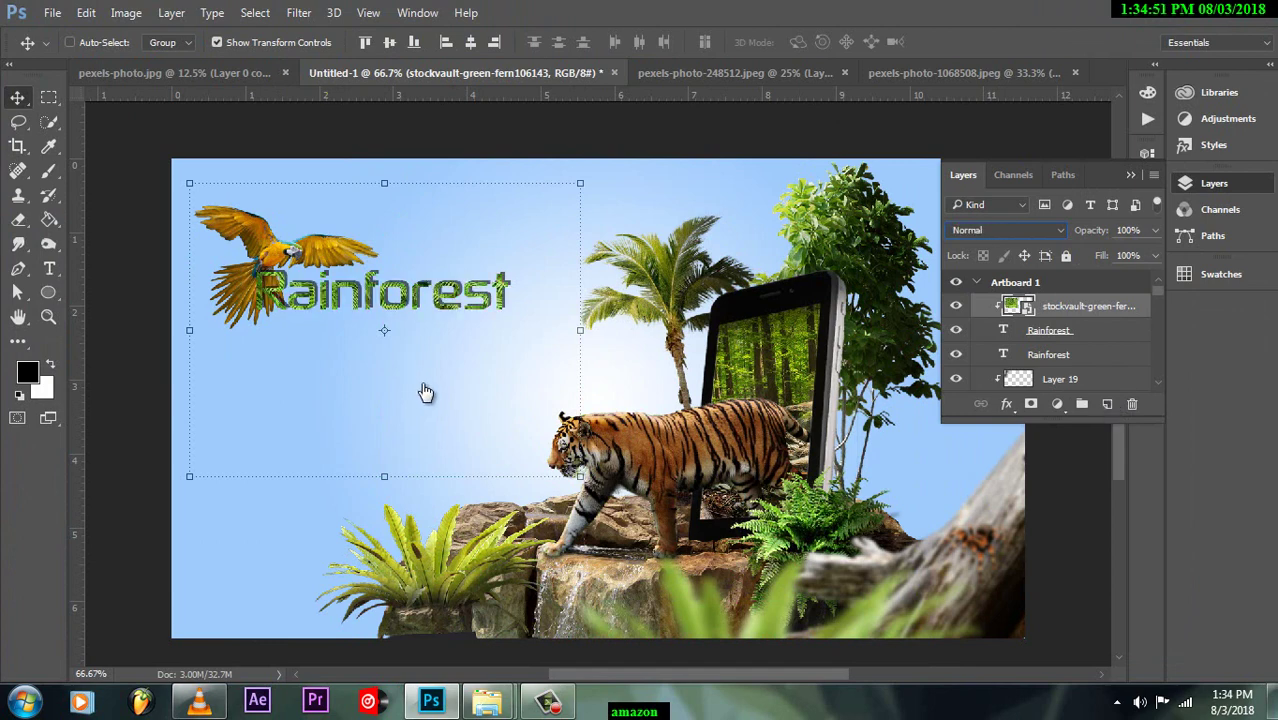
key(shift+minus)
key(shift+minus)
key(shift+minus)
key(shift+minus)
key(shift+minus)
key(shift+minus)
key(shift+alt+n)
Step: Adjust the lower Rainforest text layer, then give the fern texture a small Gaussian Blur
key(alt+bracketleft)
key(alt+bracketleft)
key(9)
key(7)
key(F7)
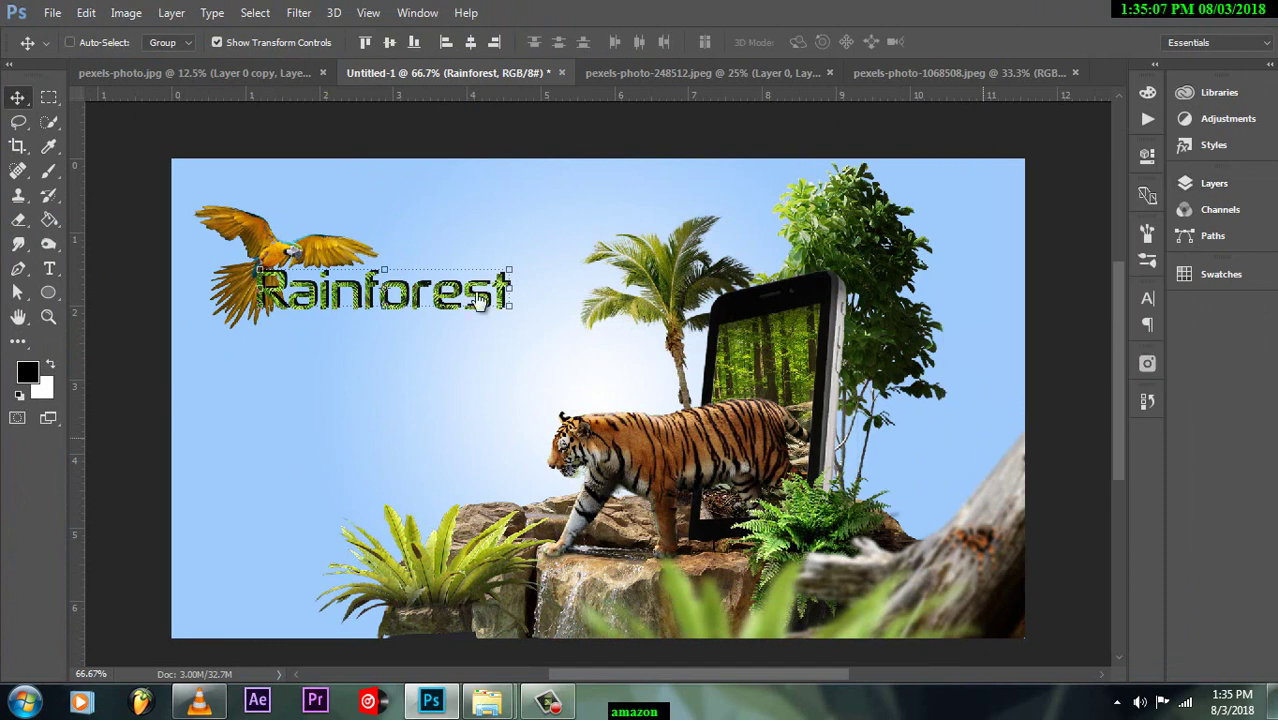
key(F7)
key(alt+bracketright)
key(alt+bracketright)
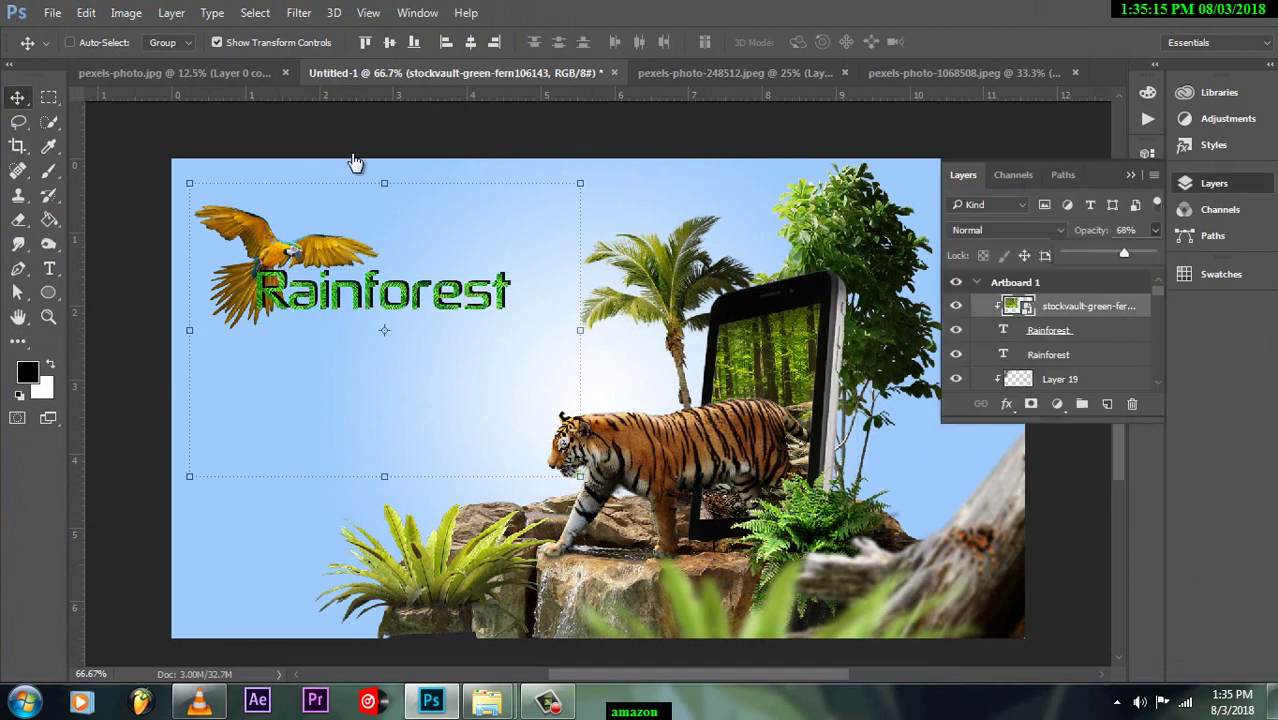
key(alt+t)
key(b)
key(g)
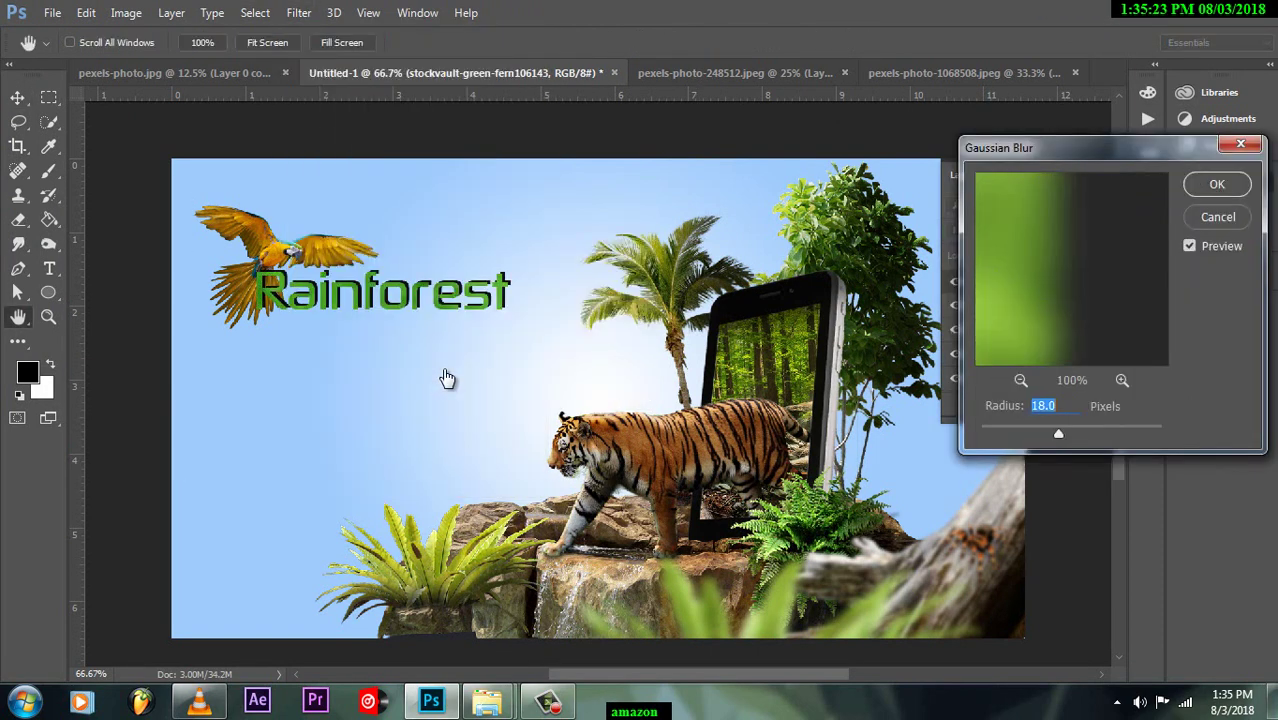
key(Return)
key(v)
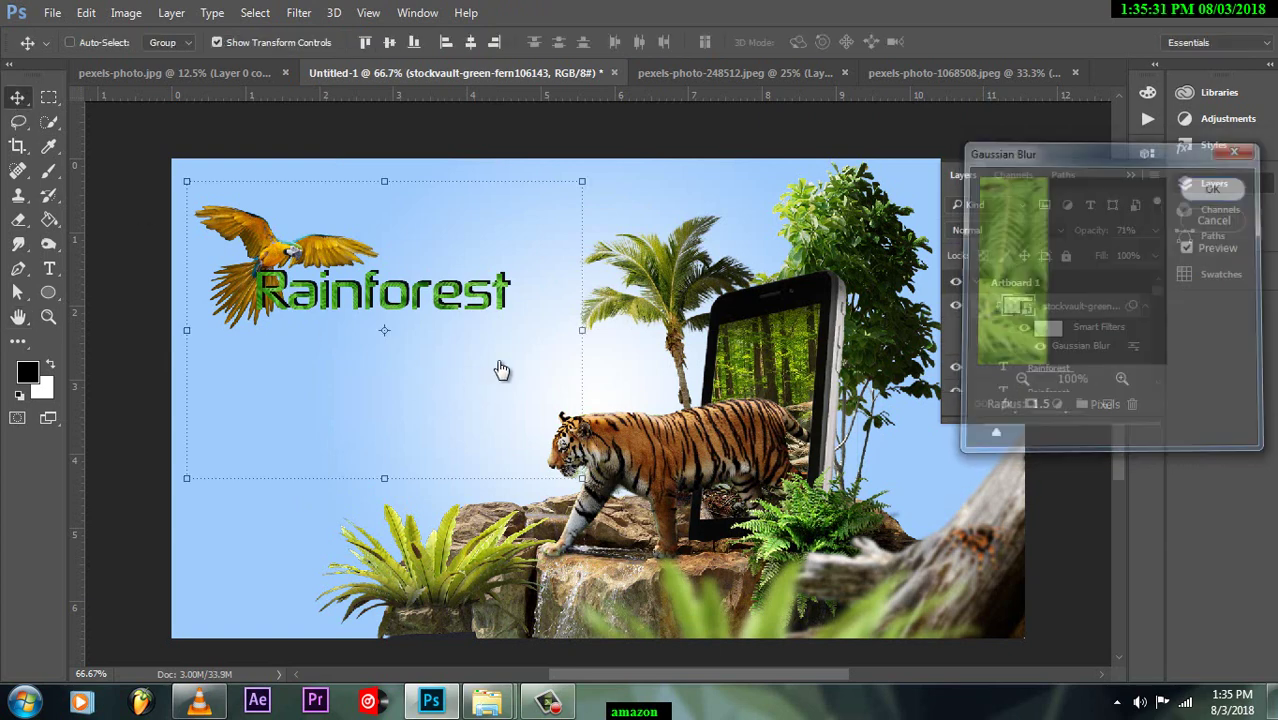
Step: Add the text 'Photo manipulation' below the Rainforest title
key(t)
click(428, 340)
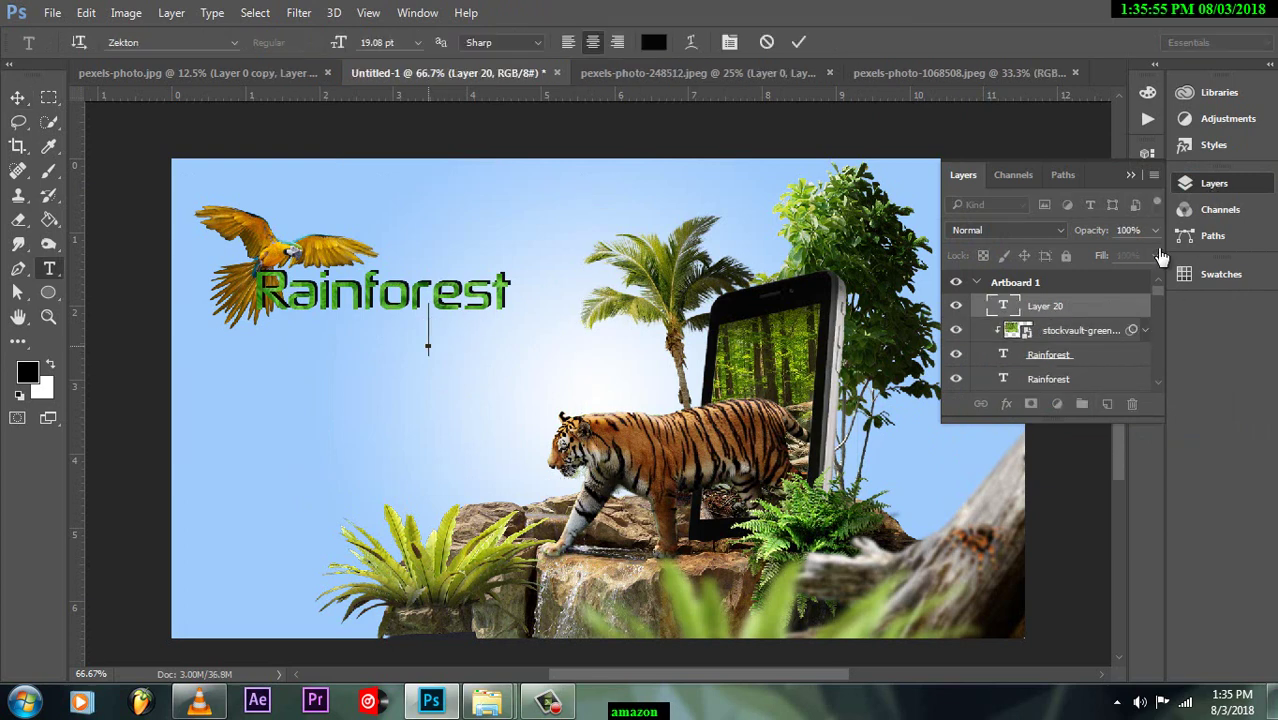
text(Photo manipula)
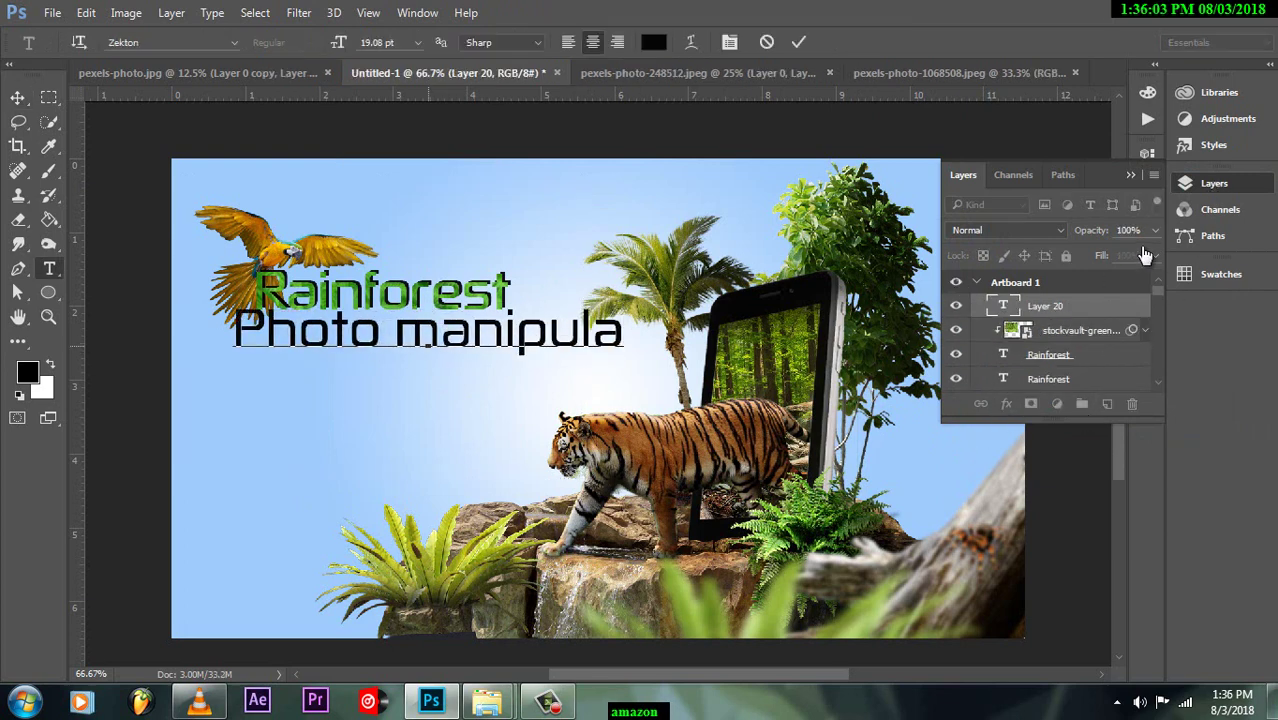
text(tion)
key(ctrl+Return)
Step: Set the subtitle to the Affectionately Yours font and scale it to about 59% under the title
key(v)
click(1214, 183)
click(1147, 297)
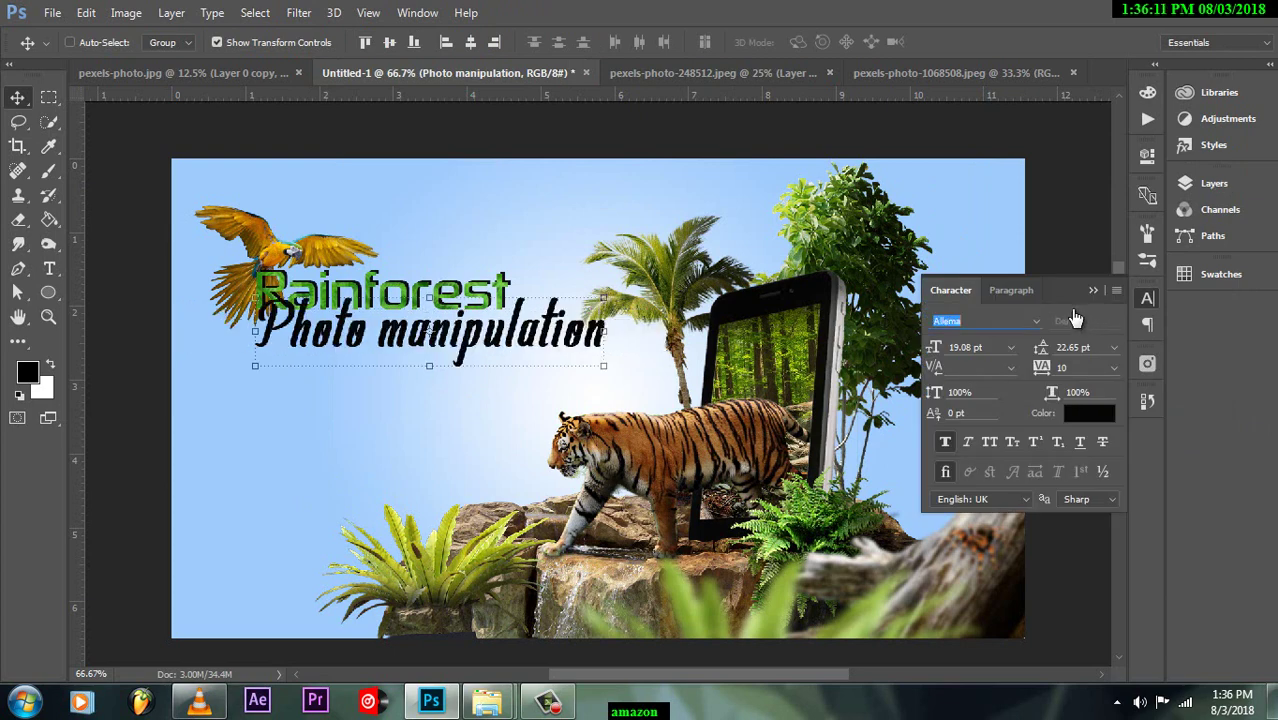
key(Down)
key(Down)
key(Down)
key(Down)
key(Down)
key(Down)
key(Down)
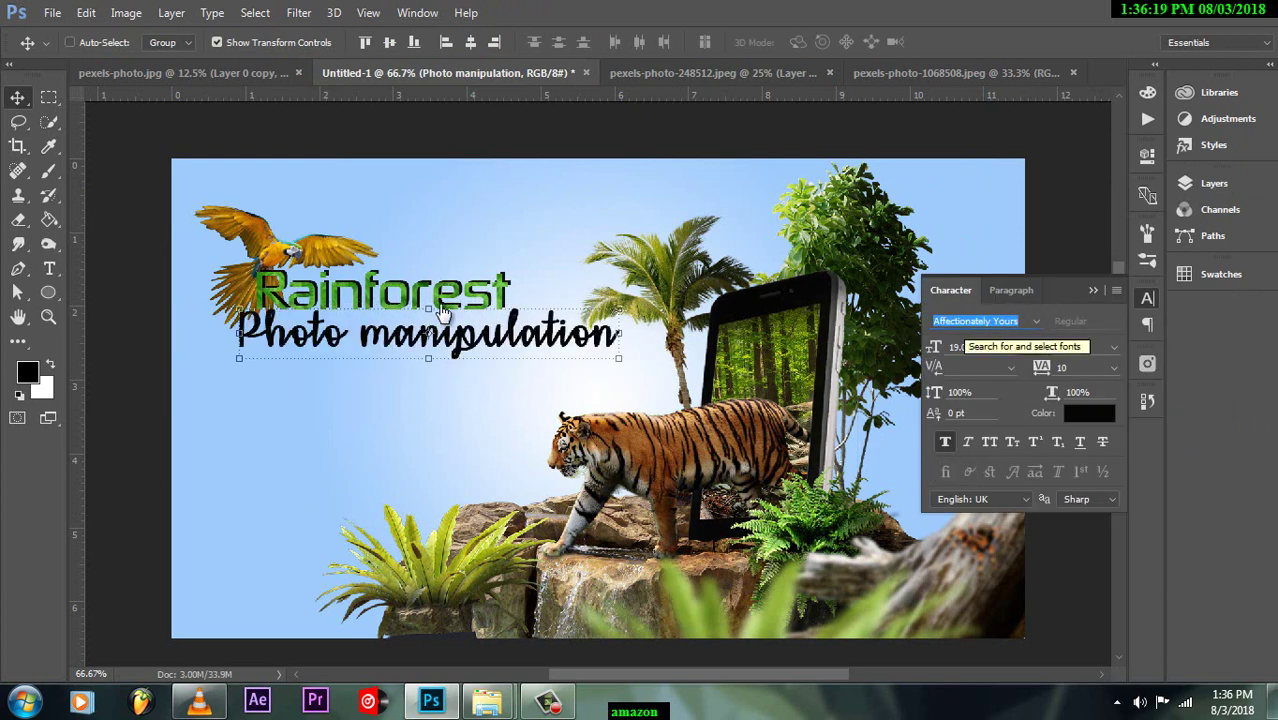
drag(443, 313, 418, 316)
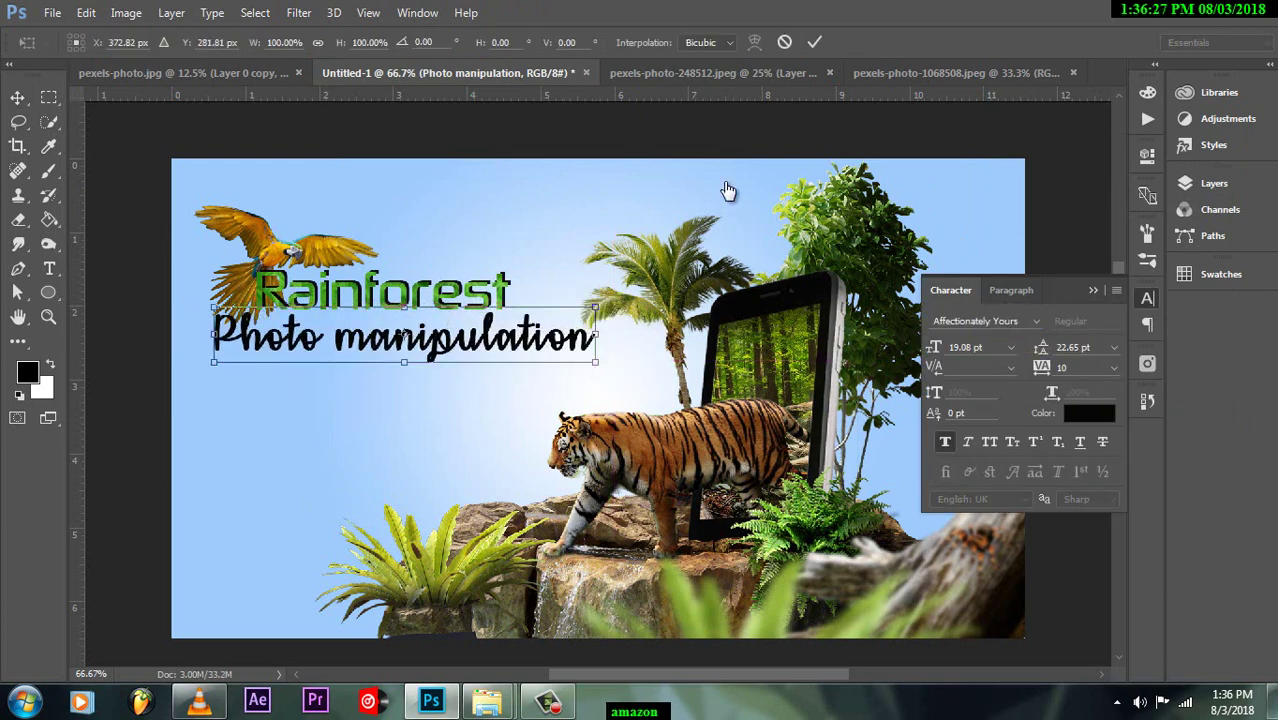
drag(596, 308, 485, 322)
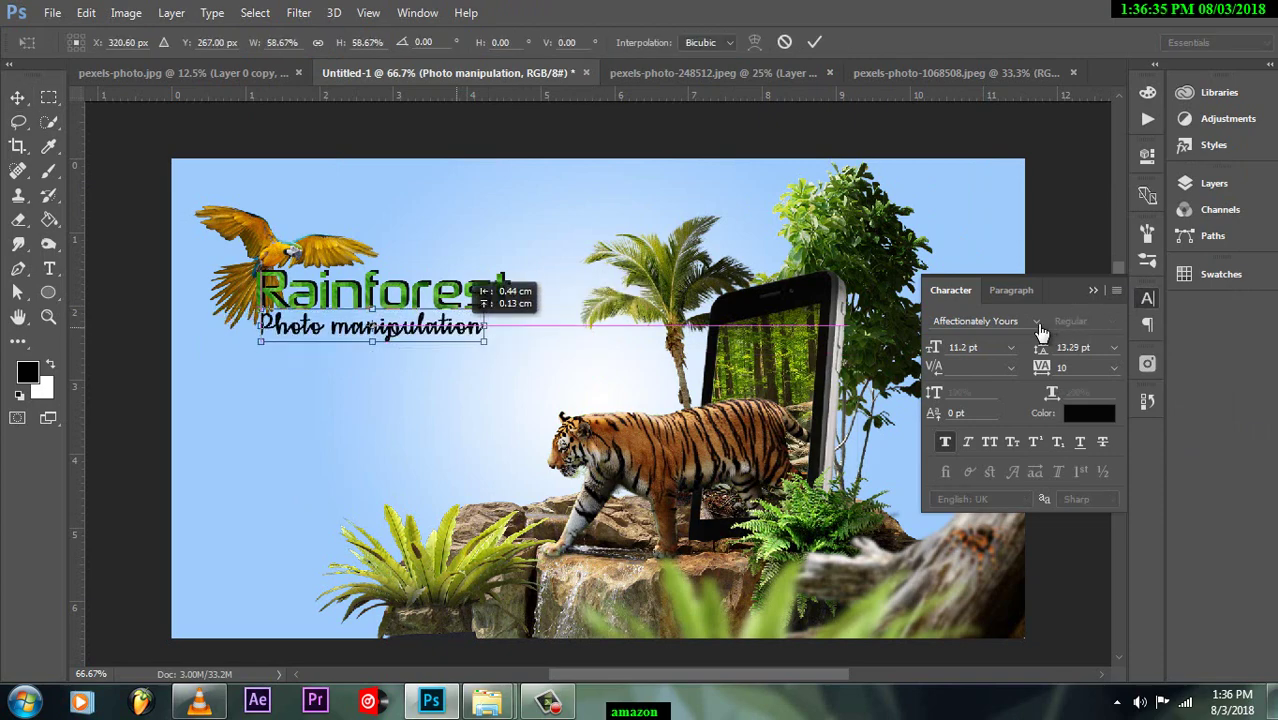
key(Return)
Step: Colour the Photo manipulation subtitle white (#ffffff)
click(1090, 413)
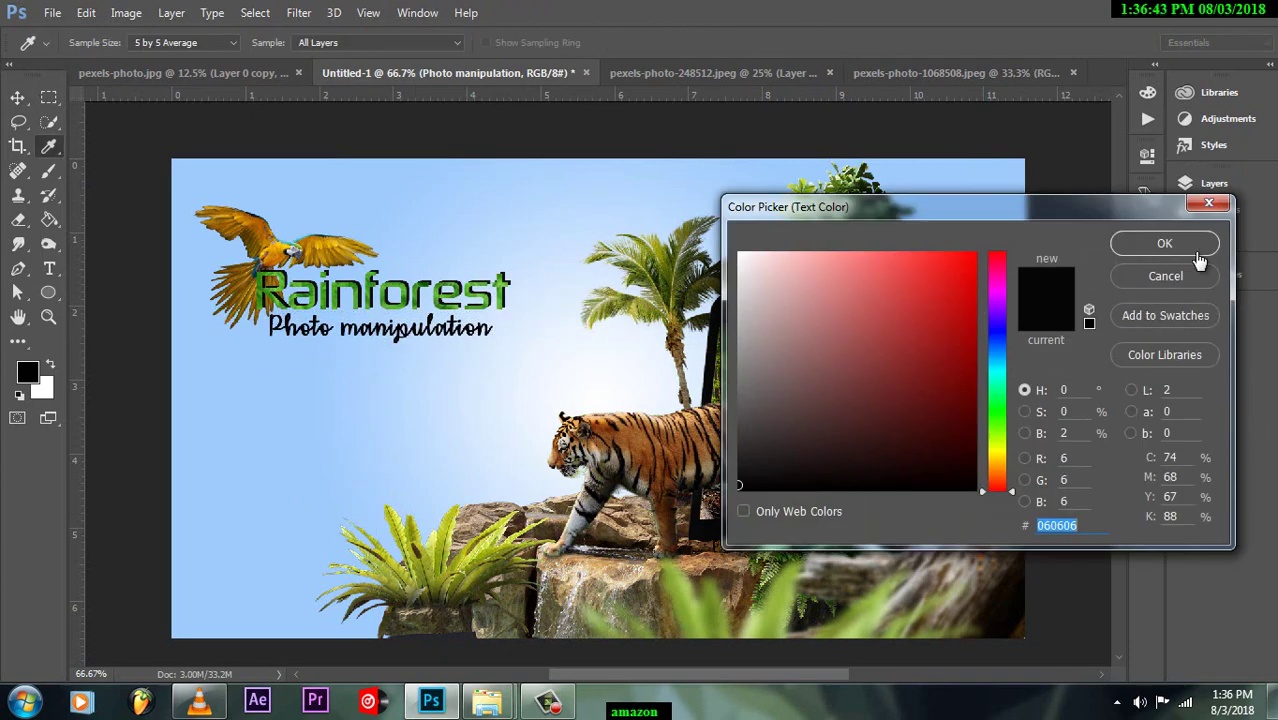
text(ffffff)
click(1160, 248)
key(ctrl+plus)
key(ctrl+plus)
key(ctrl+plus)
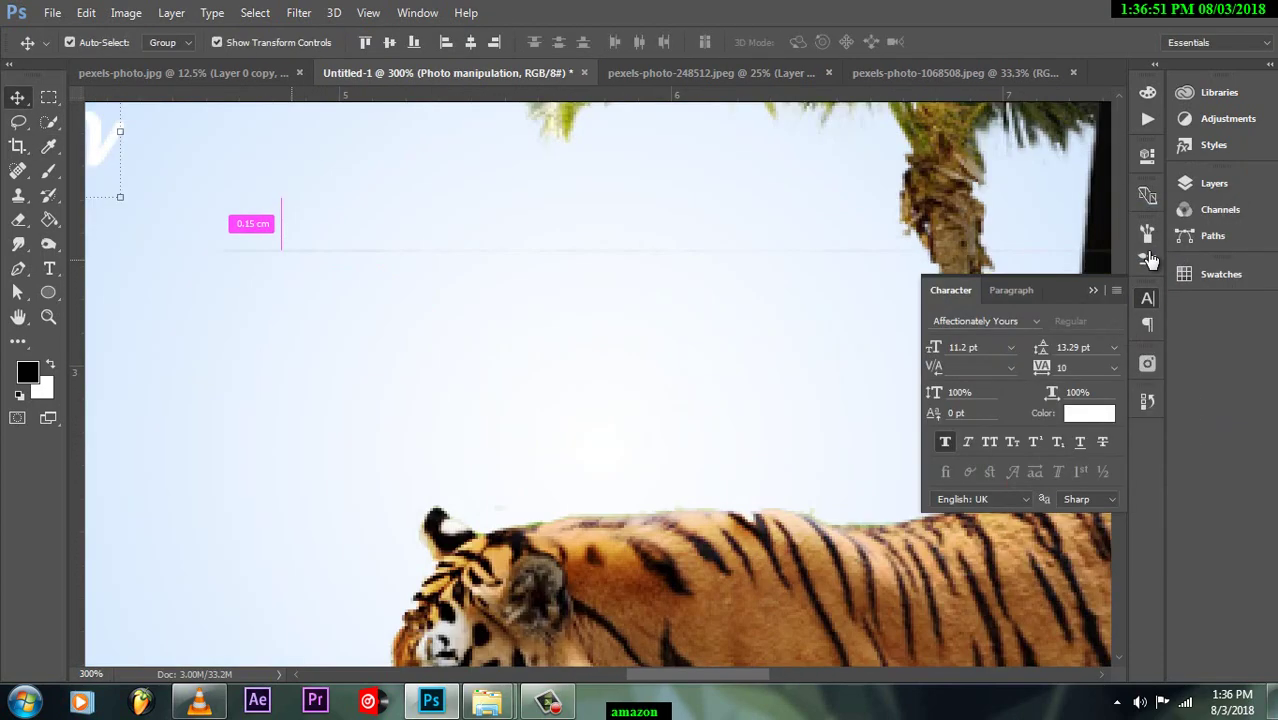
key(ctrl+minus)
key(ctrl+minus)
key(ctrl+minus)
Step: Drag the background Gradient Fill to shift its bright glow
click(1214, 183)
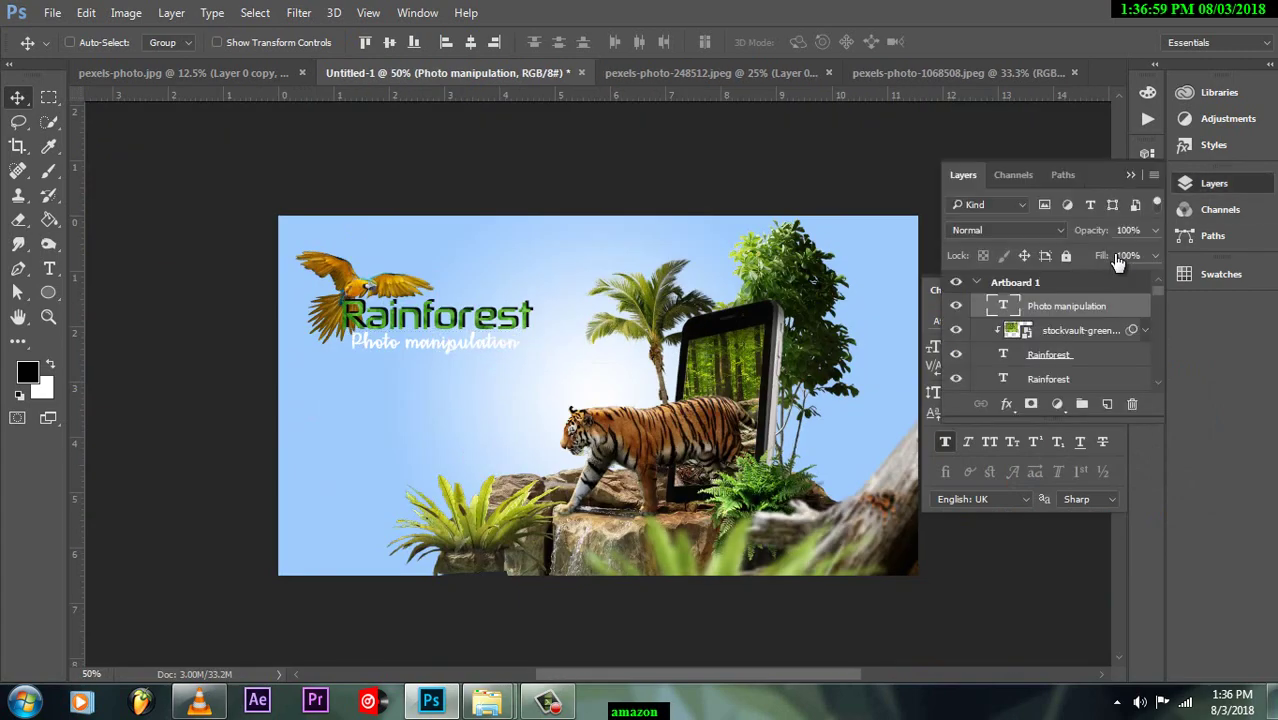
click(1056, 403)
click(1050, 315)
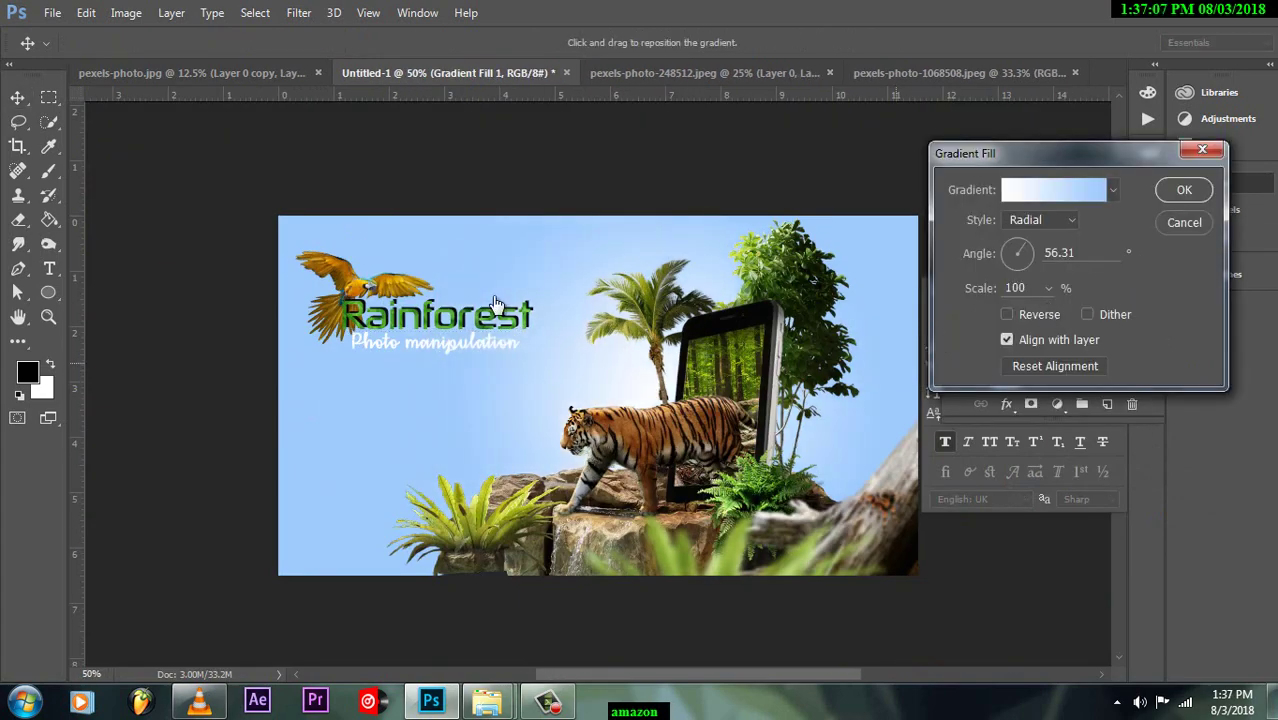
drag(493, 302, 630, 395)
click(1184, 189)
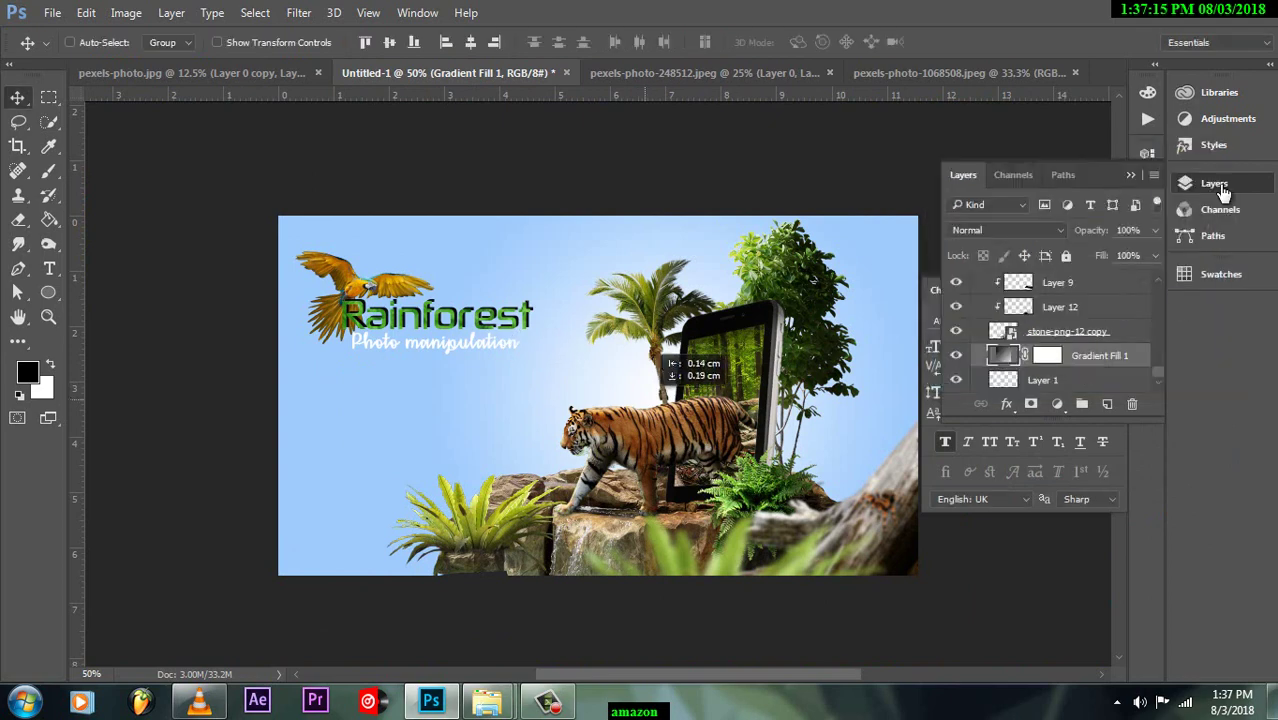
Step: Give the Photo manipulation layer a Drop Shadow with opacity 15, distance 12 and size 6
scroll(1060, 330, up, 3)
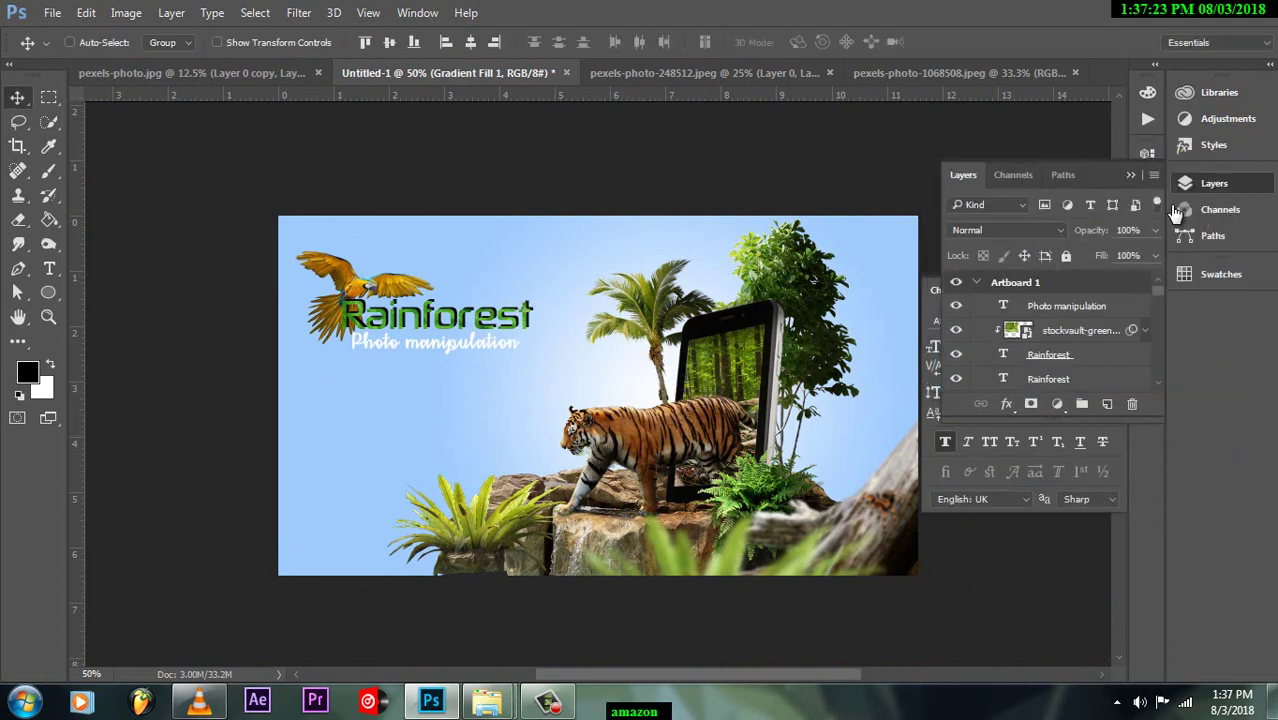
click(1080, 306)
click(1006, 403)
click(1060, 641)
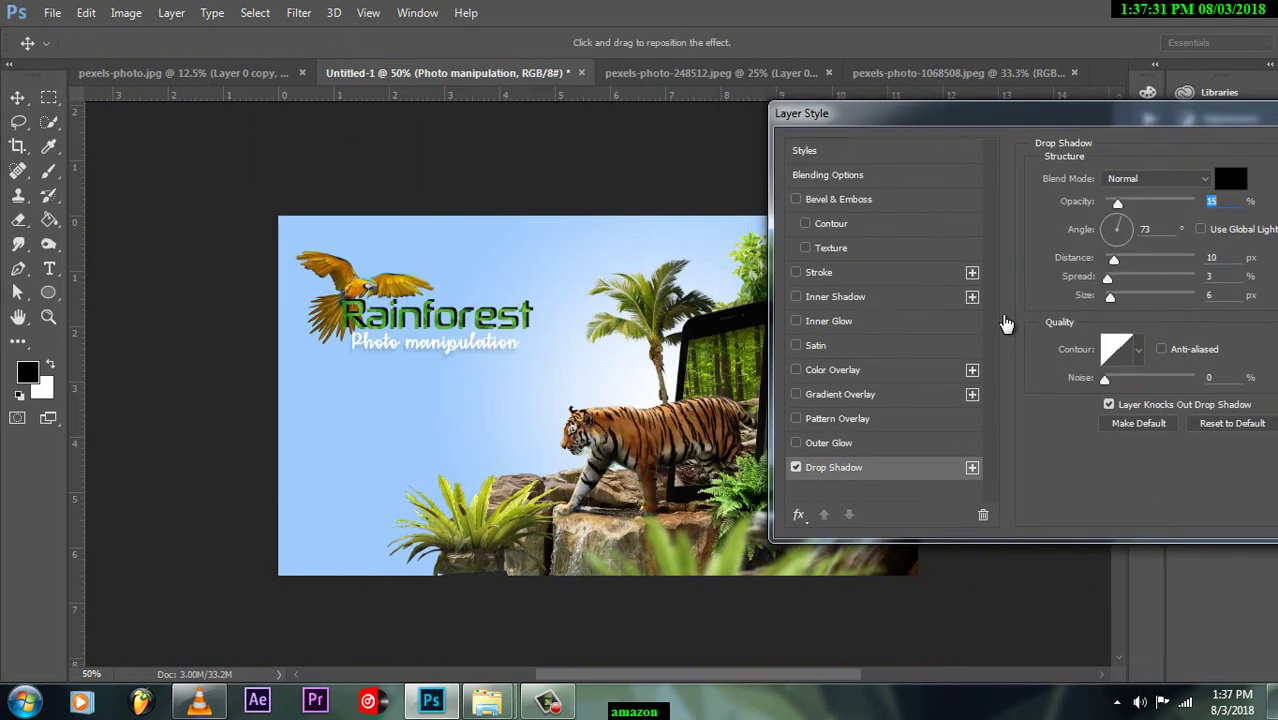
drag(880, 113, 610, 131)
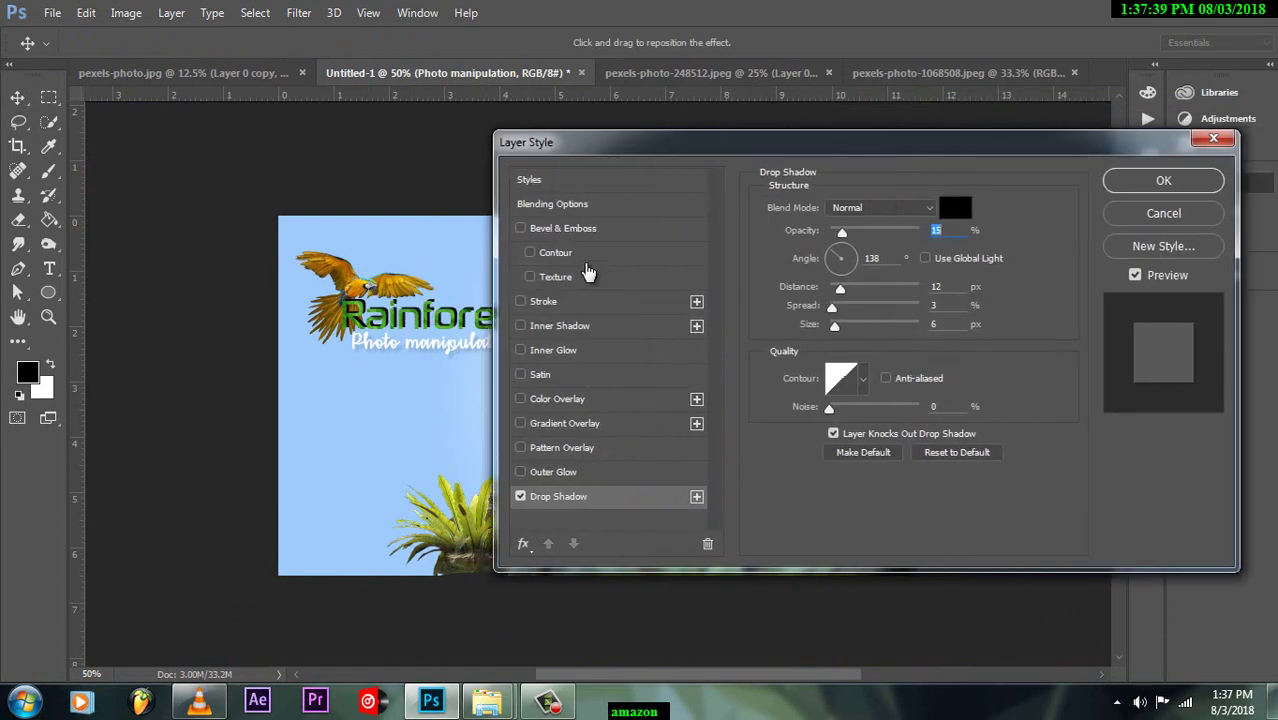
click(1160, 177)
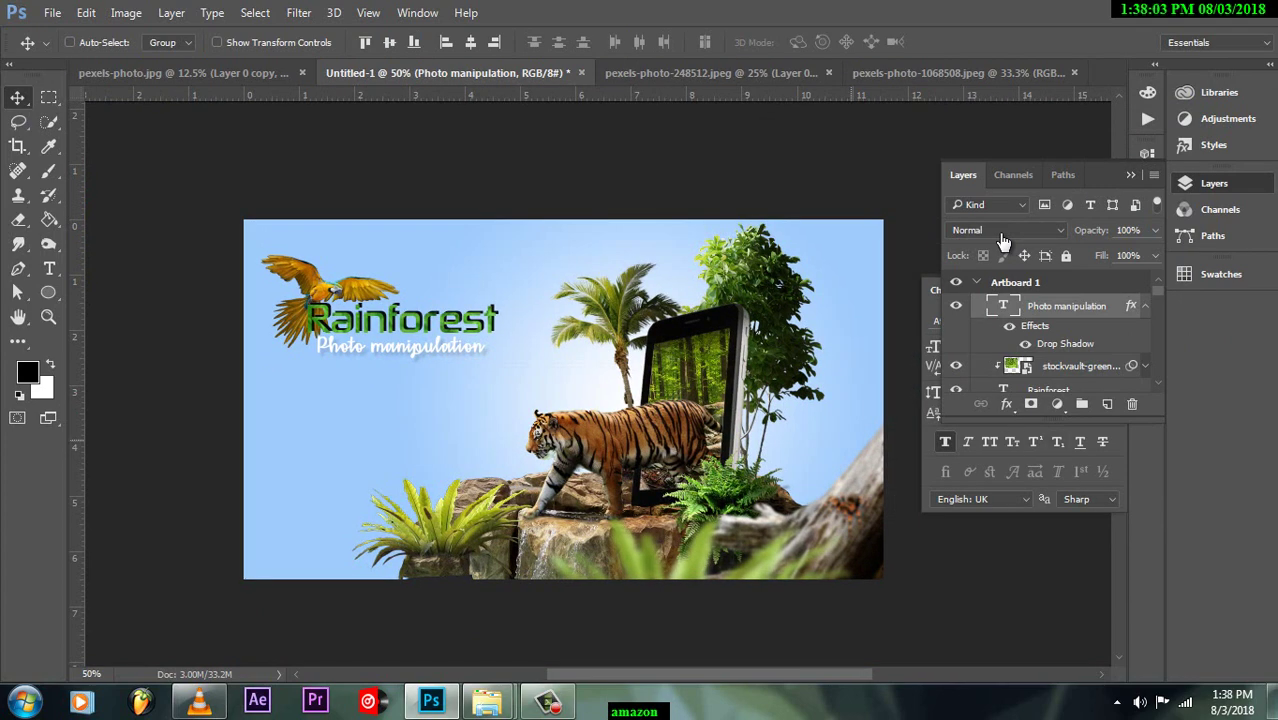
Step: Add white 'Save The Tiger' text below the Photo manipulation subtitle
click(1107, 403)
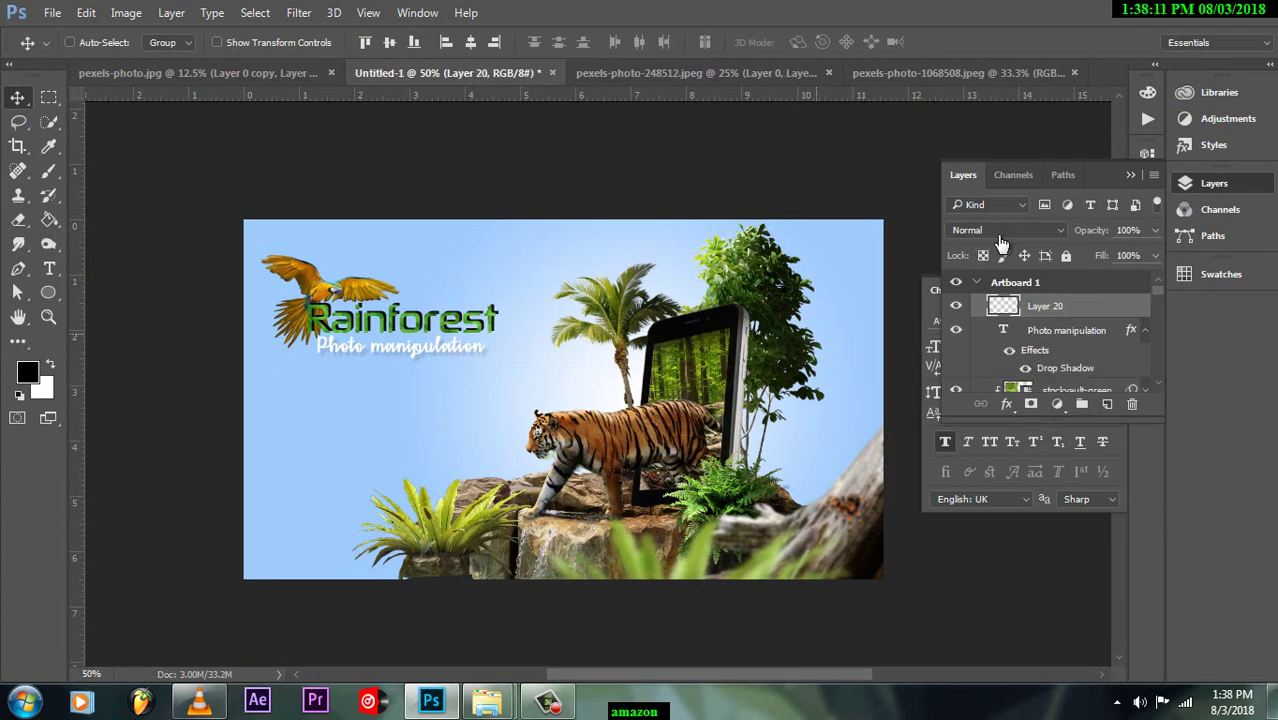
text(t)
text(Save th)
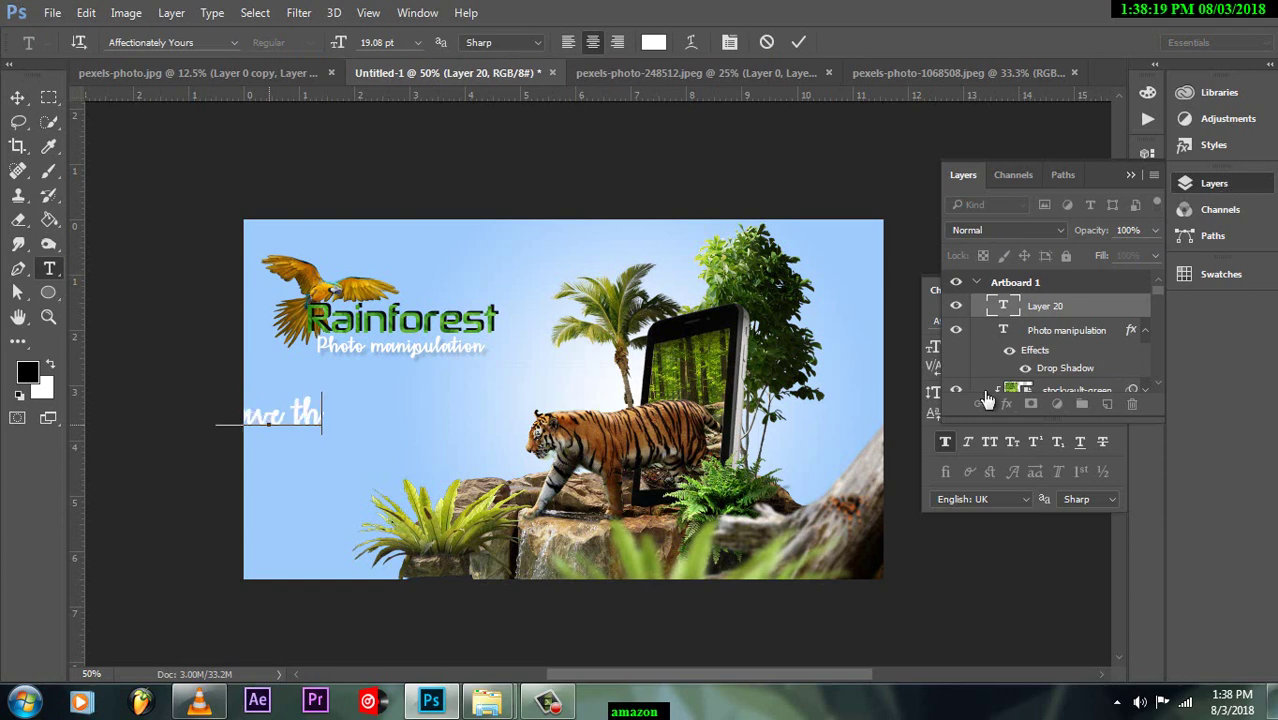
text(e T)
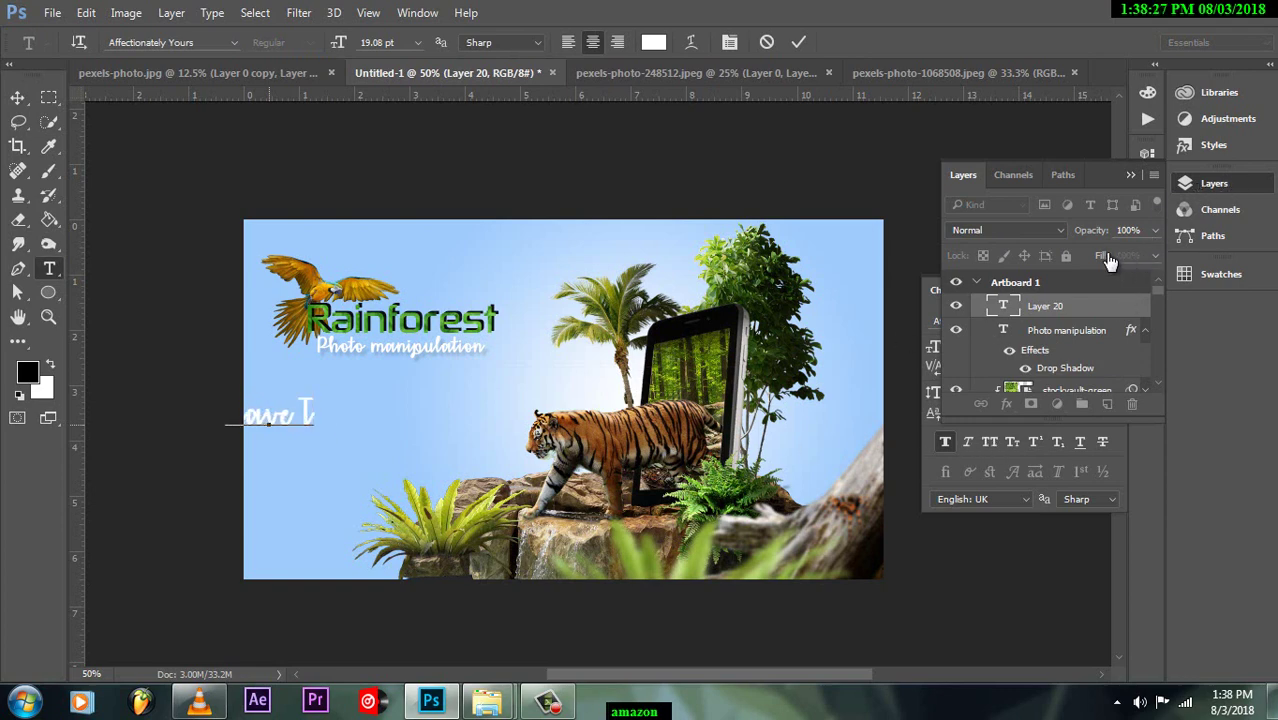
text(iger)
drag(355, 174, 993, 441)
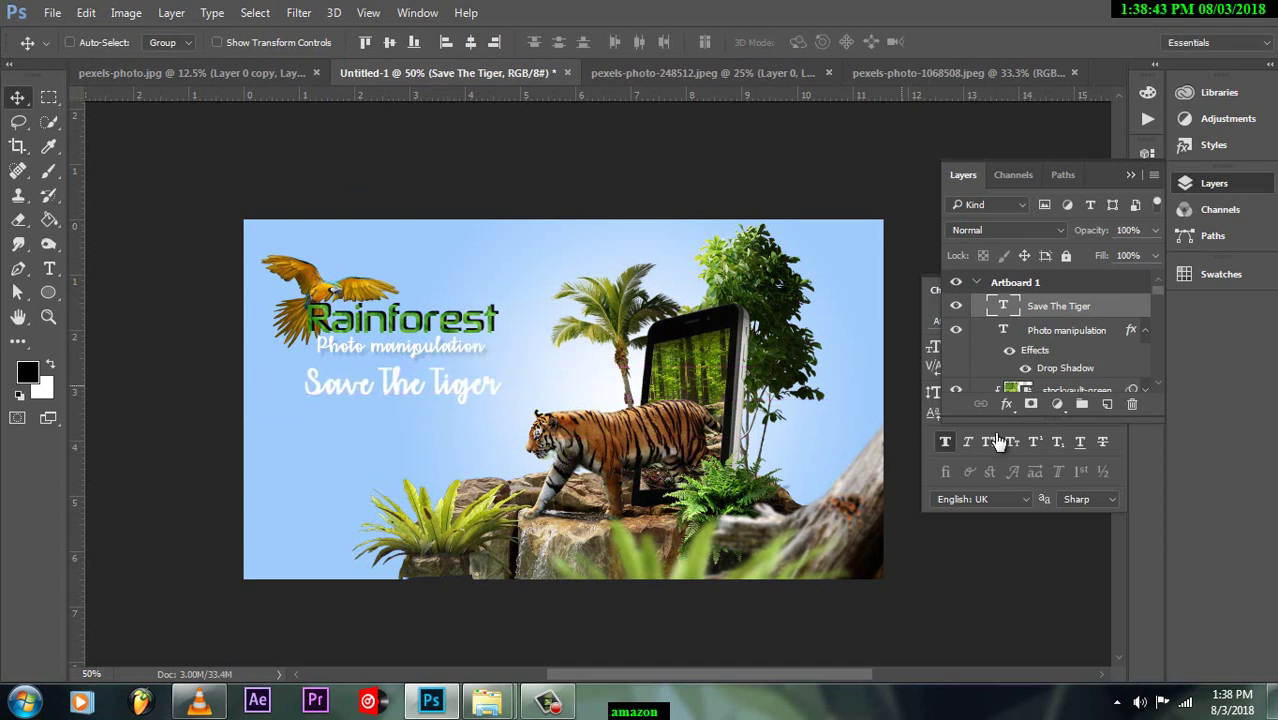
double_click(1003, 306)
click(653, 42)
drag(997, 477, 997, 300)
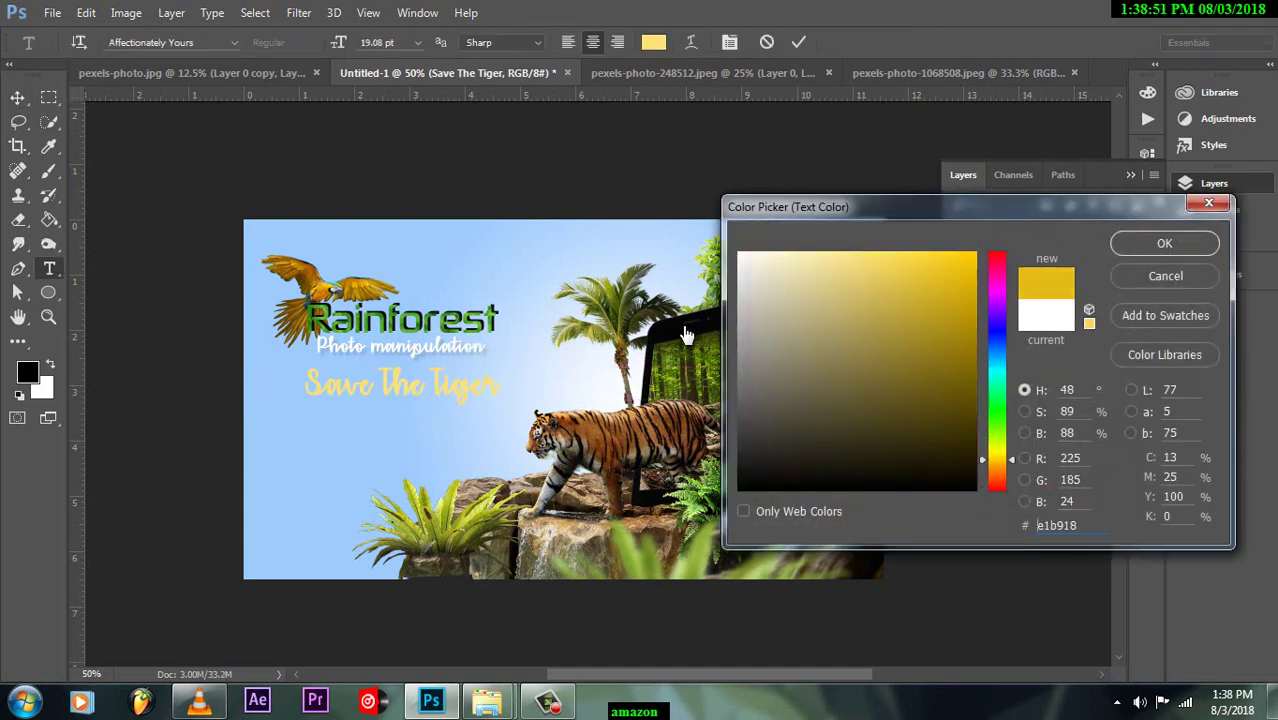
click(976, 297)
click(740, 259)
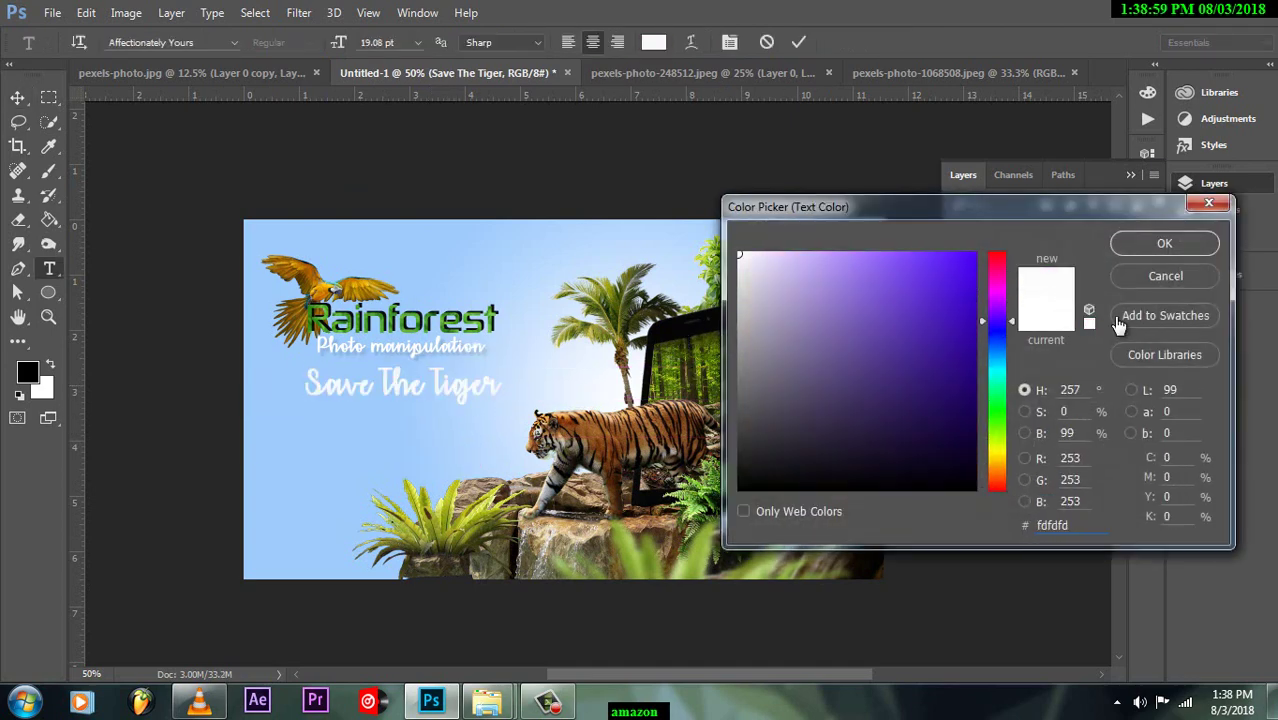
click(1164, 243)
Step: Set the Save The Tiger text to the Allura script font and nudge it into place
click(1147, 298)
click(955, 320)
key(Down)
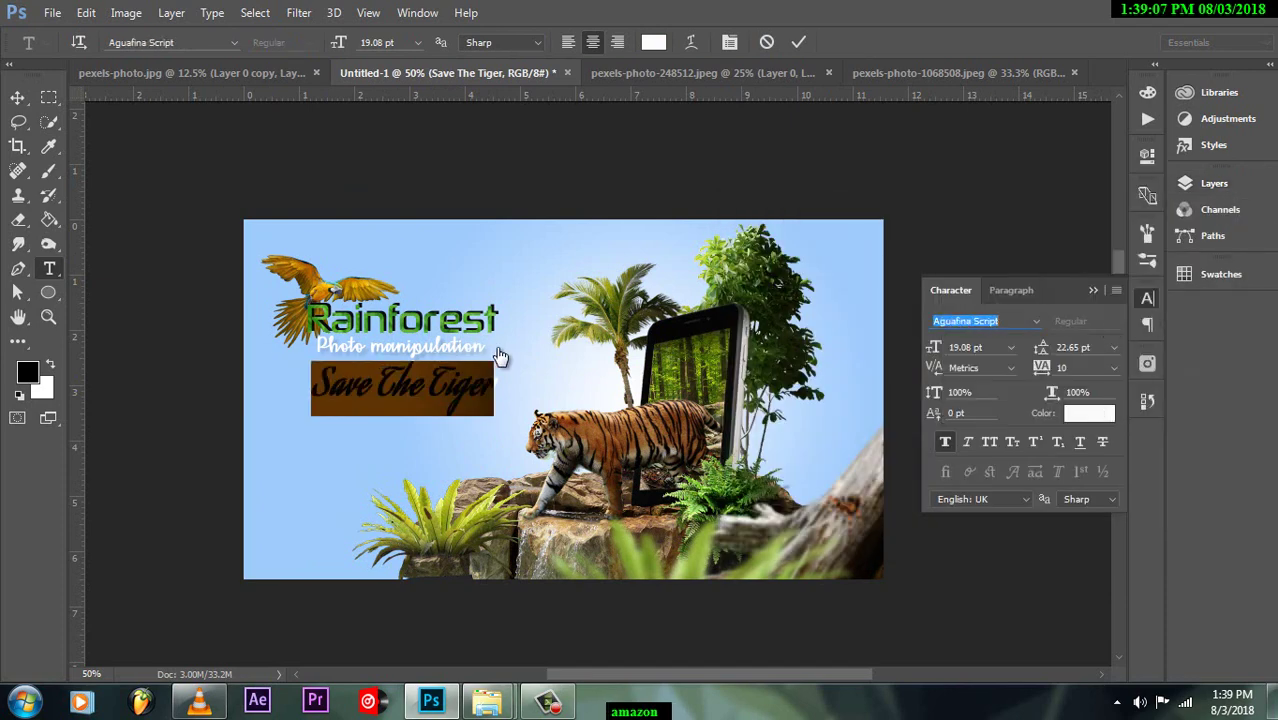
key(Down)
key(Down)
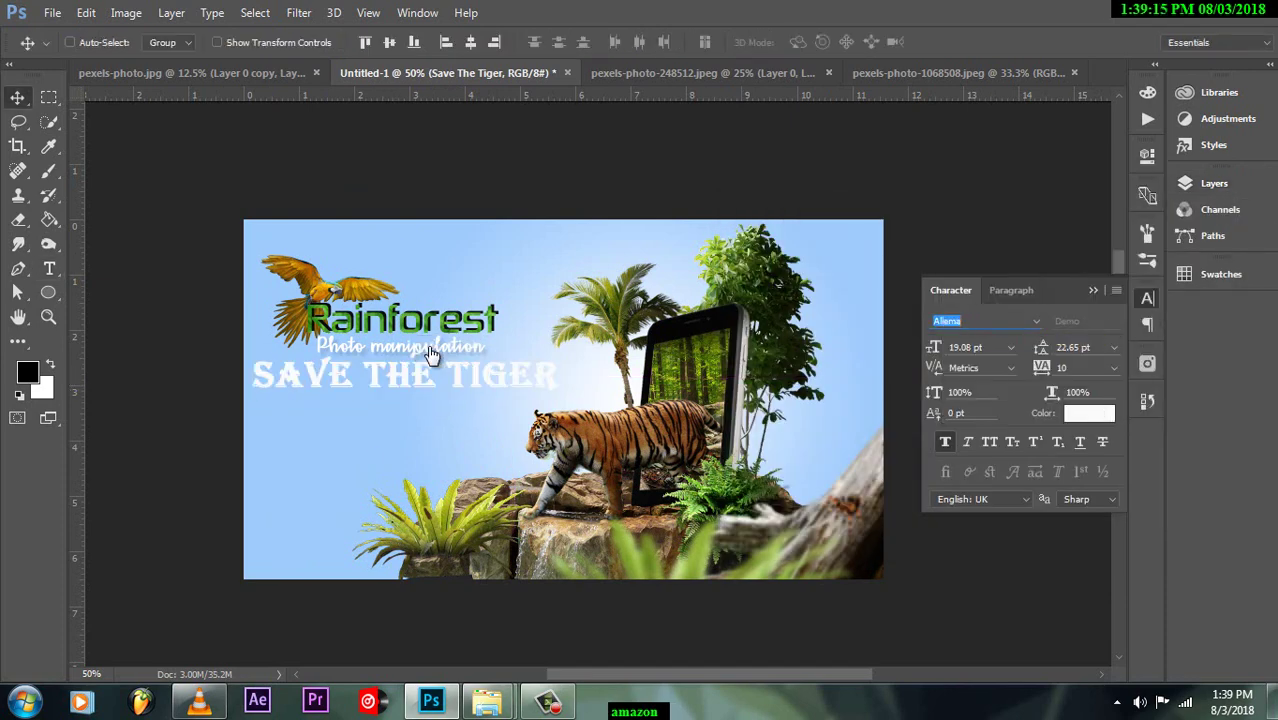
key(Down)
drag(430, 355, 427, 355)
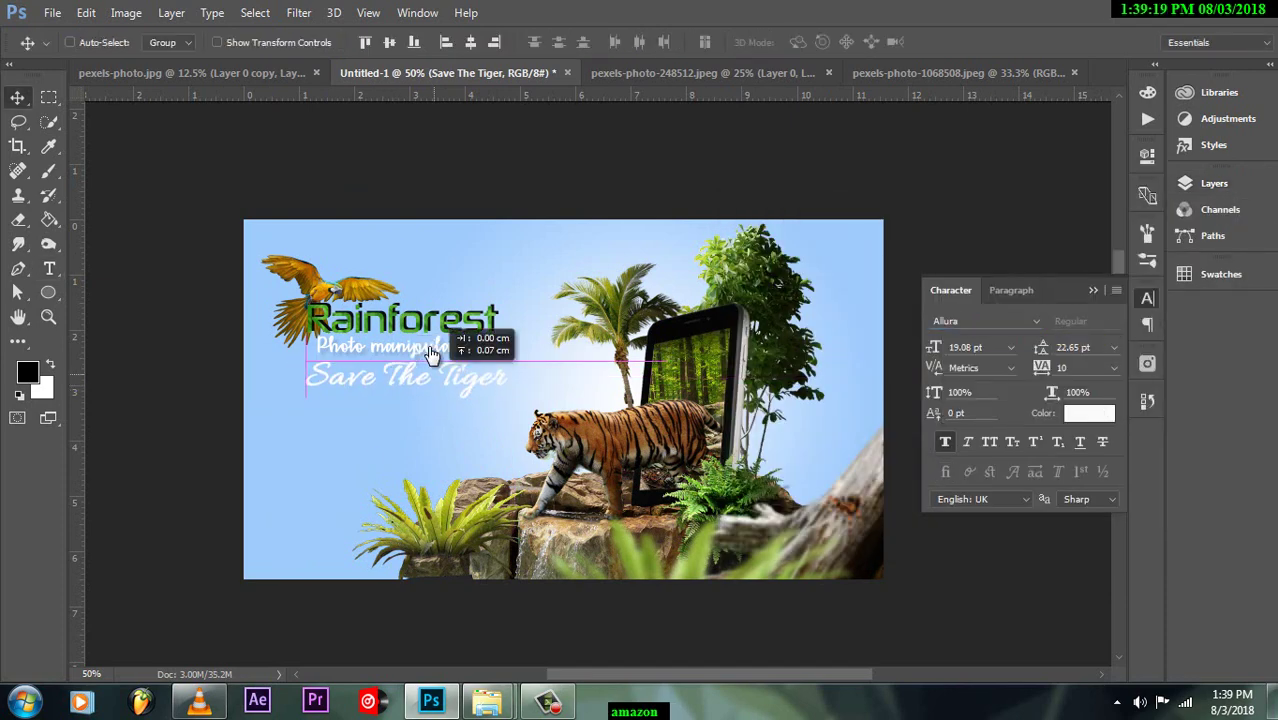
Step: Add a Drop Shadow to the Save The Tiger layer
click(1214, 183)
click(1006, 404)
click(1063, 642)
click(1161, 177)
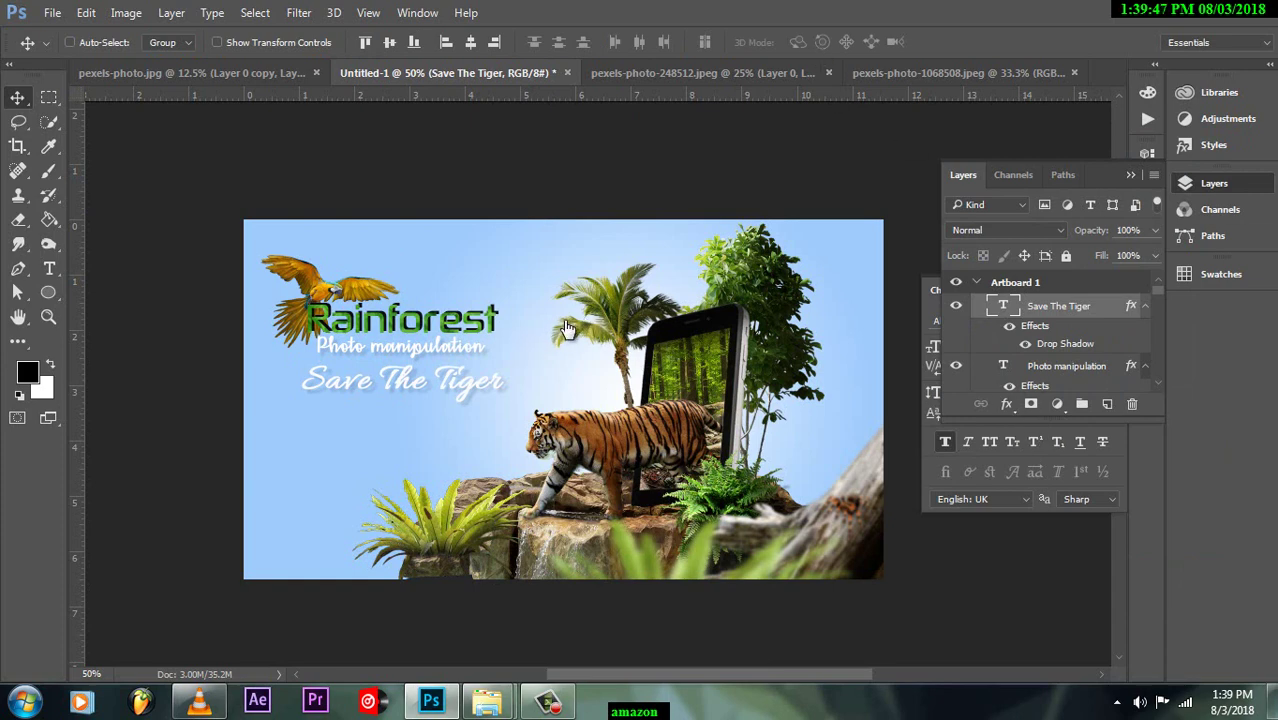
click(1066, 365)
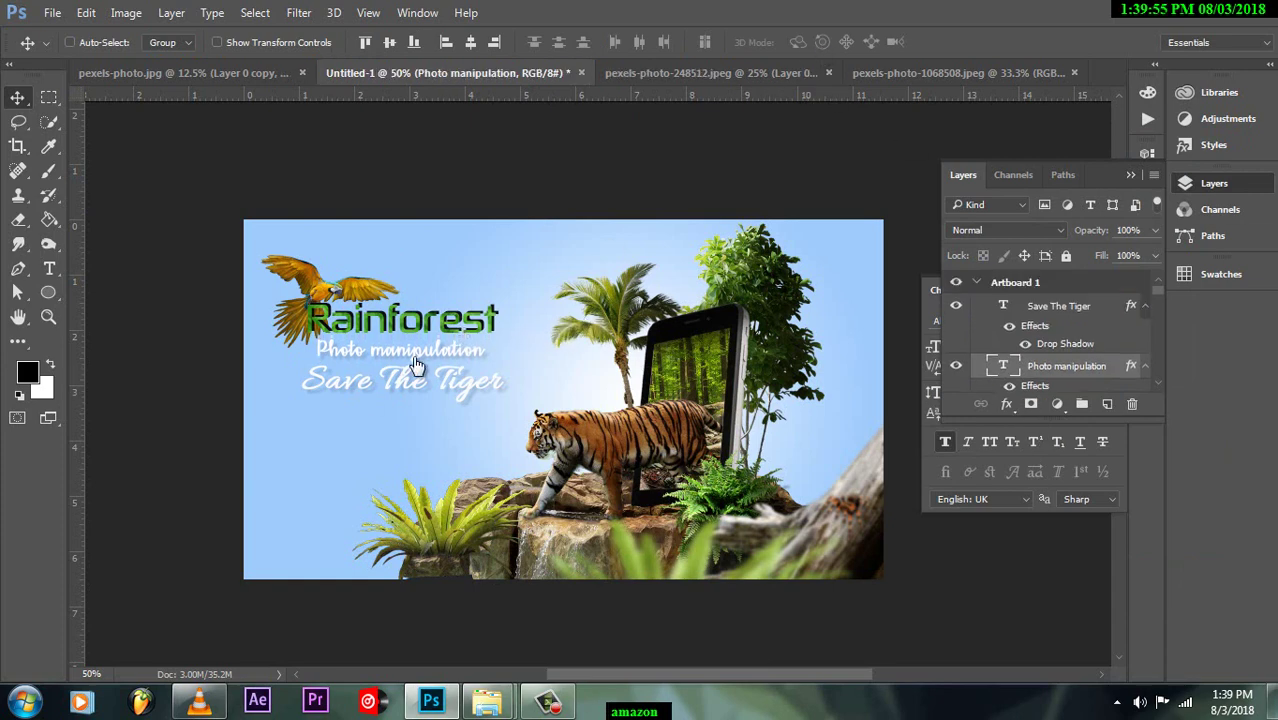
Step: Stamp the visible scene into a new merged layer on top
click(1107, 403)
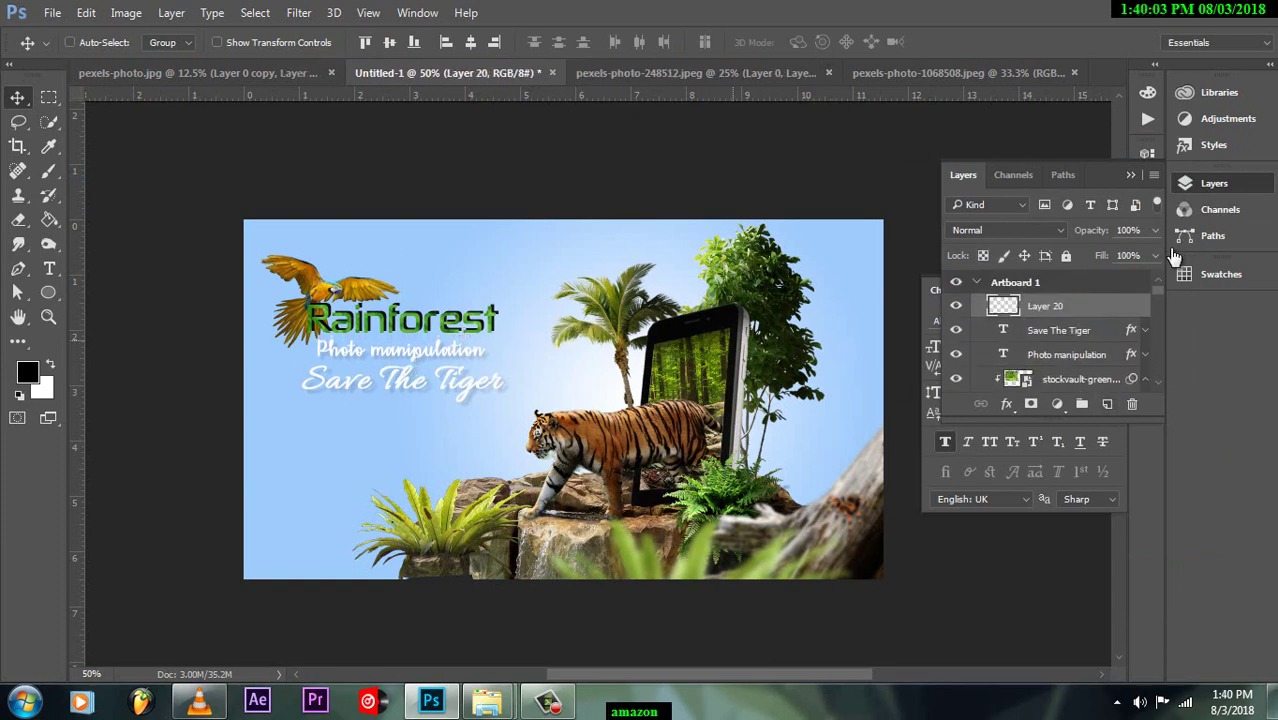
right_click(1045, 306)
alt+click(700, 672)
Step: In the Camera Raw Filter, set Contrast +25, Shadows +17, Blacks -23 and Clarity +13
click(299, 12)
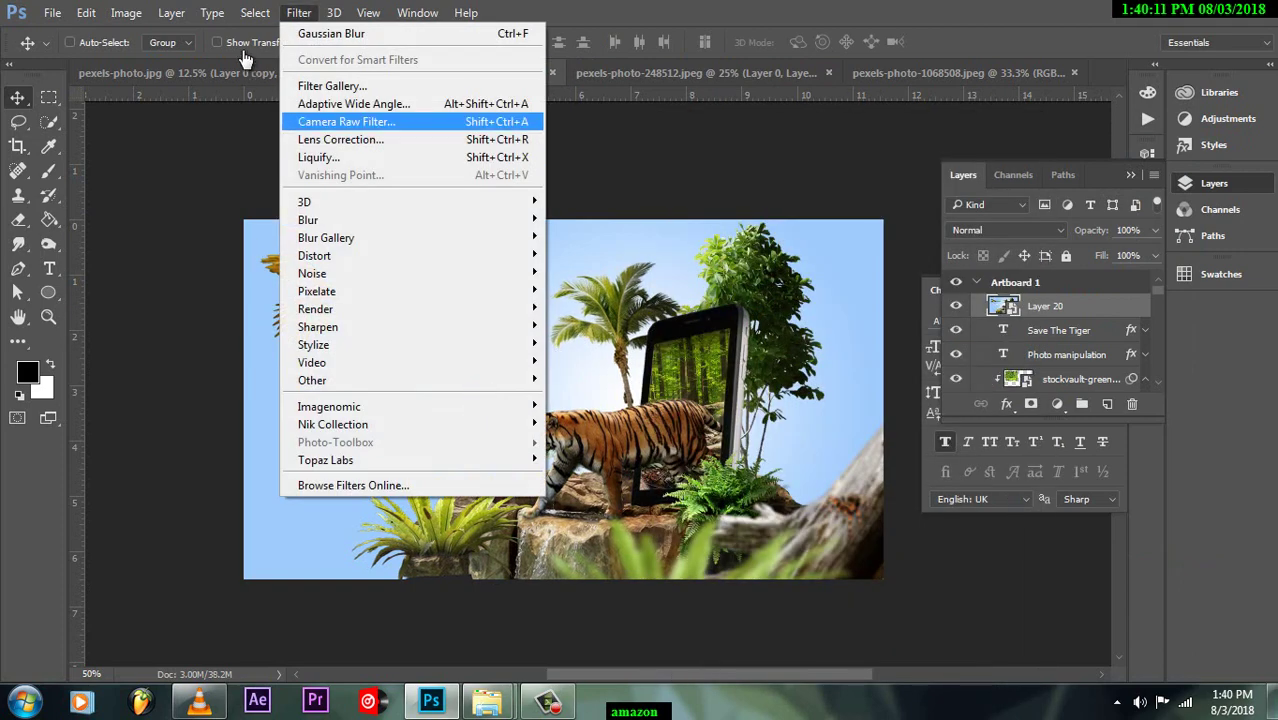
click(330, 120)
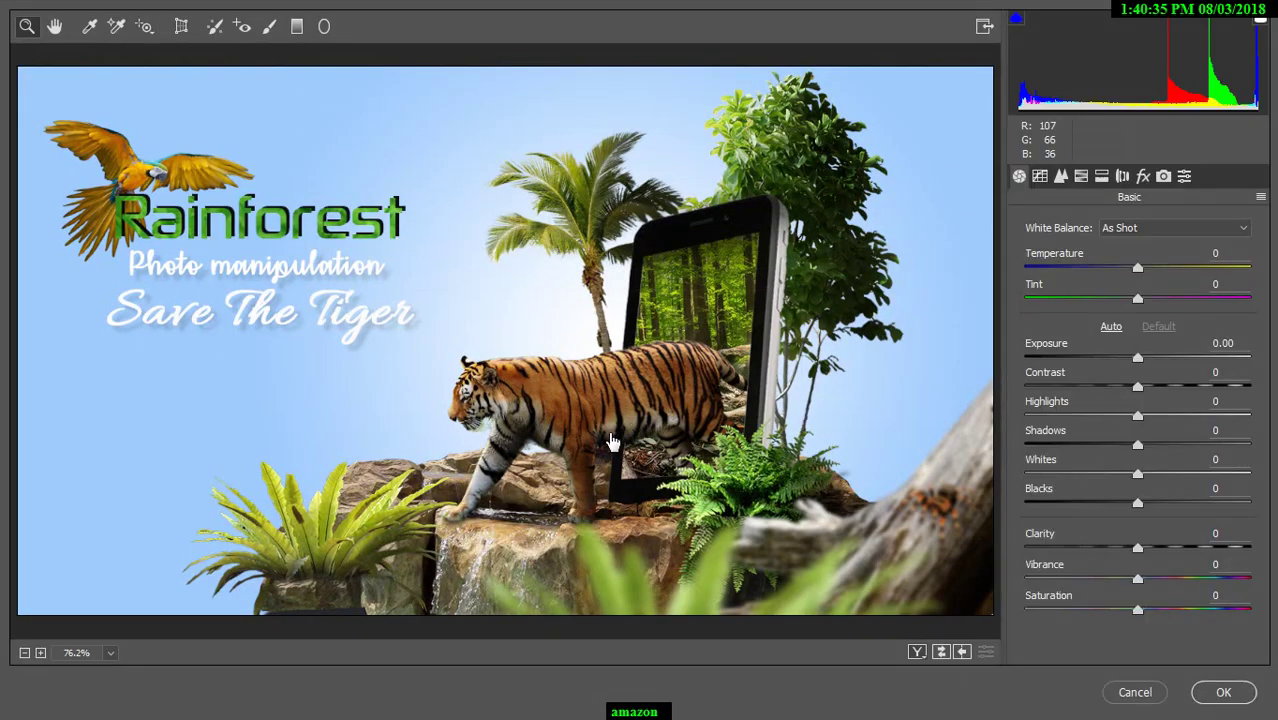
click(1218, 372)
text(25)
key(Tab)
text(7)
key(Tab)
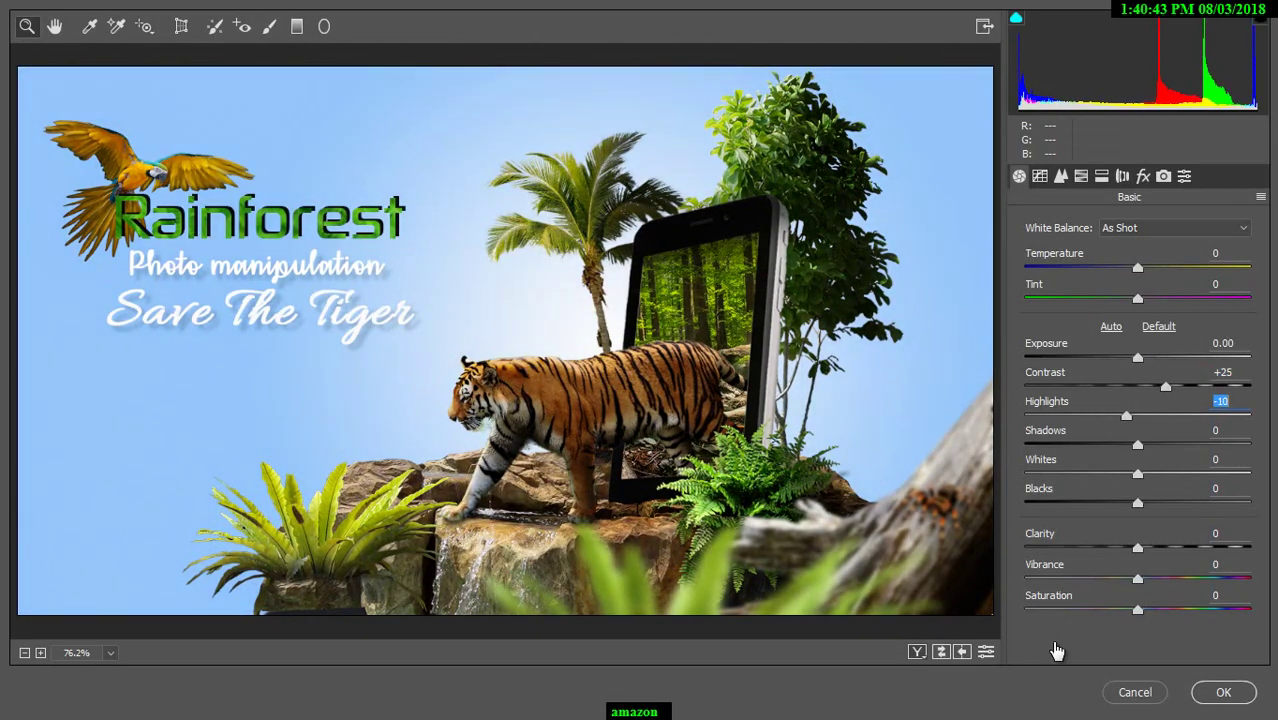
text(-2)
text(17)
key(Tab)
key(Tab)
text(-23)
key(Tab)
text(13)
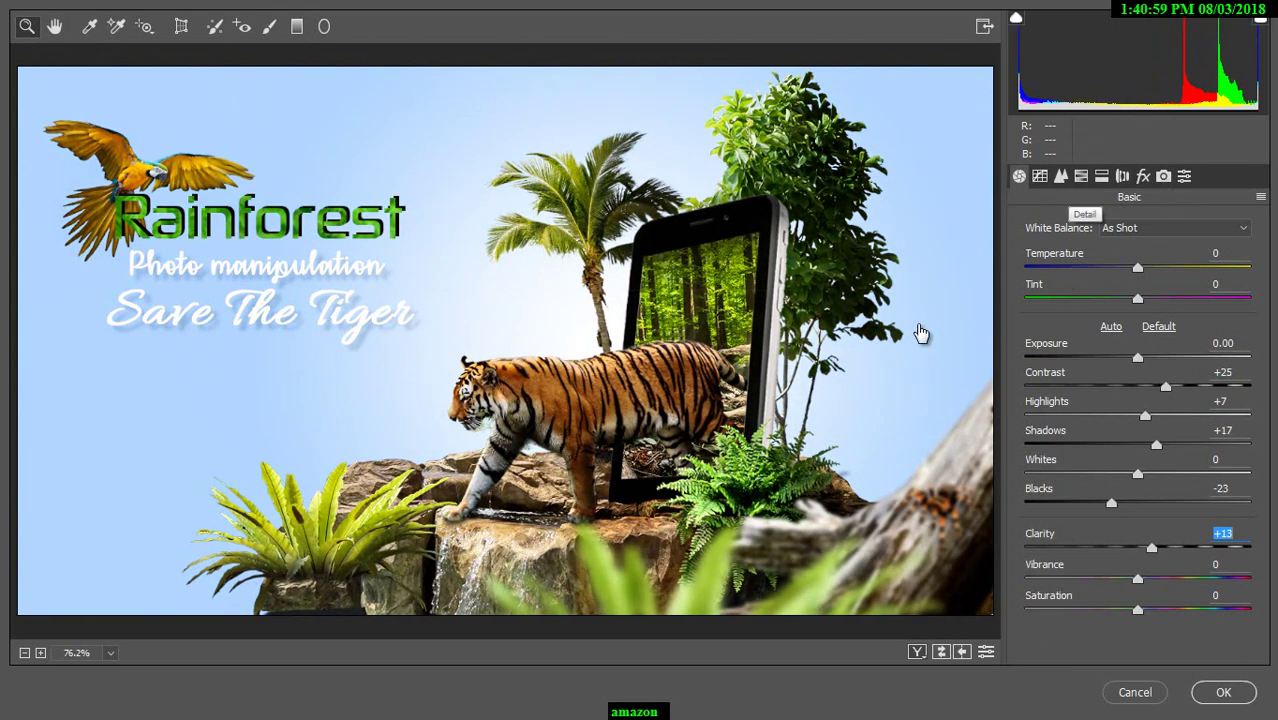
Step: Set Camera Calibration primary hues: red +51, green -51, blue -43
click(1040, 176)
click(1163, 176)
click(1220, 515)
text(-43)
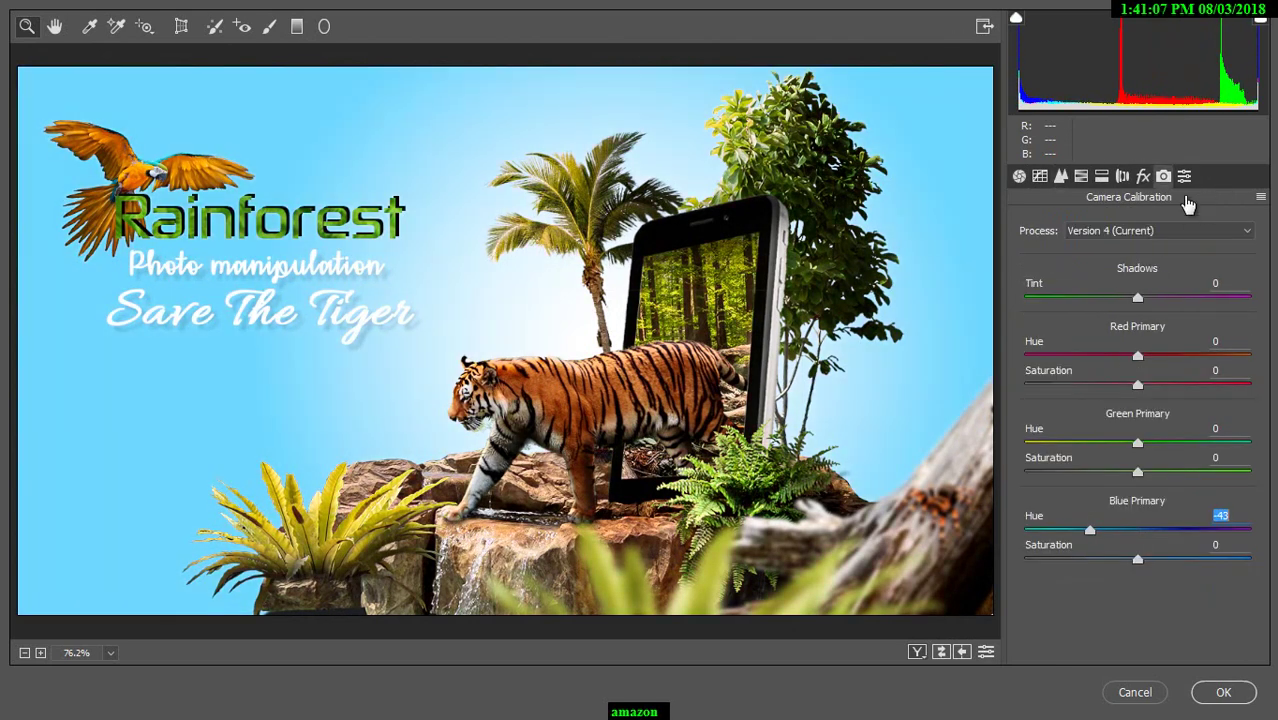
key(shift+Tab)
key(shift+Tab)
text(30)
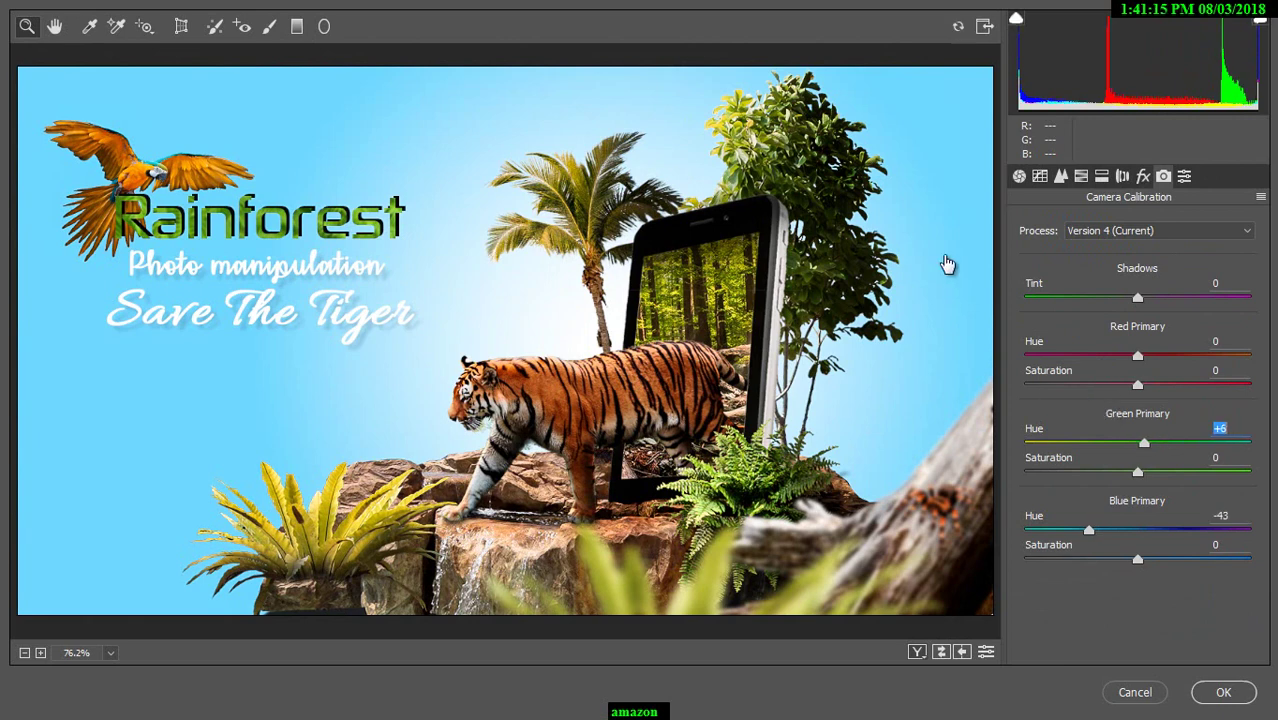
text(-59)
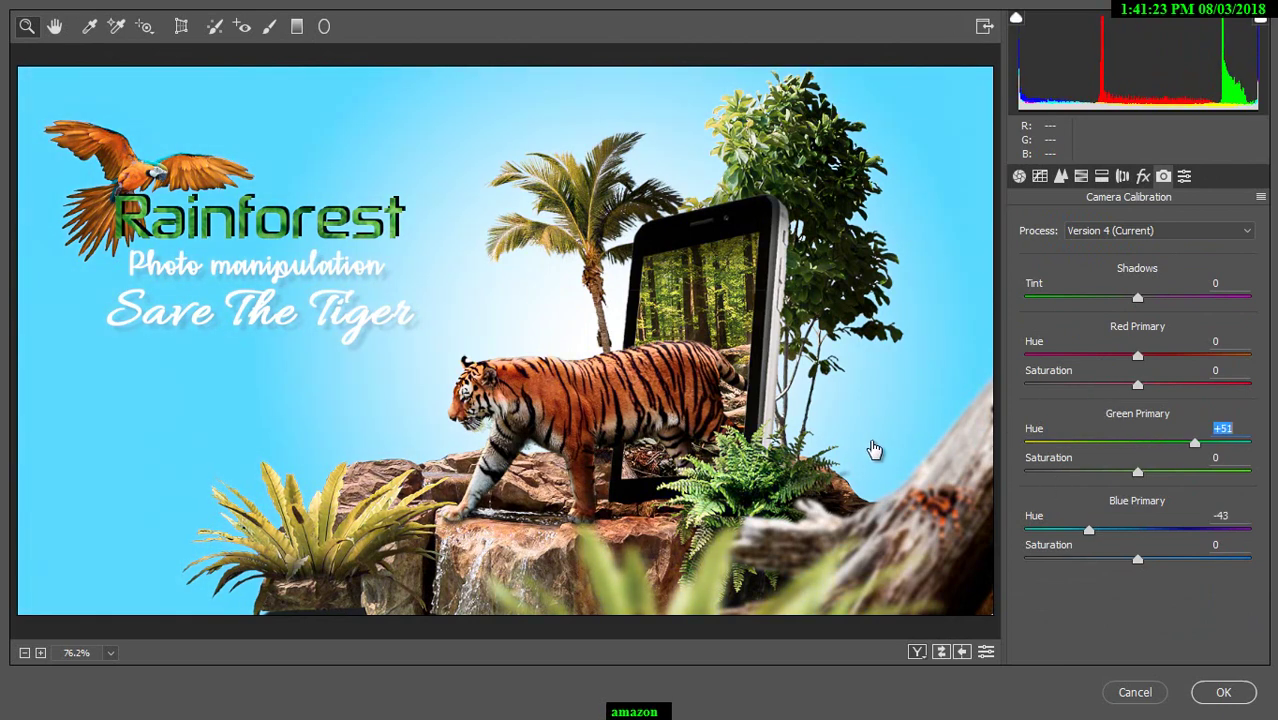
text(-51)
key(shift+Tab)
key(shift+Tab)
text(51)
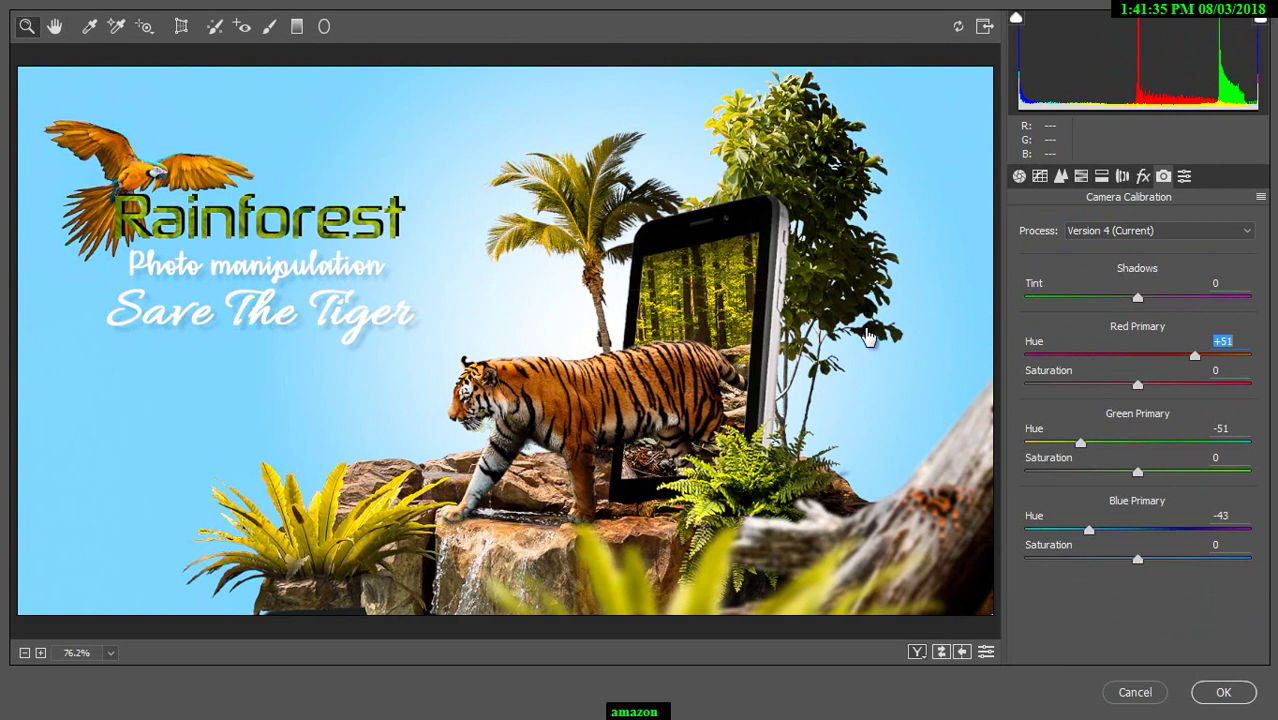
text(60)
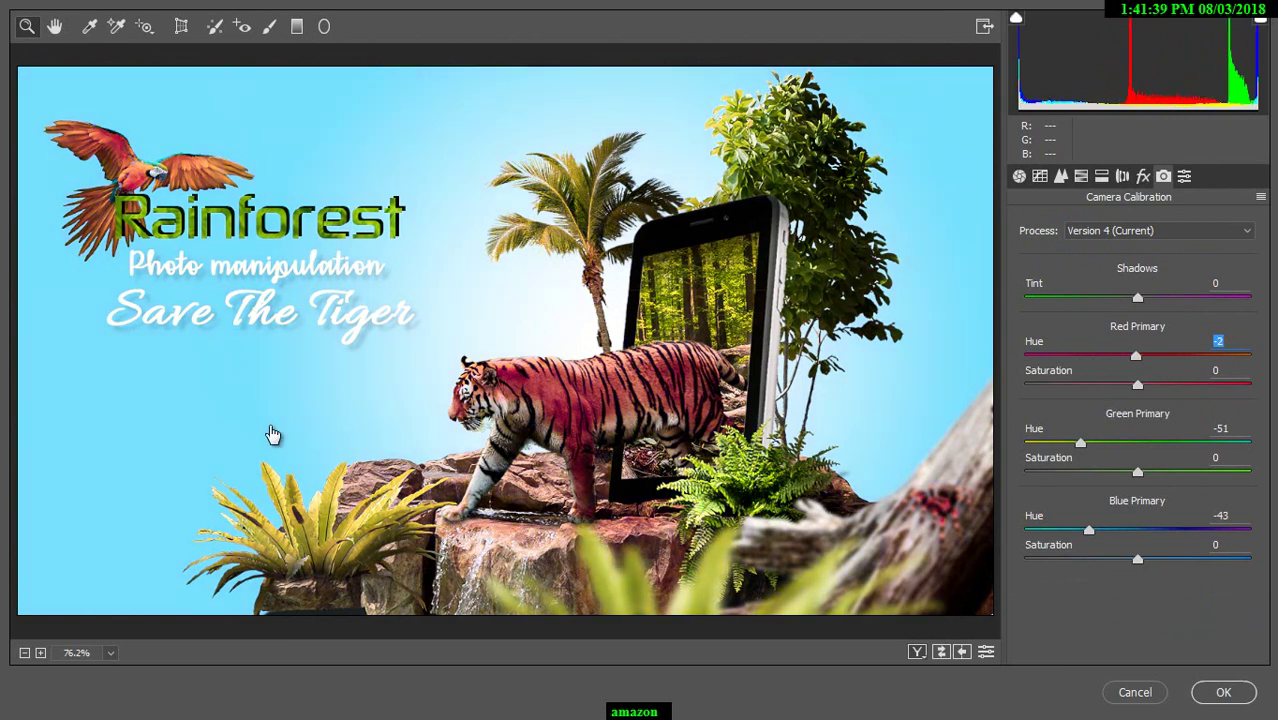
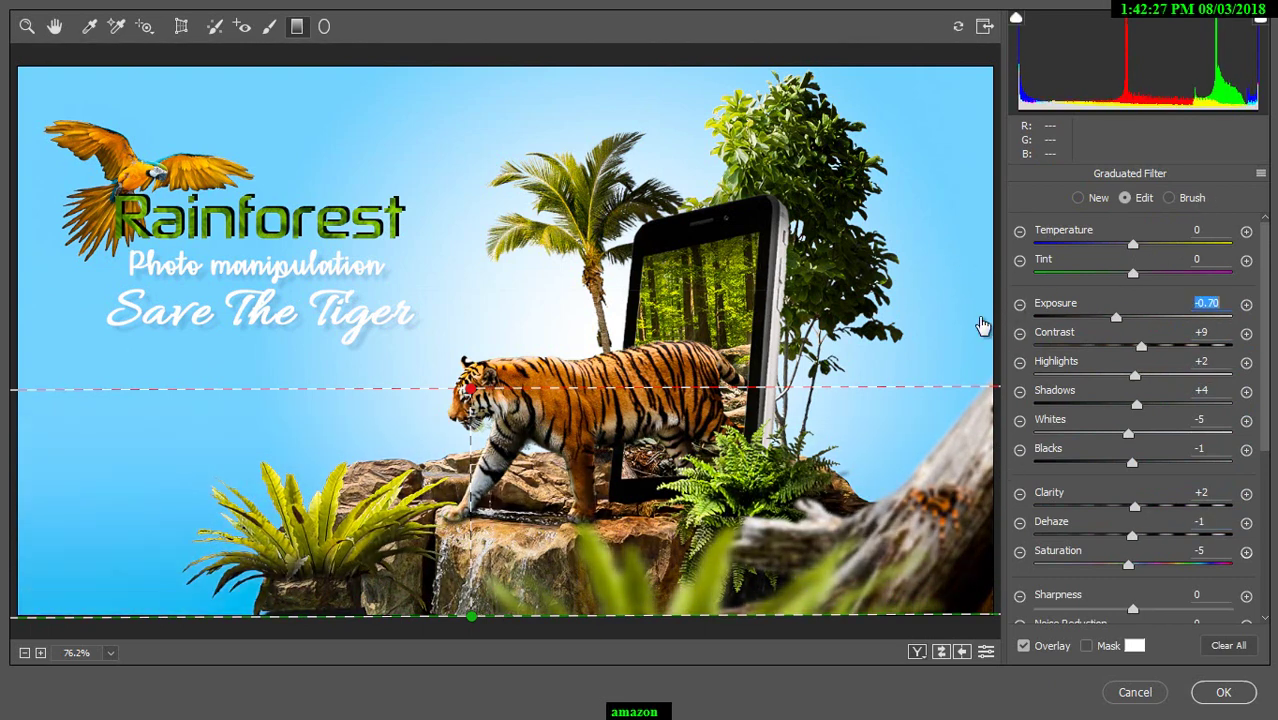
Step: Commit the Camera Raw graduated filter to Layer 20 and launch Color Efex Pro 4 on it
key(Return)
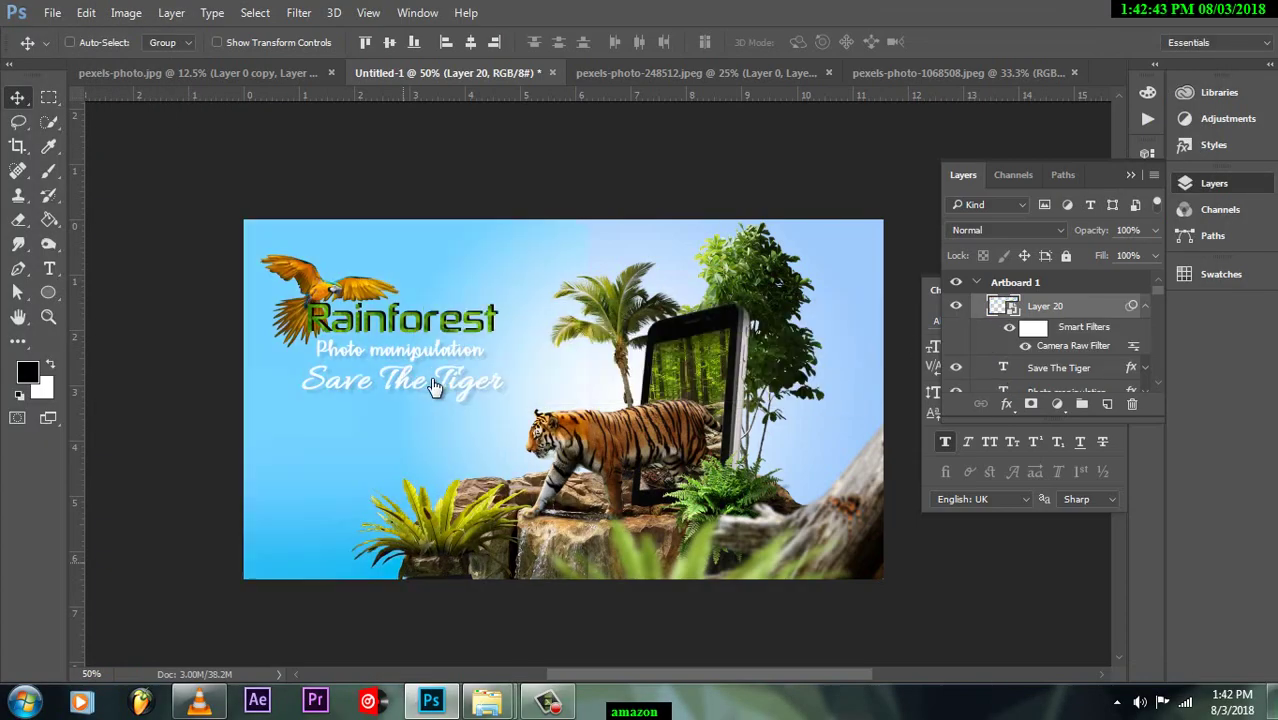
key(alt+t)
key(Escape)
key(Escape)
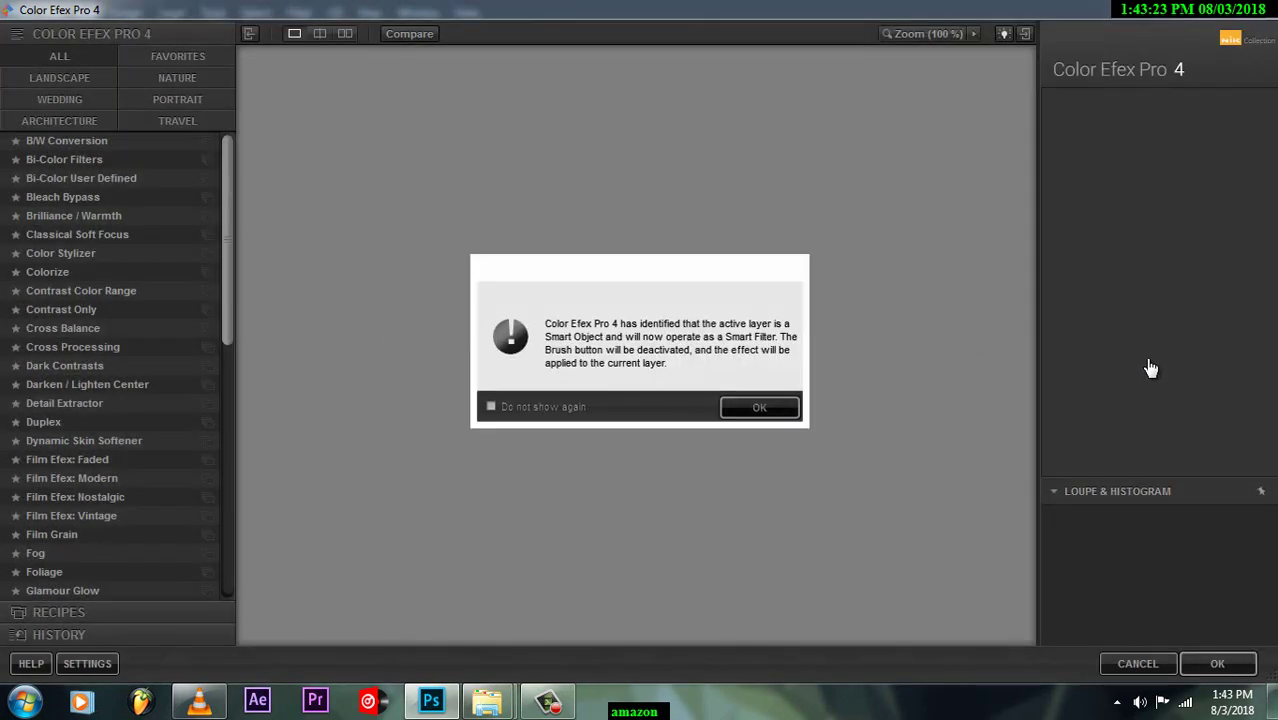
Step: Stack an Image Borders filter on the lens vignette, with Size -57% and Spread -21%
key(Return)
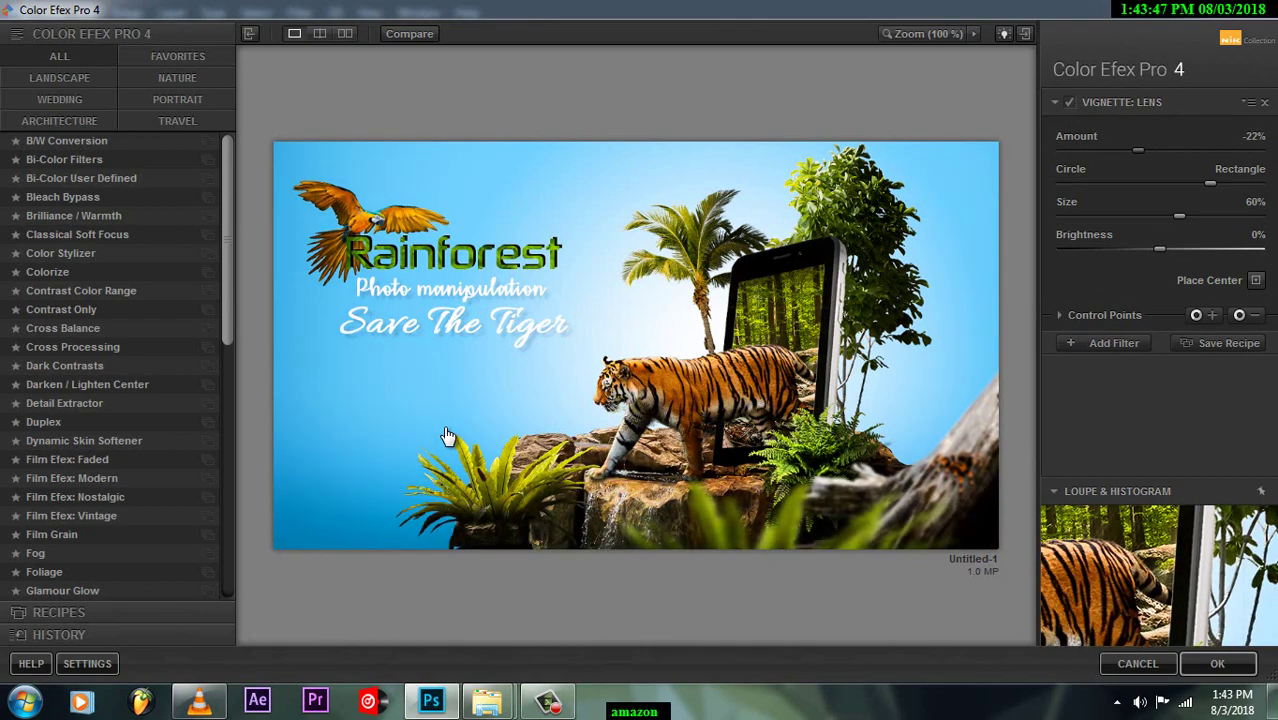
click(1113, 343)
scroll(100, 450, down, 5)
click(61, 537)
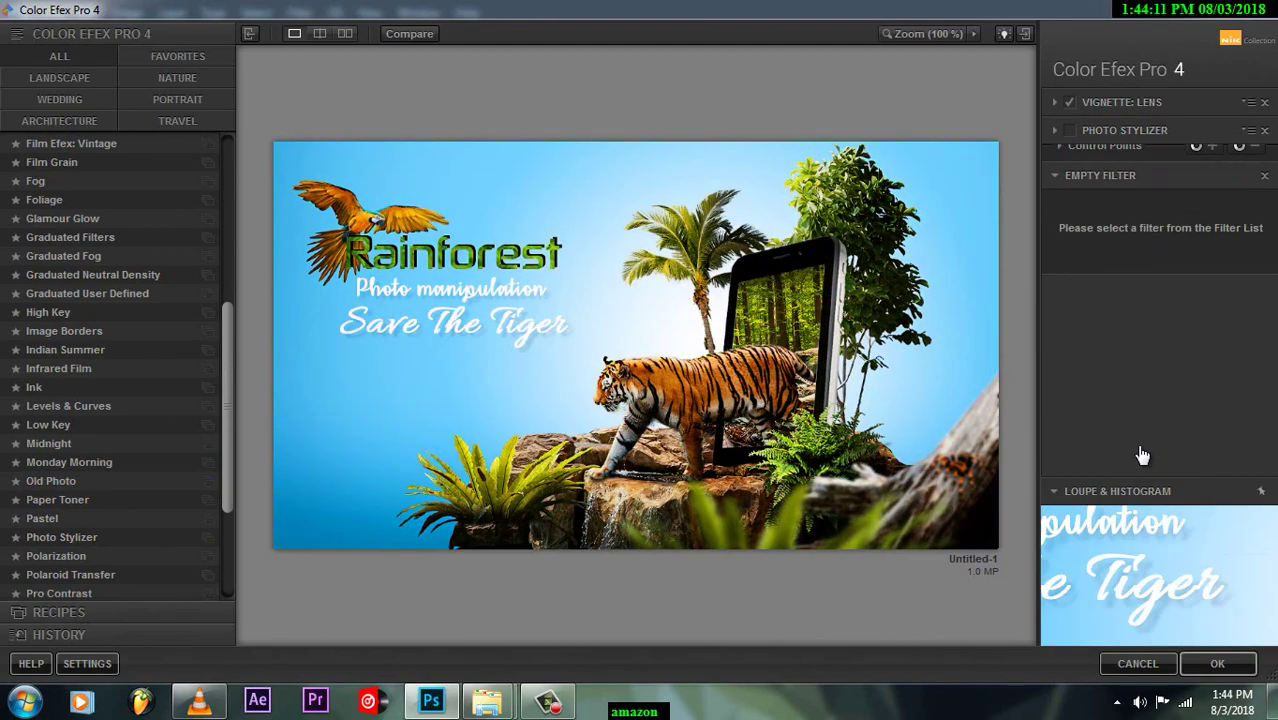
key(Down)
key(Down)
key(Down)
key(Down)
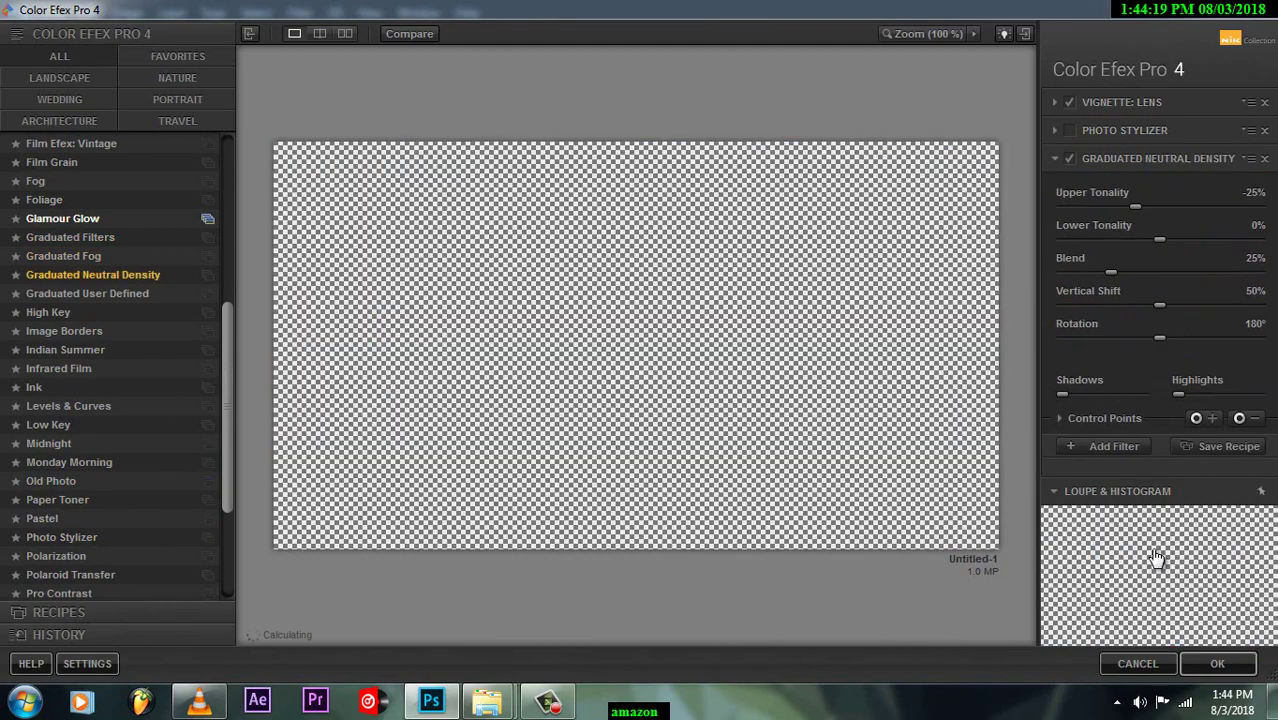
key(Down)
key(Down)
key(Down)
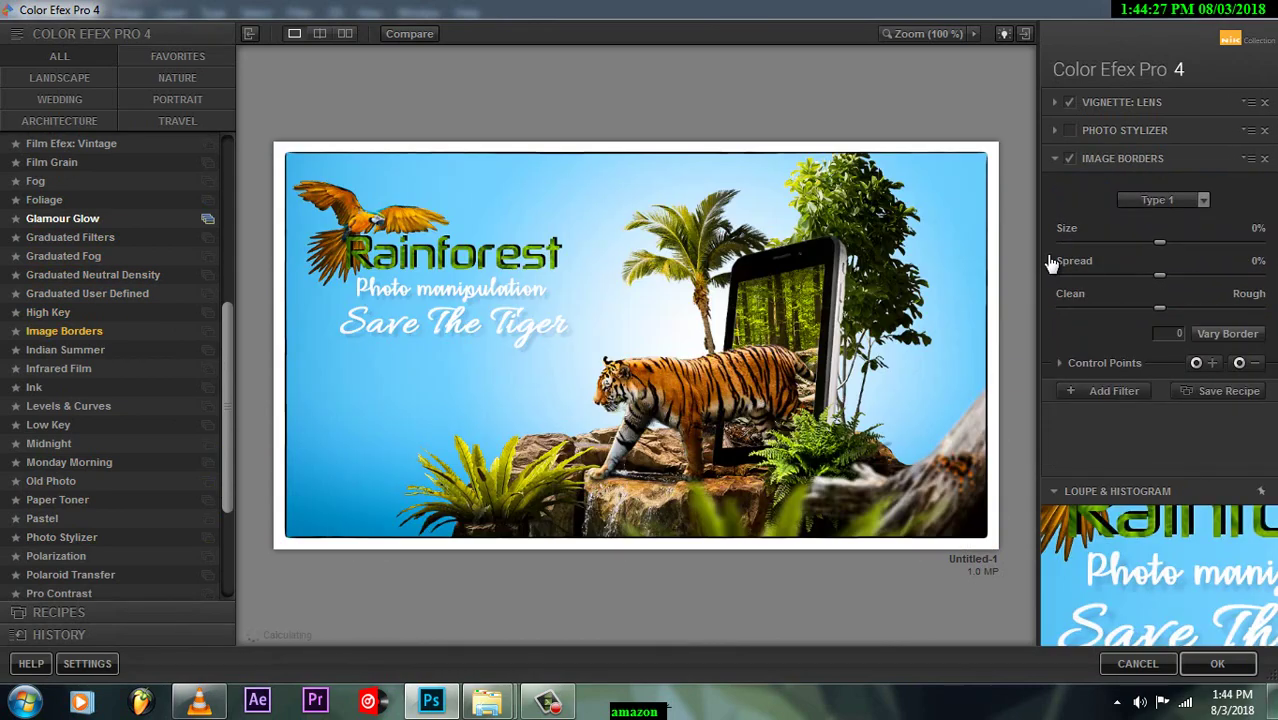
drag(1159, 242, 1103, 242)
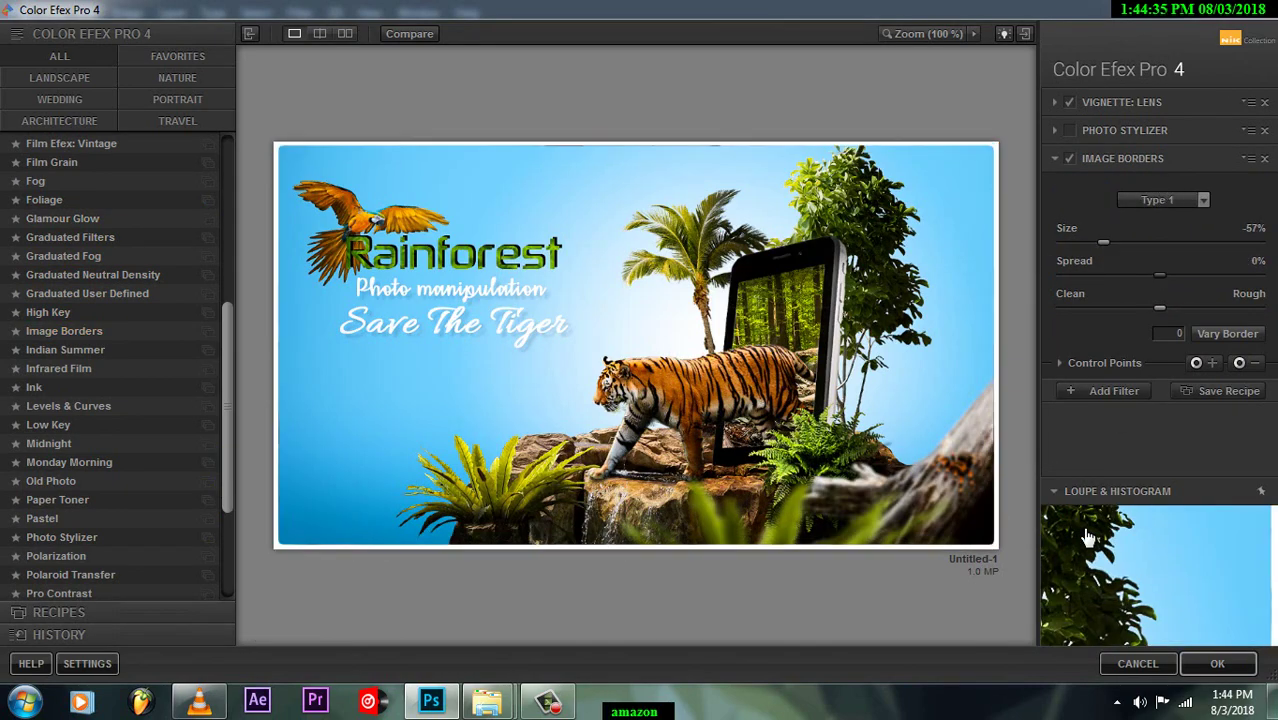
drag(1159, 275, 1139, 275)
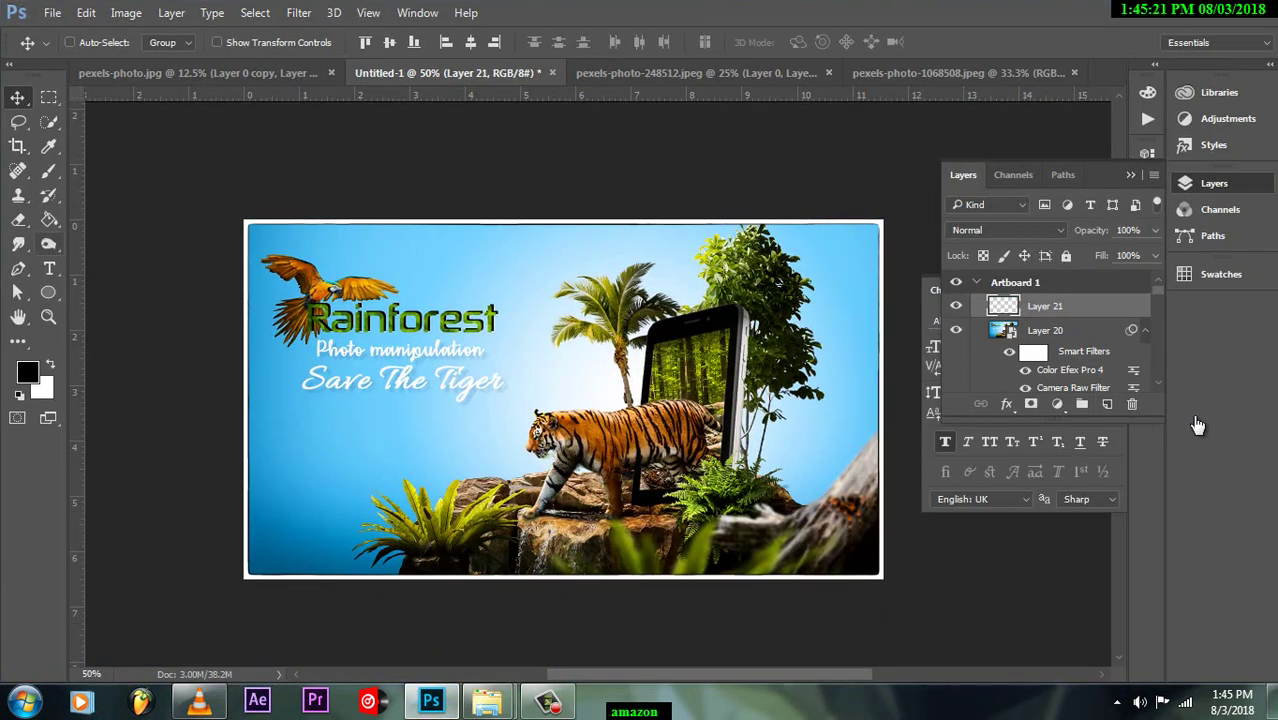
Step: Choose the 999 px VISUAL logo brush and stamp it white in the bottom-left corner
key(b)
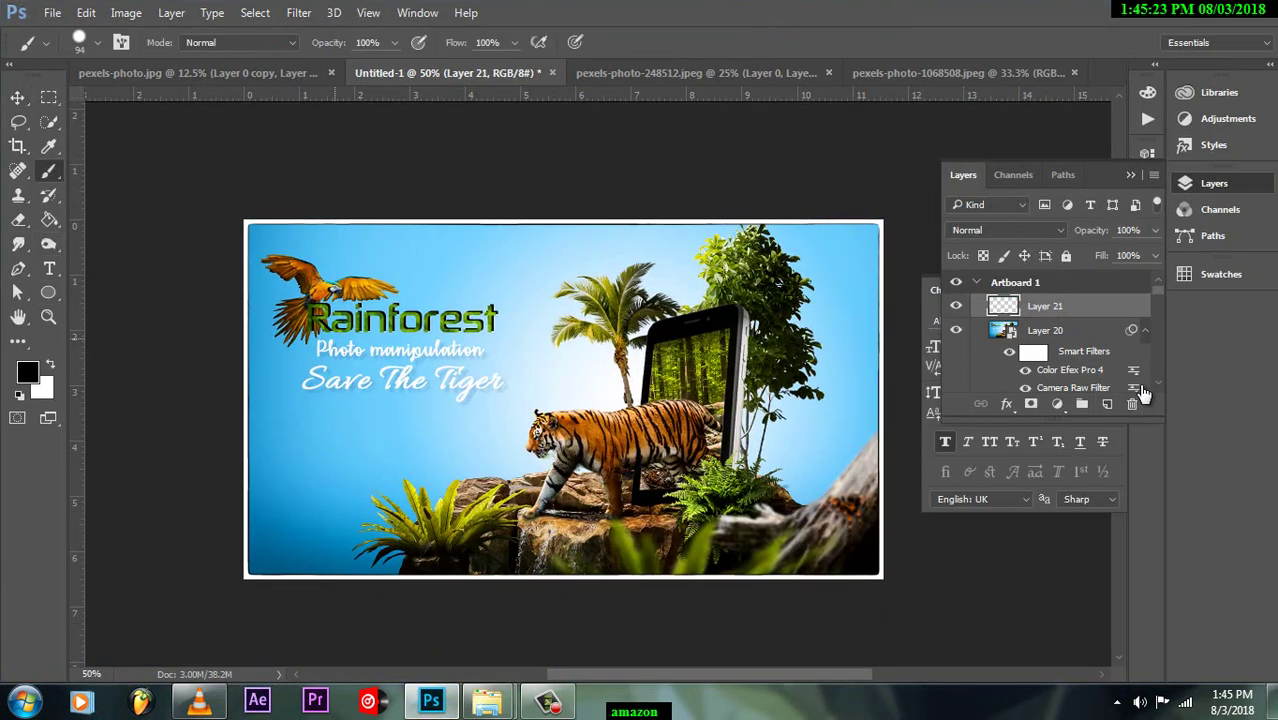
scroll(470, 590, down, 5)
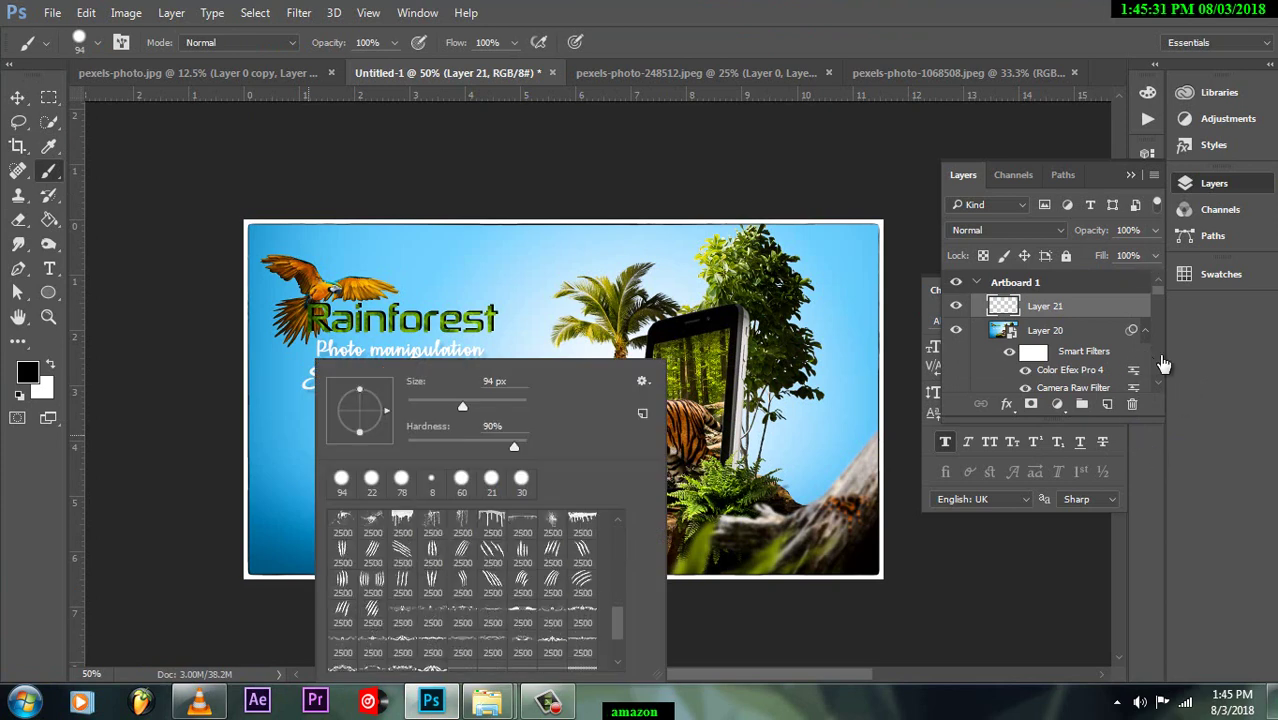
click(401, 585)
key(Return)
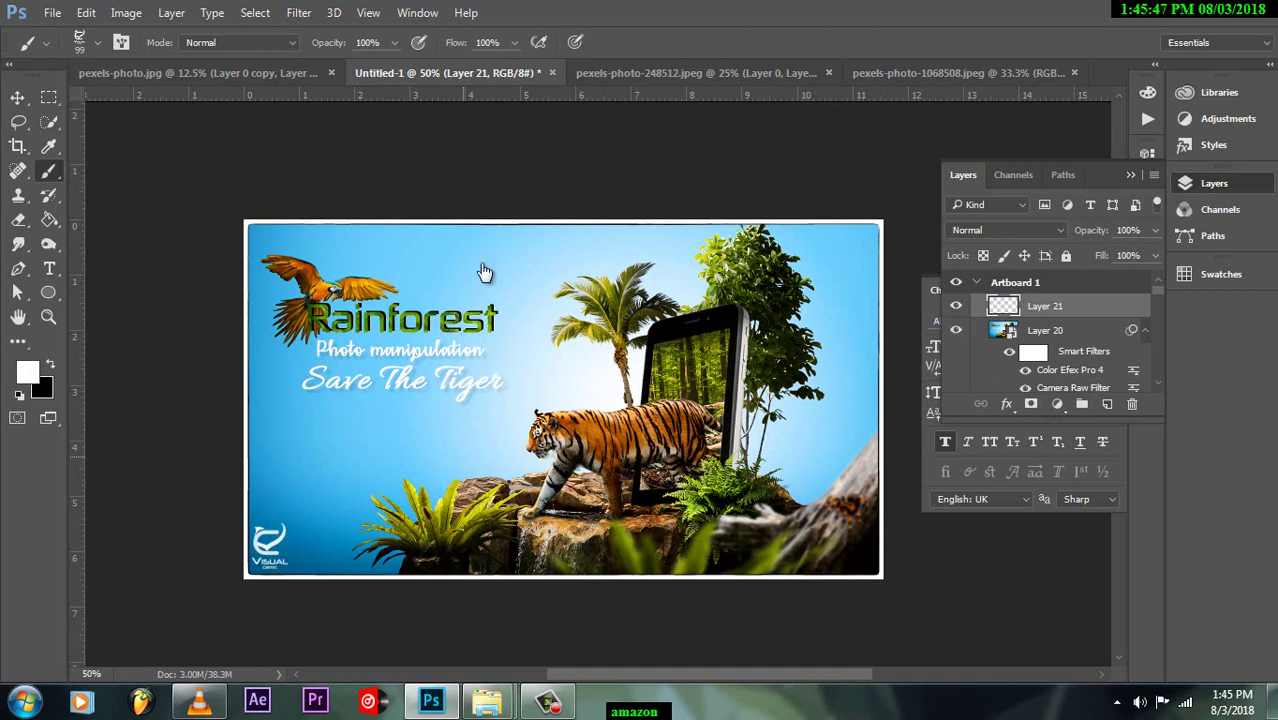
Step: Bring up the Save As dialog for the 'Artboard 1' document
key(alt+f)
key(e)
key(Return)
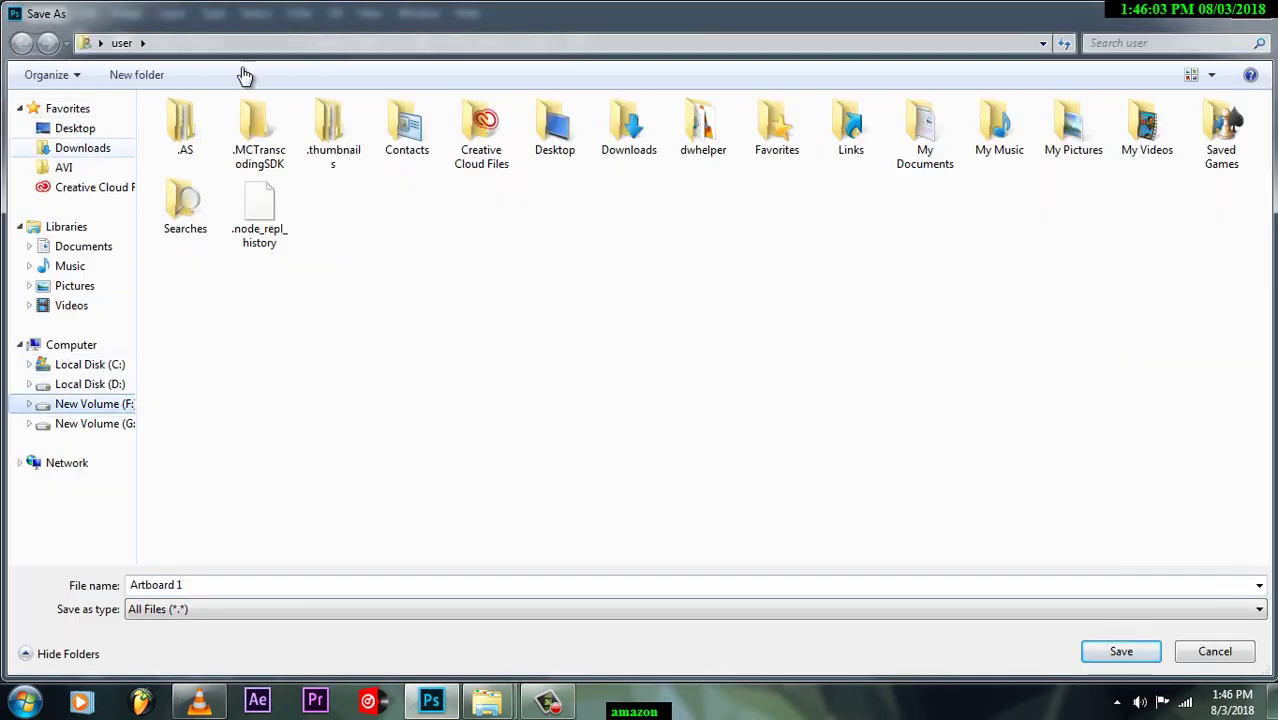
Step: Target the Downloads 'amazon' folder and begin entering the new file name
click(82, 147)
double_click(400, 170)
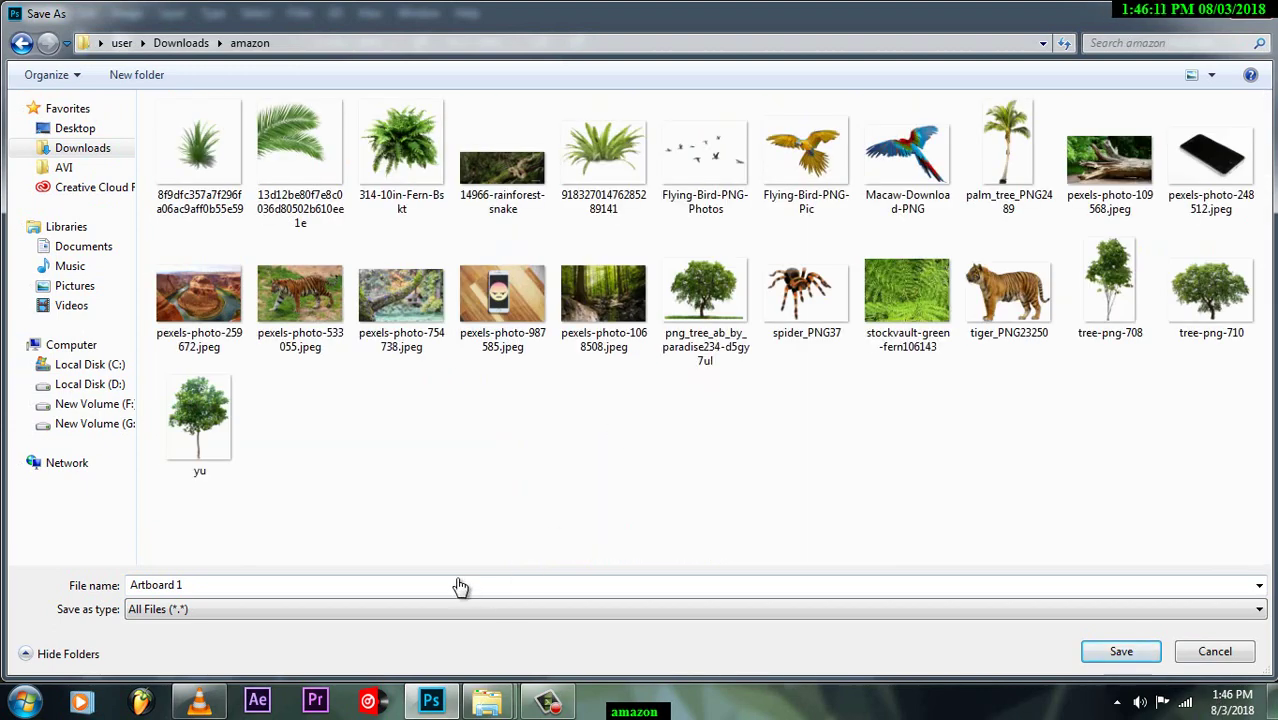
text(ama)
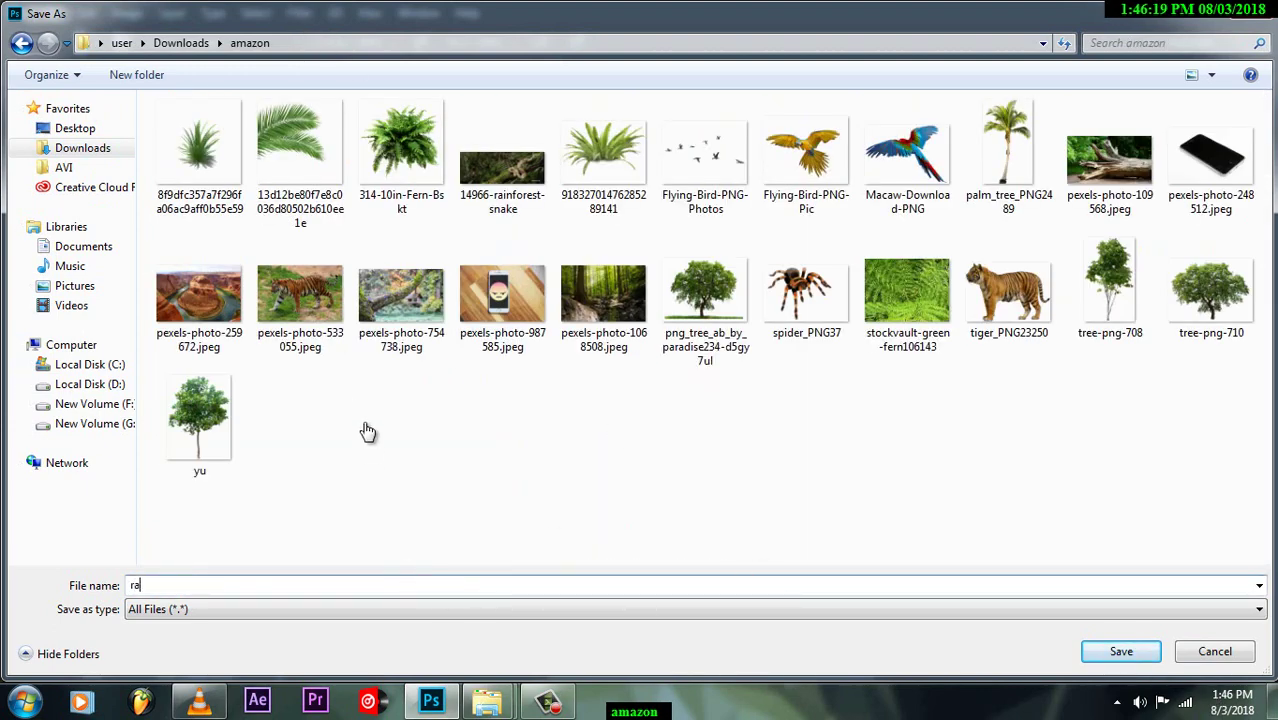